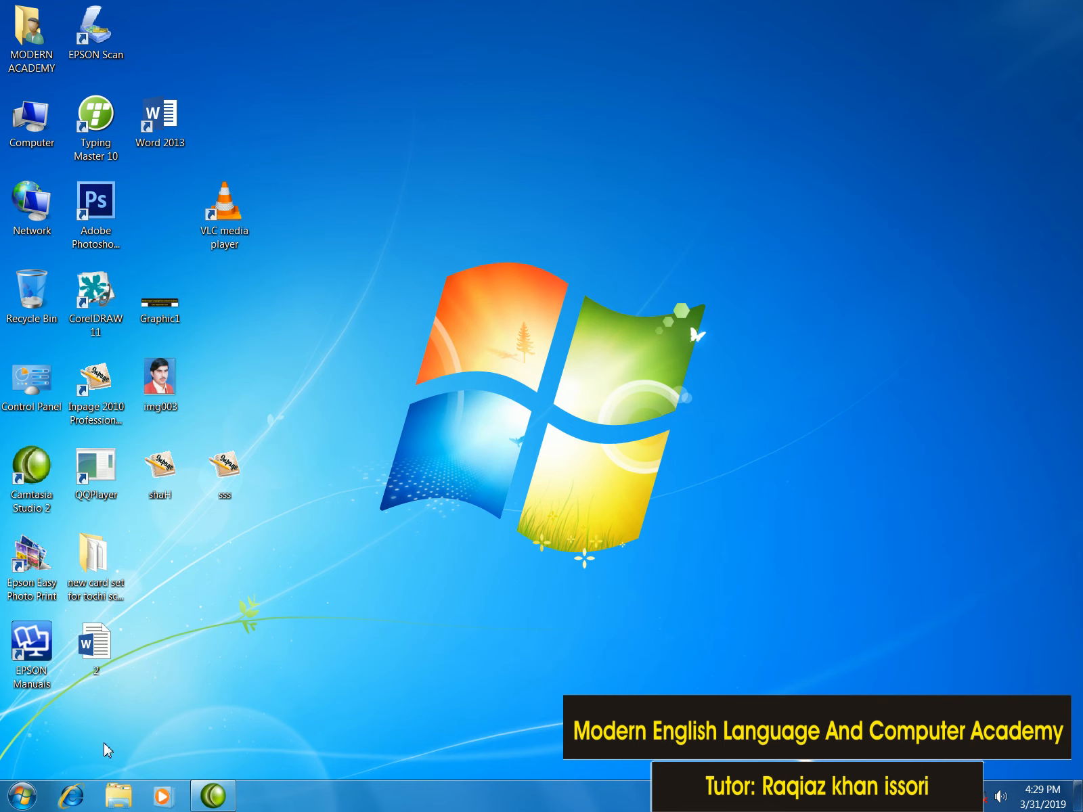
pyautogui.click(25, 802)
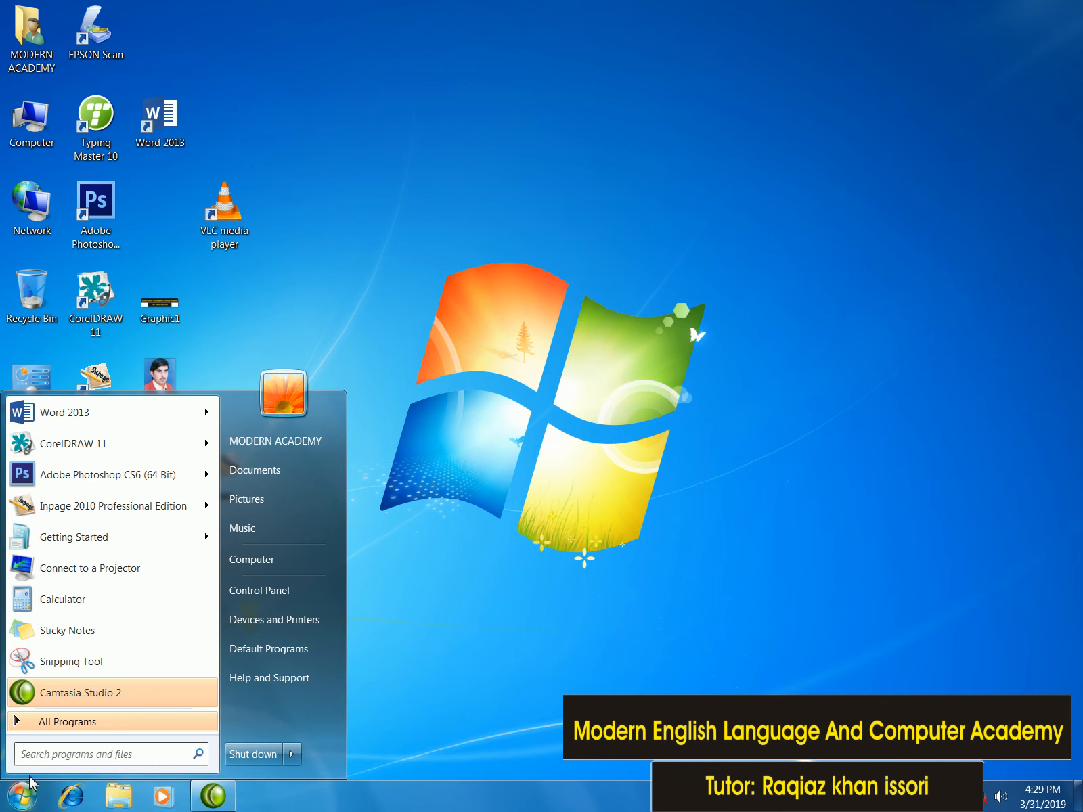
pyautogui.click(80, 723)
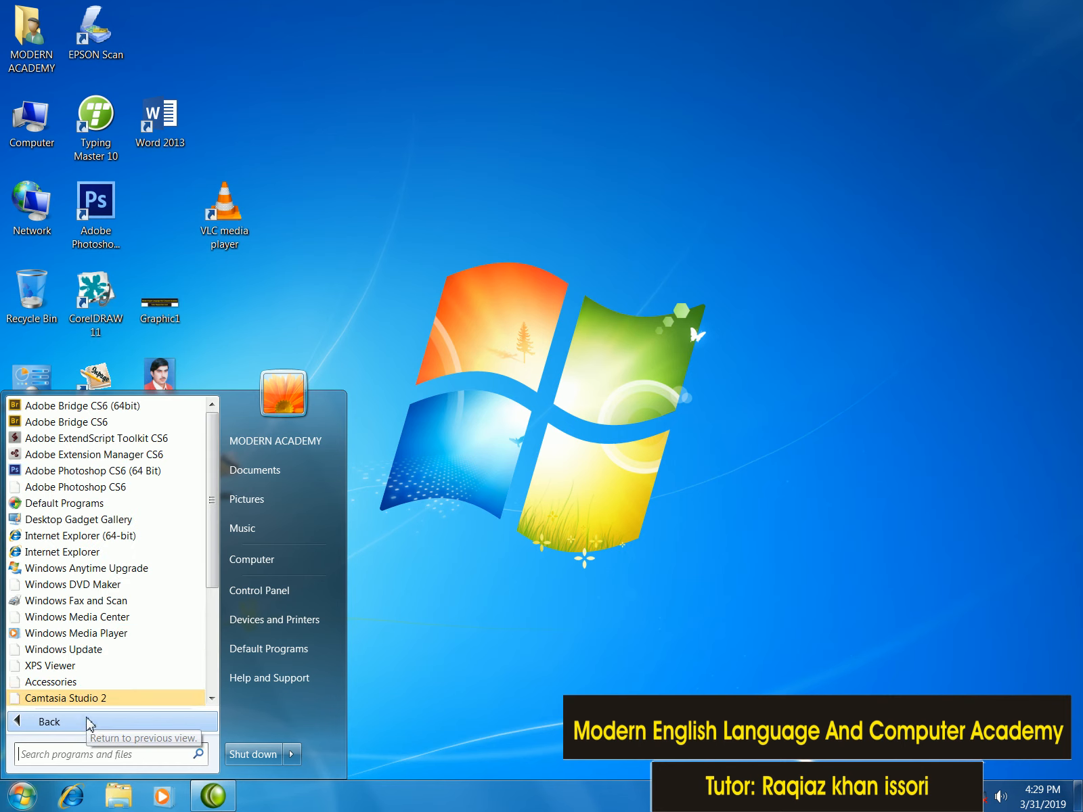
pyautogui.scroll(-3, 203, 609)
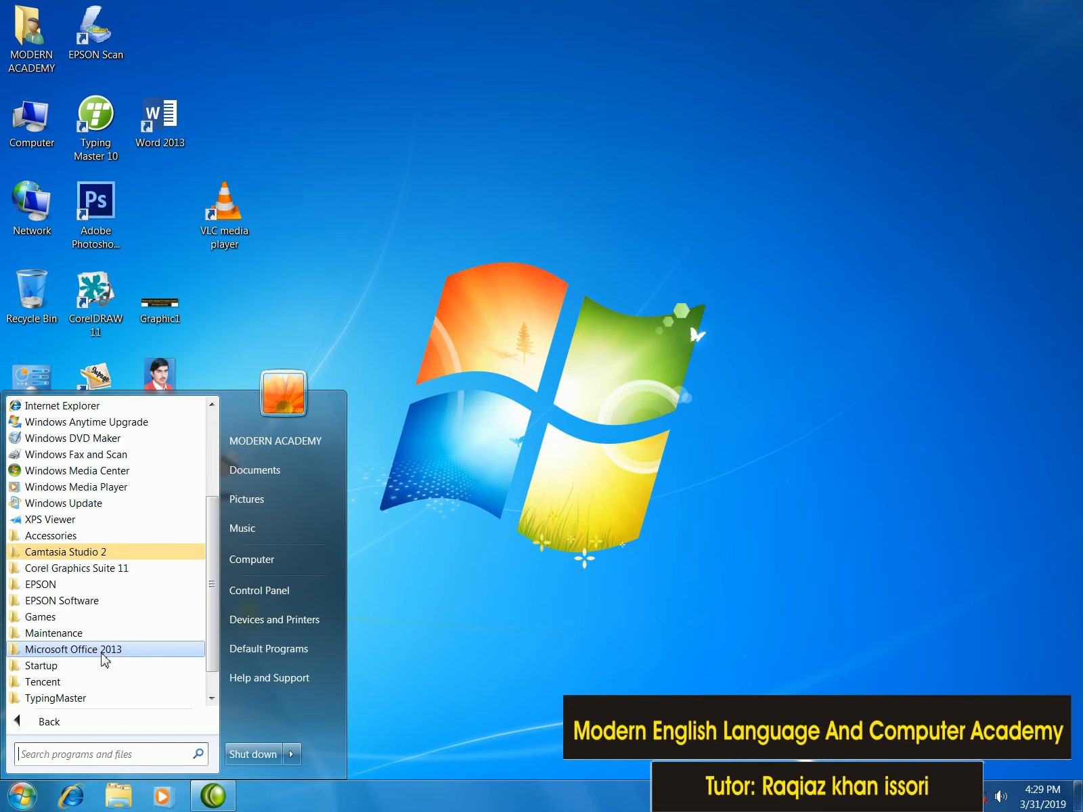
pyautogui.click(102, 651)
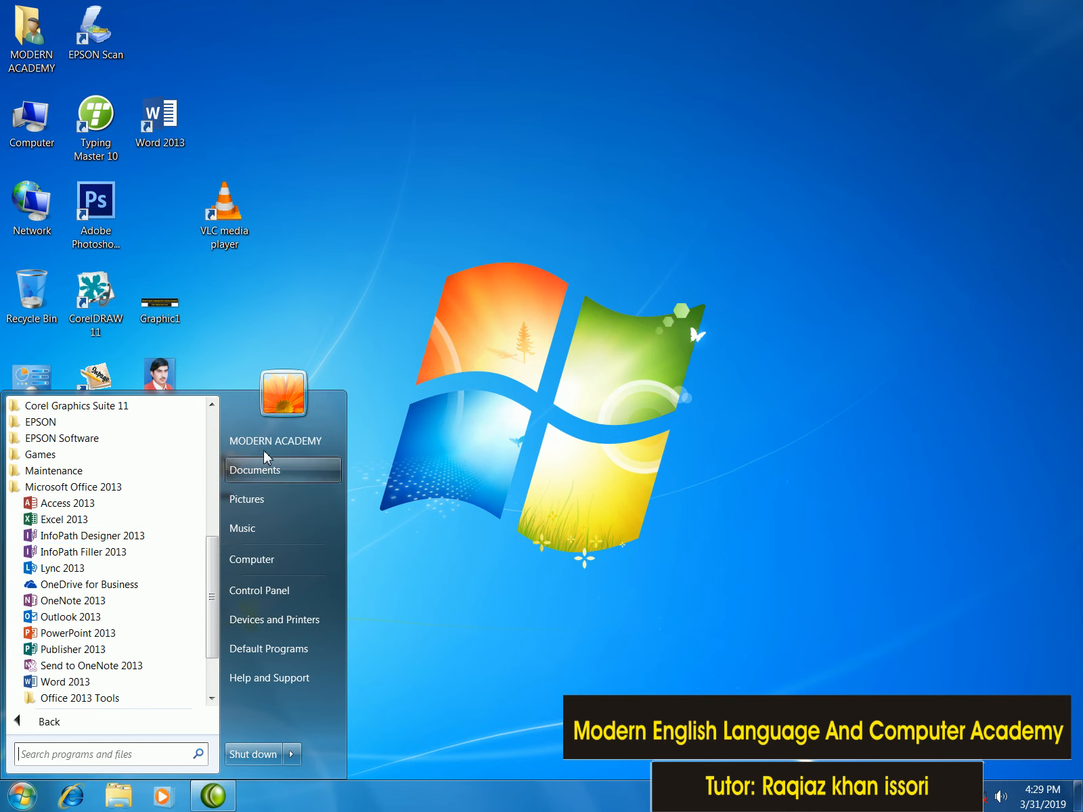
pyautogui.rightClick(281, 297)
pyautogui.click(317, 346)
pyautogui.rightClick(291, 304)
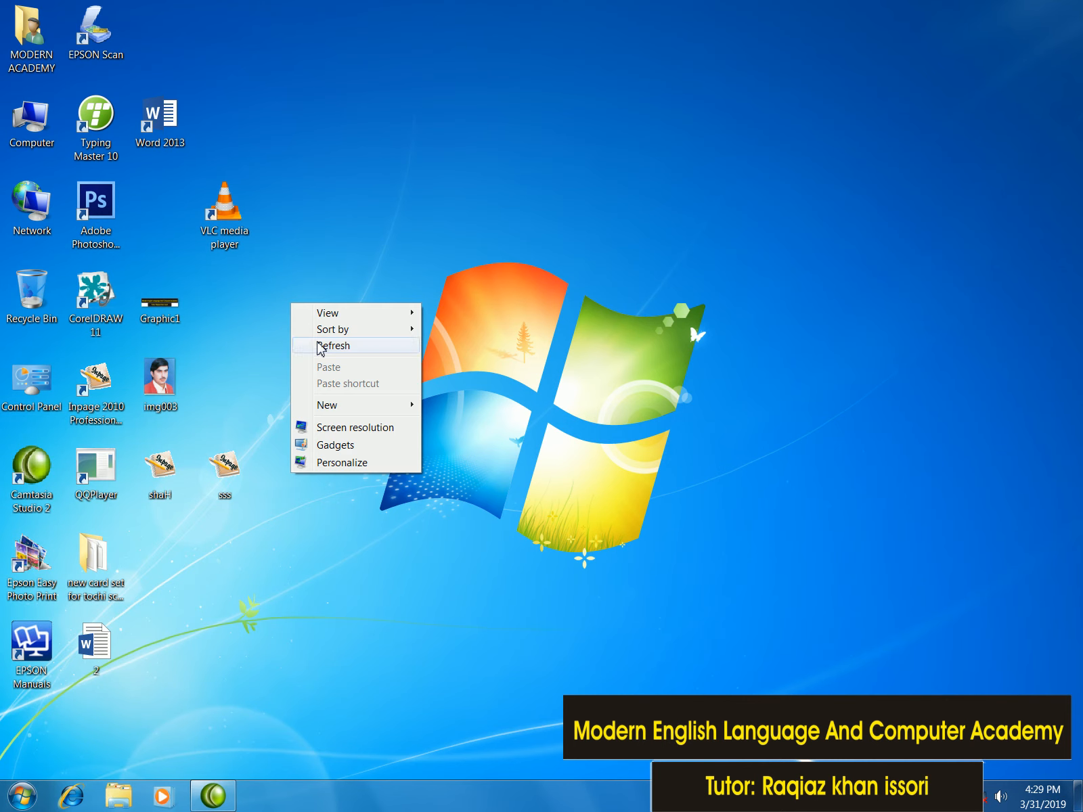
pyautogui.click(319, 346)
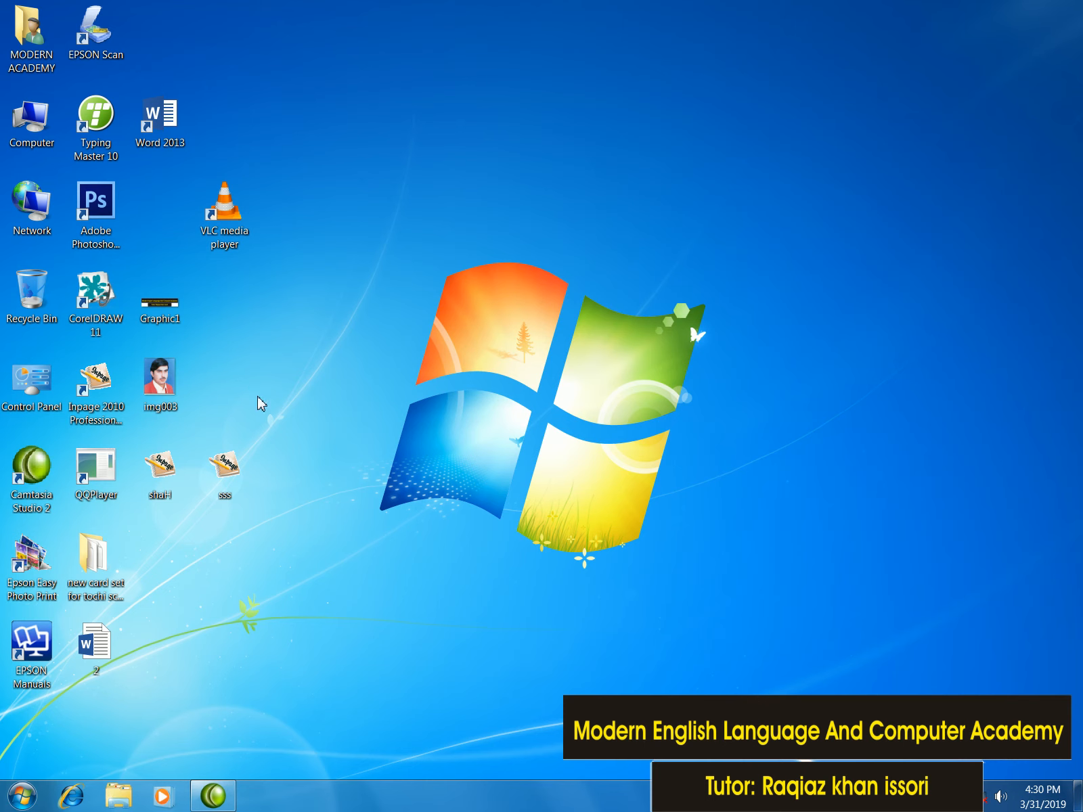
pyautogui.rightClick(270, 361)
pyautogui.click(298, 400)
# Create a desktop shortcut for Excel 2013 from the Microsoft Office 2013 program group and move it to an empty area of the desktop
pyautogui.click(24, 797)
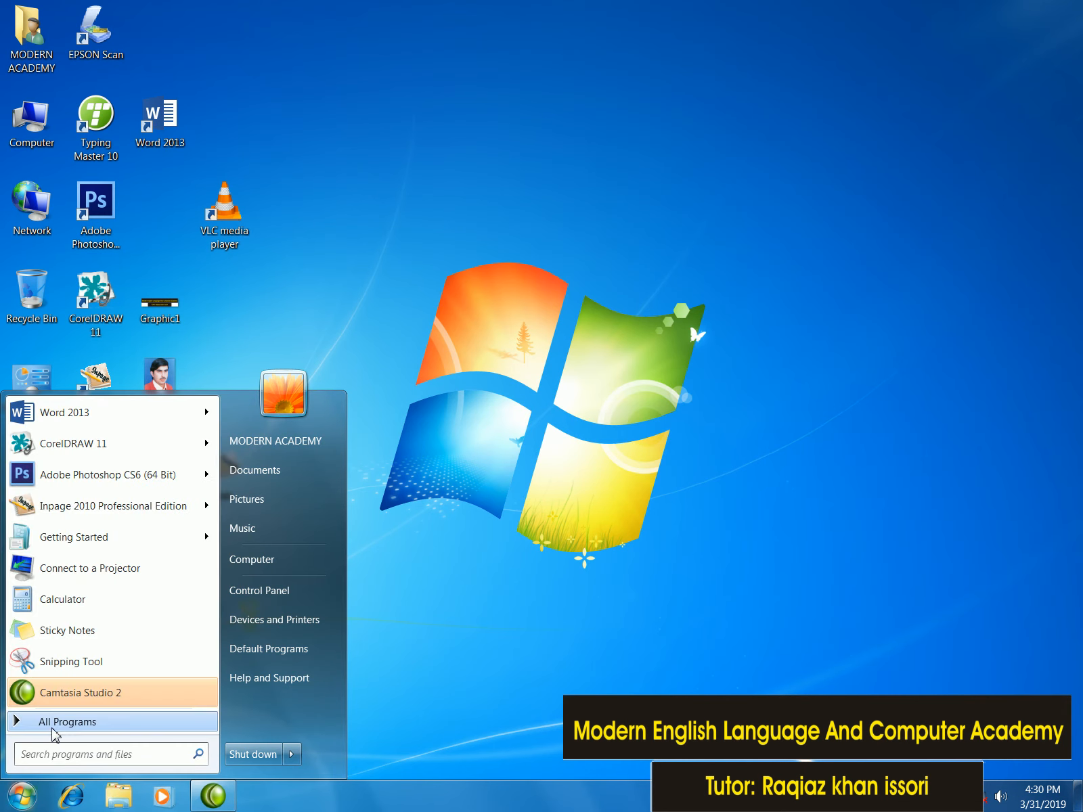
pyautogui.click(53, 728)
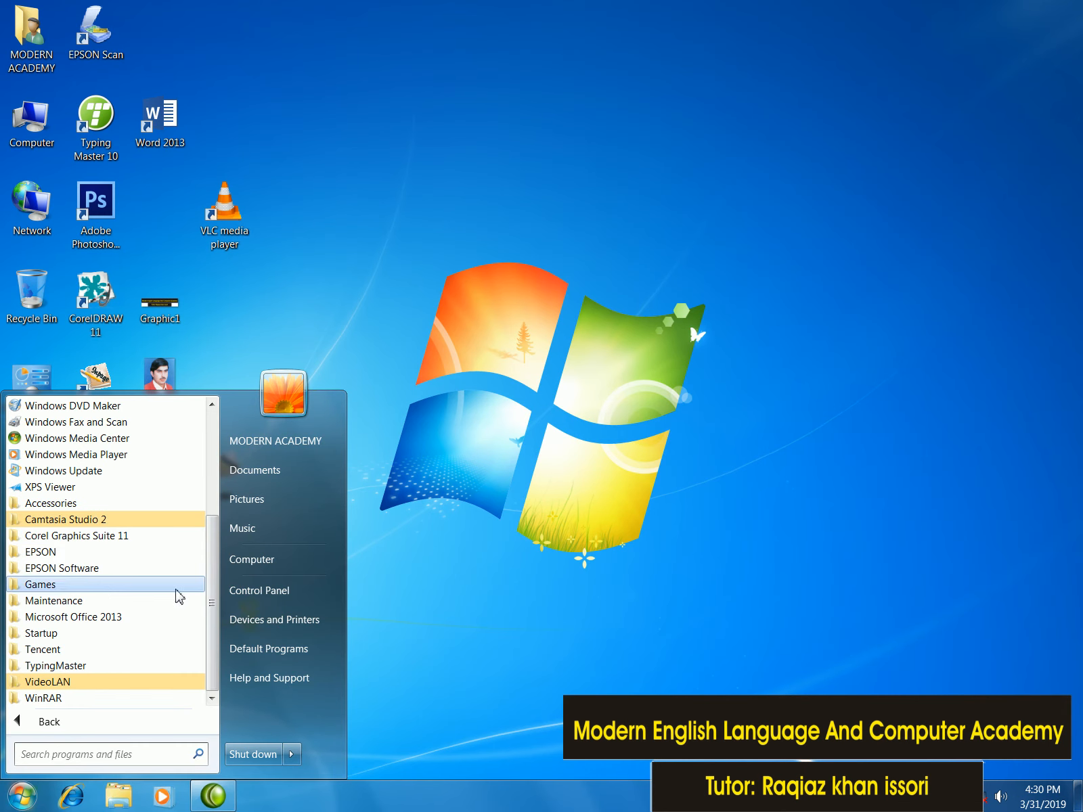
pyautogui.click(107, 617)
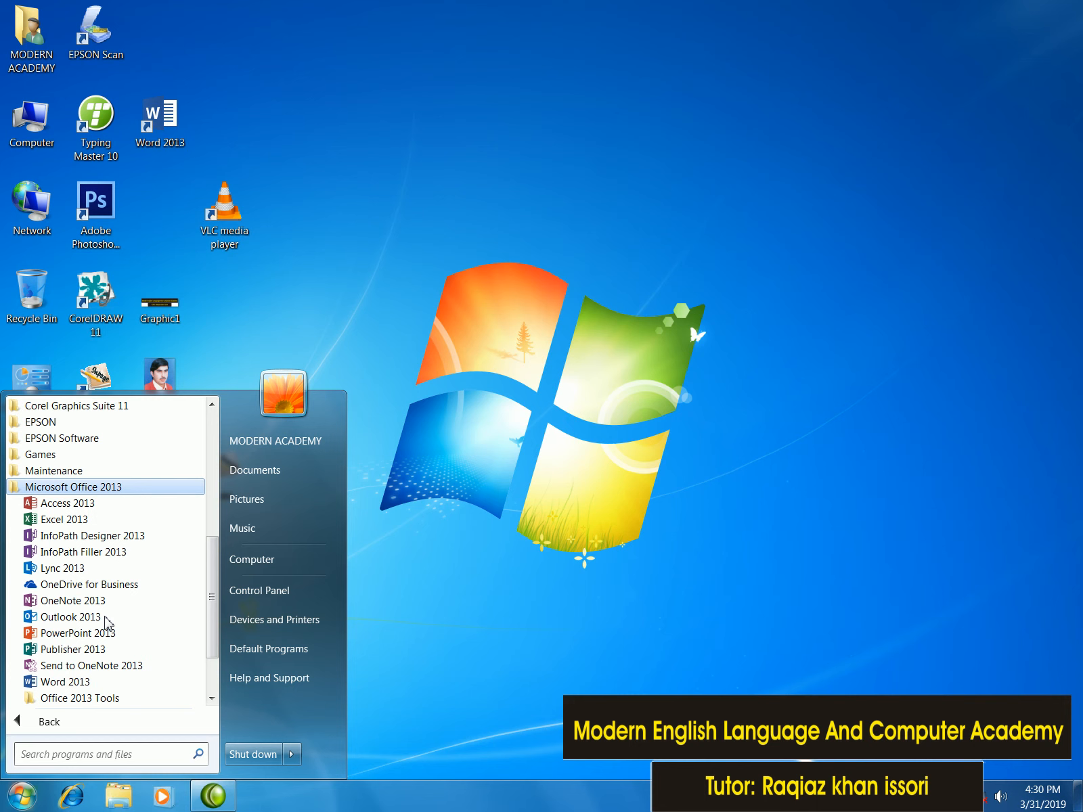
pyautogui.click(82, 520)
pyautogui.rightClick(82, 520)
pyautogui.moveTo(159, 639)
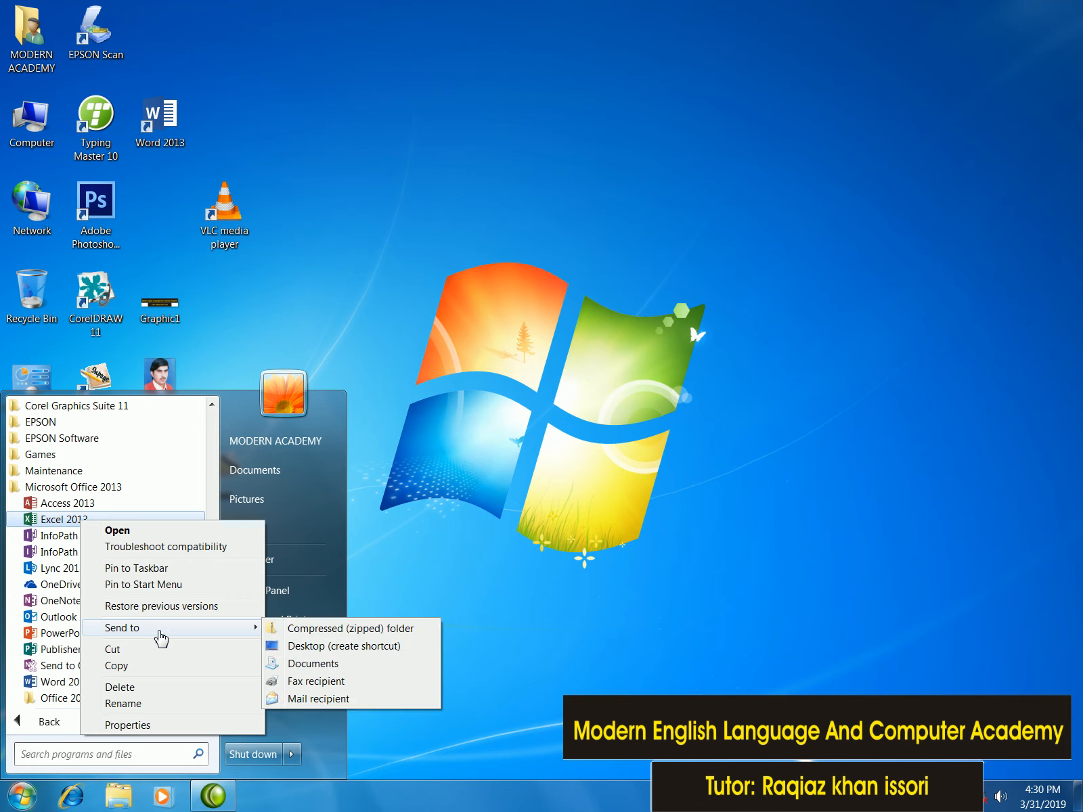
pyautogui.click(360, 651)
pyautogui.click(311, 281)
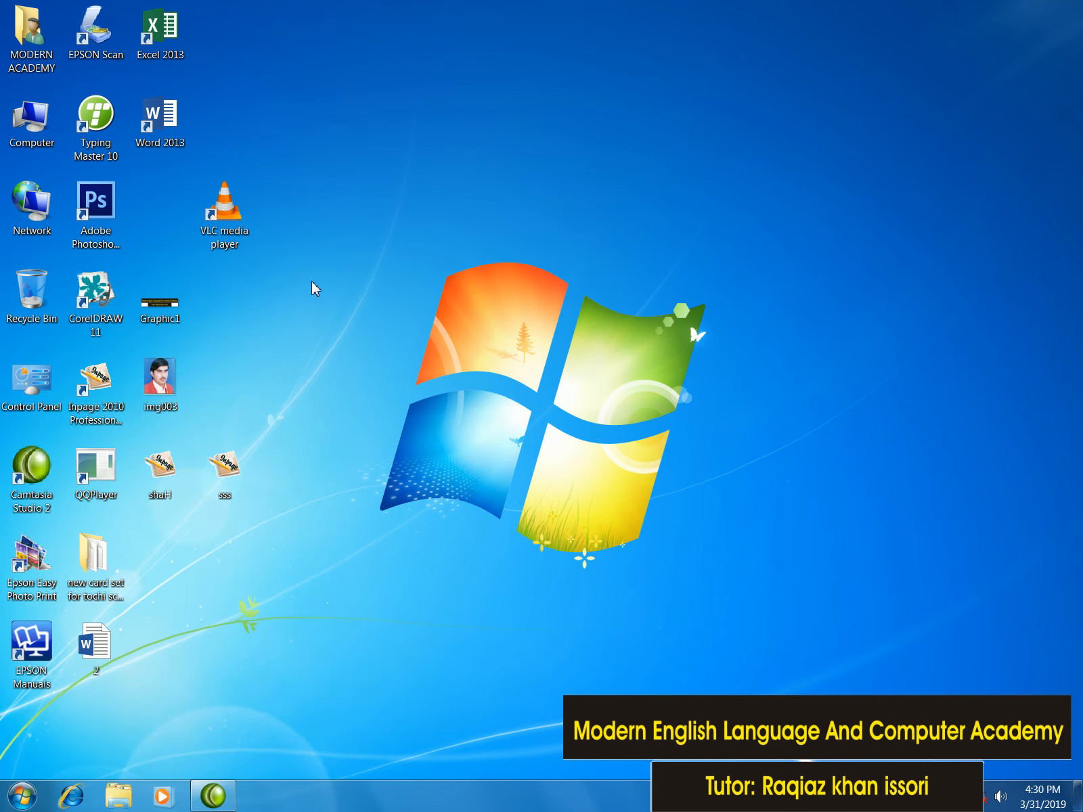
pyautogui.moveTo(160, 34); pyautogui.dragTo(530, 156)
pyautogui.click(504, 234)
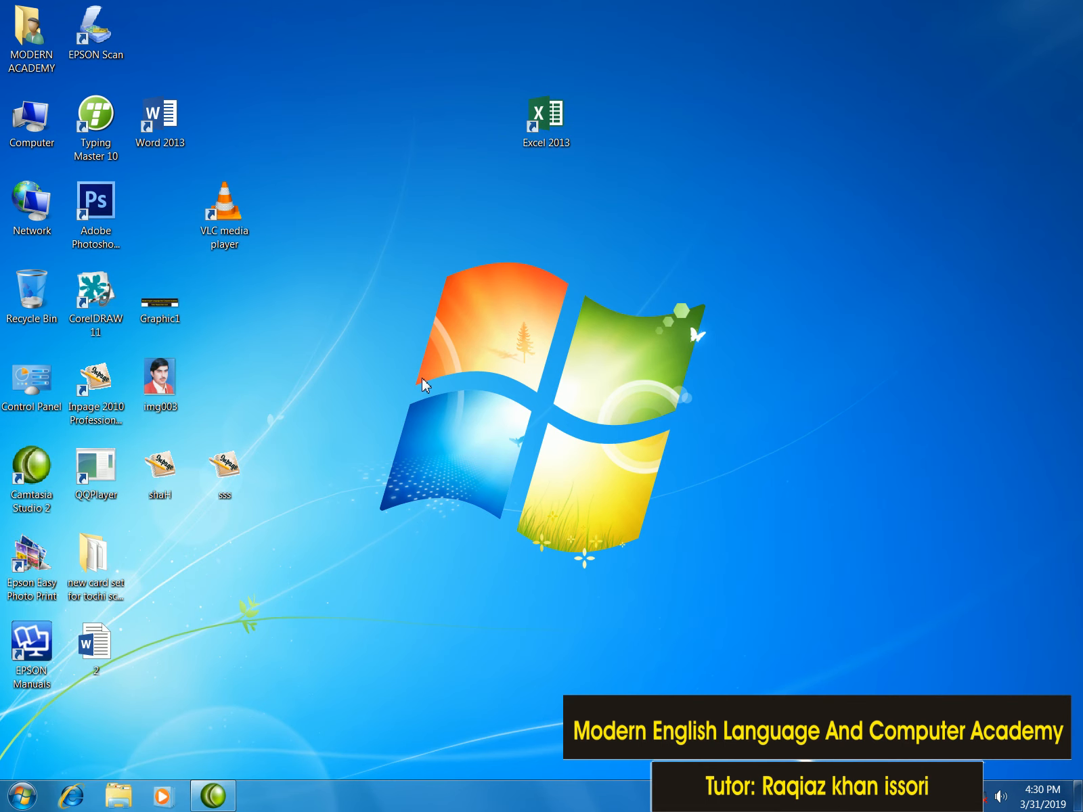
# Launch Excel 2013 from its desktop shortcut and create a blank workbook
pyautogui.rightClick(548, 145)
pyautogui.click(563, 154)
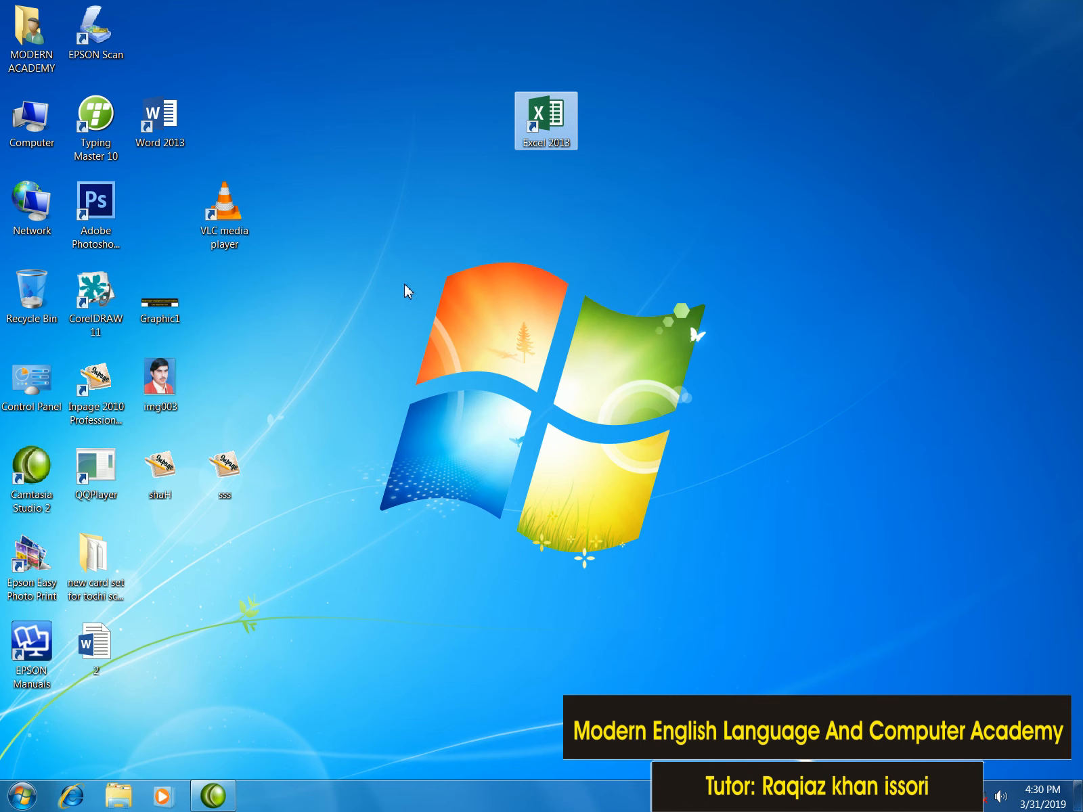
pyautogui.rightClick(443, 242)
pyautogui.click(467, 284)
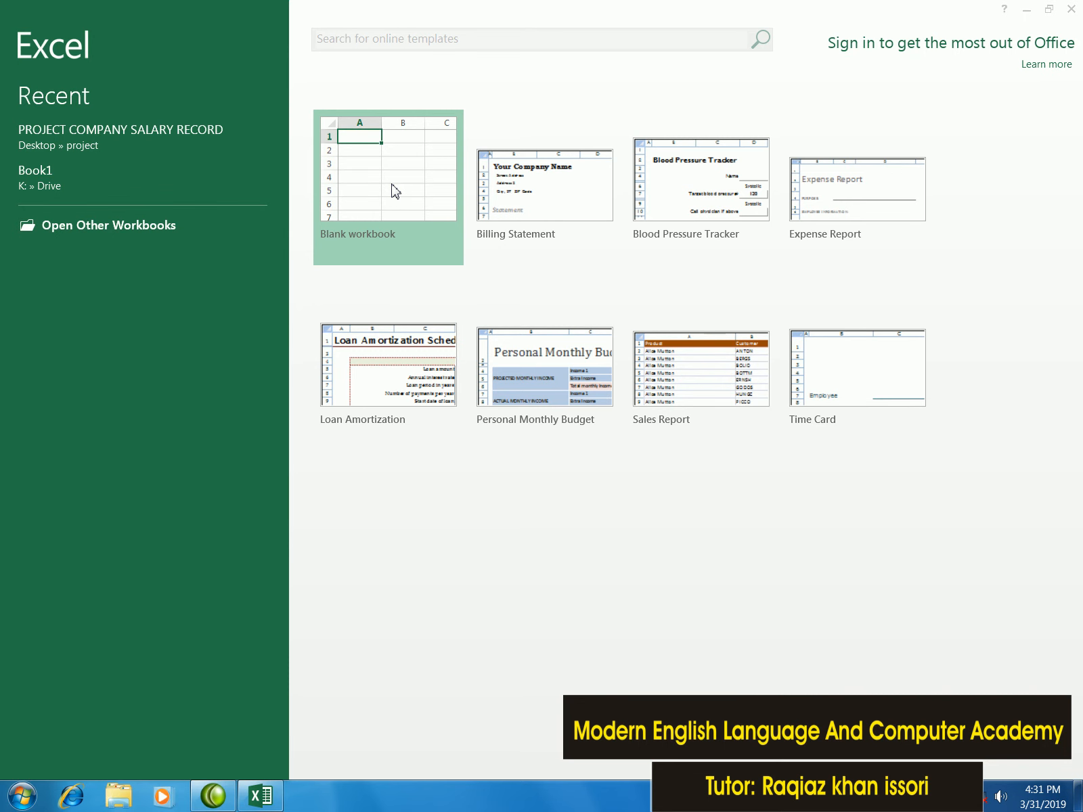
pyautogui.click(393, 191)
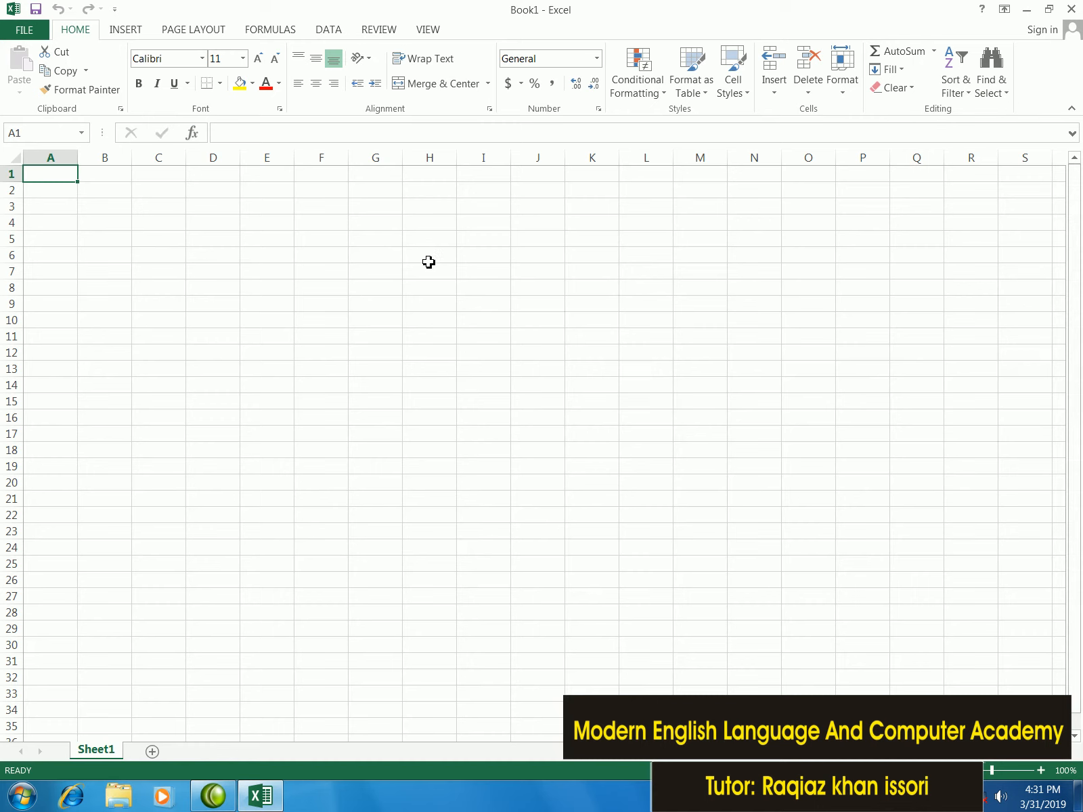
# Select the cell range D3:K17 in the blank sheet and minimize the workbook window
pyautogui.click(382, 257)
pyautogui.moveTo(211, 211); pyautogui.dragTo(587, 430)
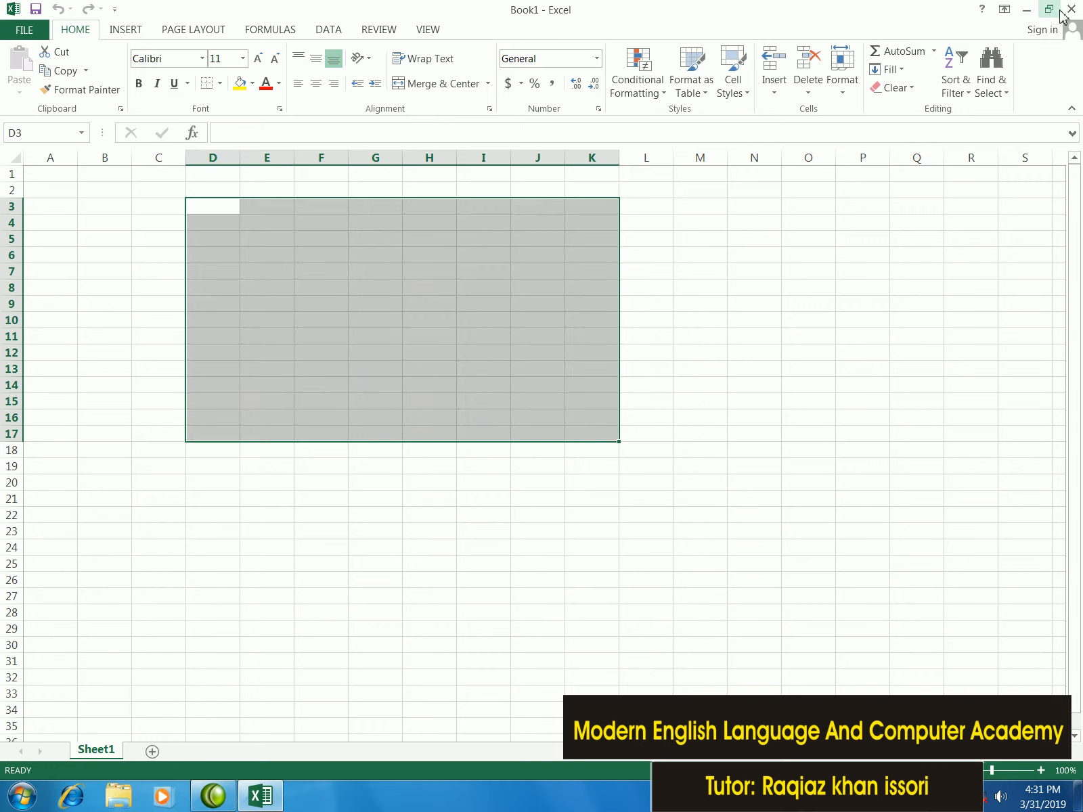
pyautogui.click(1028, 10)
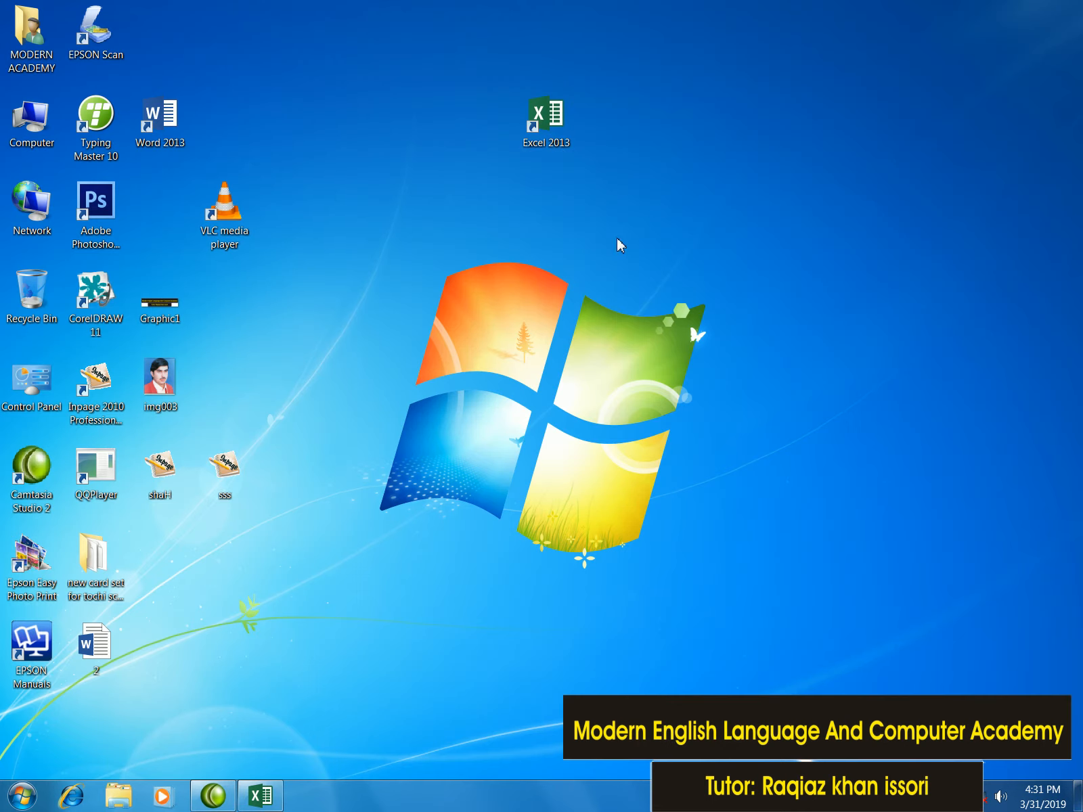
# View the properties of the Excel 2013 desktop shortcut and close them without changing anything
pyautogui.rightClick(561, 146)
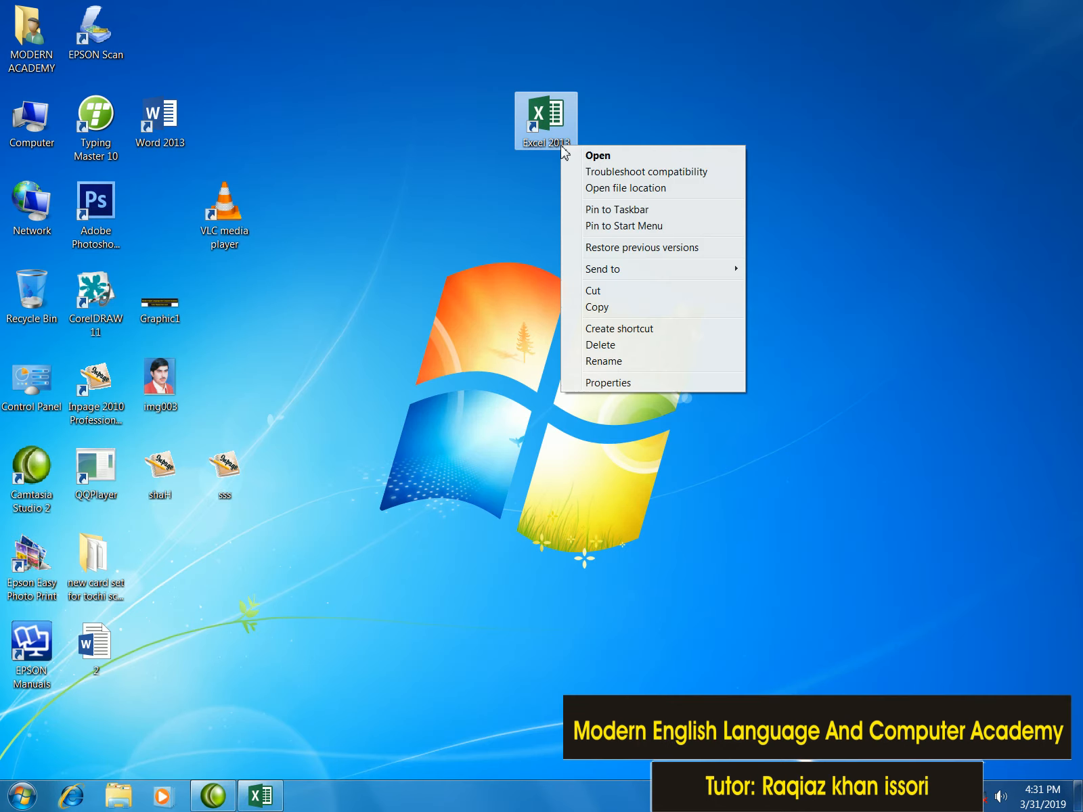
pyautogui.click(626, 382)
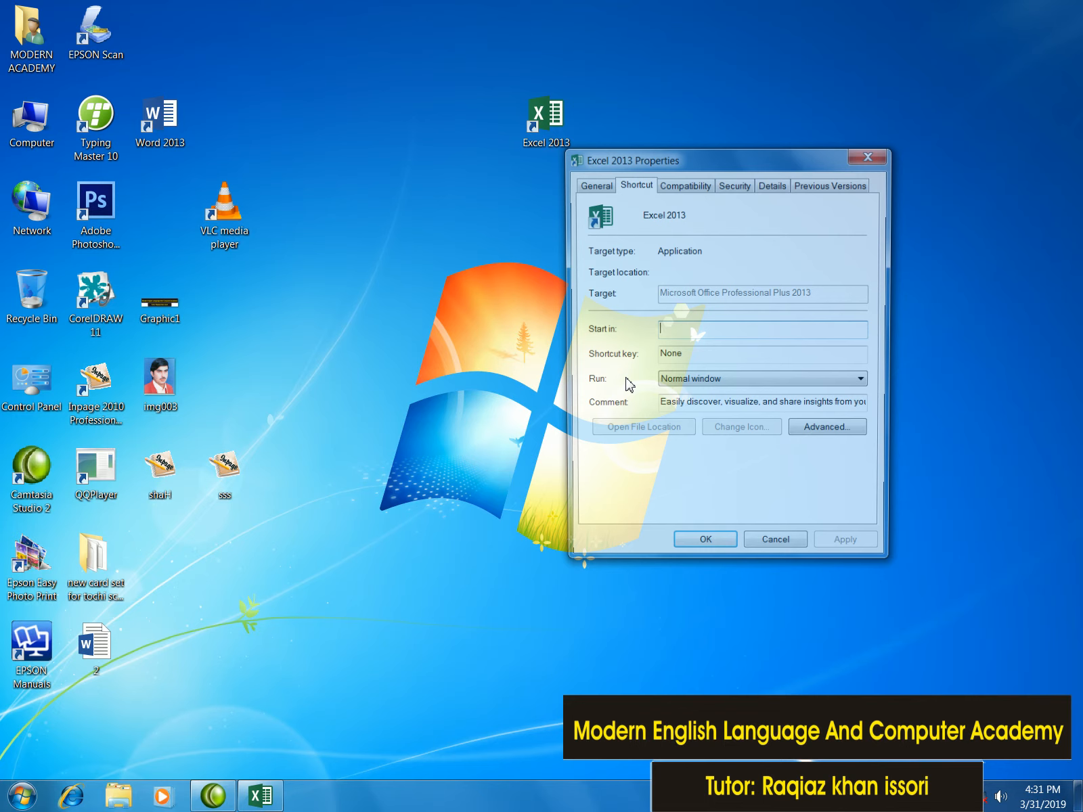
pyautogui.moveTo(595, 161); pyautogui.dragTo(572, 157)
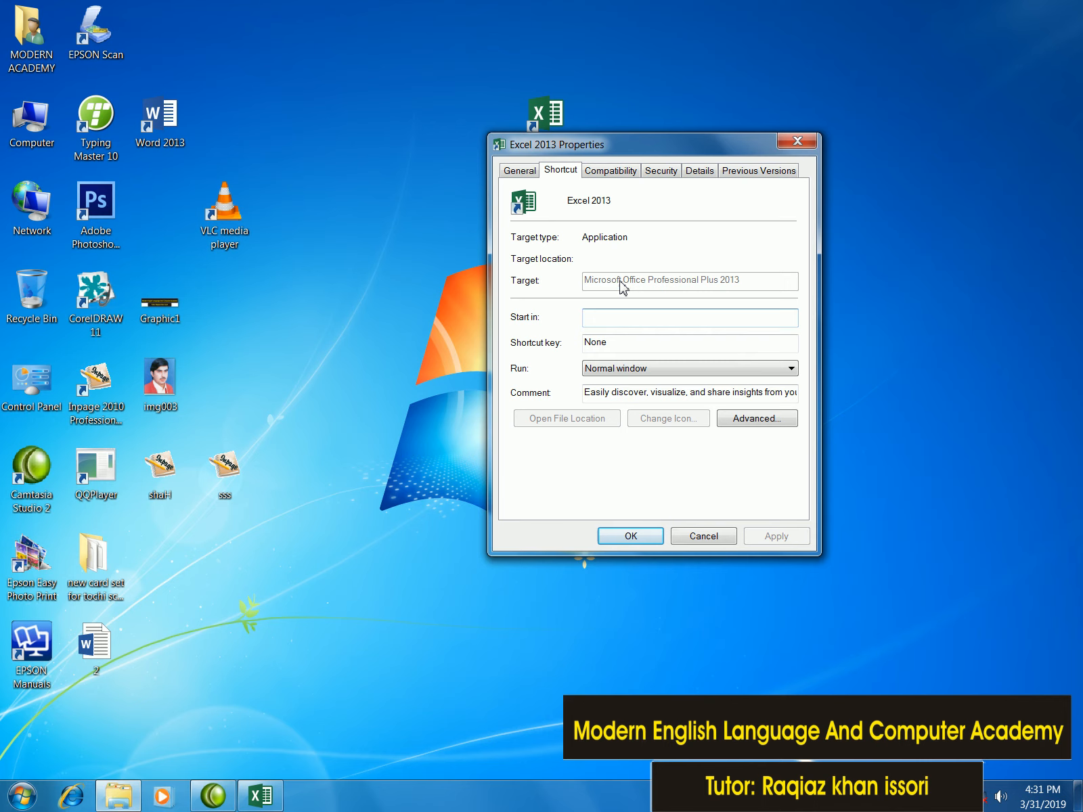
pyautogui.click(797, 141)
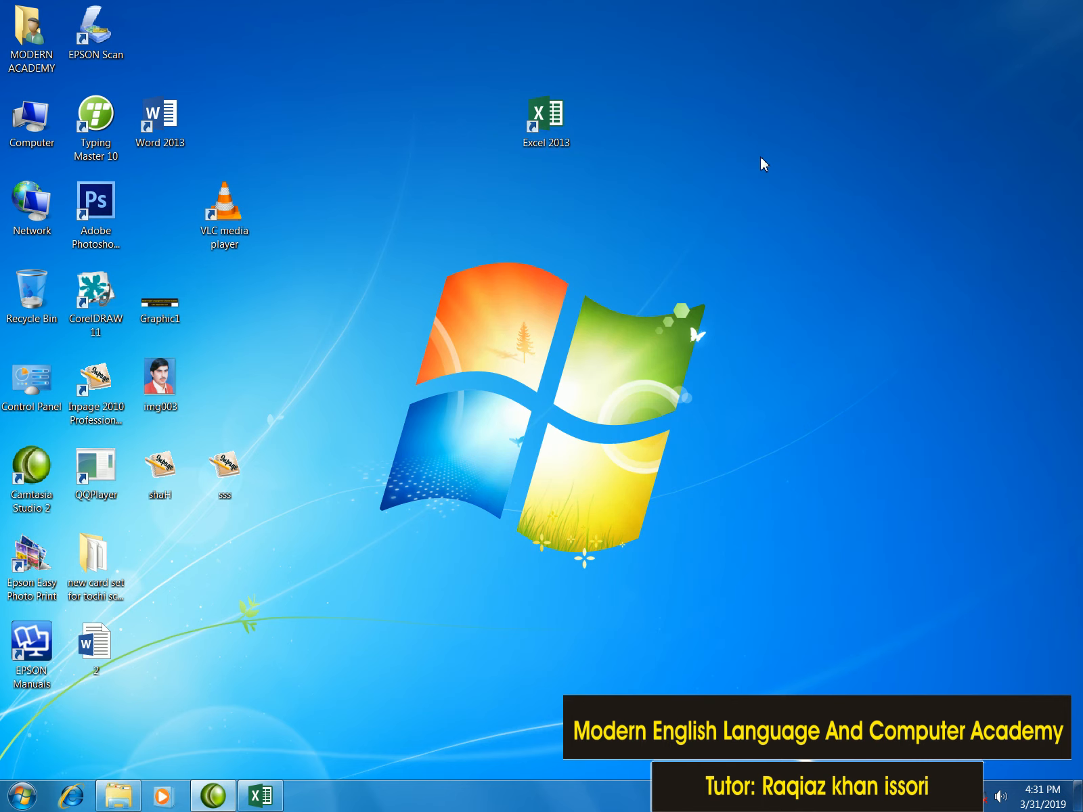
# Restore the minimized Excel workbook and close it
pyautogui.click(261, 796)
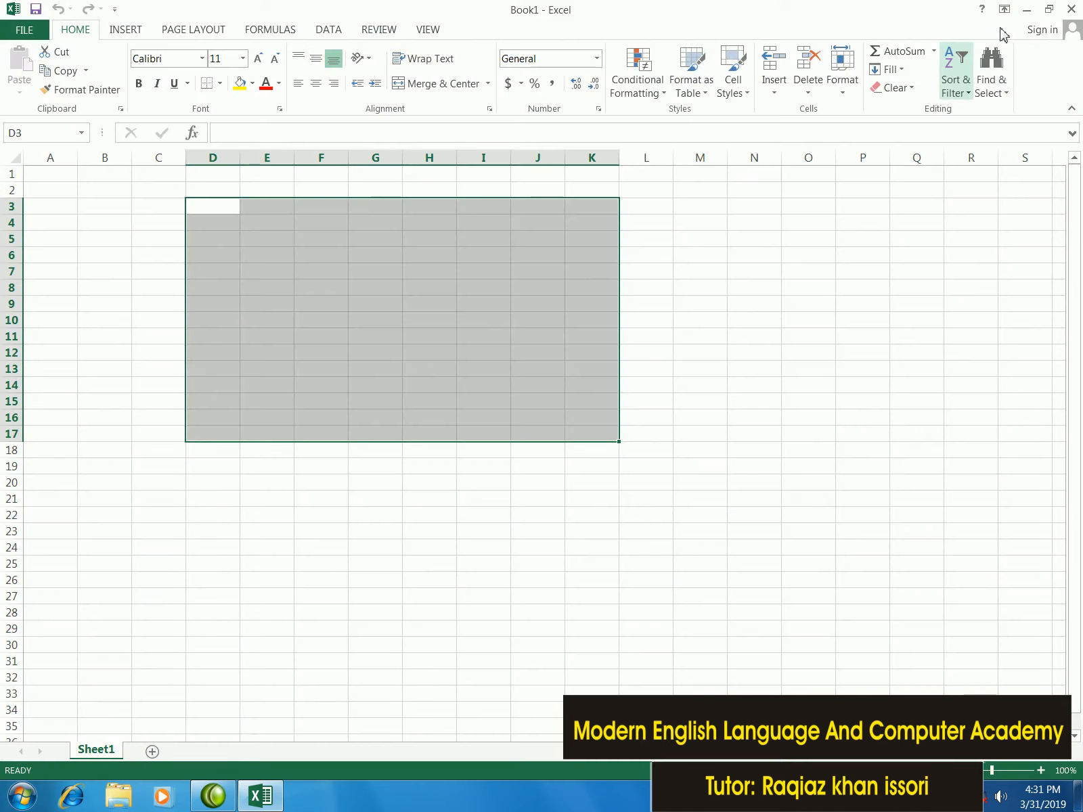
pyautogui.click(1067, 12)
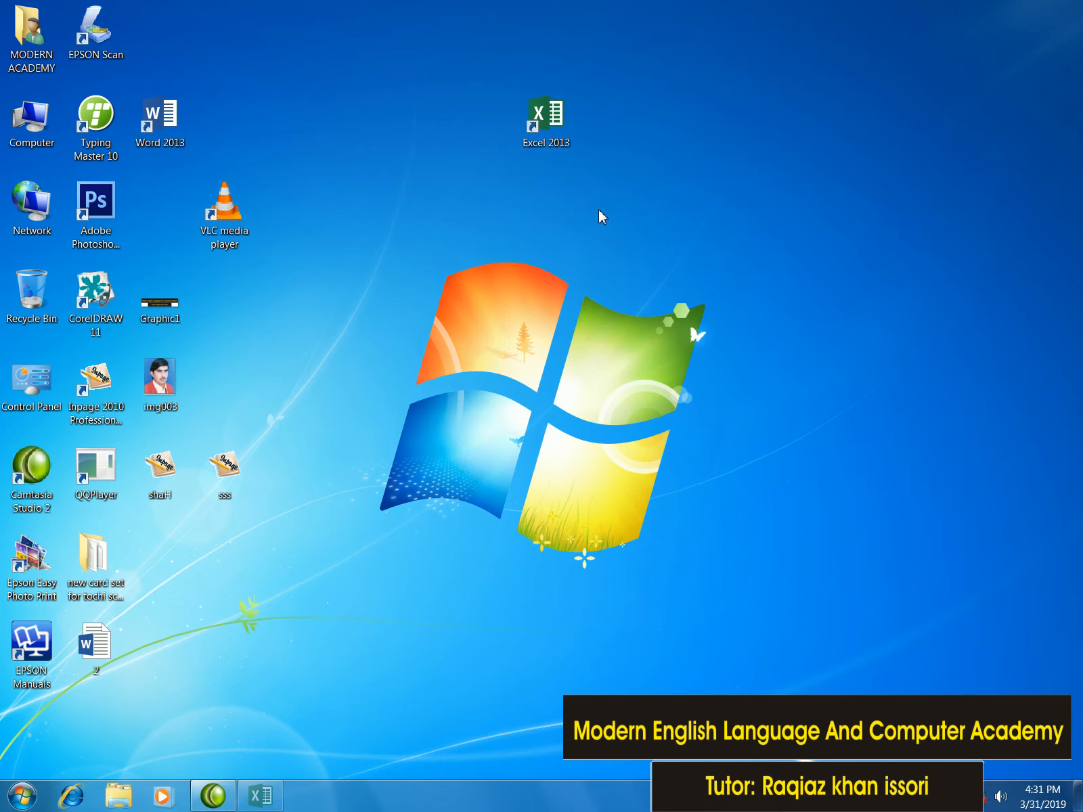
# Assign Ctrl + Alt + E as the shortcut key in the properties of the Excel 2013 desktop shortcut
pyautogui.doubleClick(551, 130)
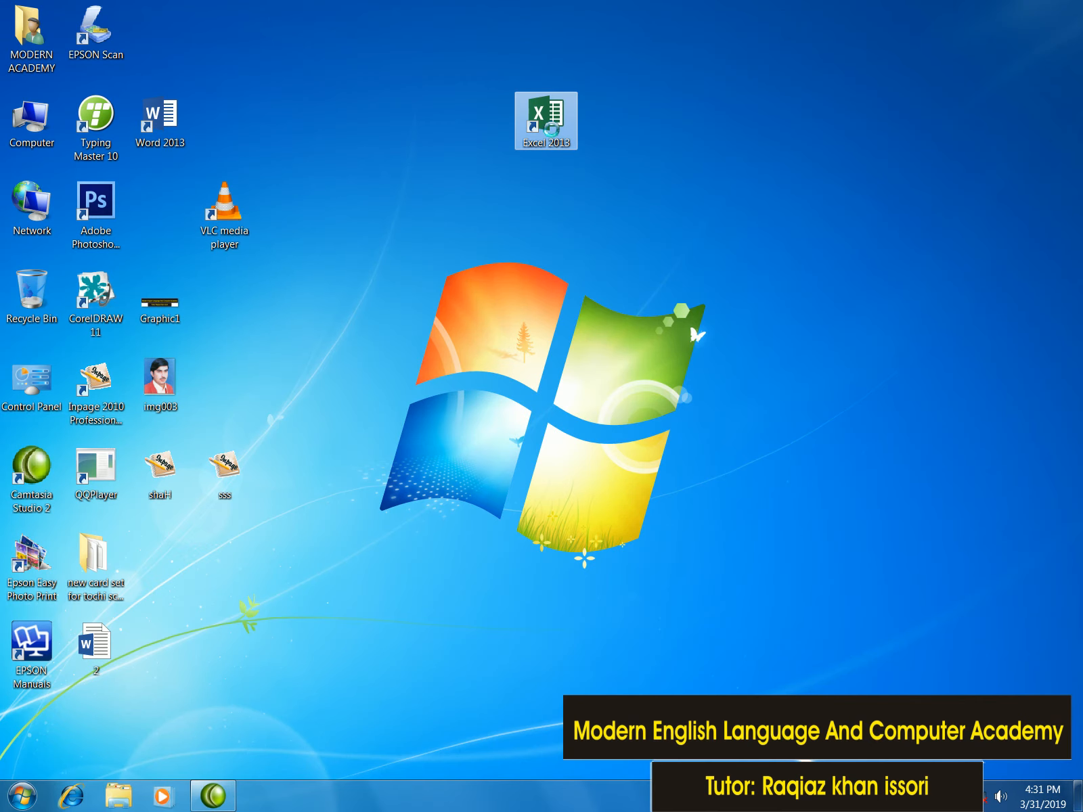
pyautogui.rightClick(550, 127)
pyautogui.click(624, 370)
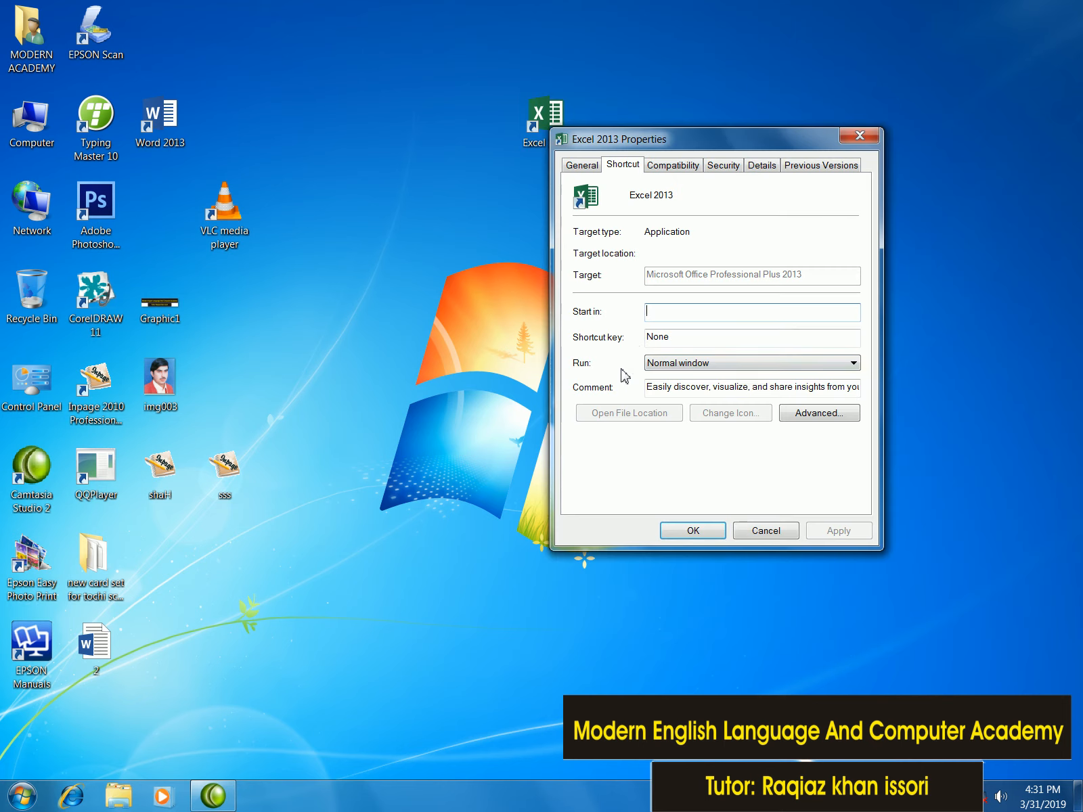
pyautogui.write('e')
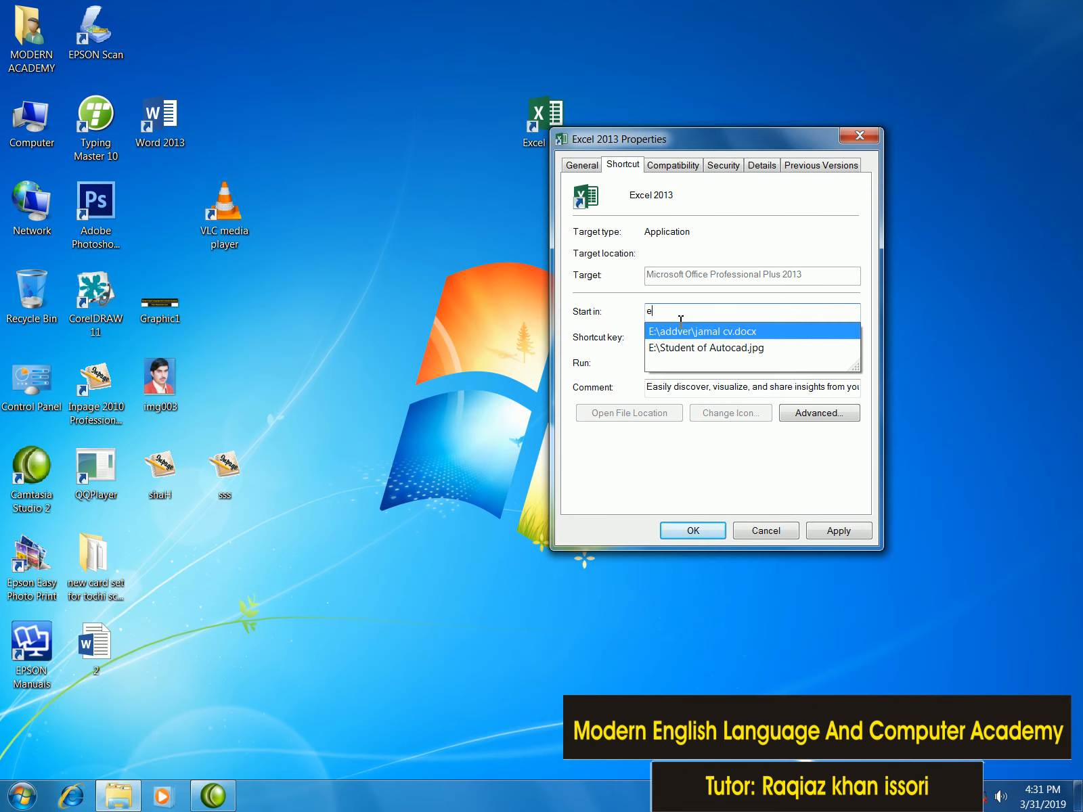
pyautogui.press('BackSpace')
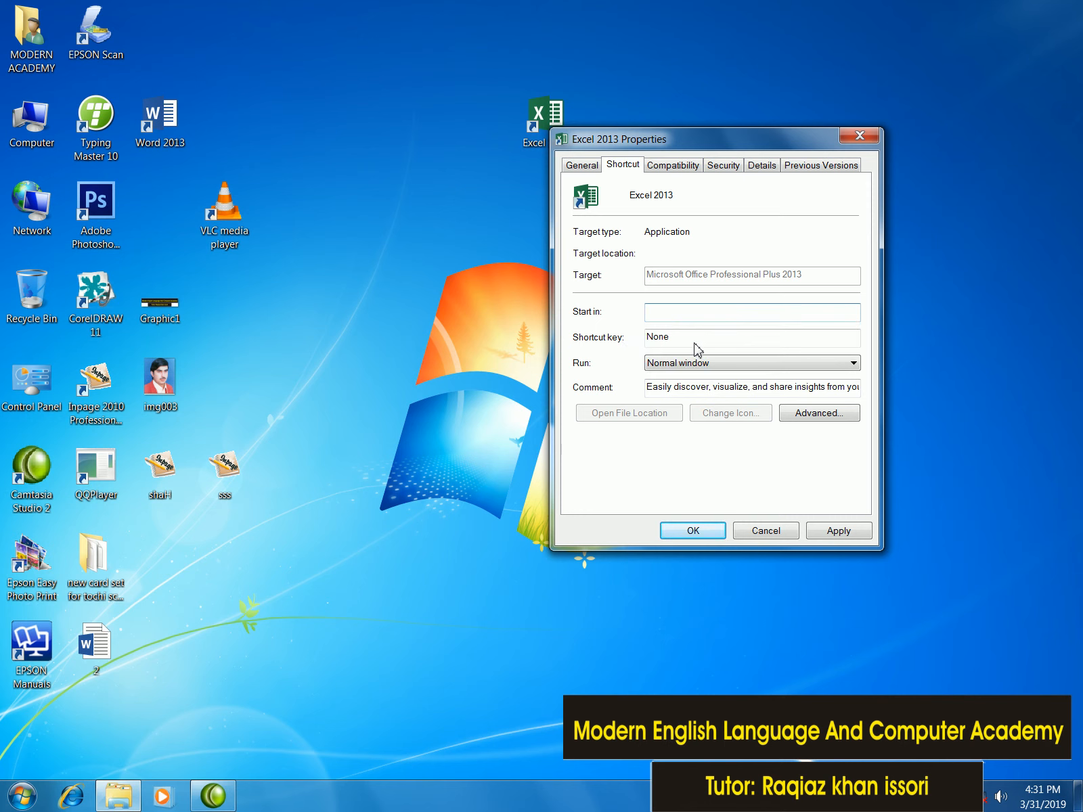
pyautogui.click(694, 343)
pyautogui.press('e')
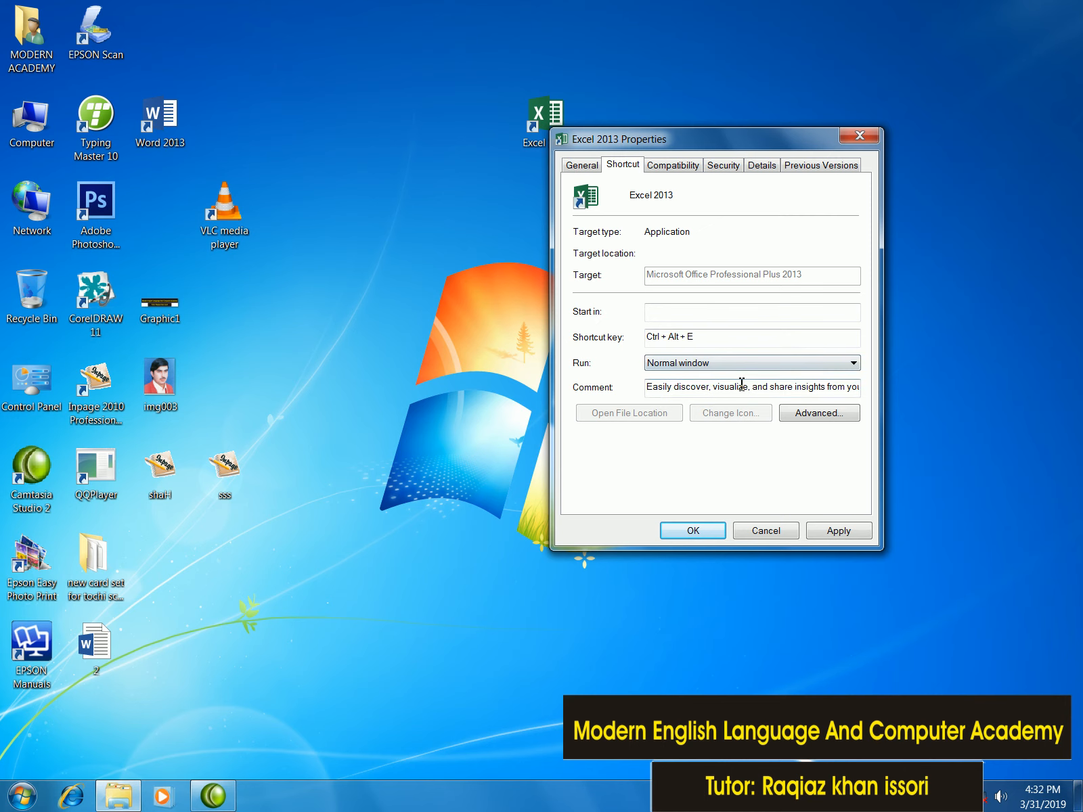
pyautogui.click(716, 530)
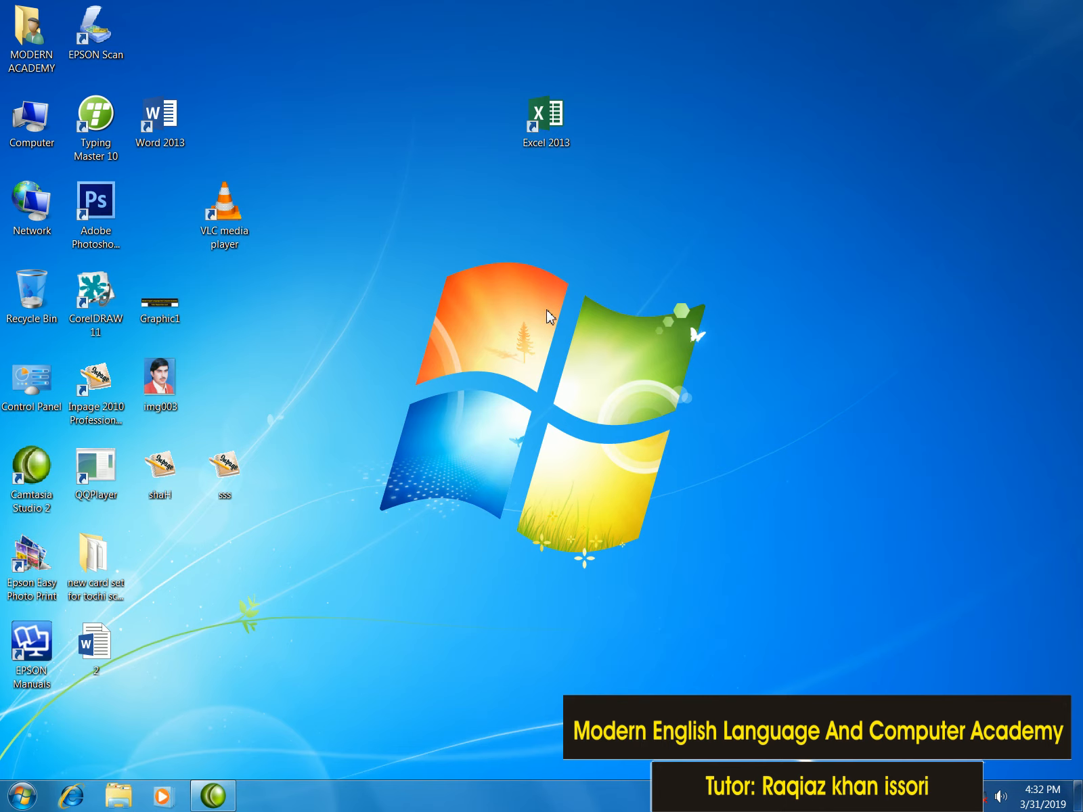
# Start Excel 2013 and open a new blank workbook
pyautogui.doubleClick(546, 116)
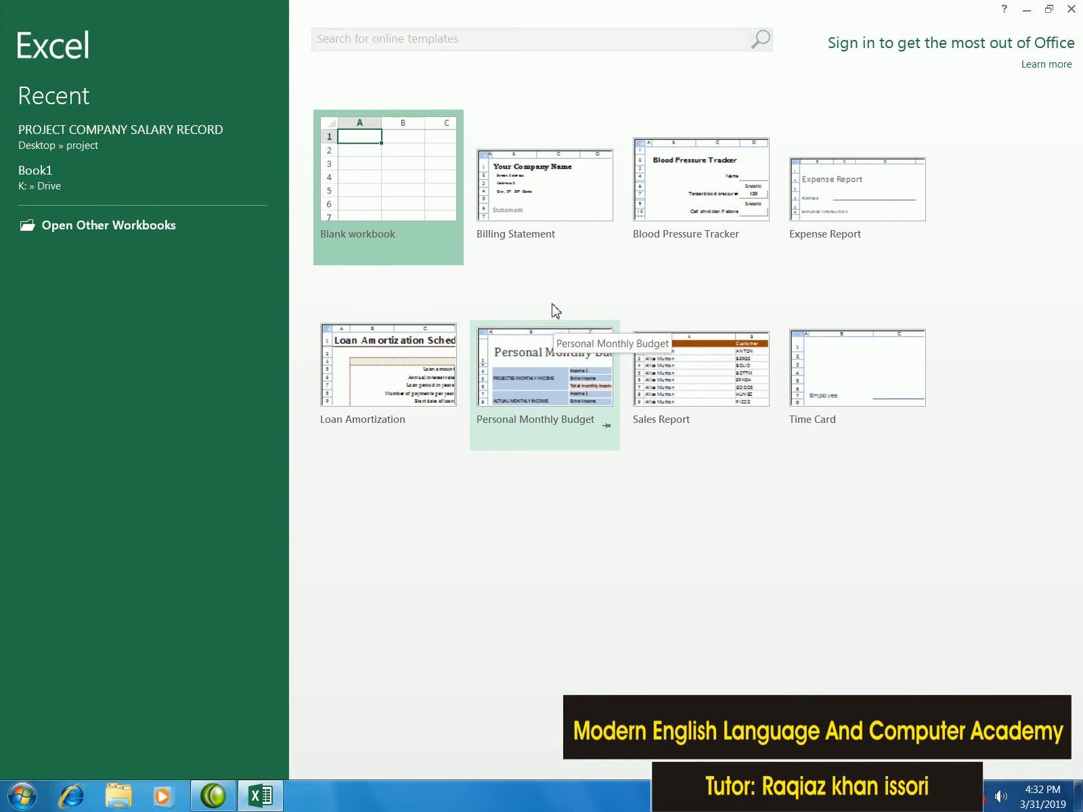
pyautogui.click(423, 201)
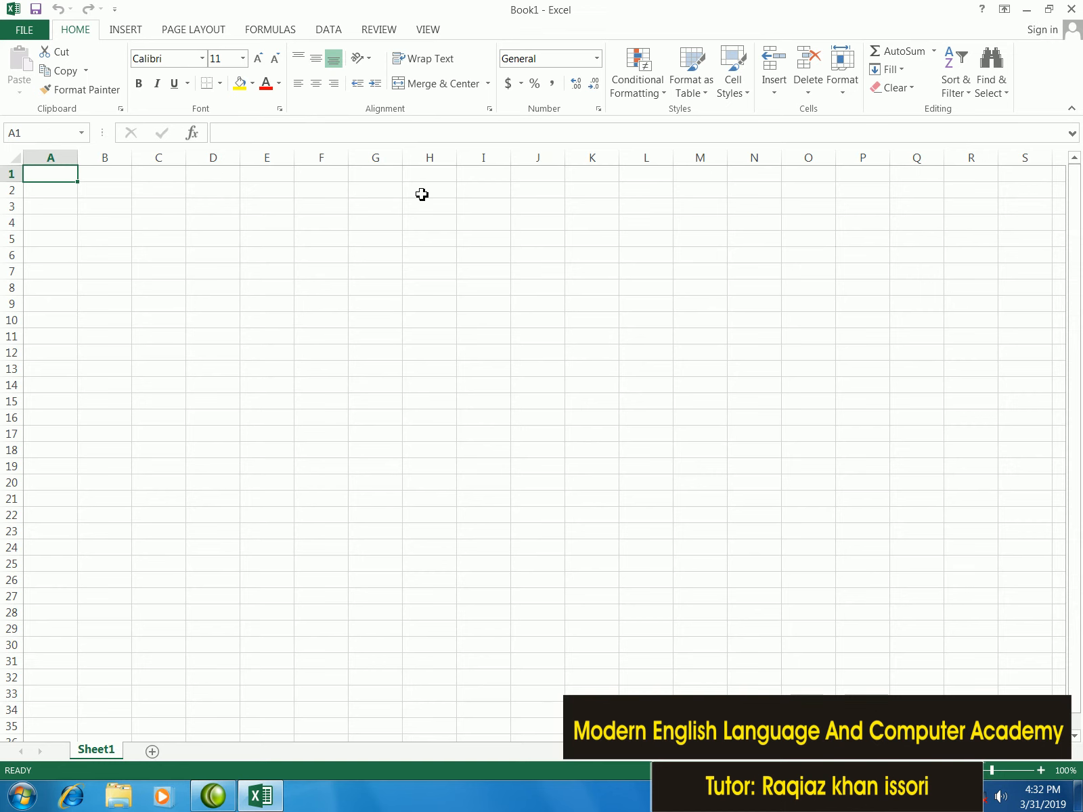
pyautogui.click(375, 272)
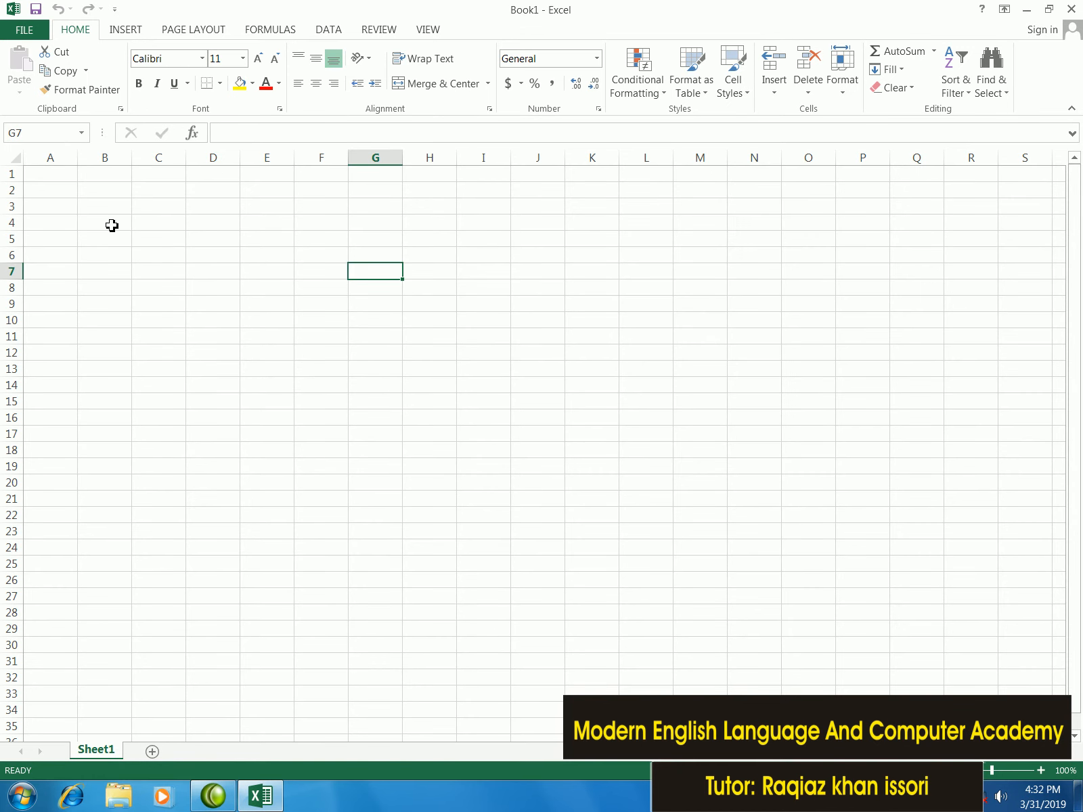
pyautogui.click(181, 222)
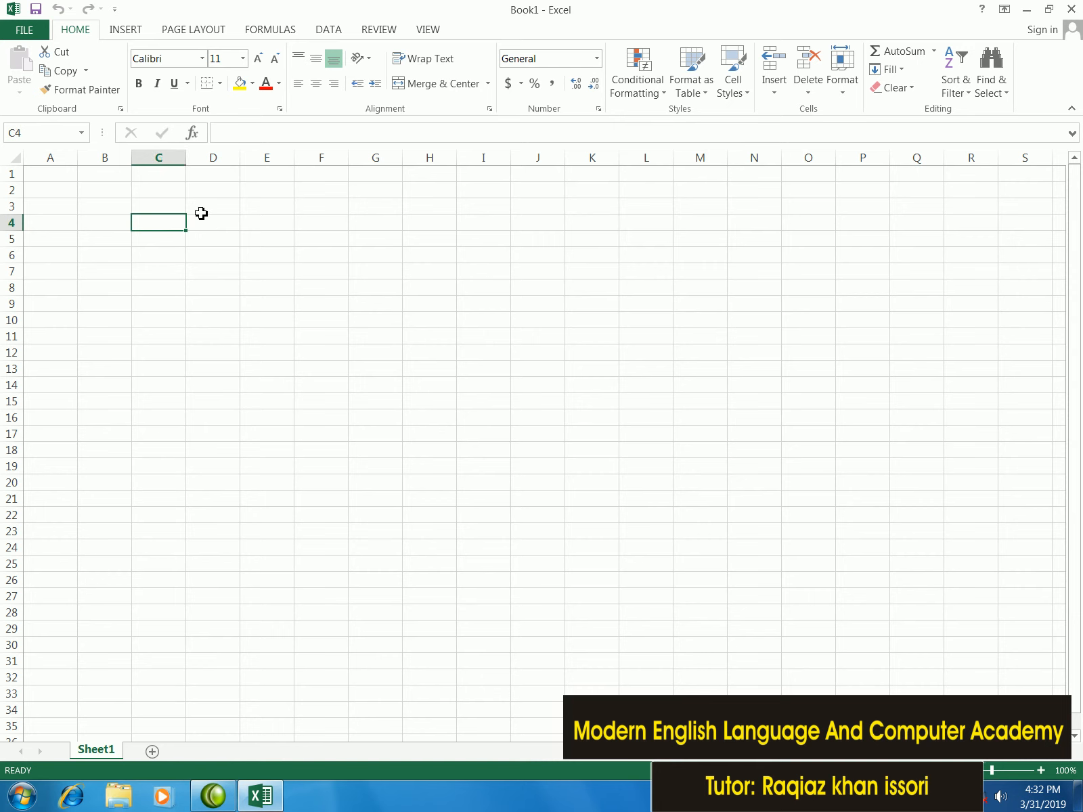
pyautogui.click(257, 222)
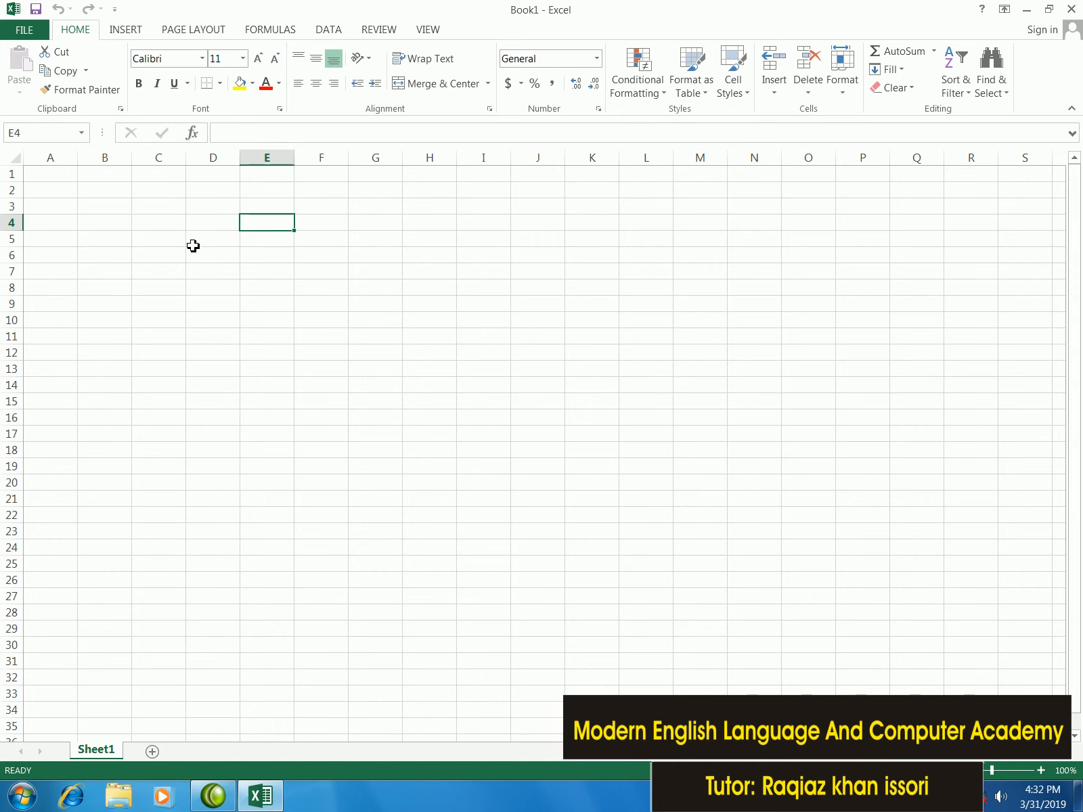
pyautogui.click(398, 290)
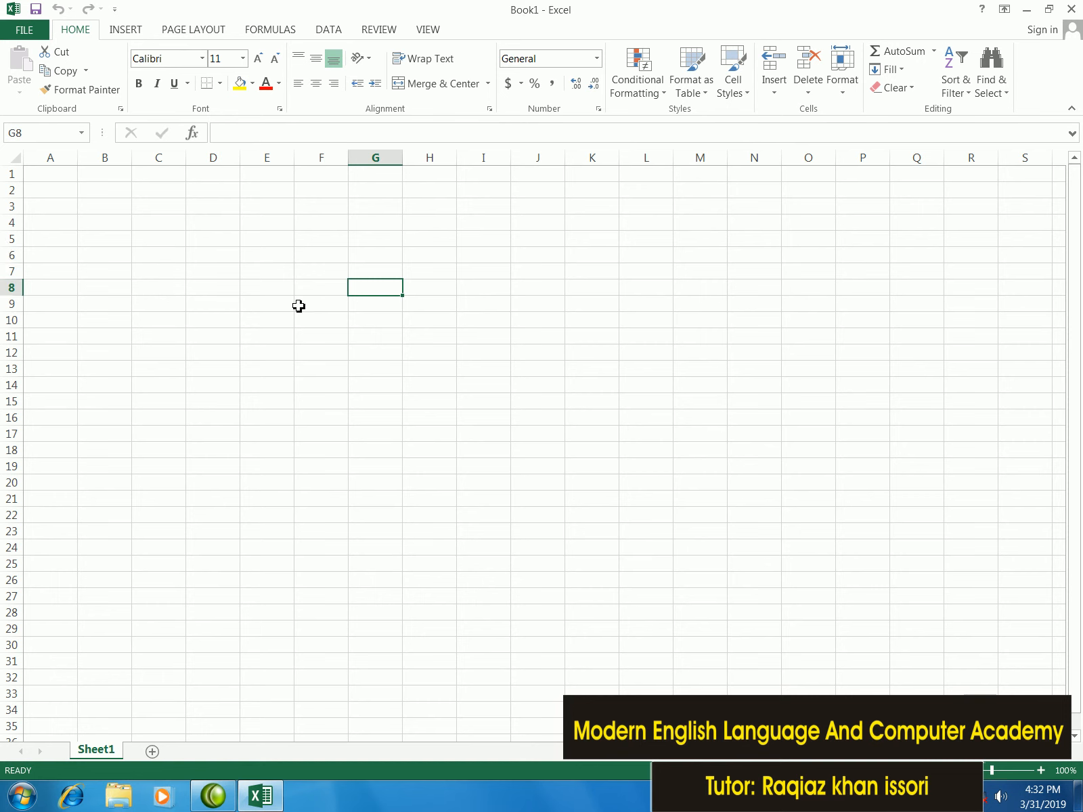
# Select columns A, B and D of the sheet one after another to demonstrate columns
pyautogui.click(382, 260)
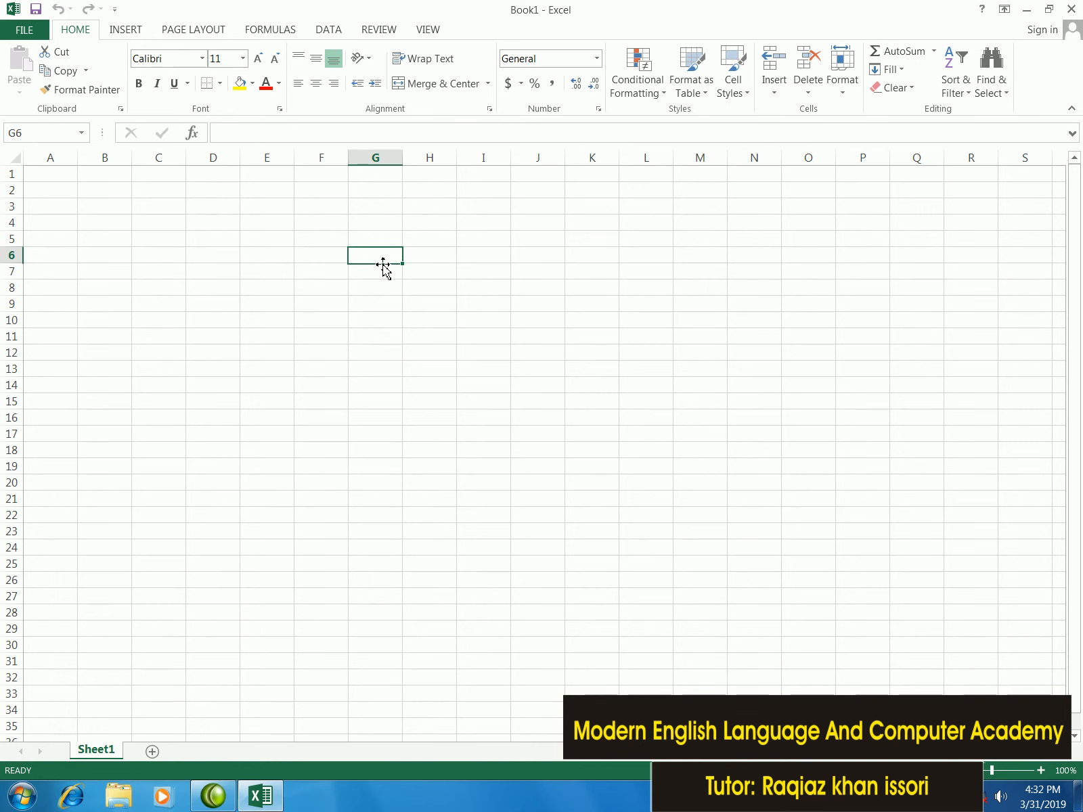
pyautogui.click(217, 224)
pyautogui.click(56, 159)
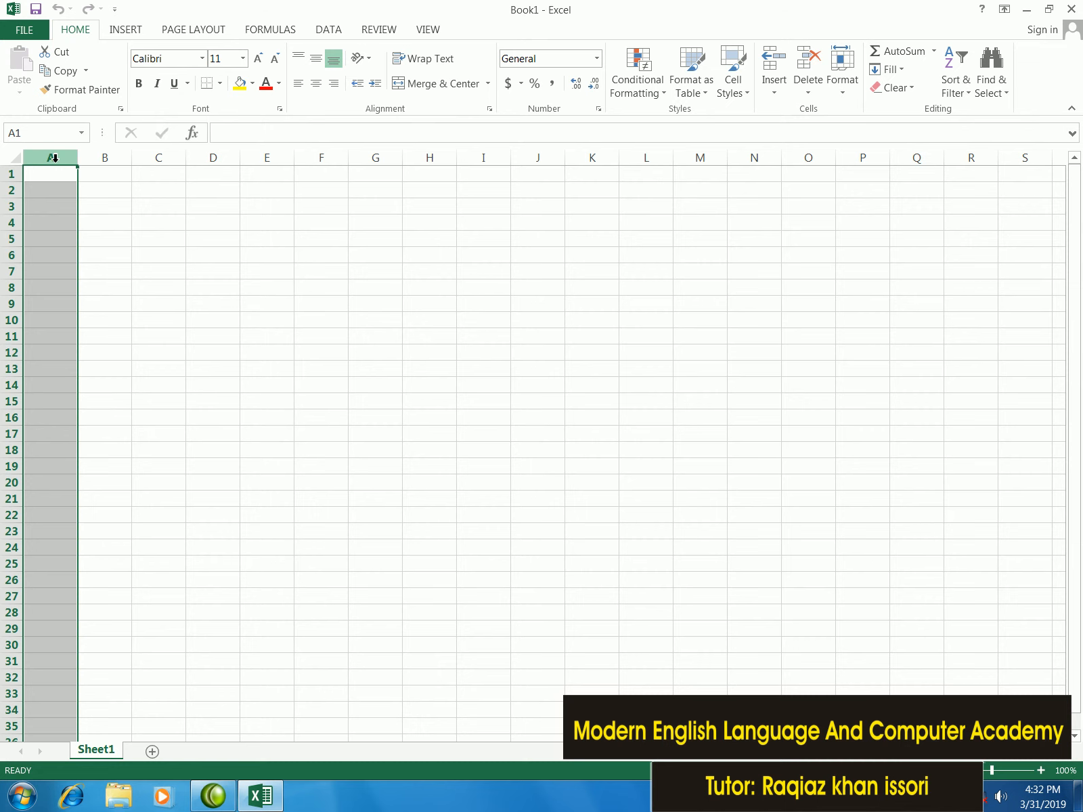
pyautogui.click(95, 158)
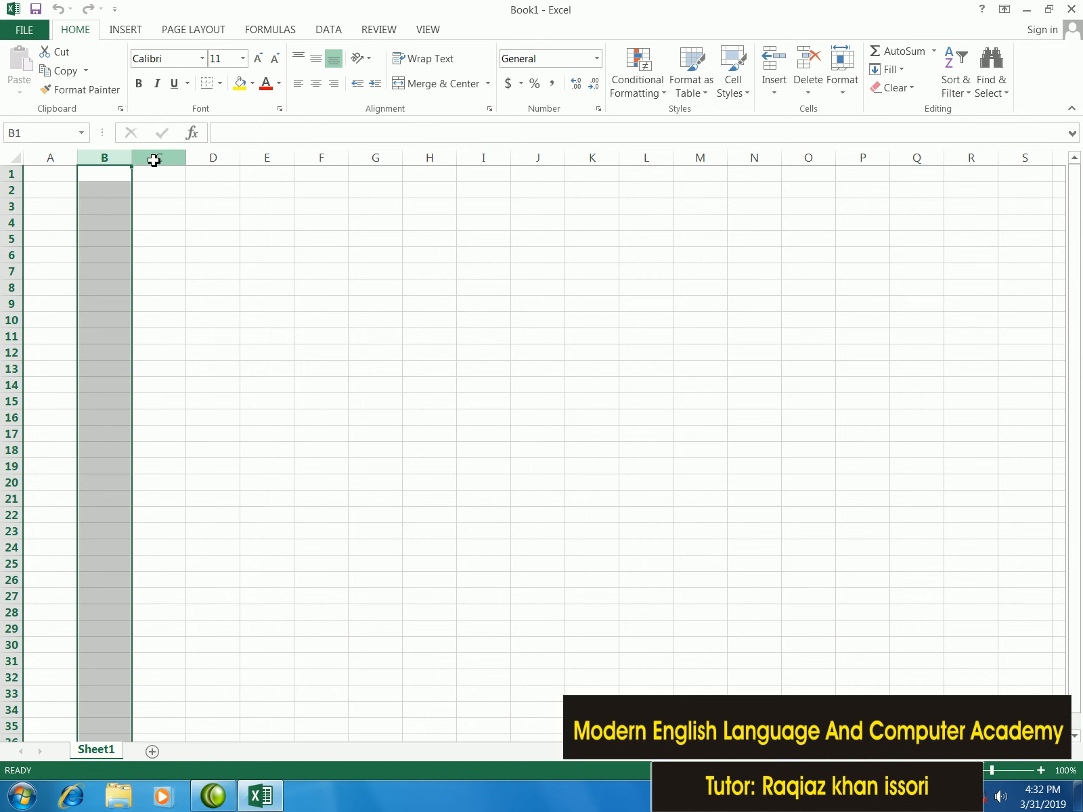
pyautogui.click(211, 157)
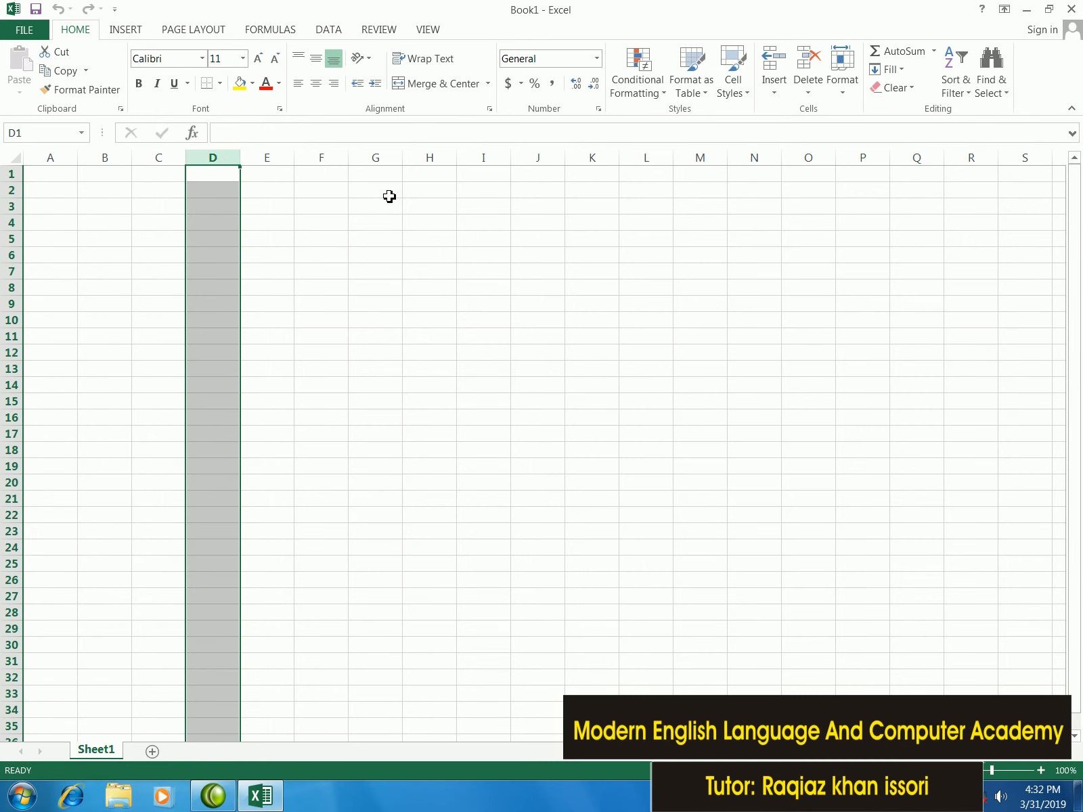
pyautogui.click(135, 196)
# Select rows 1, 2, 3 and 4 of the sheet one after another to demonstrate rows
pyautogui.click(11, 174)
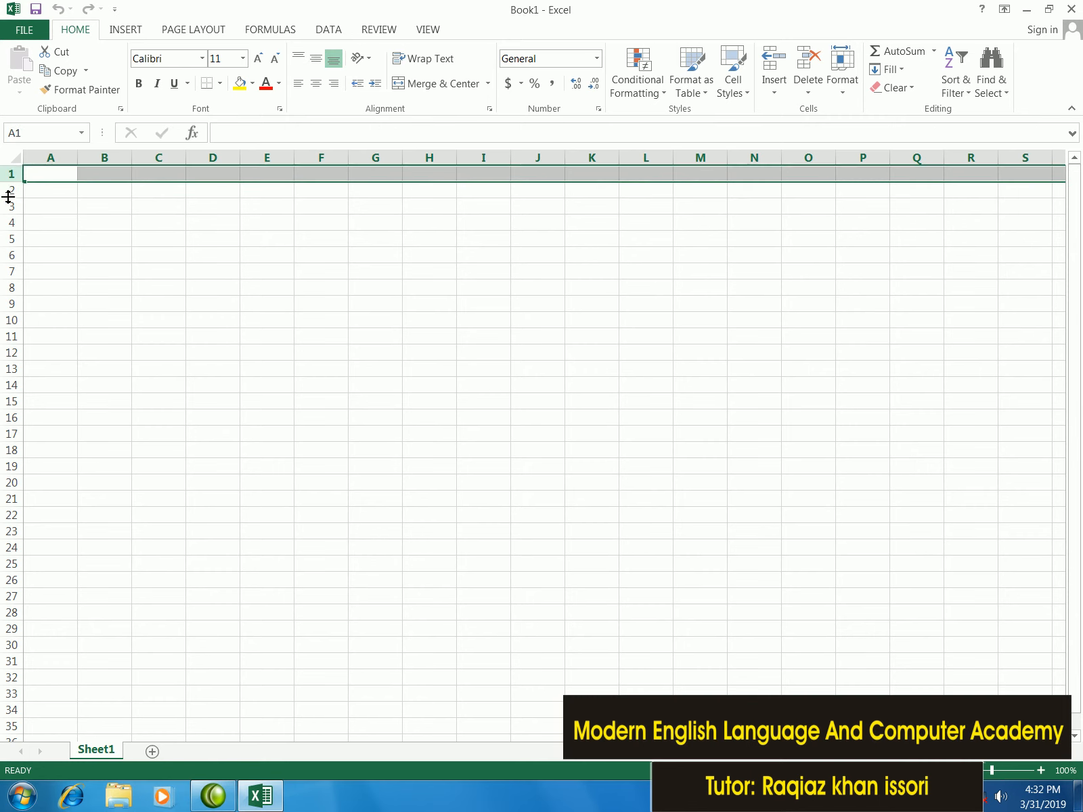
pyautogui.click(12, 192)
pyautogui.click(13, 210)
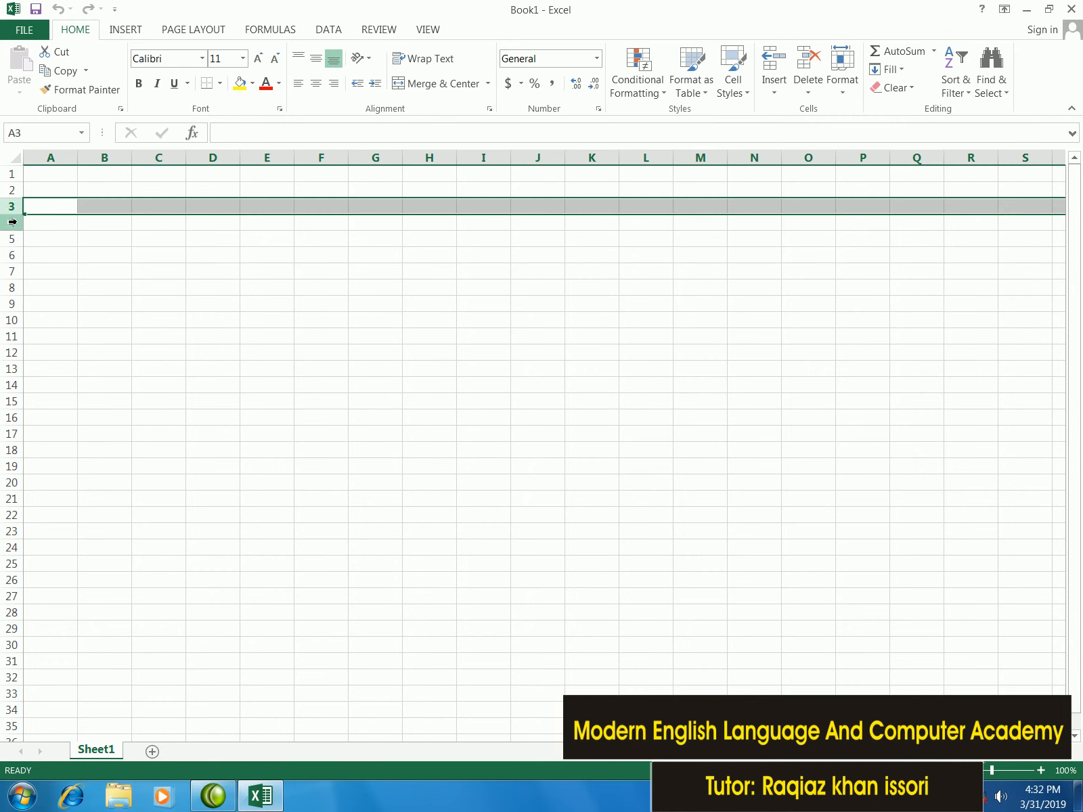
pyautogui.click(13, 224)
# Select individual cells across rows 2 to 6, including C5, E3, D2, M2 and F6, to examine how cells are addressed
pyautogui.doubleClick(177, 238)
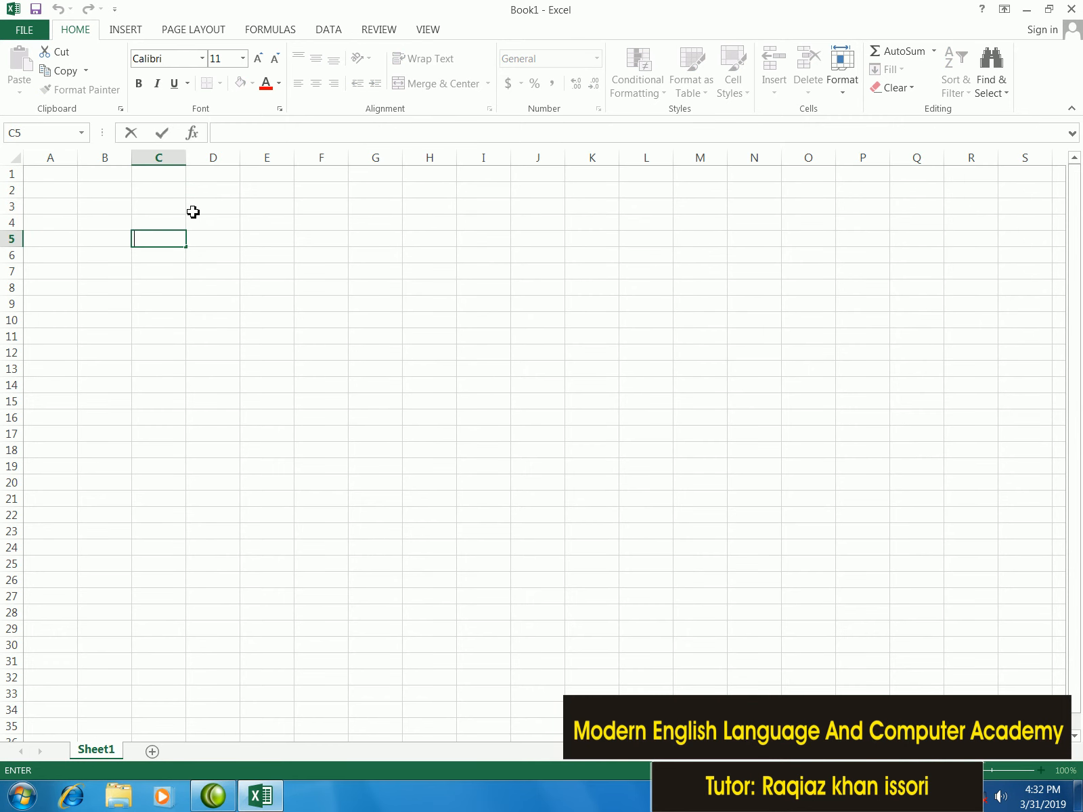
pyautogui.click(270, 254)
pyautogui.click(263, 211)
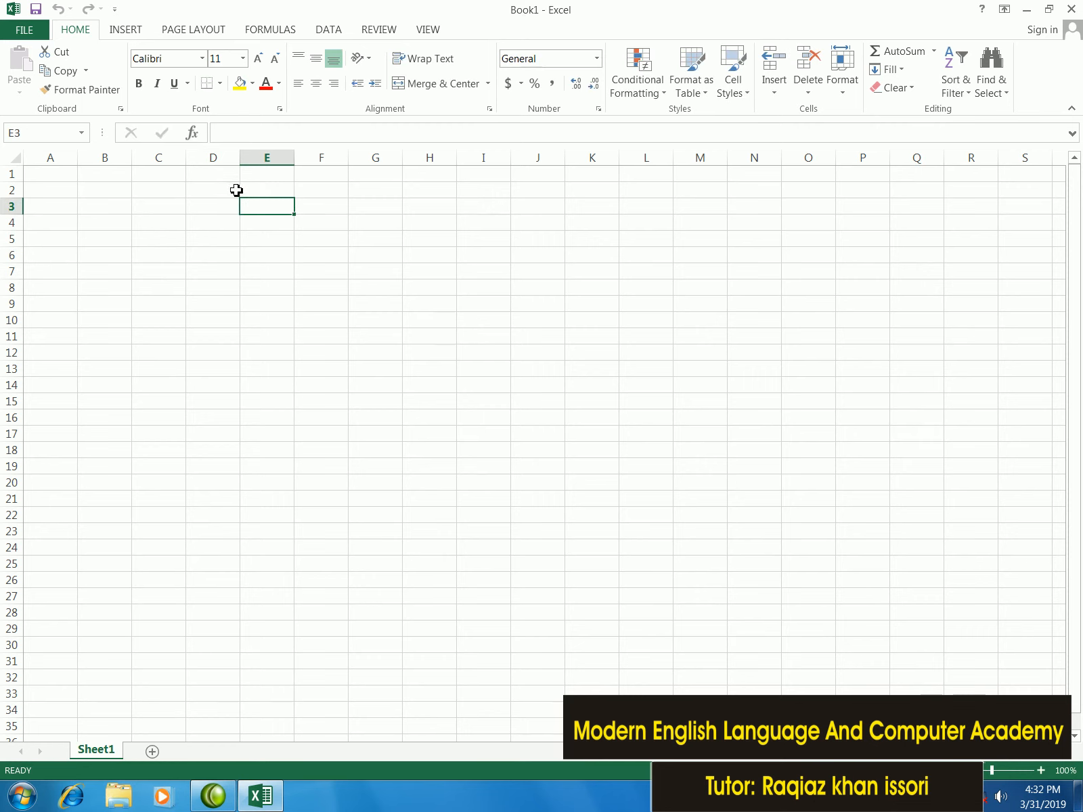
pyautogui.click(311, 211)
pyautogui.click(227, 208)
pyautogui.click(276, 207)
pyautogui.click(222, 190)
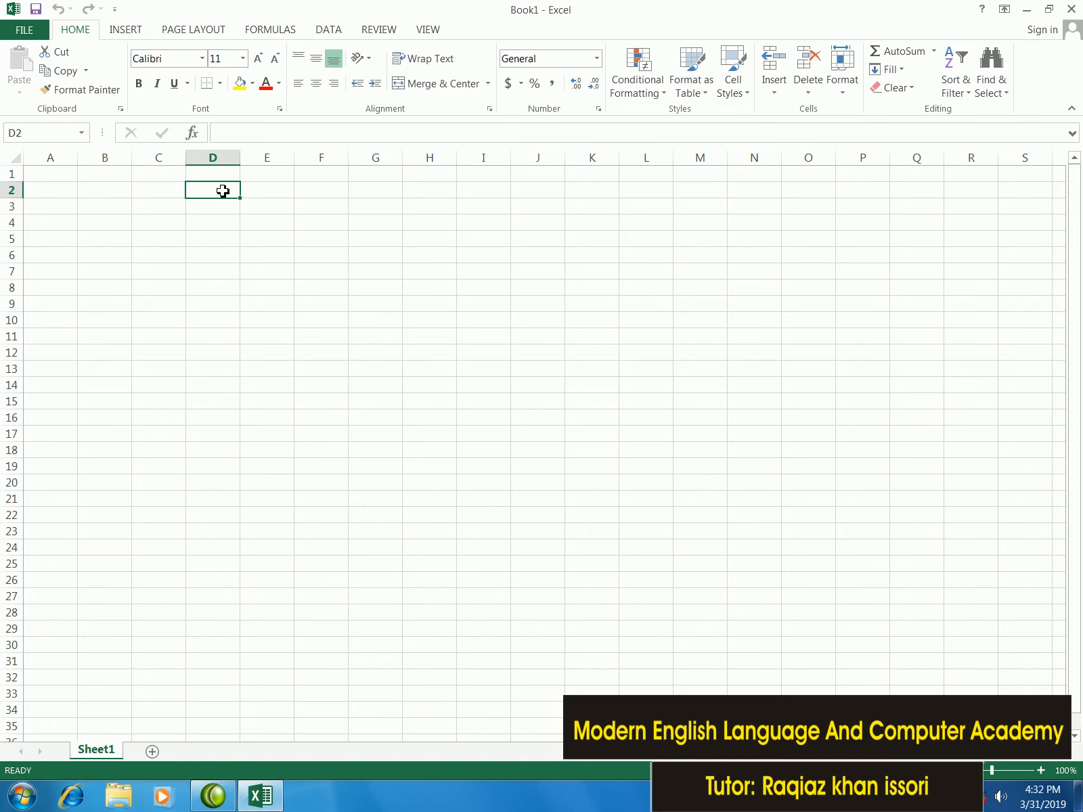
pyautogui.click(178, 192)
pyautogui.click(218, 193)
pyautogui.click(701, 190)
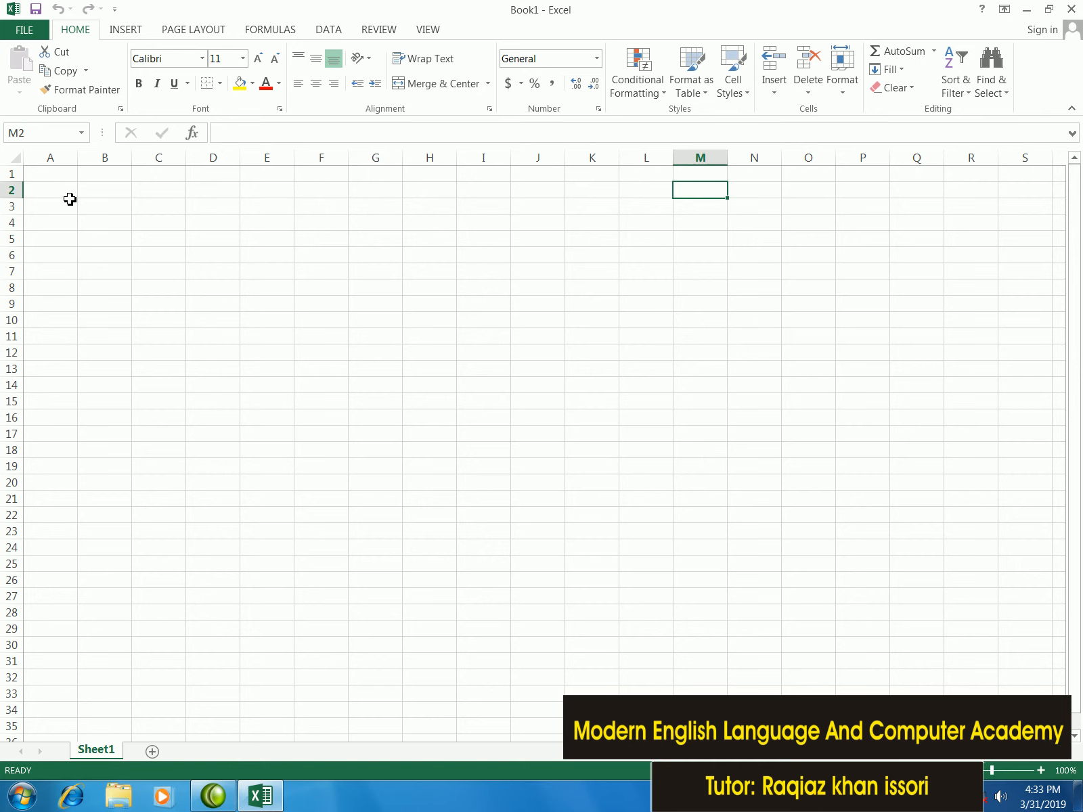
pyautogui.click(212, 223)
pyautogui.click(266, 237)
pyautogui.click(338, 258)
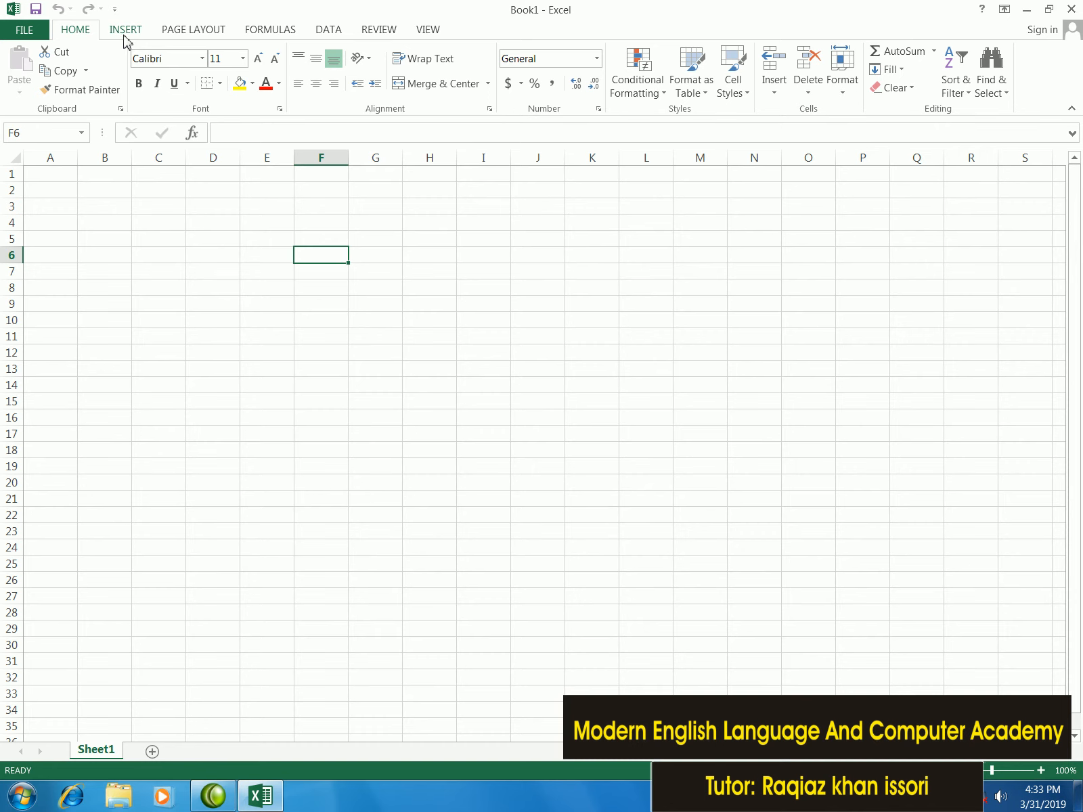
# Look through the Page Layout, Formulas, Data, Review, View and Insert commands, return to the Home commands and select cell E9
pyautogui.click(202, 34)
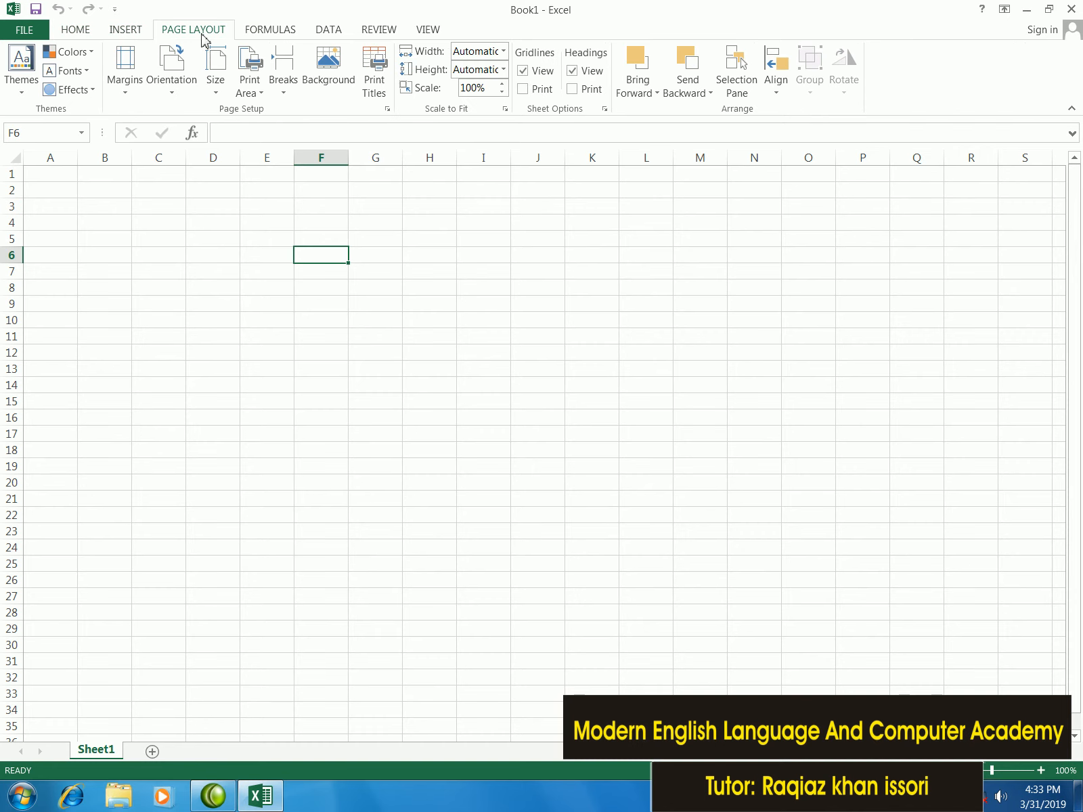
pyautogui.click(265, 34)
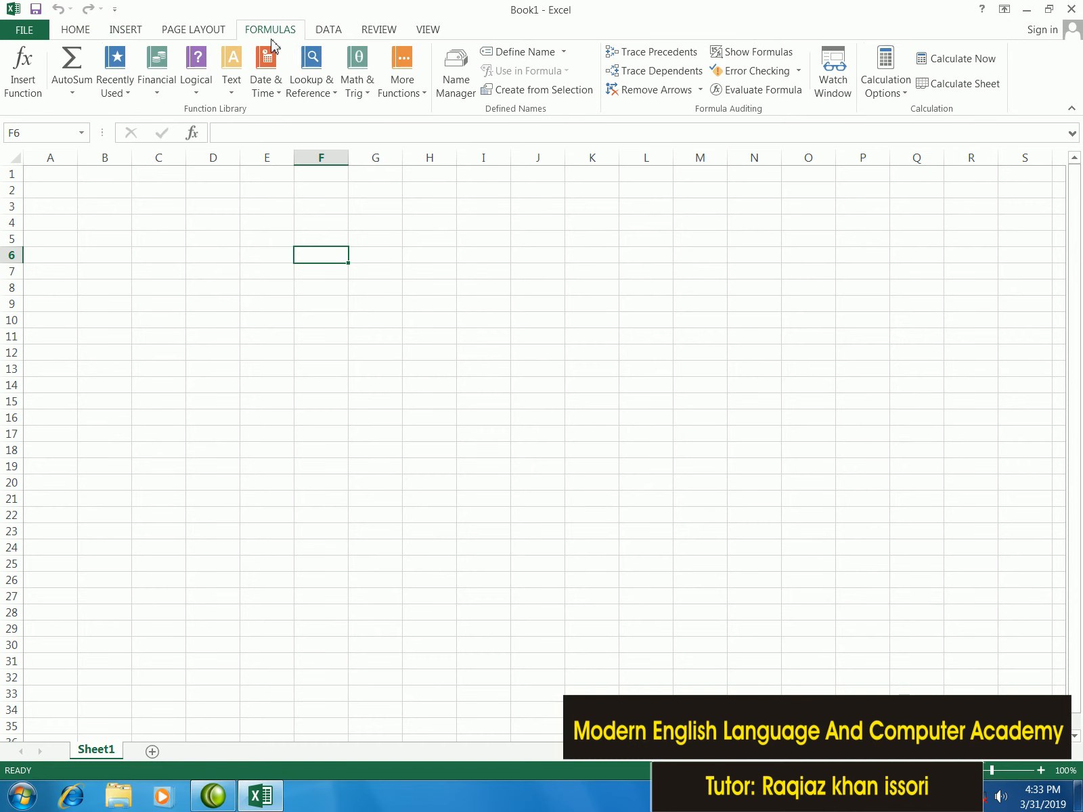
pyautogui.click(334, 32)
pyautogui.click(367, 34)
pyautogui.click(429, 32)
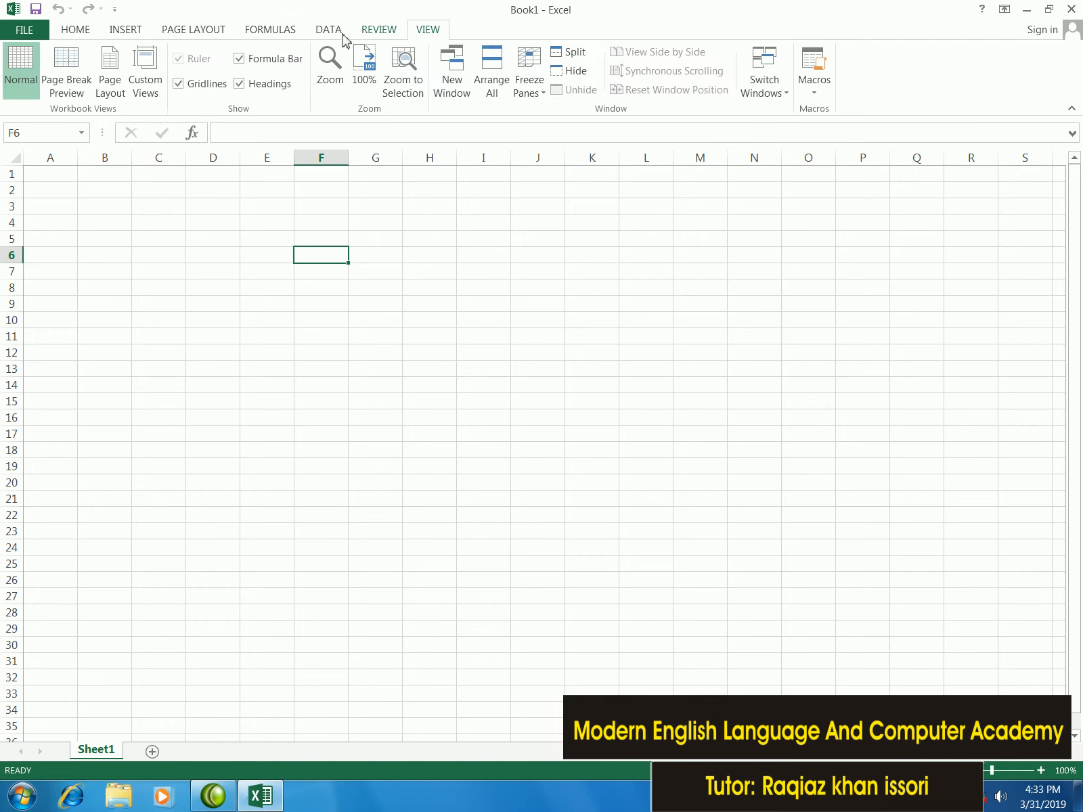
pyautogui.click(93, 38)
pyautogui.click(136, 35)
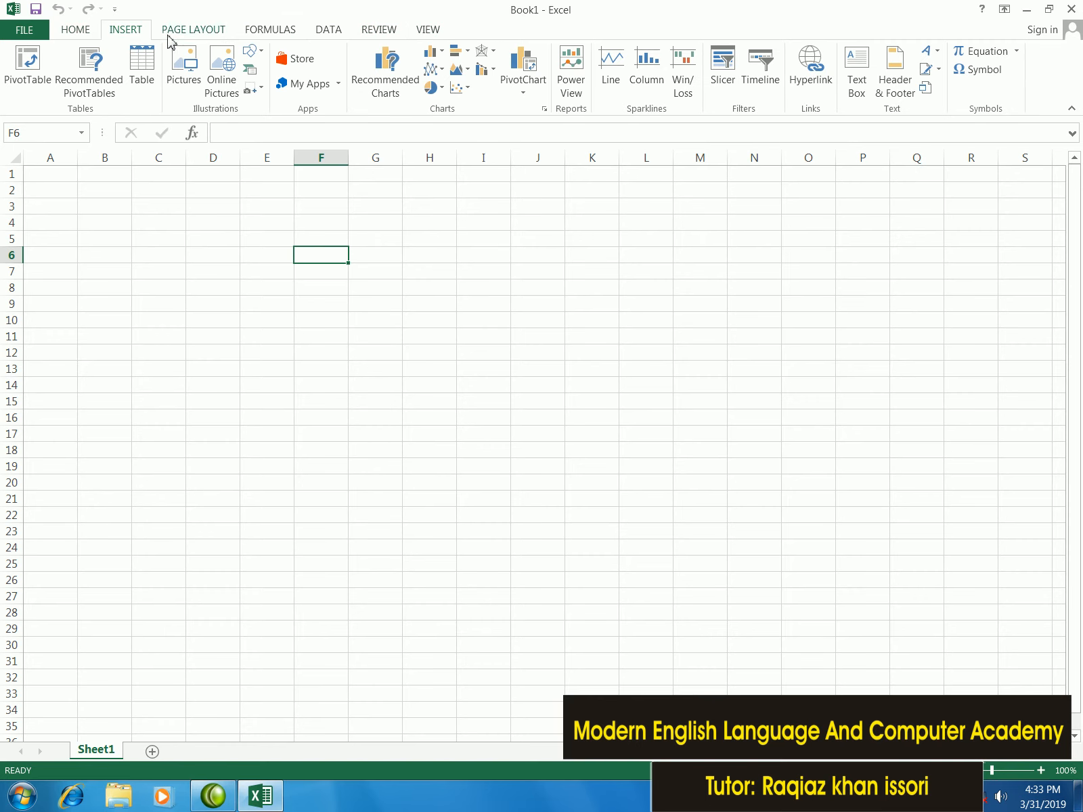
pyautogui.click(93, 38)
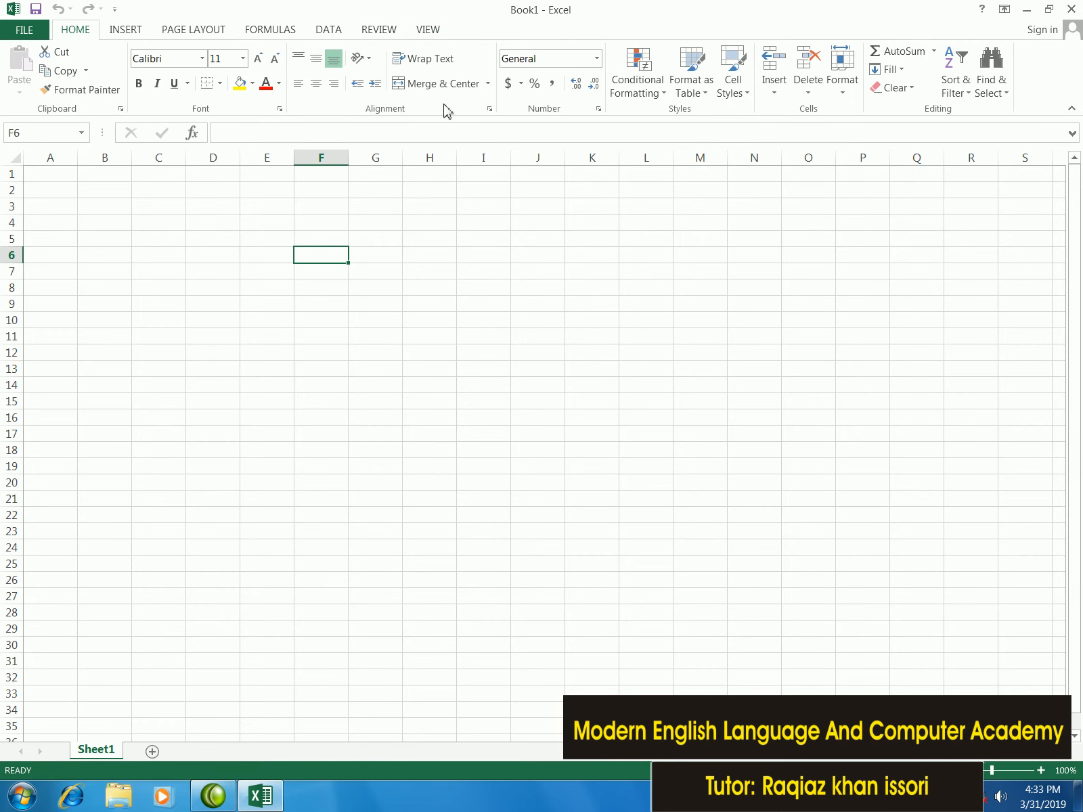
pyautogui.click(271, 305)
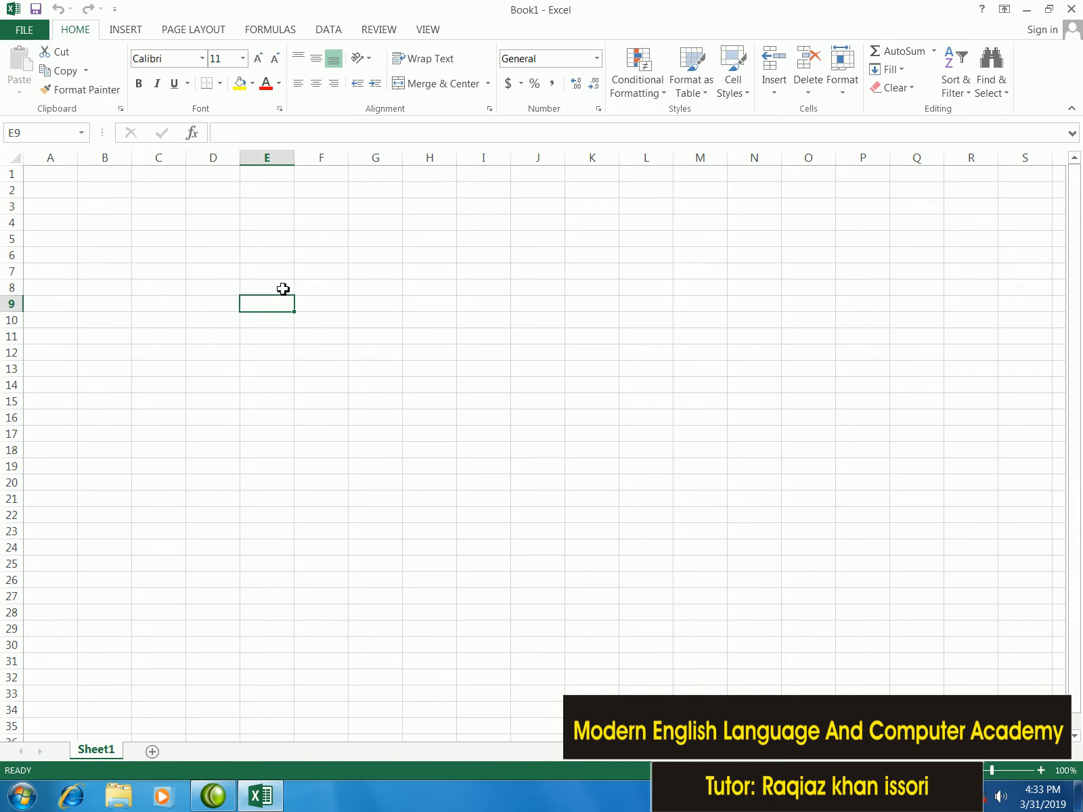
# Review the ribbon's command sets again from Insert to View, select cell D5 and return to the Home commands
pyautogui.click(134, 34)
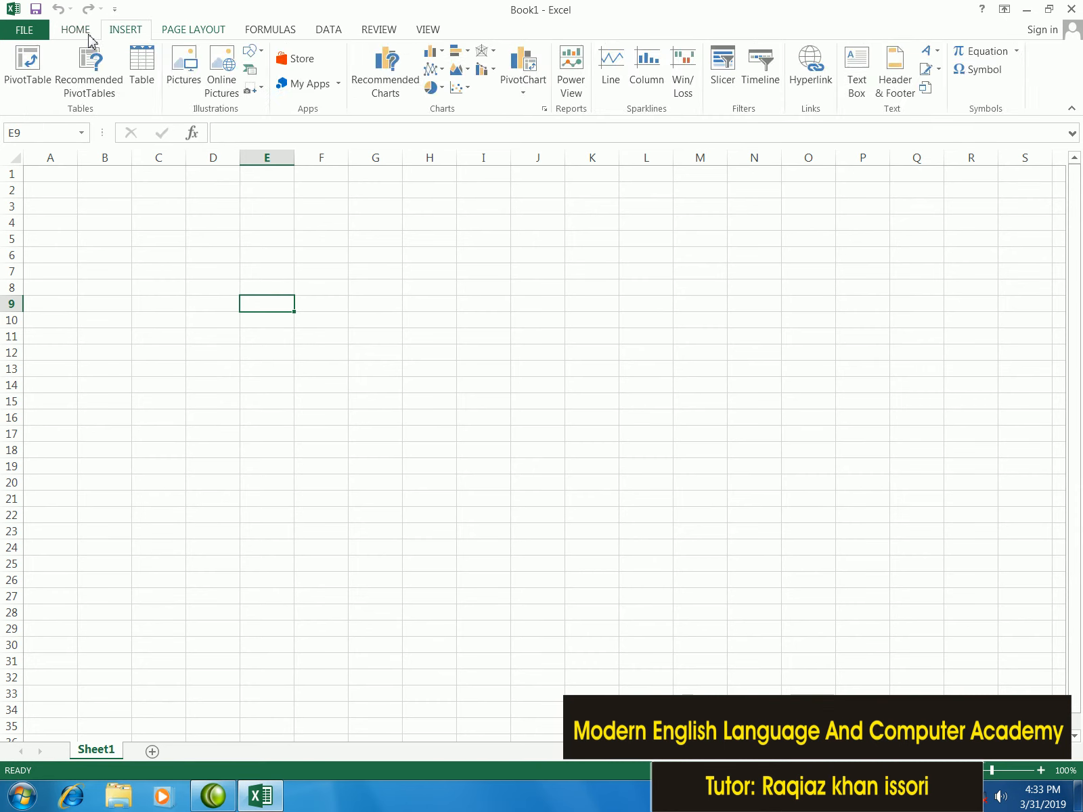
pyautogui.click(193, 34)
pyautogui.click(89, 36)
pyautogui.click(138, 34)
pyautogui.click(195, 33)
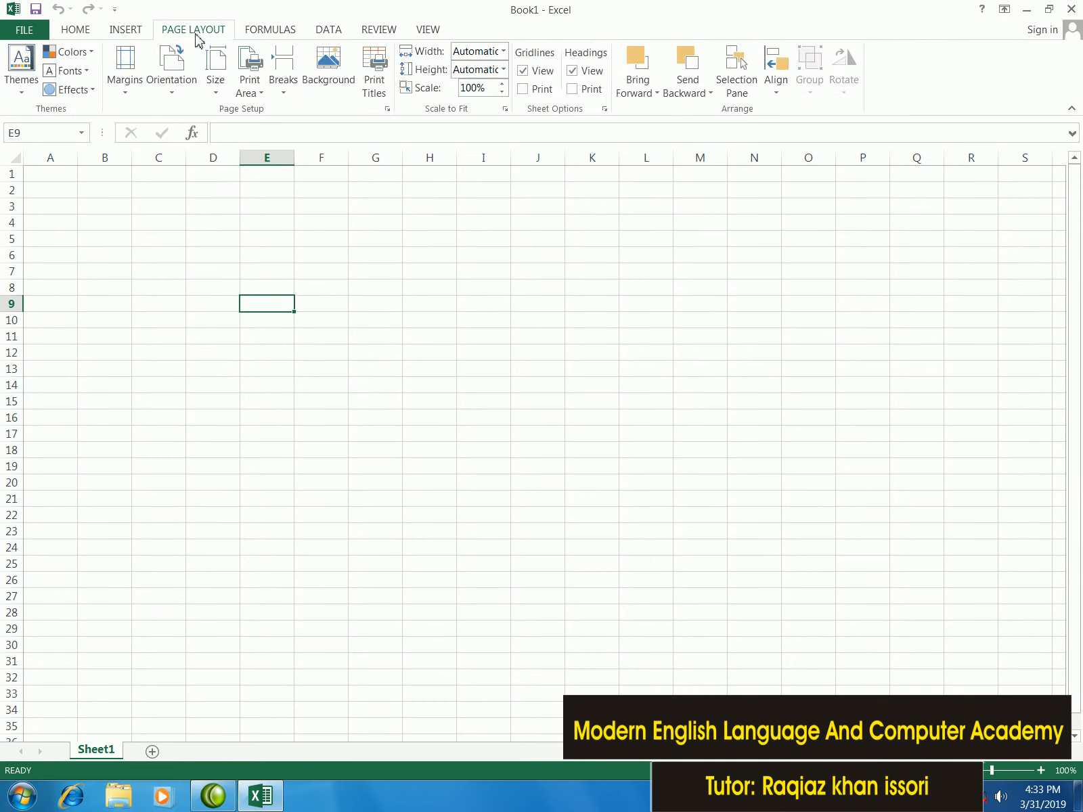
pyautogui.click(329, 33)
pyautogui.click(368, 34)
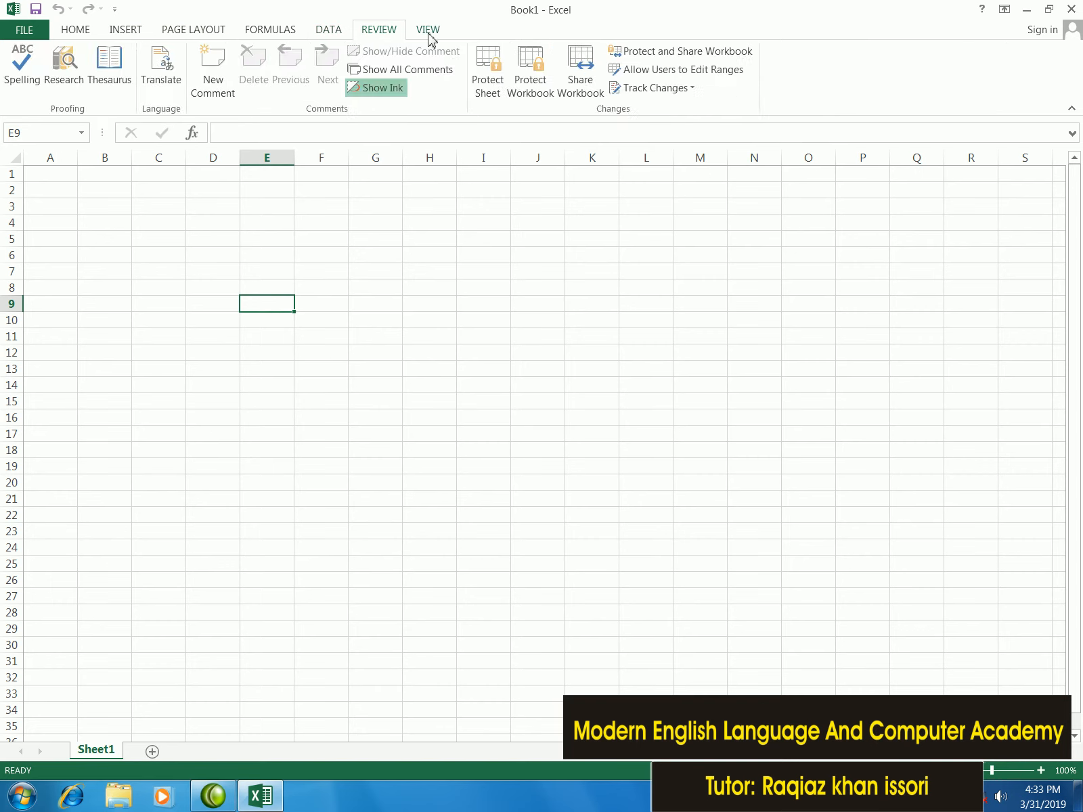
pyautogui.click(428, 34)
pyautogui.click(234, 233)
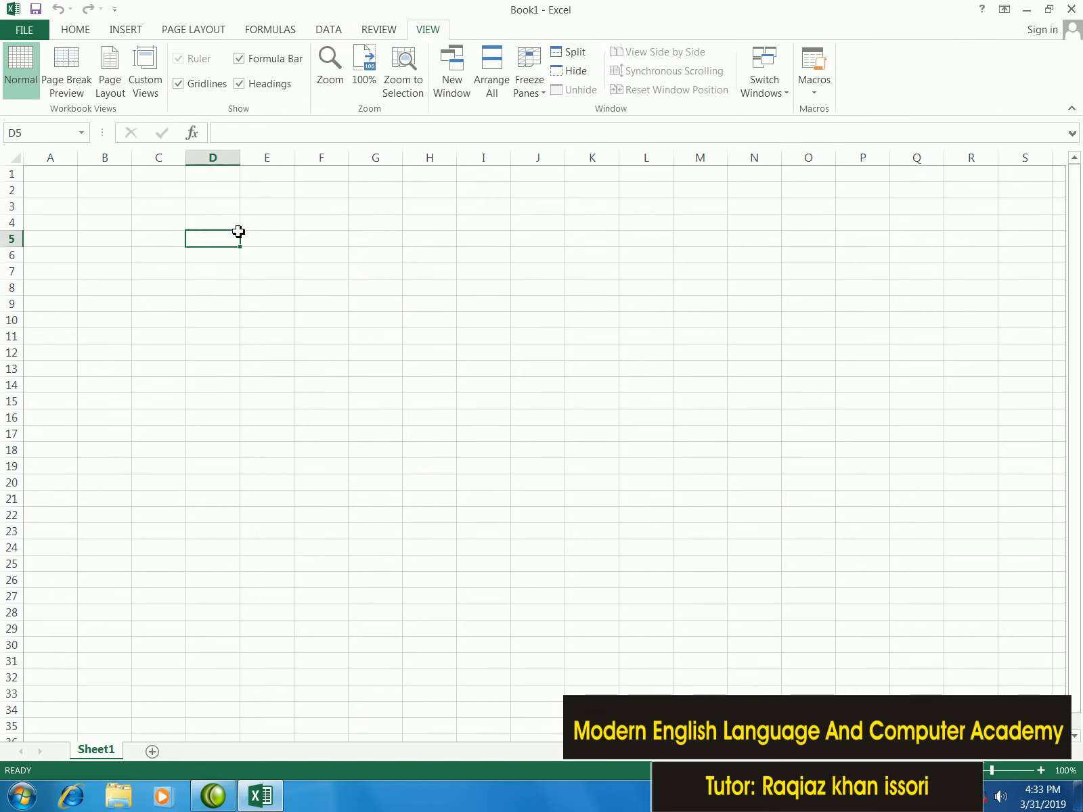
pyautogui.click(76, 33)
# Select cells A1, A4, B3 and A2 in turn and return to cell A1
pyautogui.click(50, 178)
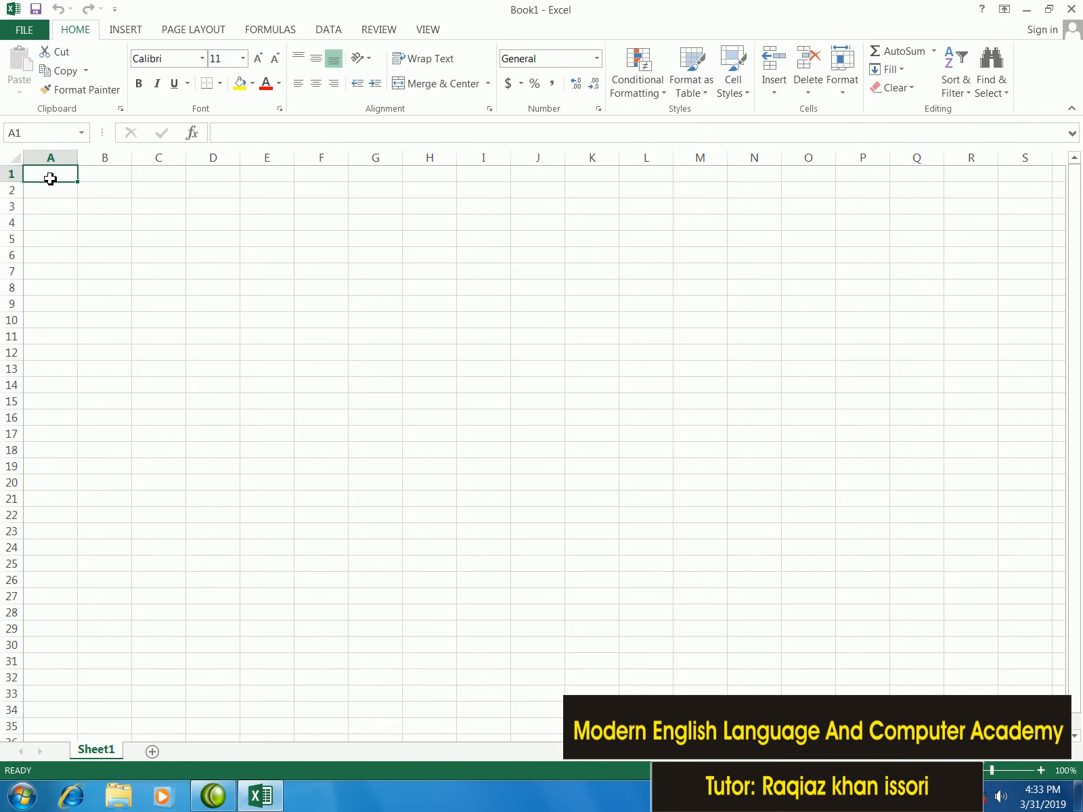
pyautogui.click(58, 224)
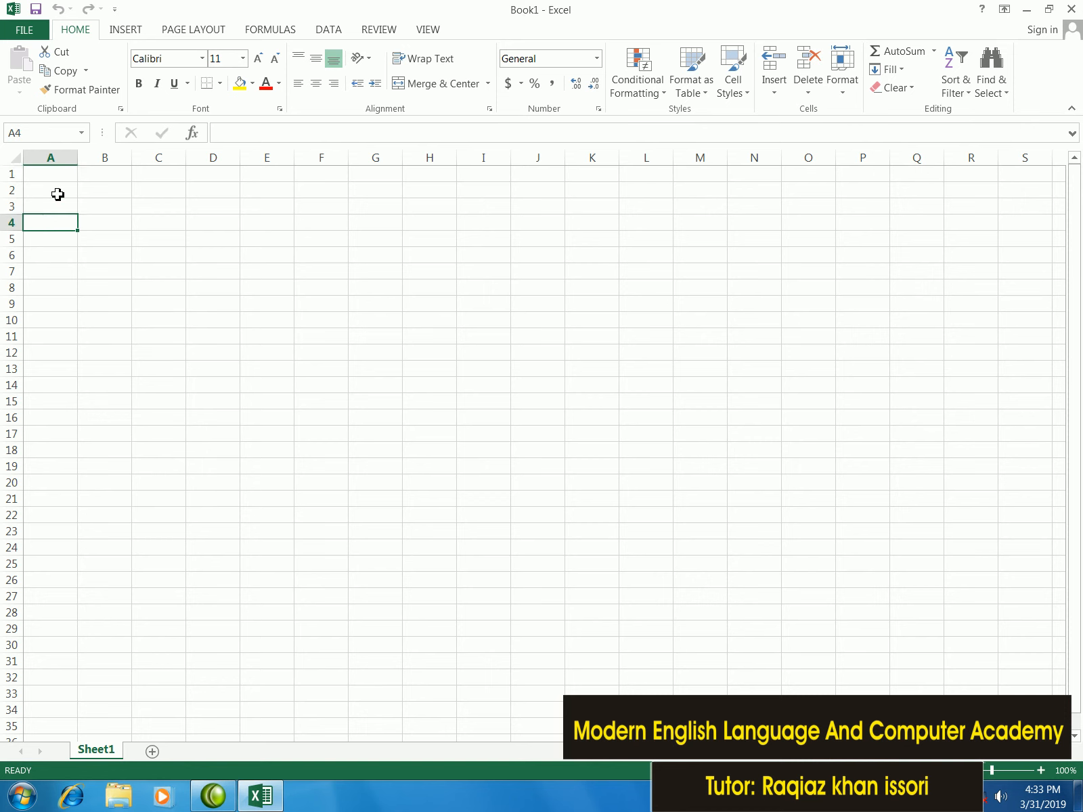
pyautogui.click(54, 176)
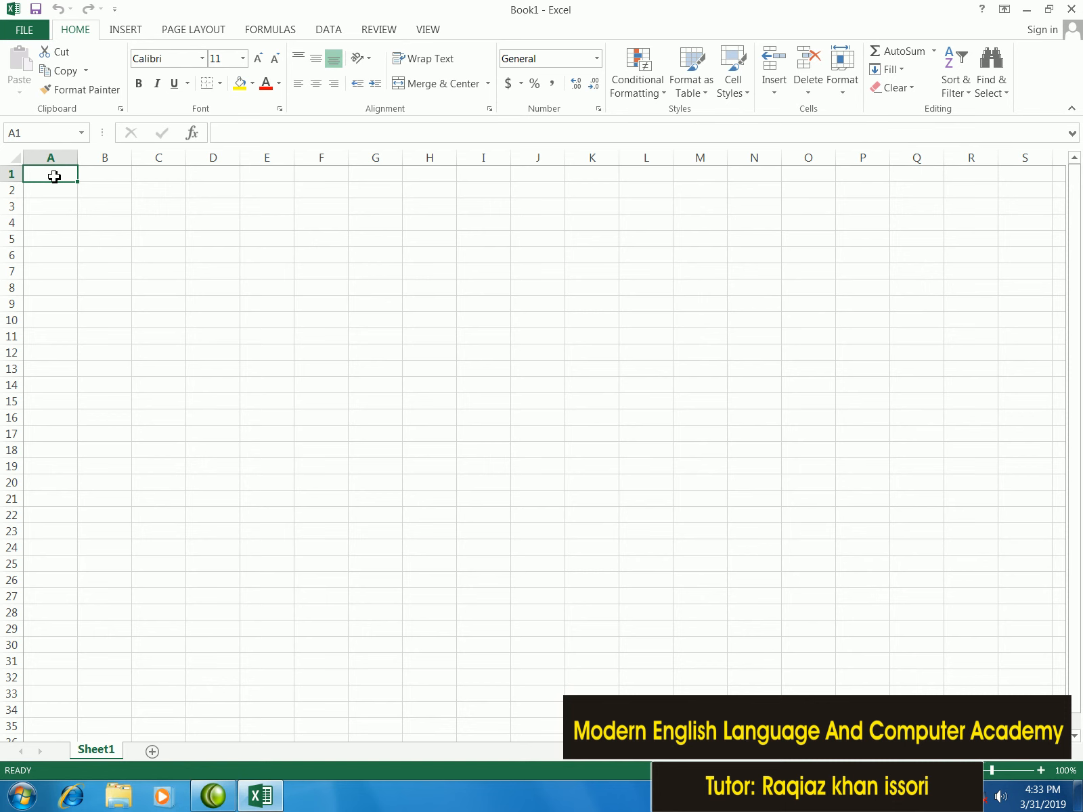
pyautogui.click(84, 206)
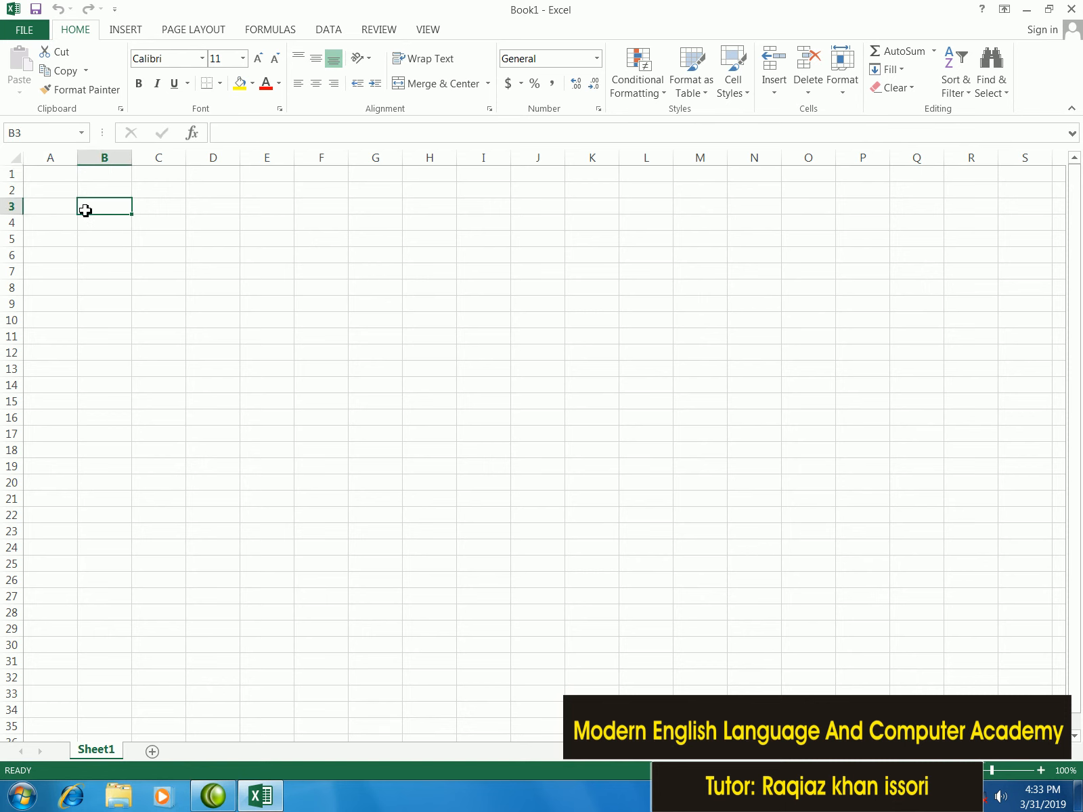
pyautogui.click(61, 191)
pyautogui.click(58, 174)
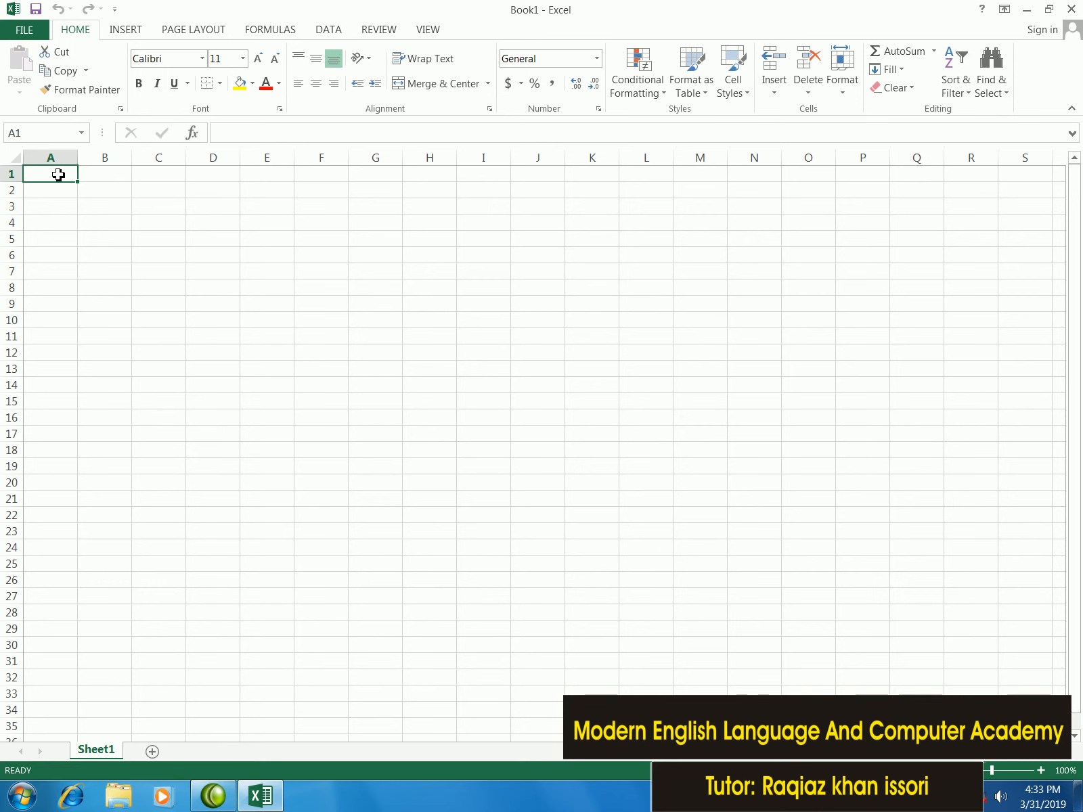
# Select cells B1 and G1 in row 1, return to A1 and jump to the row's last cell, XFD1
pyautogui.click(116, 174)
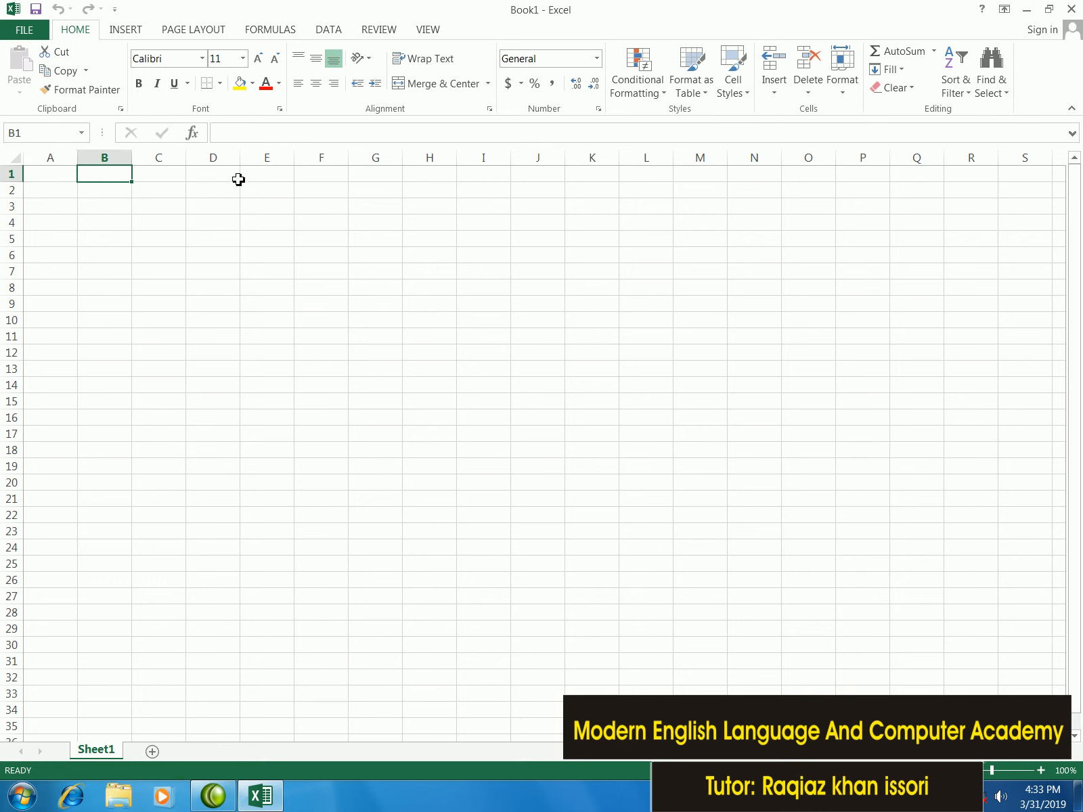
pyautogui.click(376, 180)
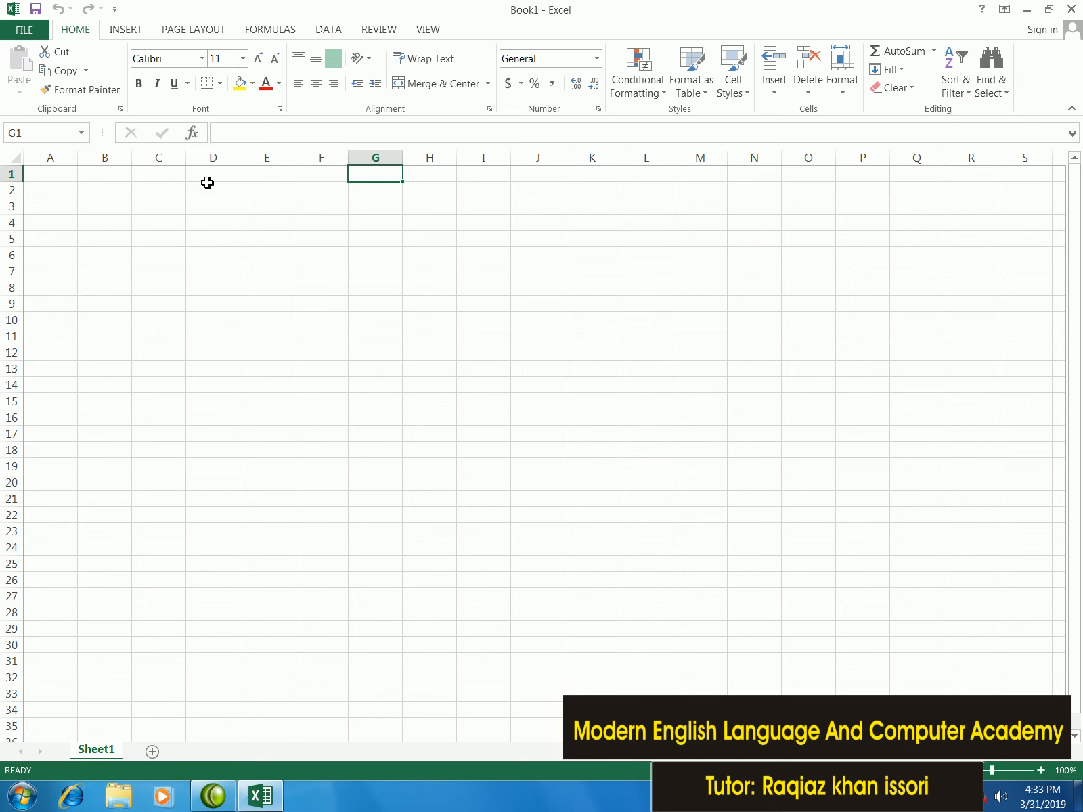
pyautogui.click(116, 177)
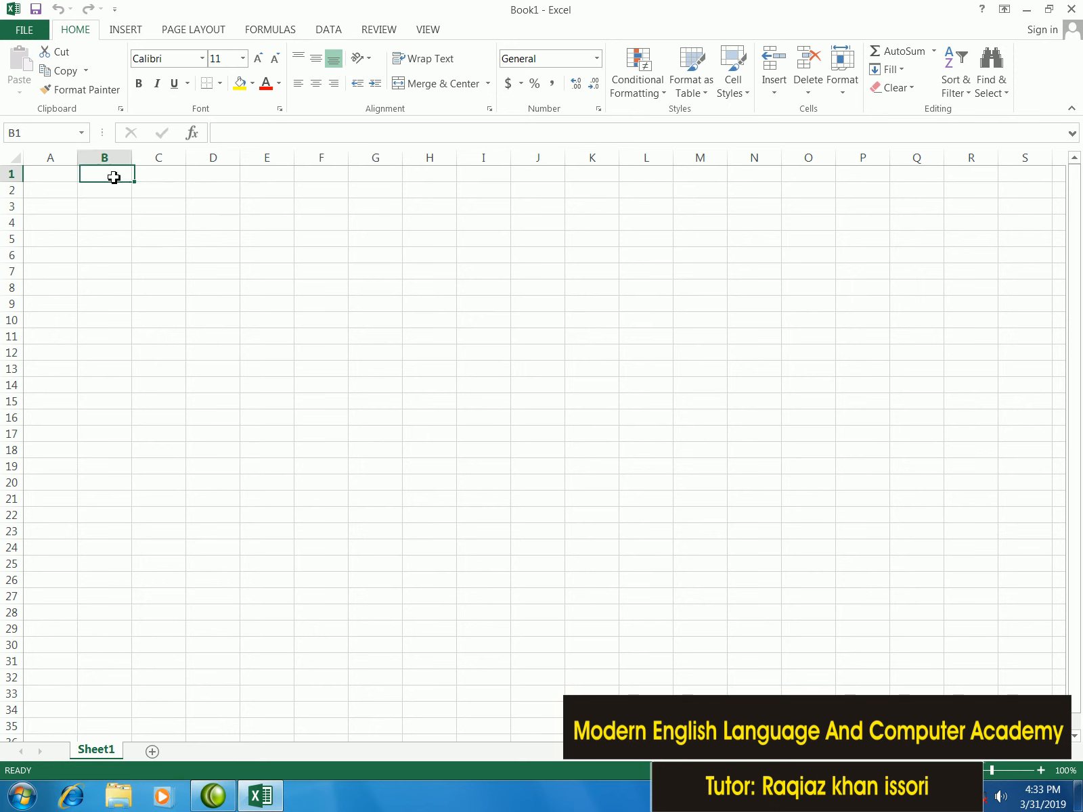
pyautogui.click(67, 180)
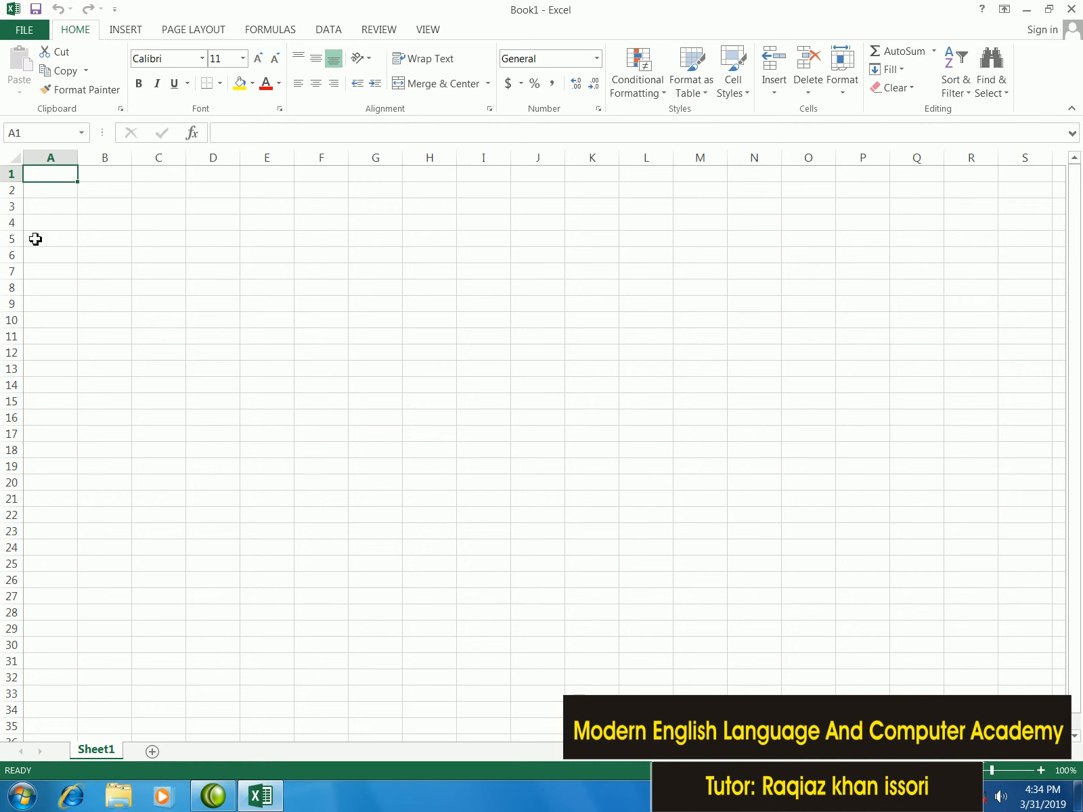
pyautogui.hotkey('ctrl', 'Right')
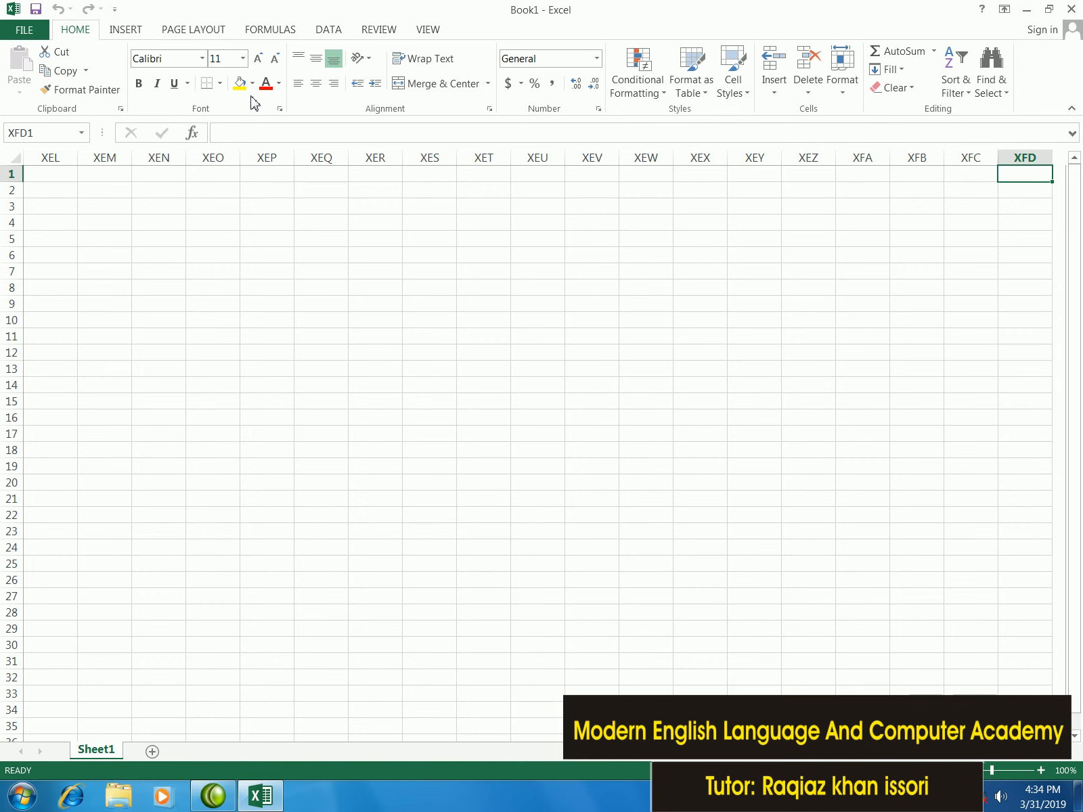
# Turn on the R1C1 reference style in Excel's formula options
pyautogui.click(32, 38)
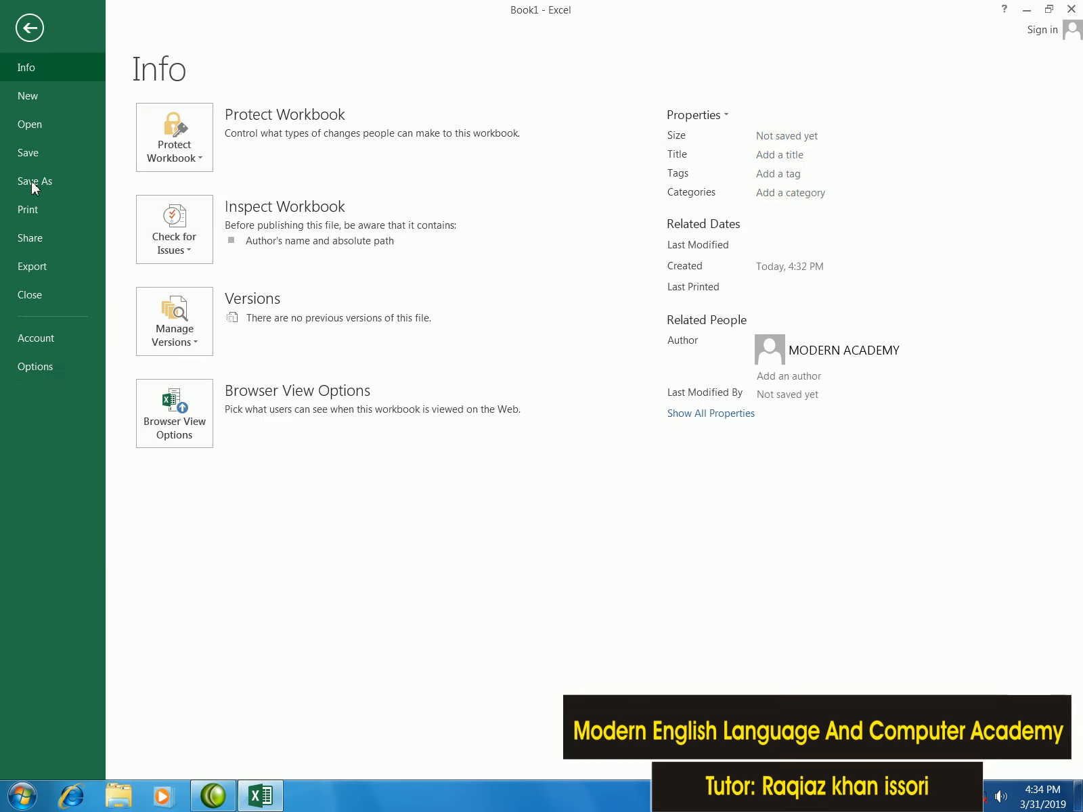
pyautogui.click(35, 367)
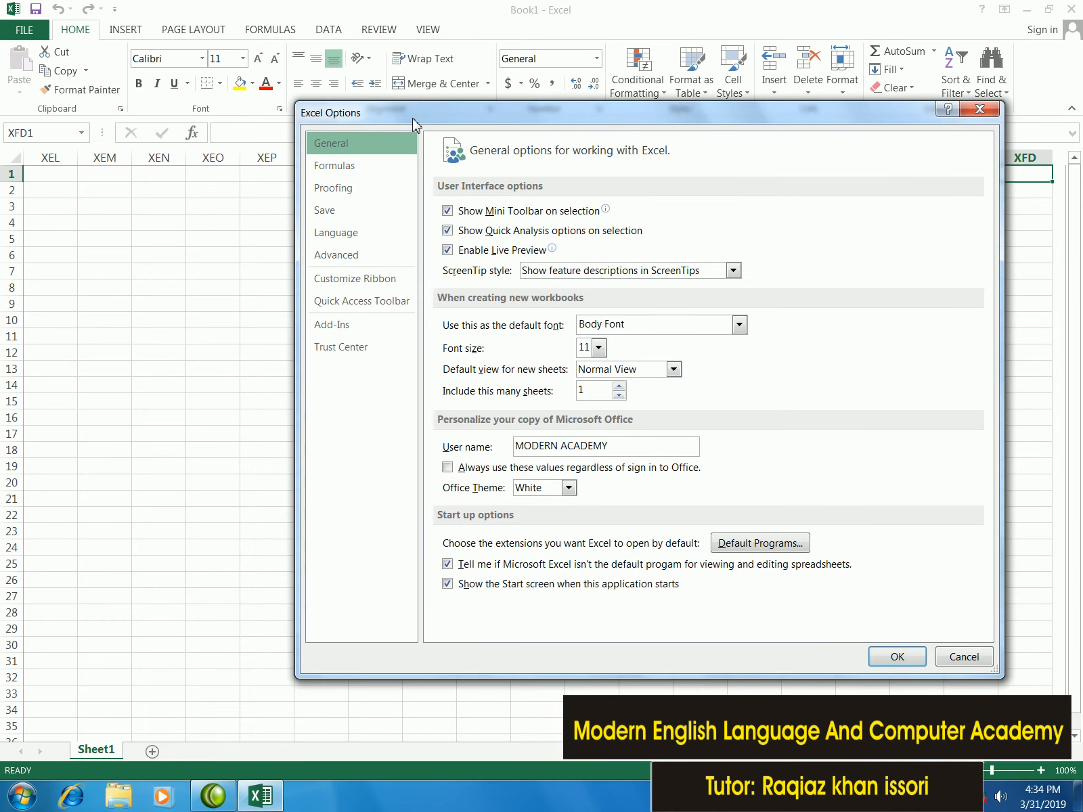
pyautogui.moveTo(413, 119); pyautogui.dragTo(277, 74)
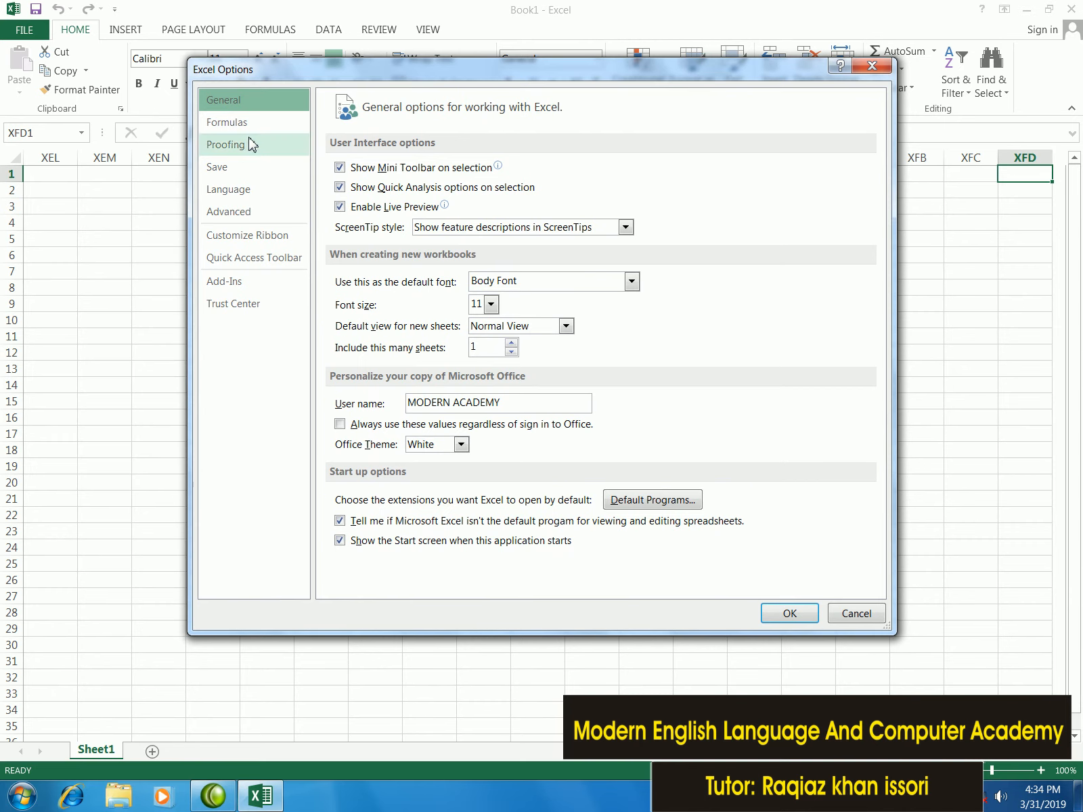
pyautogui.click(249, 132)
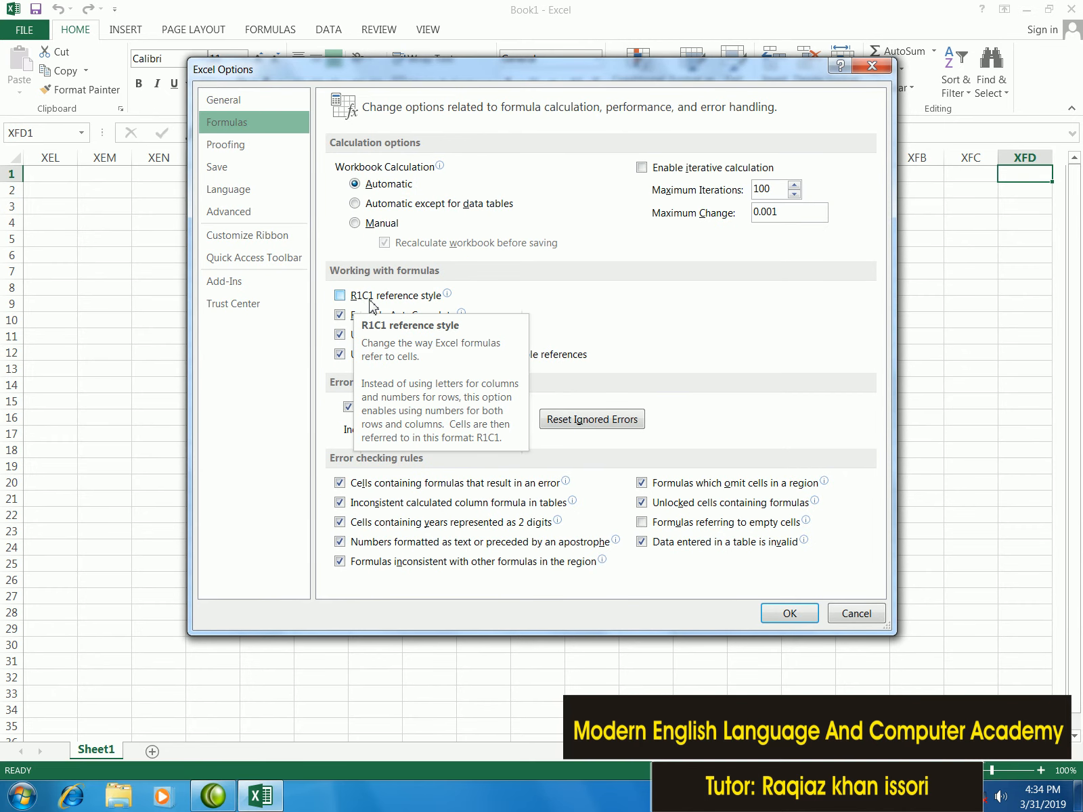
pyautogui.click(340, 296)
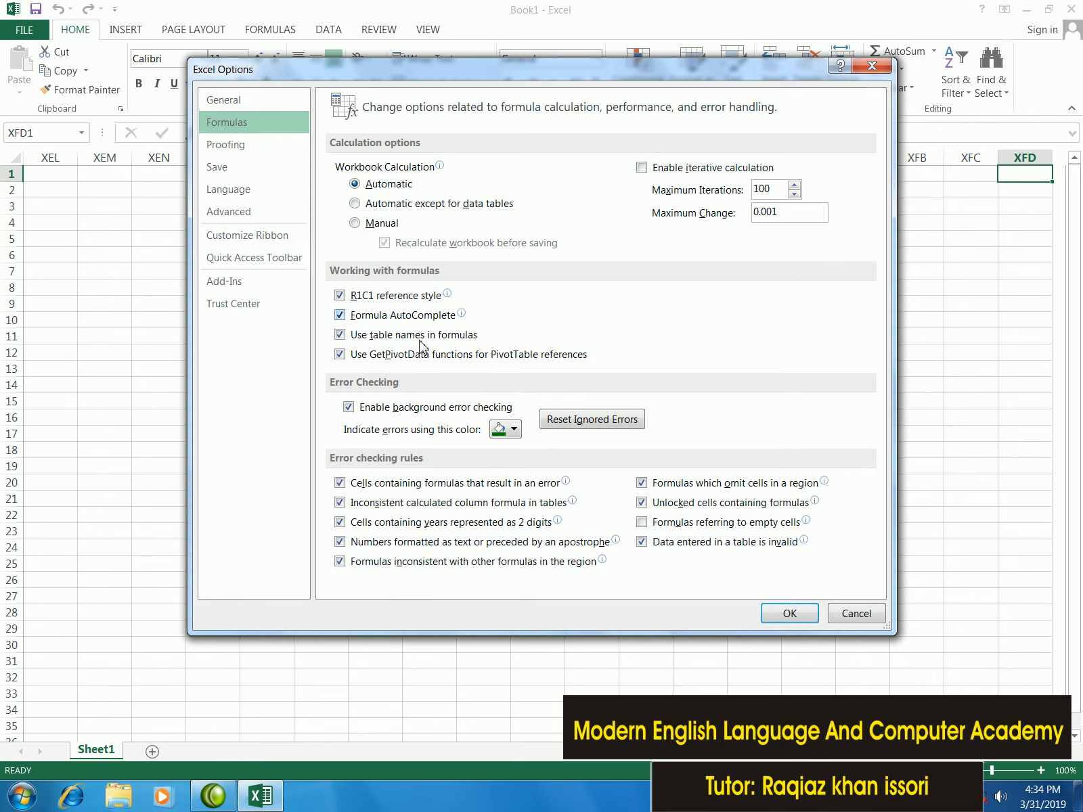
pyautogui.click(785, 612)
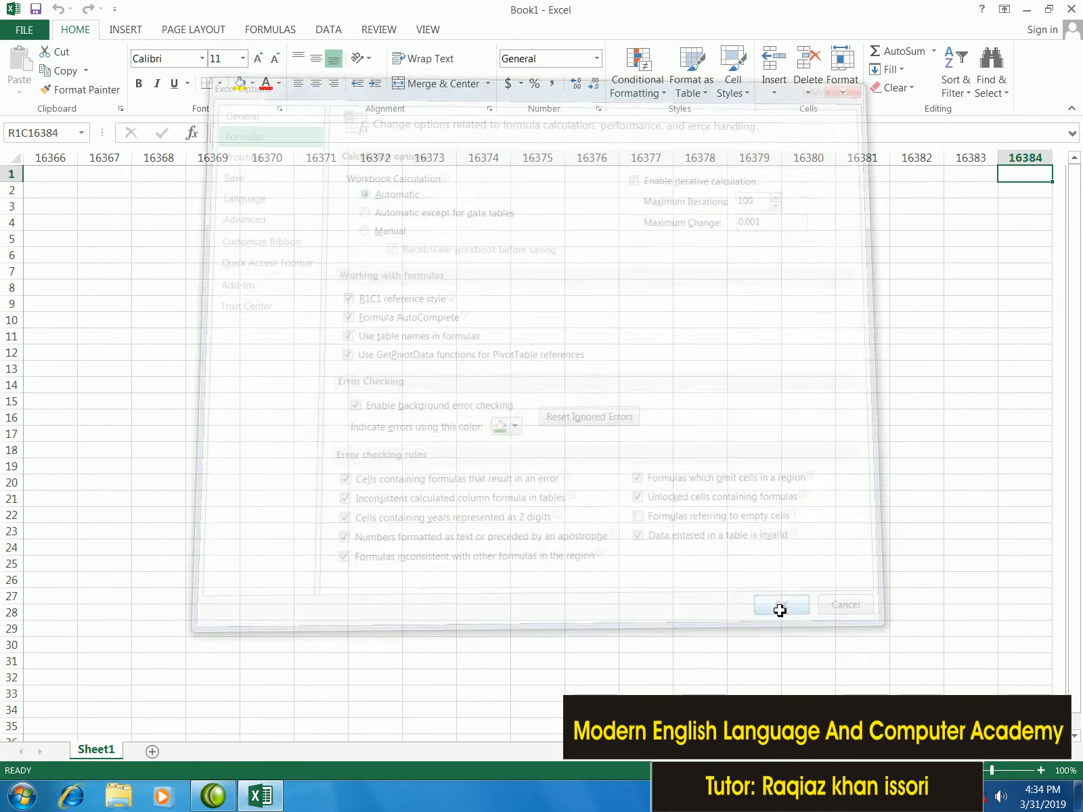
# Select cells across the last numbered columns, from R10C16379 through several in row 1, and finish at R1C16384
pyautogui.click(747, 322)
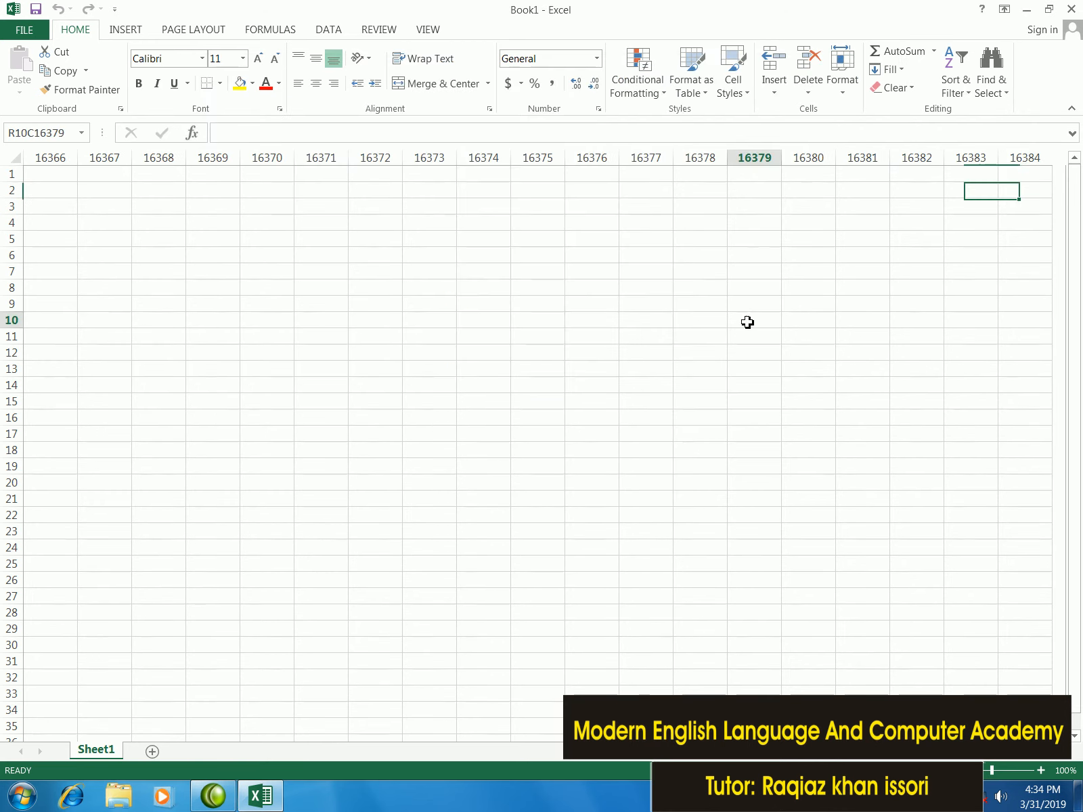
pyautogui.click(1023, 173)
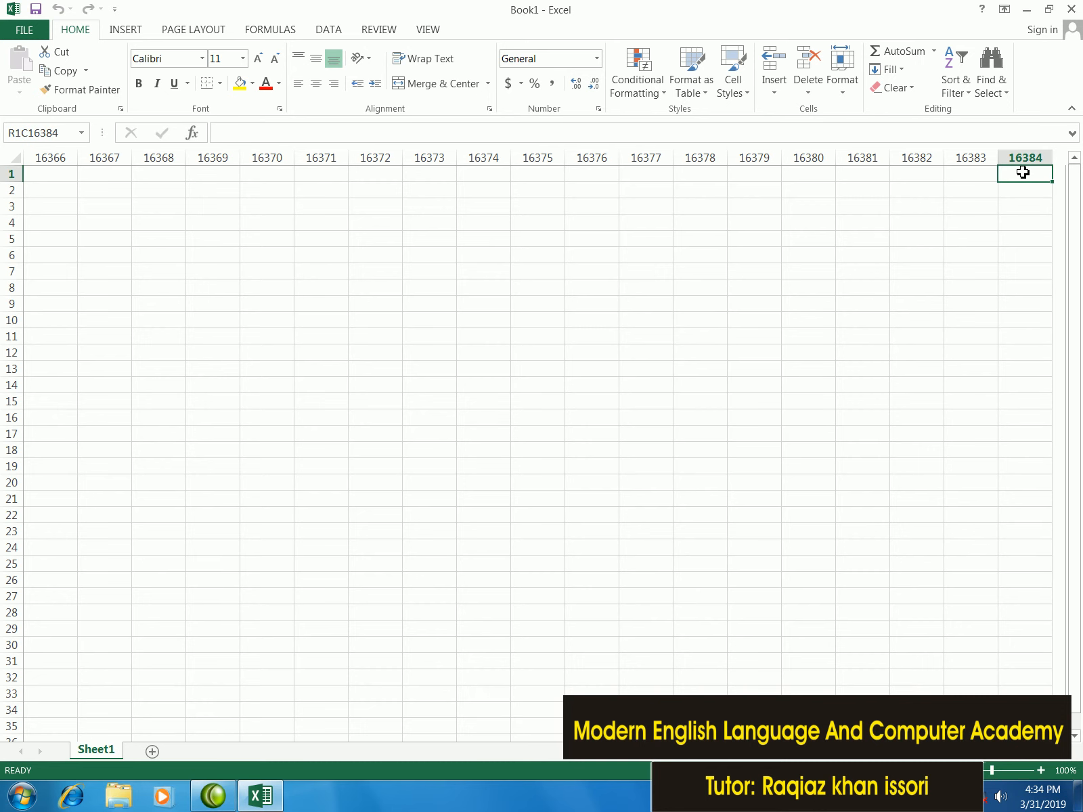
pyautogui.click(951, 175)
pyautogui.click(897, 173)
pyautogui.click(881, 173)
pyautogui.click(761, 174)
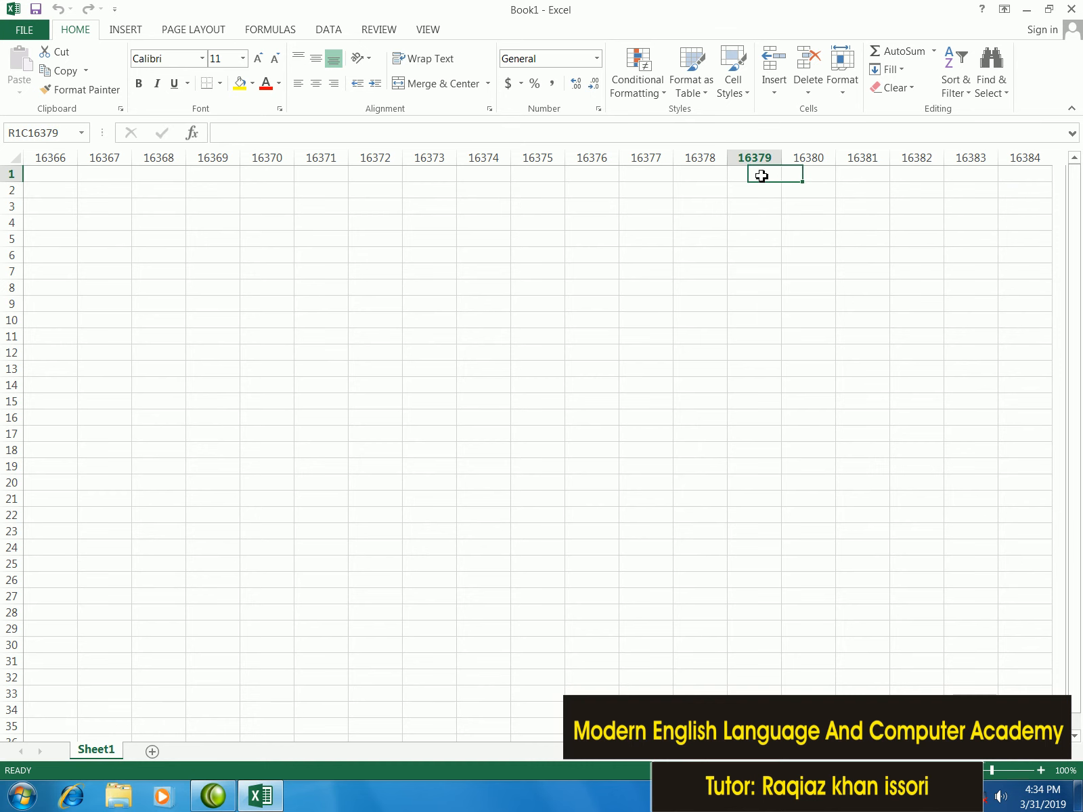
pyautogui.click(227, 175)
pyautogui.click(270, 178)
pyautogui.click(227, 177)
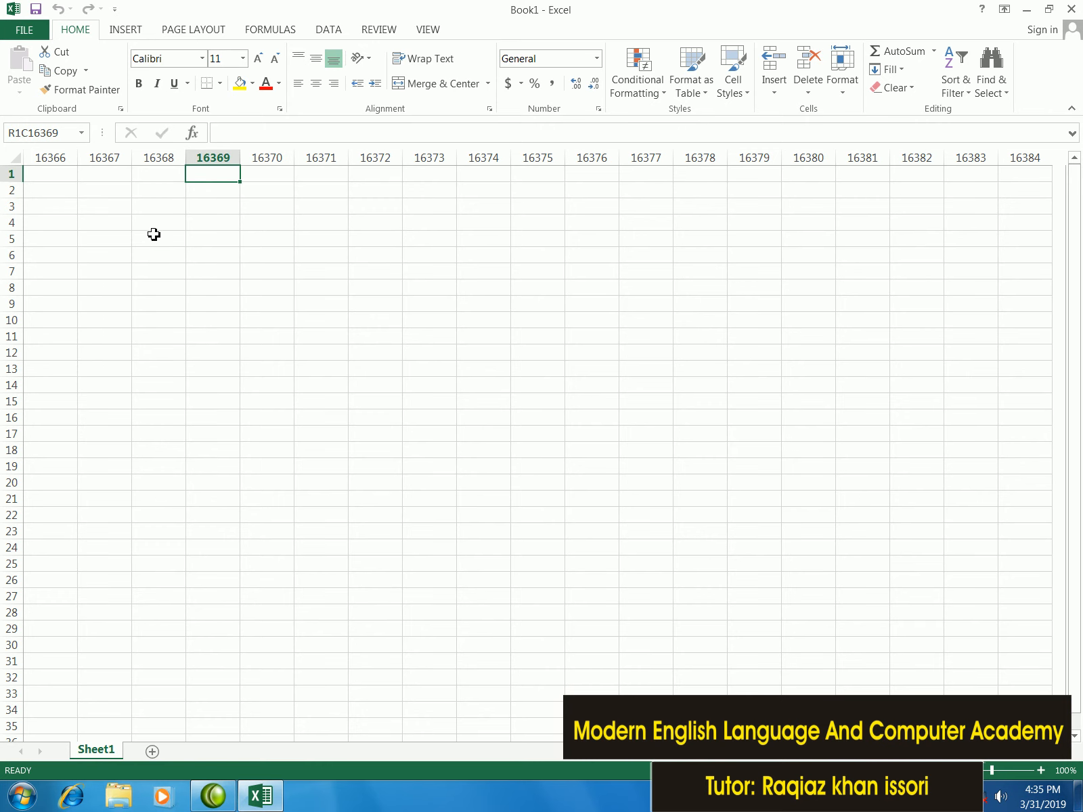
pyautogui.click(1010, 179)
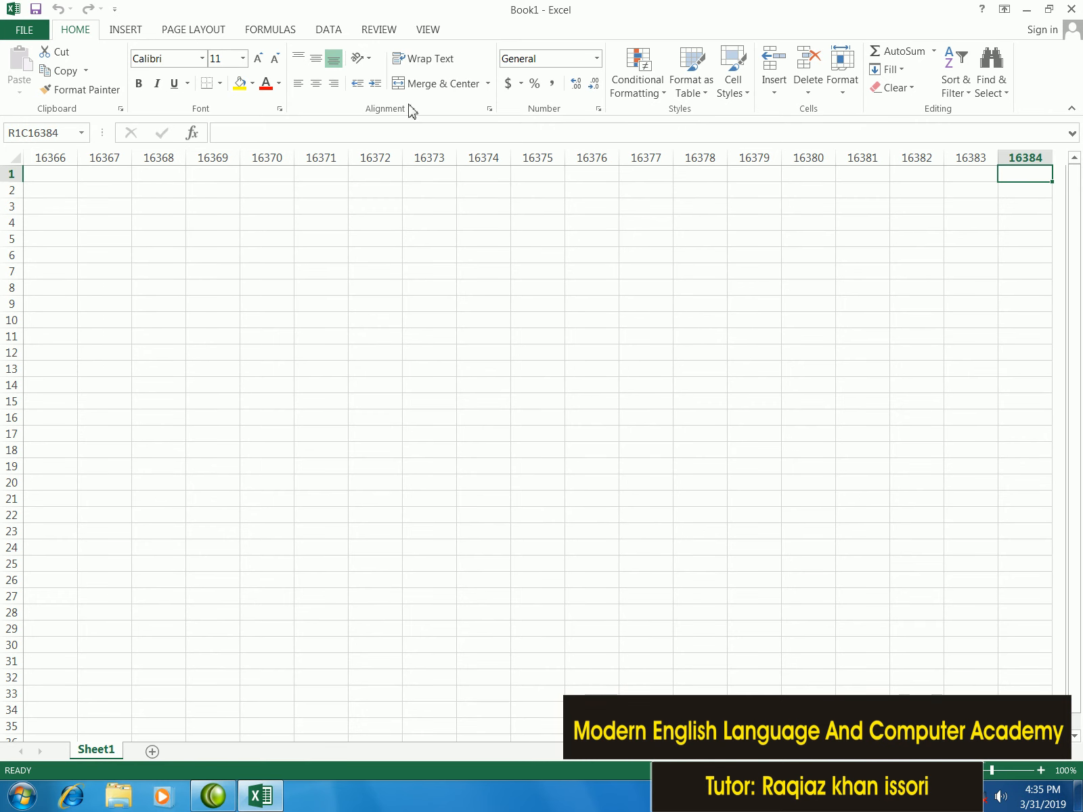
# Turn off the R1C1 reference style in Excel's formula options
pyautogui.click(25, 31)
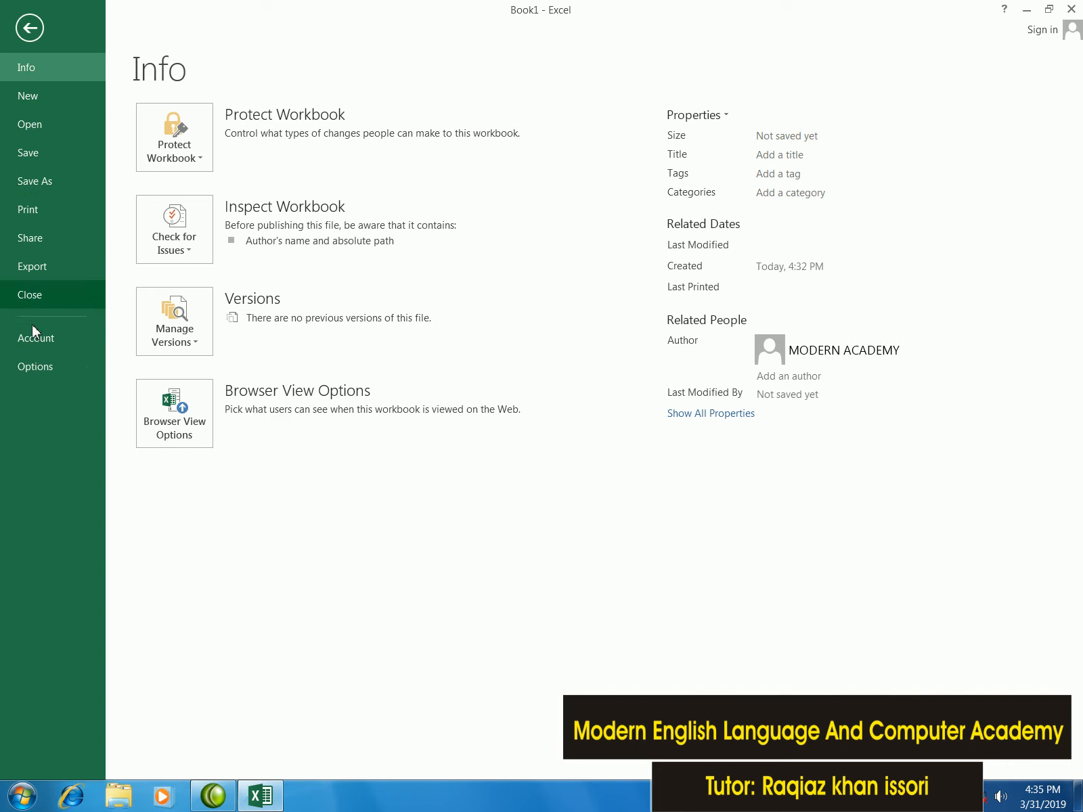
pyautogui.click(45, 367)
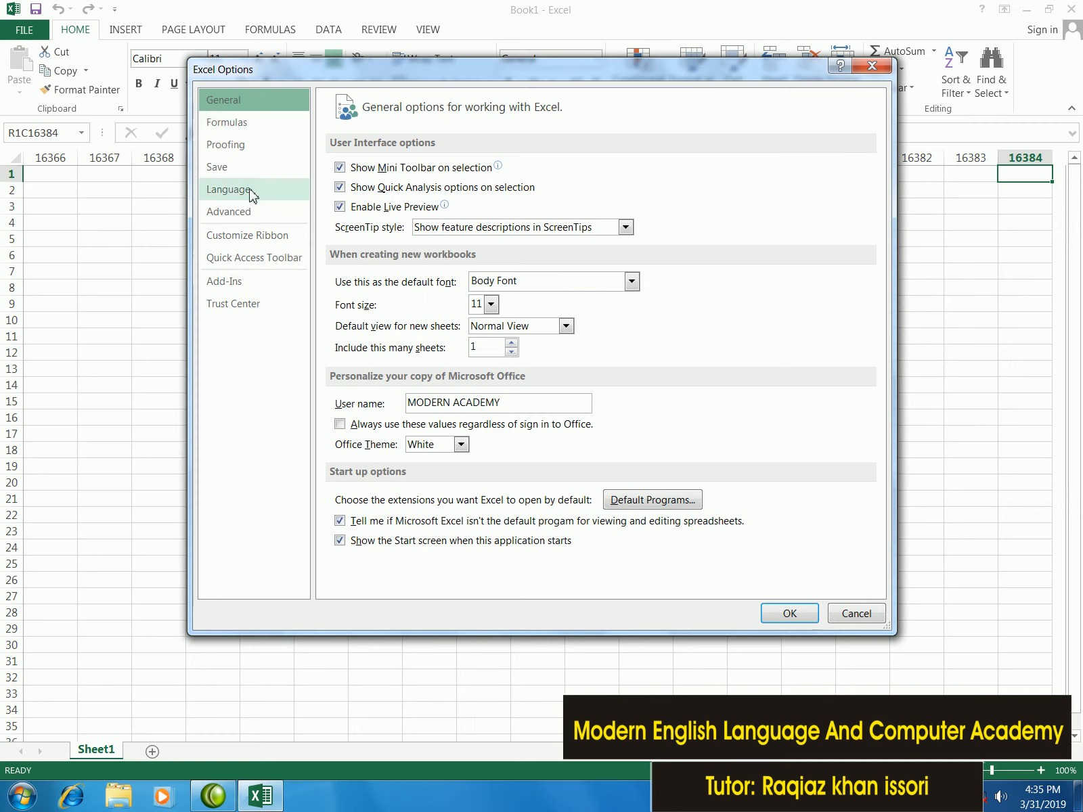
pyautogui.click(256, 129)
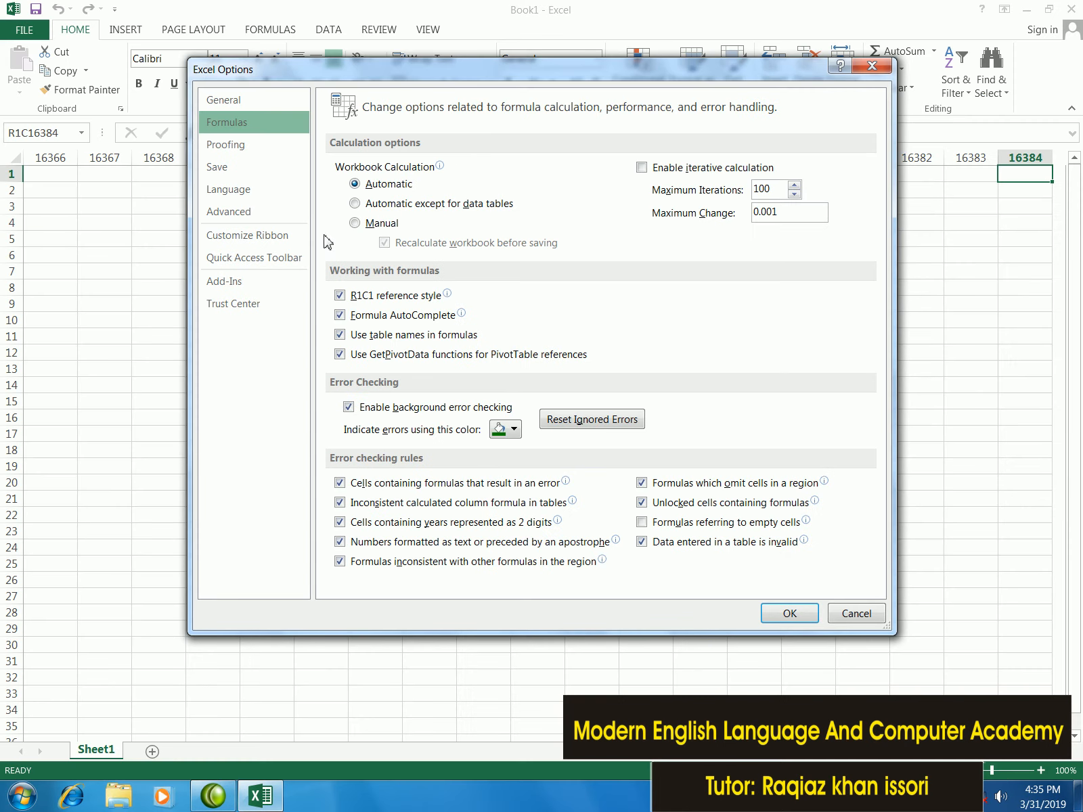
pyautogui.click(341, 296)
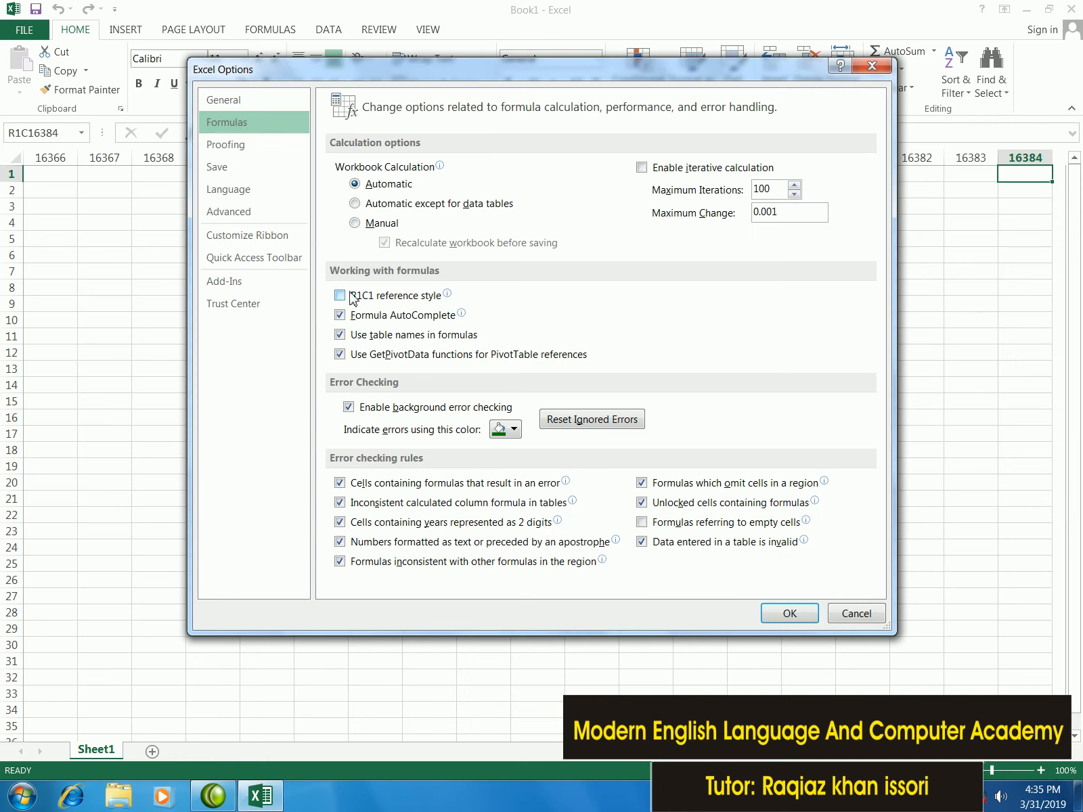
pyautogui.click(790, 614)
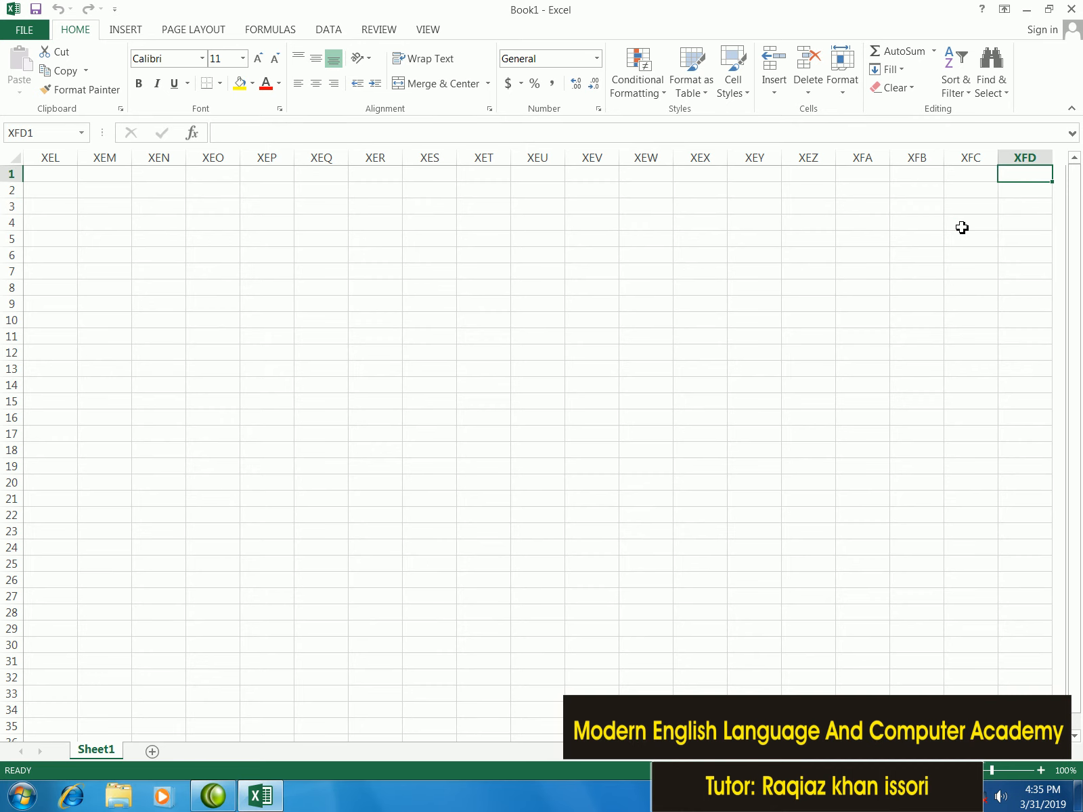
# Go to cell A1, jump to column A's last cell, A1048576, and return to A1
pyautogui.hotkey('ctrl', 'Home')
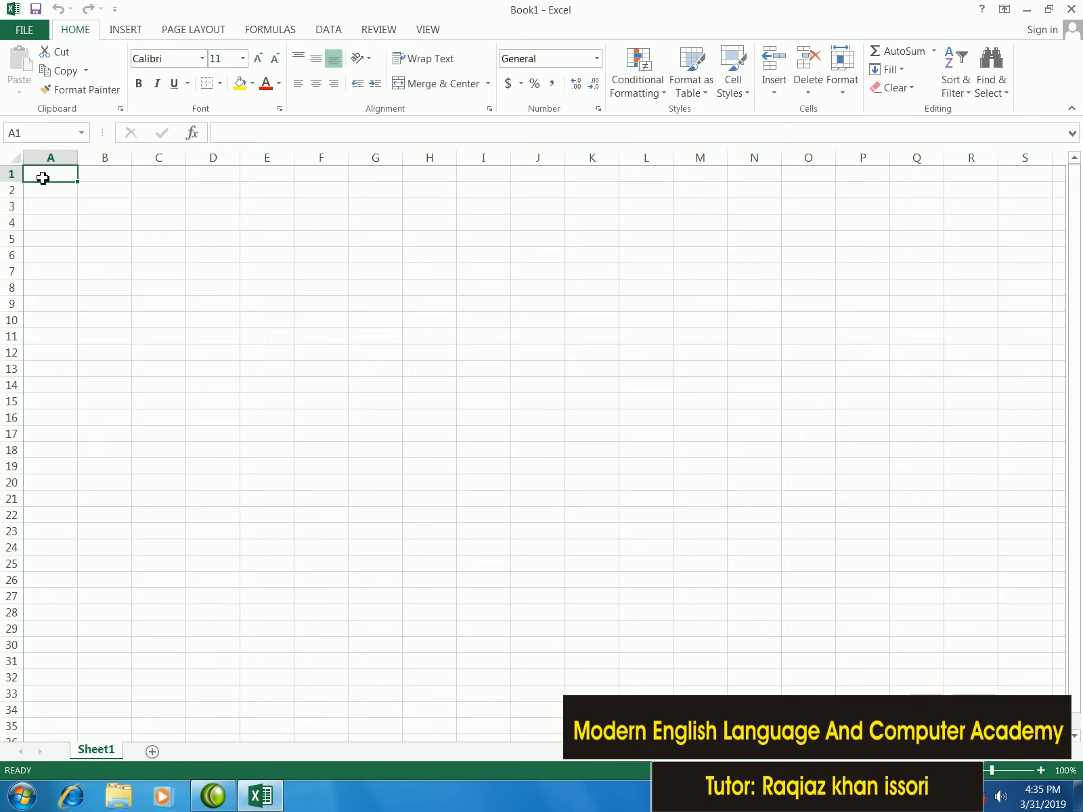
pyautogui.hotkey('ctrl', 'Down')
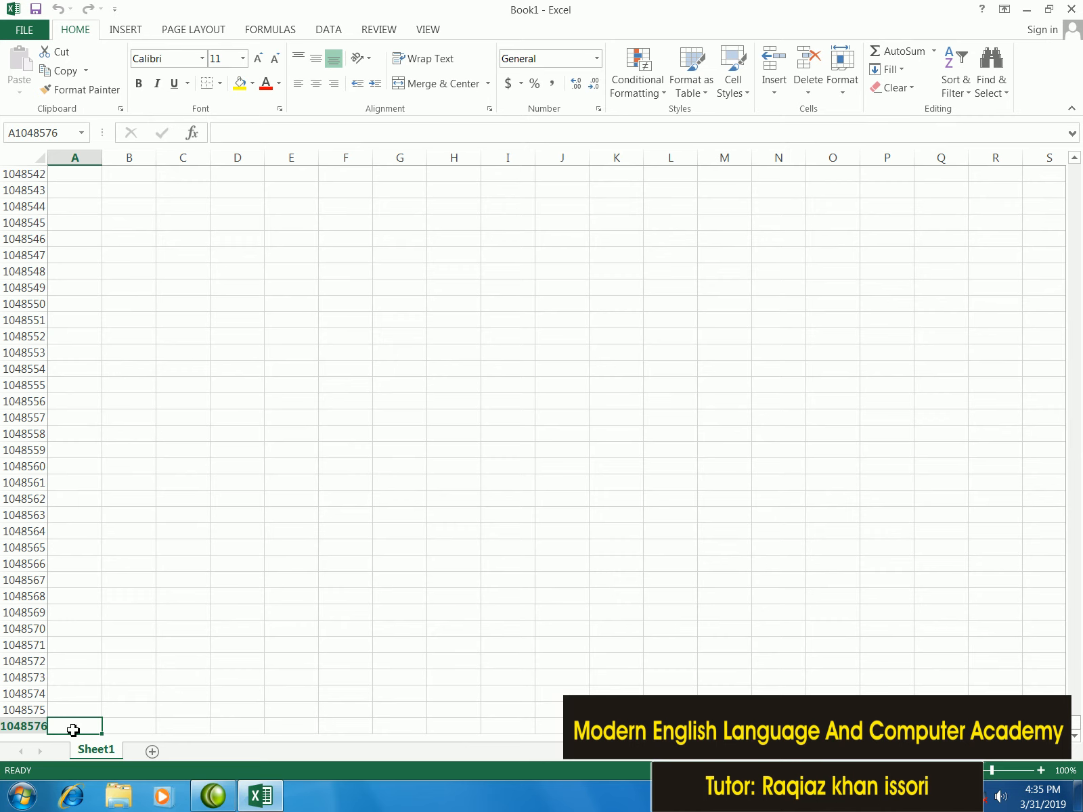
pyautogui.hotkey('ctrl', 'Up')
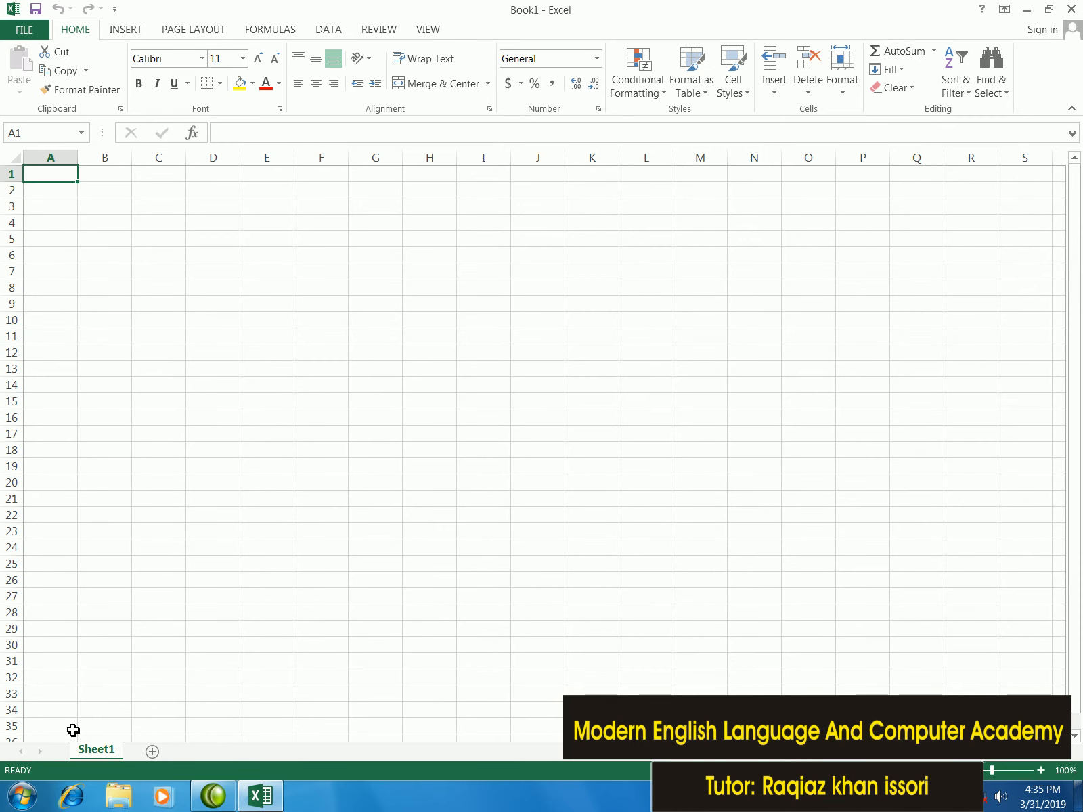
# Select cell D24, the range C3:G13 and cell D14, and view the description of the Copy command
pyautogui.click(195, 547)
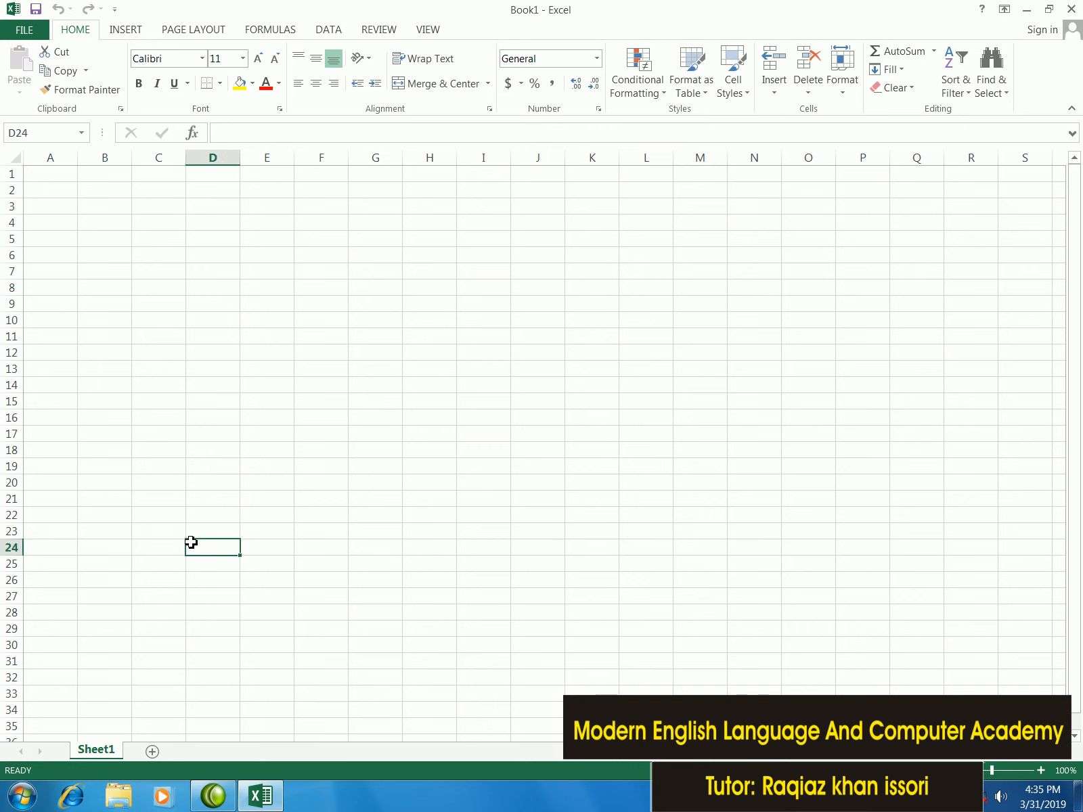
pyautogui.click(241, 272)
pyautogui.moveTo(142, 205); pyautogui.dragTo(302, 302)
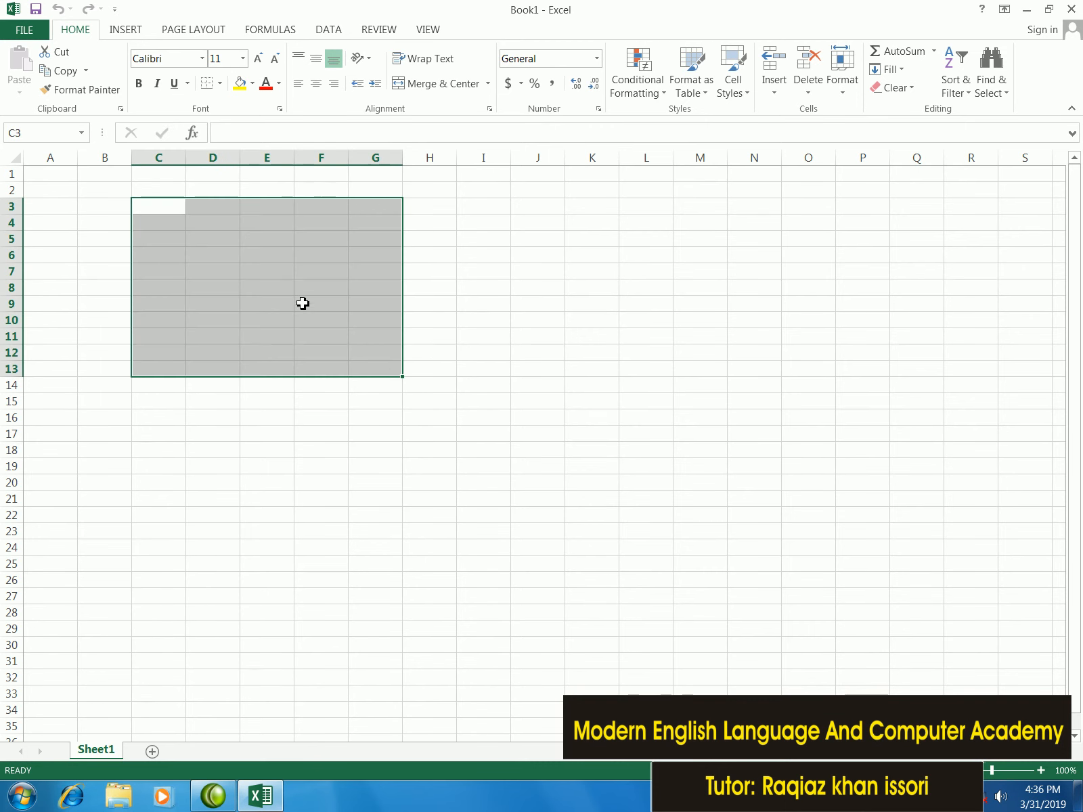
pyautogui.click(278, 344)
pyautogui.click(208, 384)
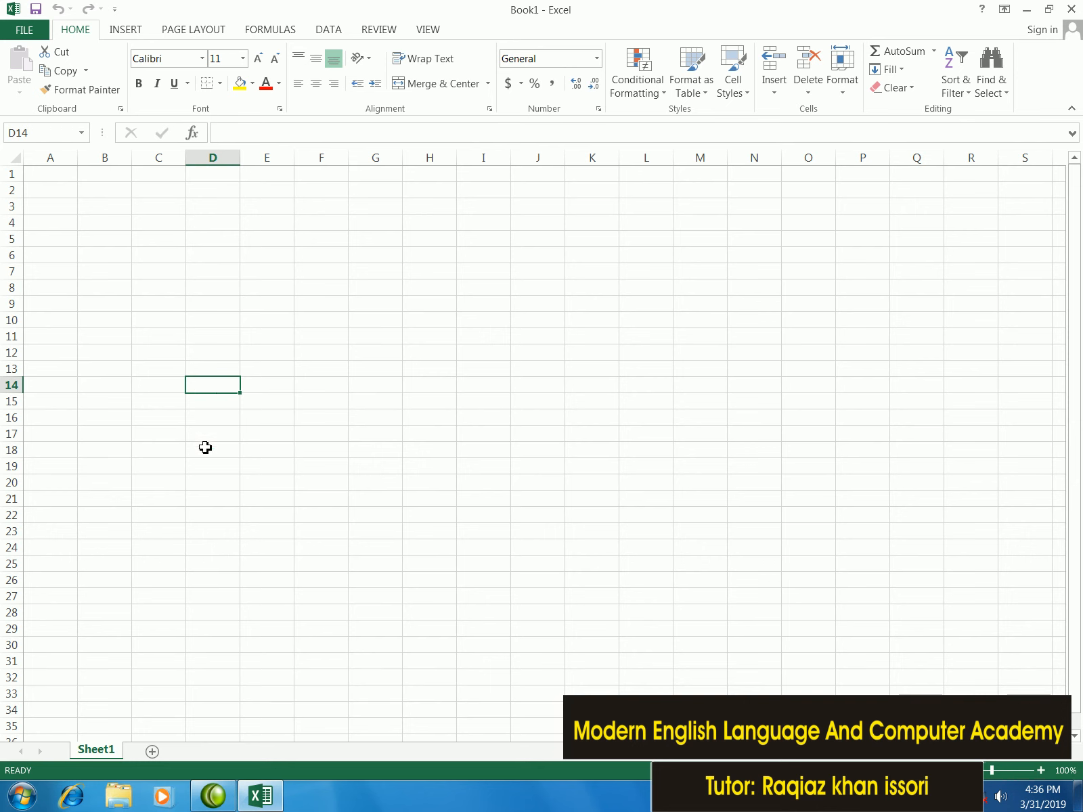
pyautogui.click(57, 80)
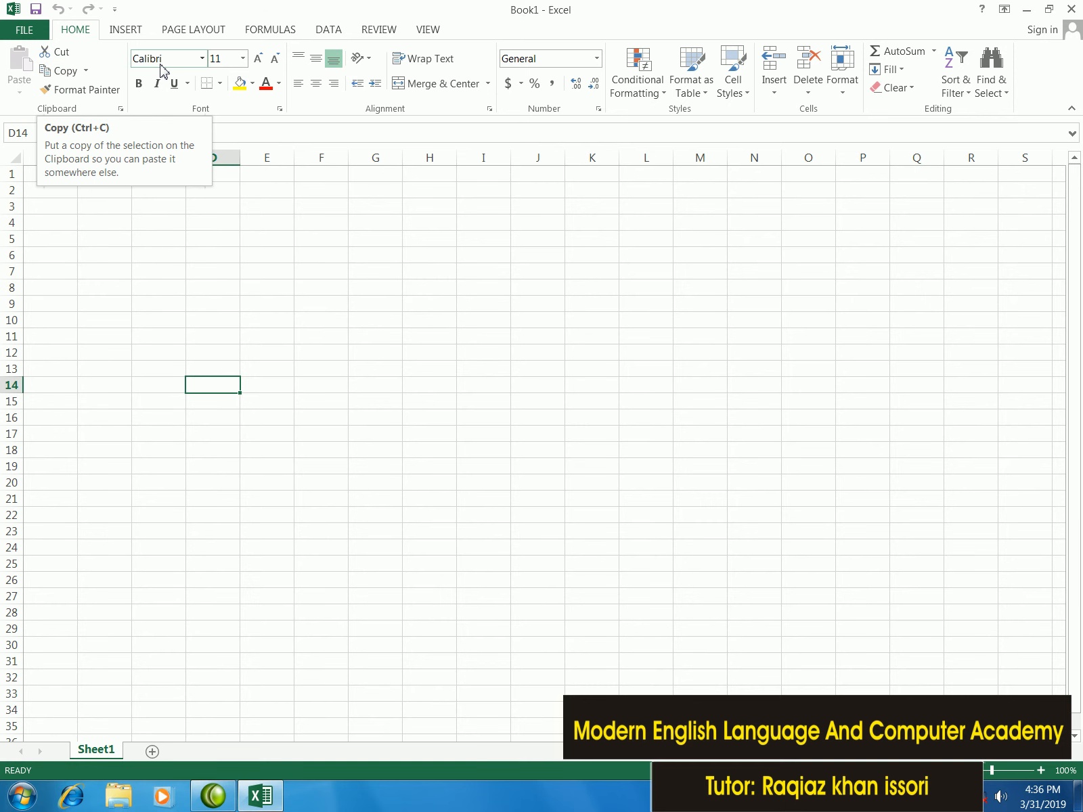
# Select cell D8 and the range D5:G13, then go back to cell D5 and up to D4
pyautogui.click(226, 287)
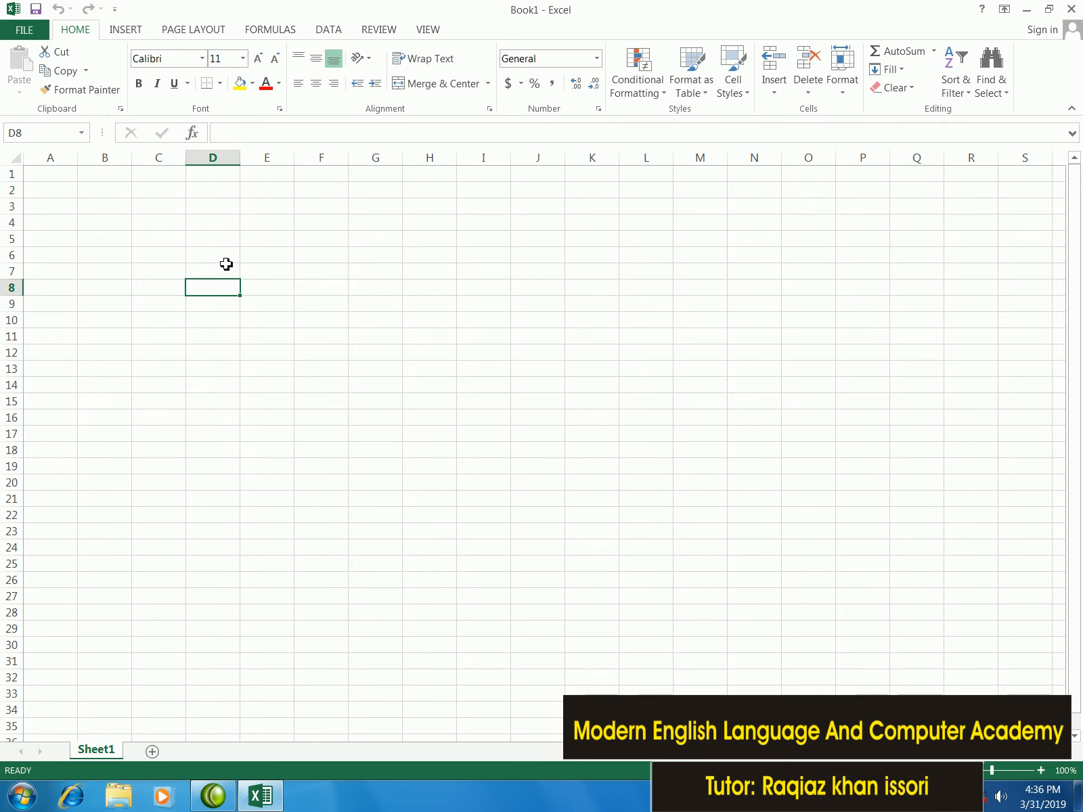
pyautogui.moveTo(215, 239); pyautogui.dragTo(269, 255)
pyautogui.keyDown('shift'); pyautogui.click(397, 368); pyautogui.keyUp('shift')
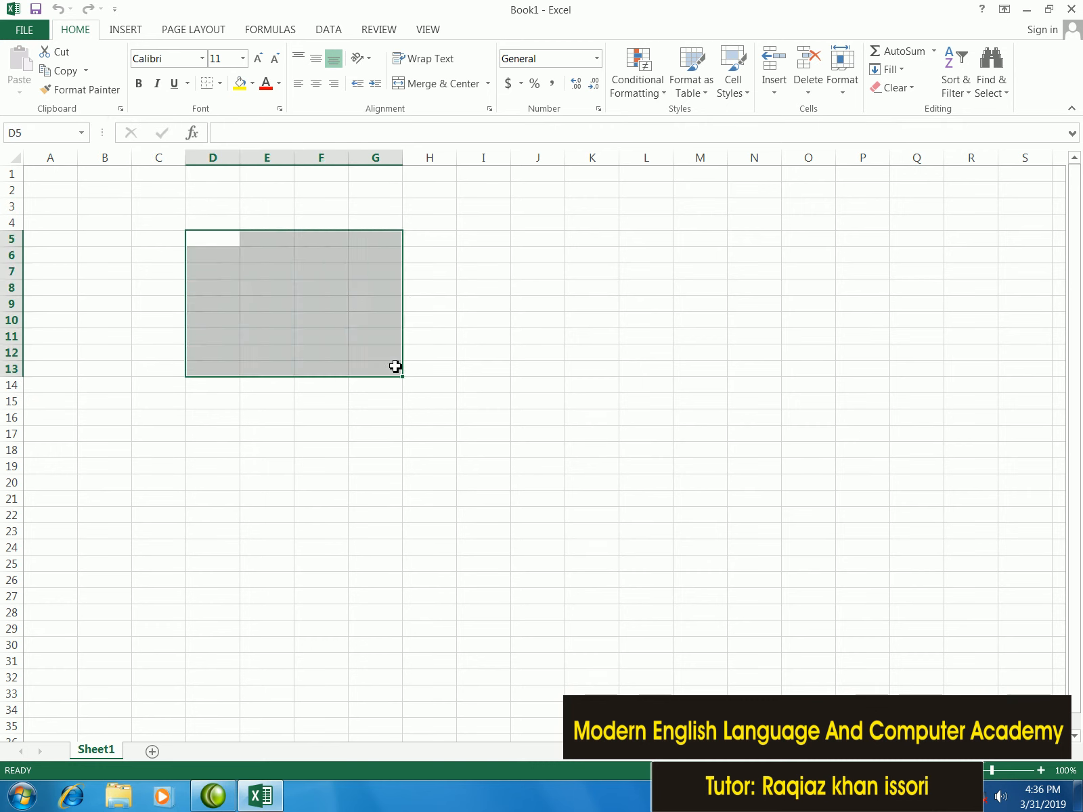
pyautogui.click(382, 302)
pyautogui.click(322, 255)
pyautogui.click(221, 244)
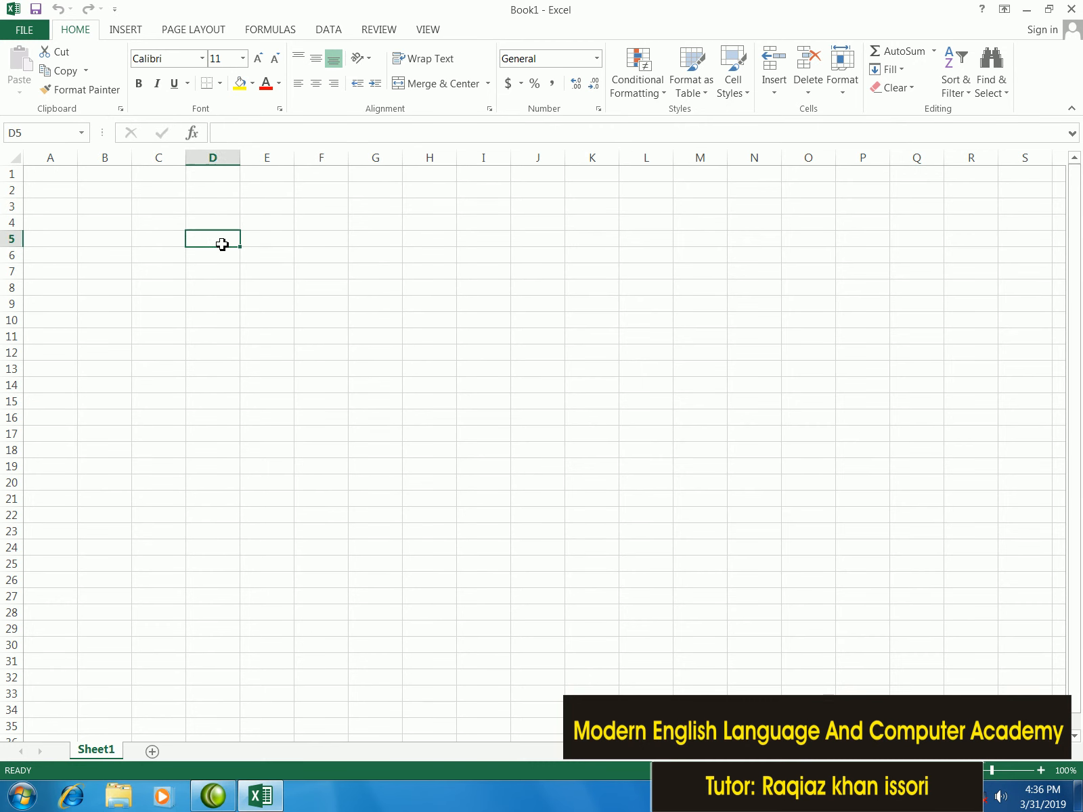
pyautogui.press('Up')
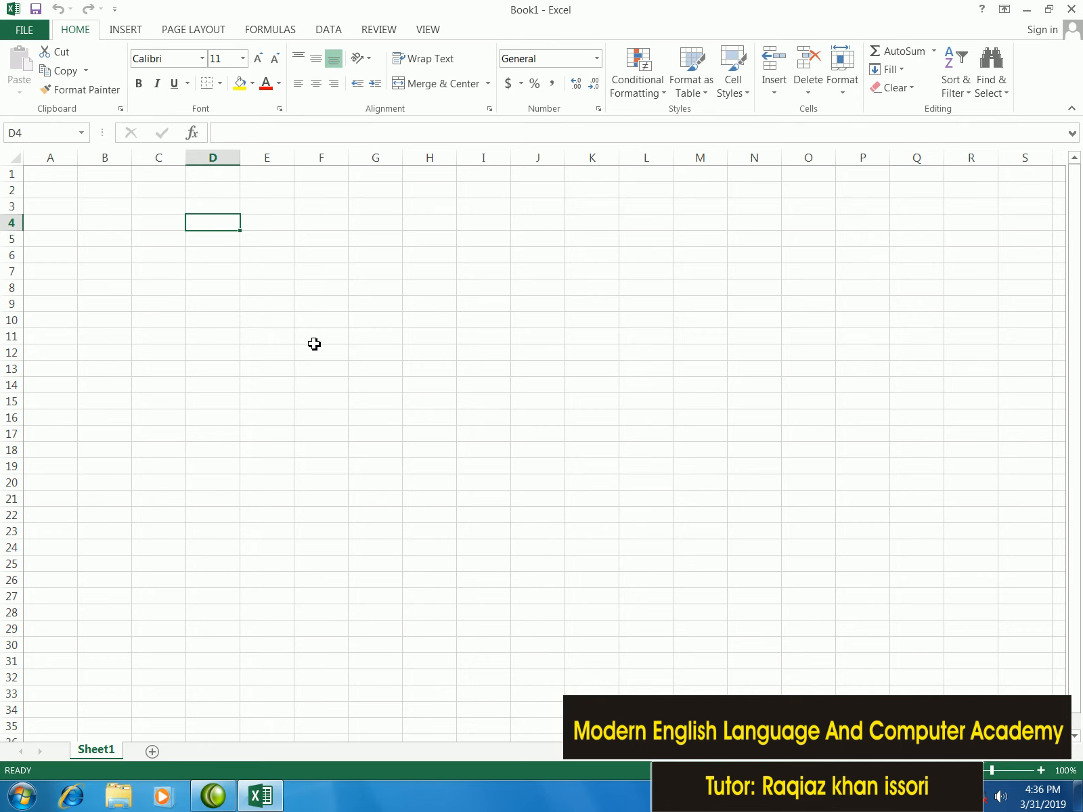
# Enter the headings Name, f/Name and job in cells B4, C4 and D4
pyautogui.scroll(2, 314, 344)
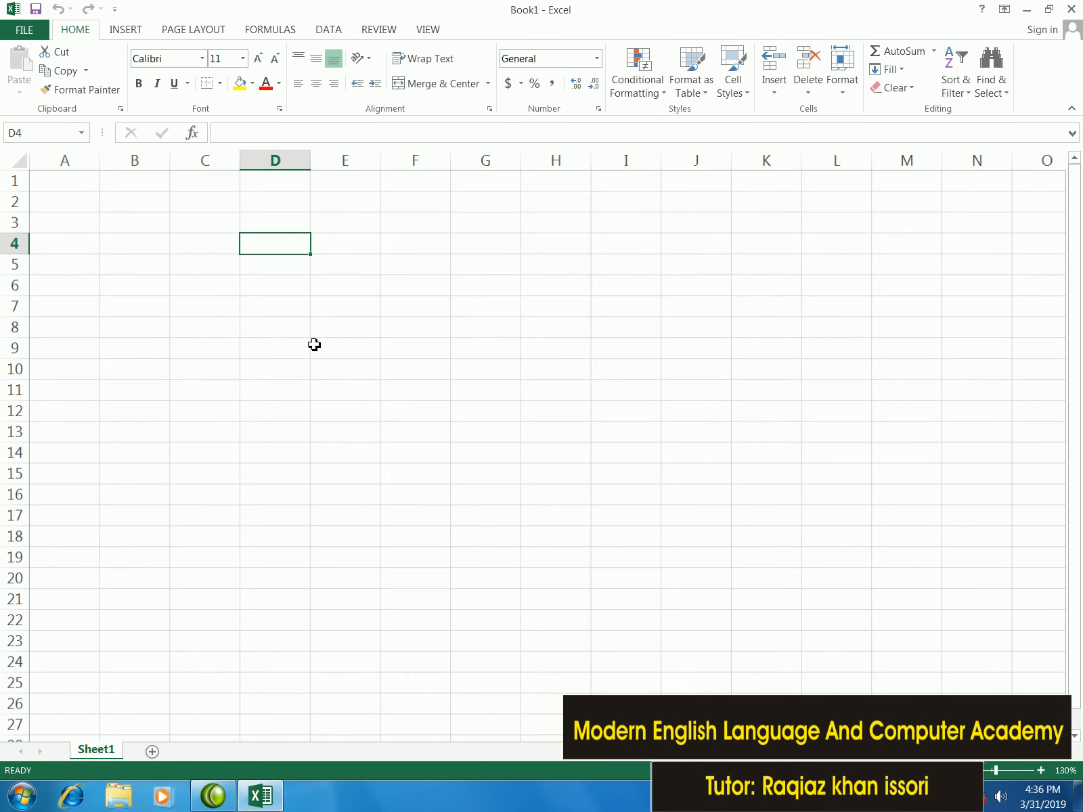
pyautogui.scroll(3, 314, 345)
pyautogui.click(213, 279)
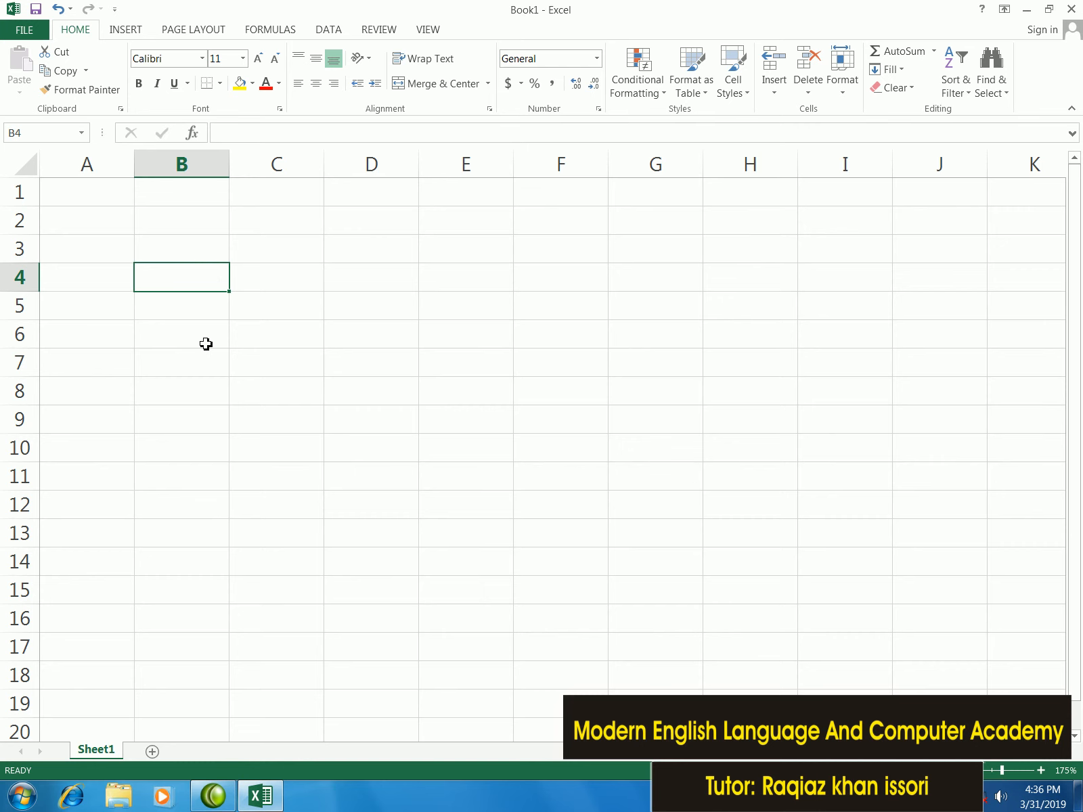
pyautogui.write('Name')
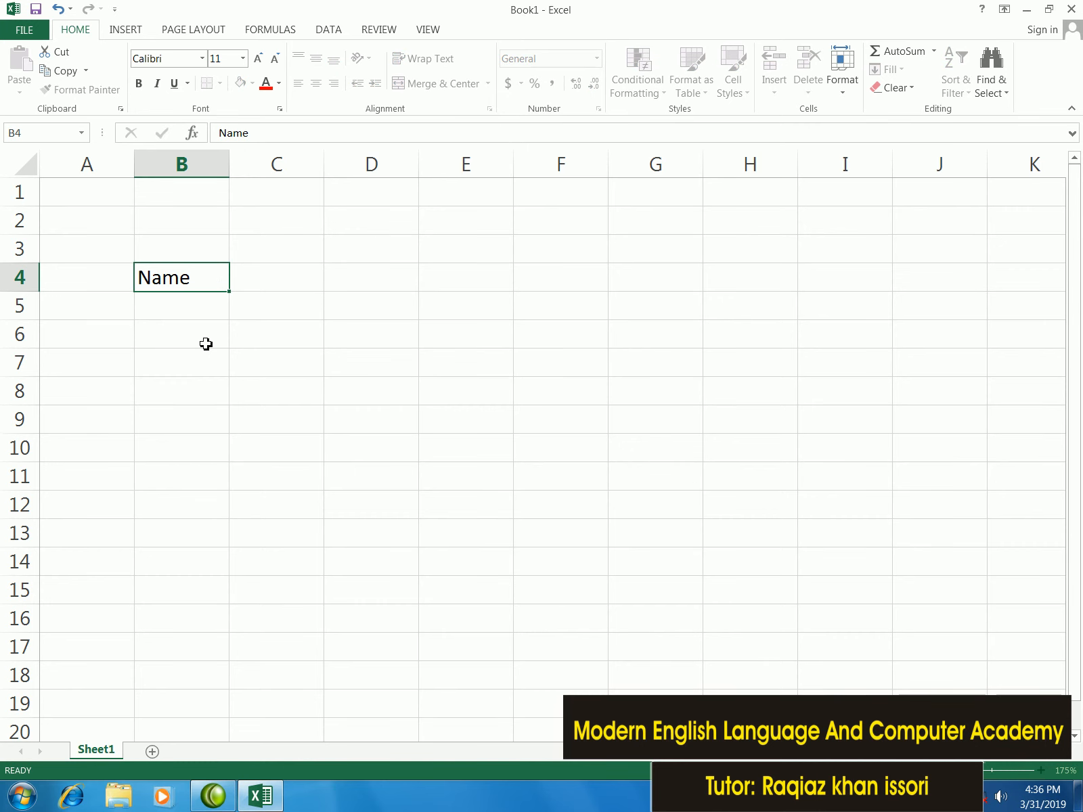
pyautogui.press('Tab')
pyautogui.write('f')
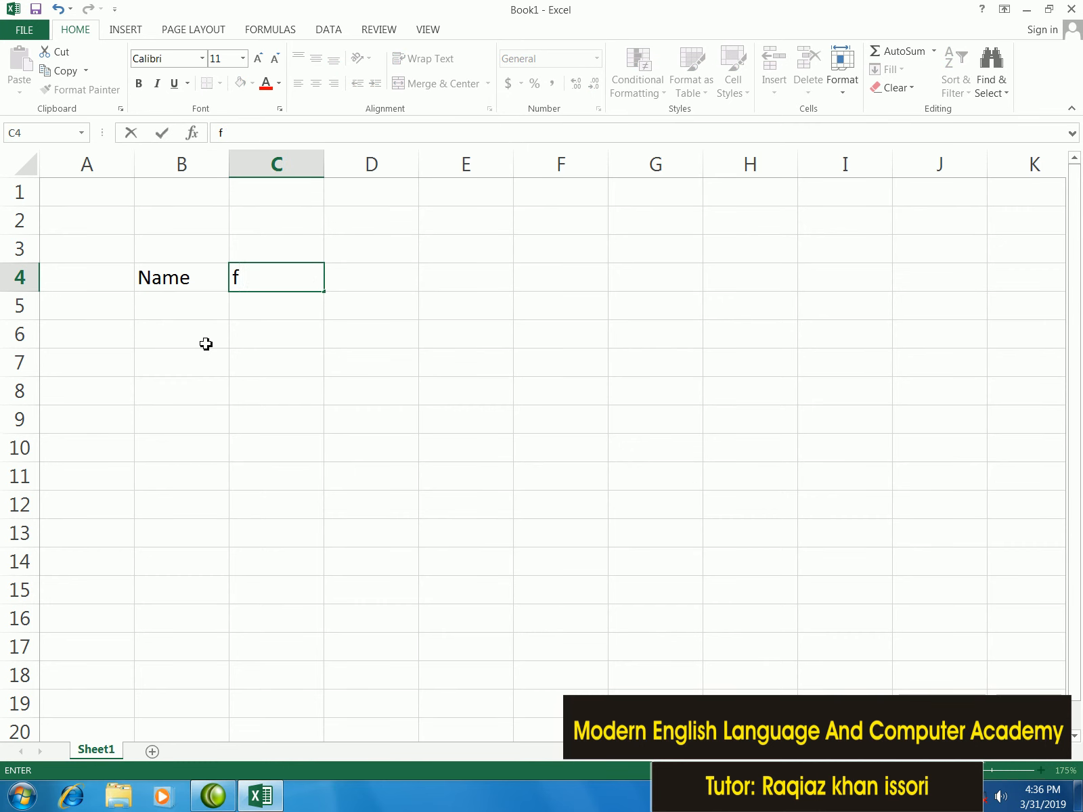
pyautogui.write('/Nam')
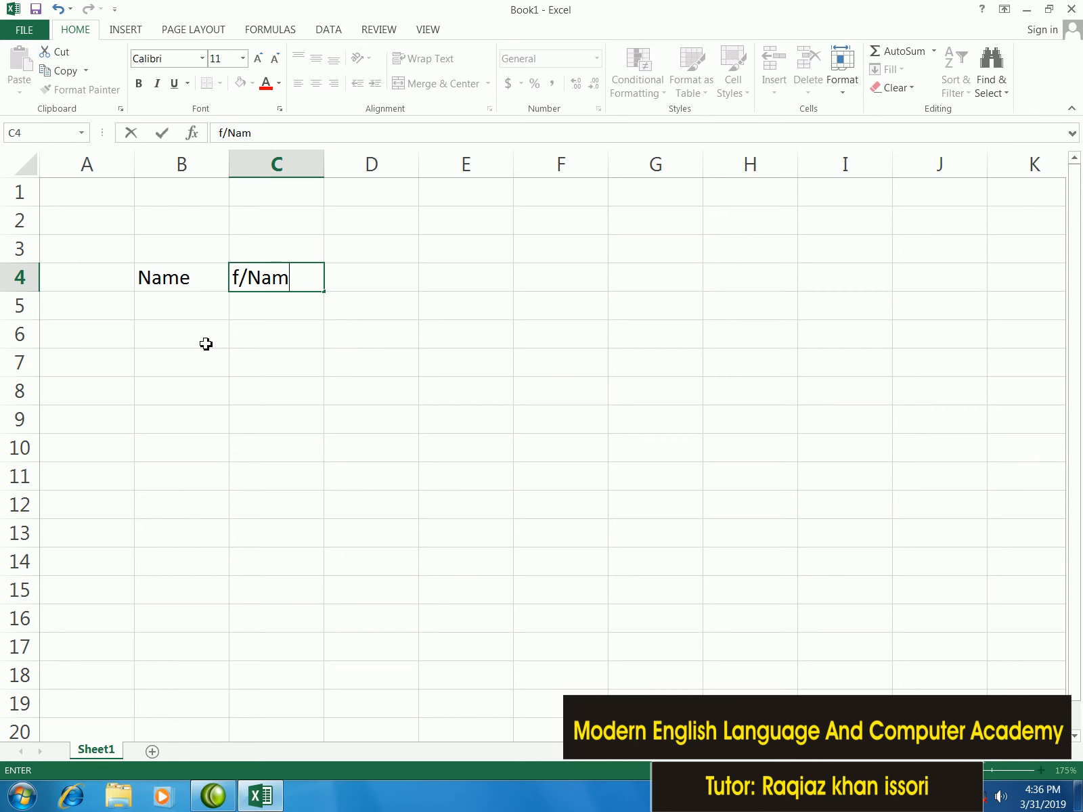
pyautogui.write('e')
pyautogui.press('Tab')
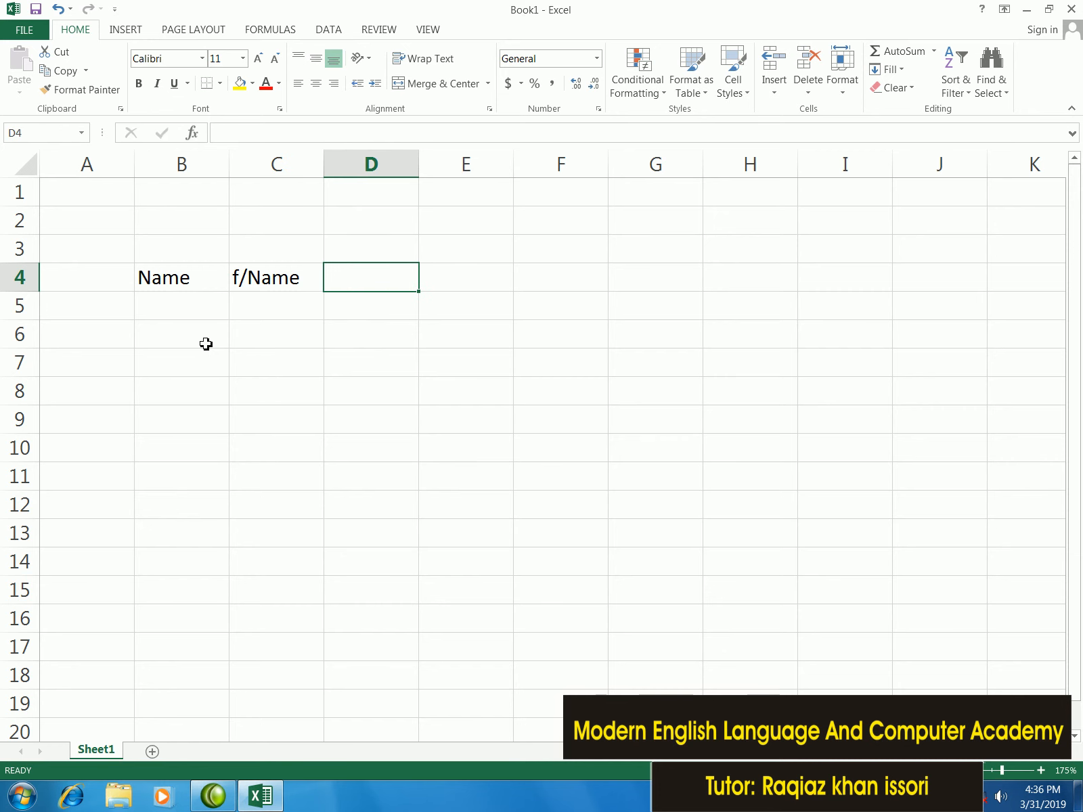
pyautogui.write('job')
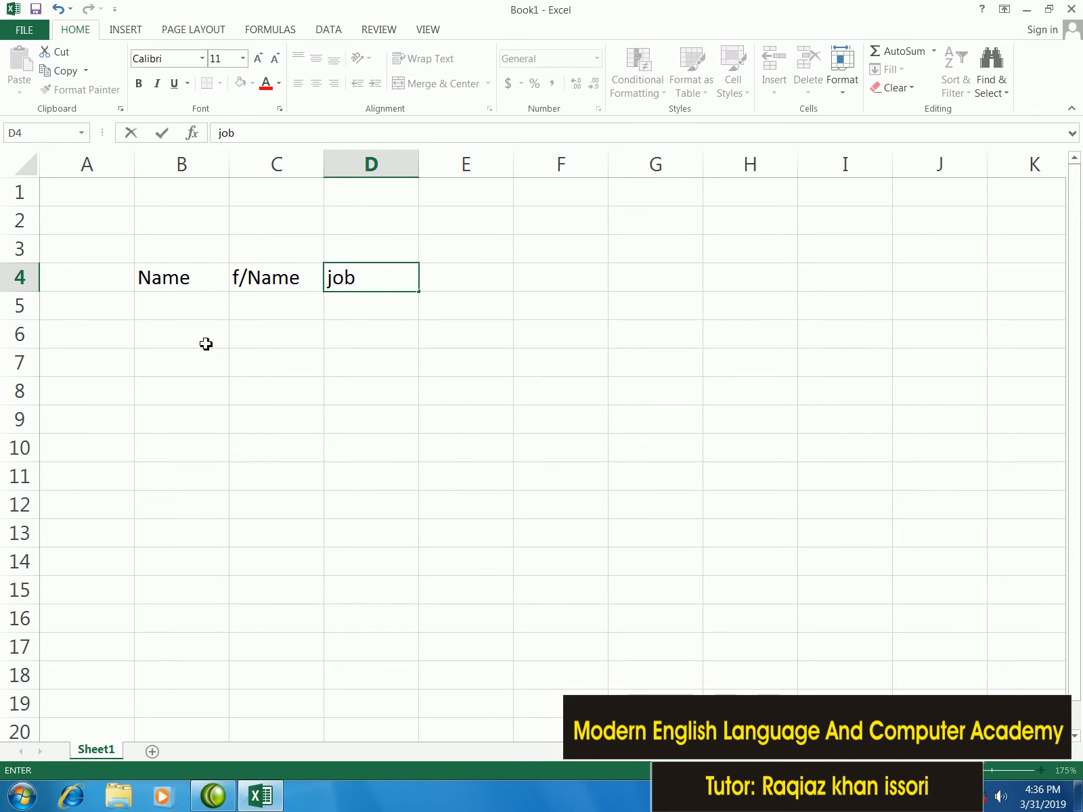
pyautogui.press('Tab')
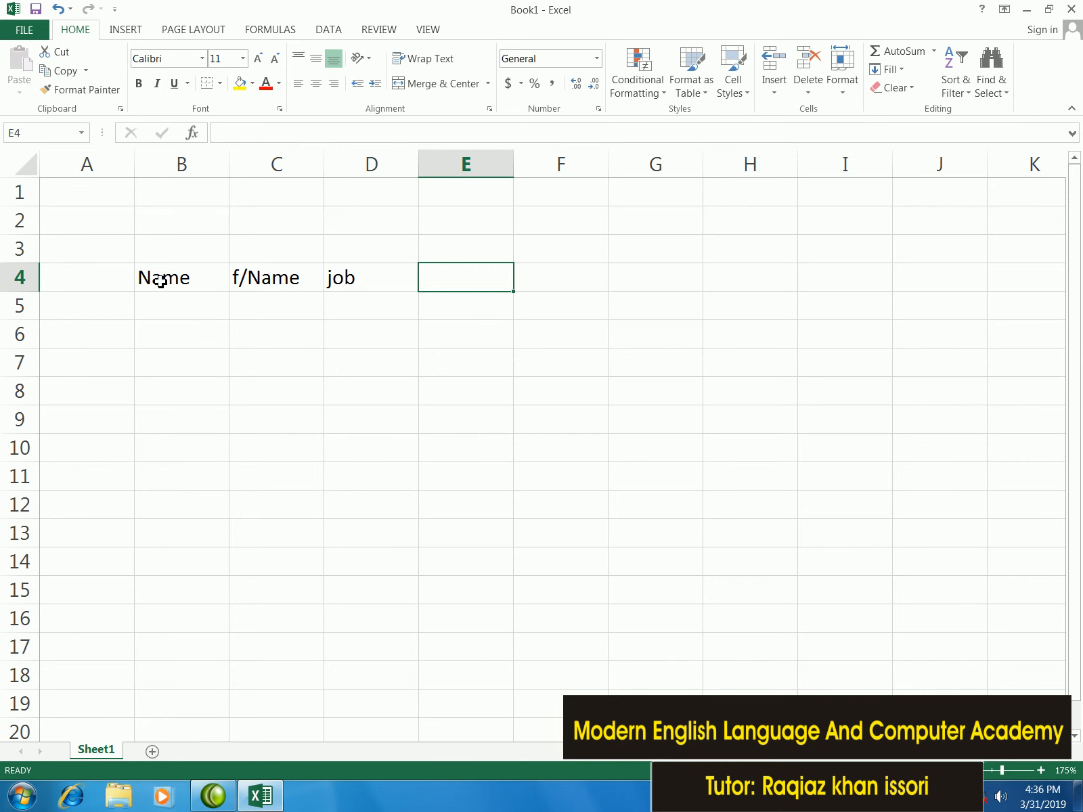
# Move the headings Name, f/Name and job from B4:D4 to G4:I4 by cutting and pasting them
pyautogui.moveTo(161, 282); pyautogui.dragTo(355, 280)
pyautogui.click(292, 299)
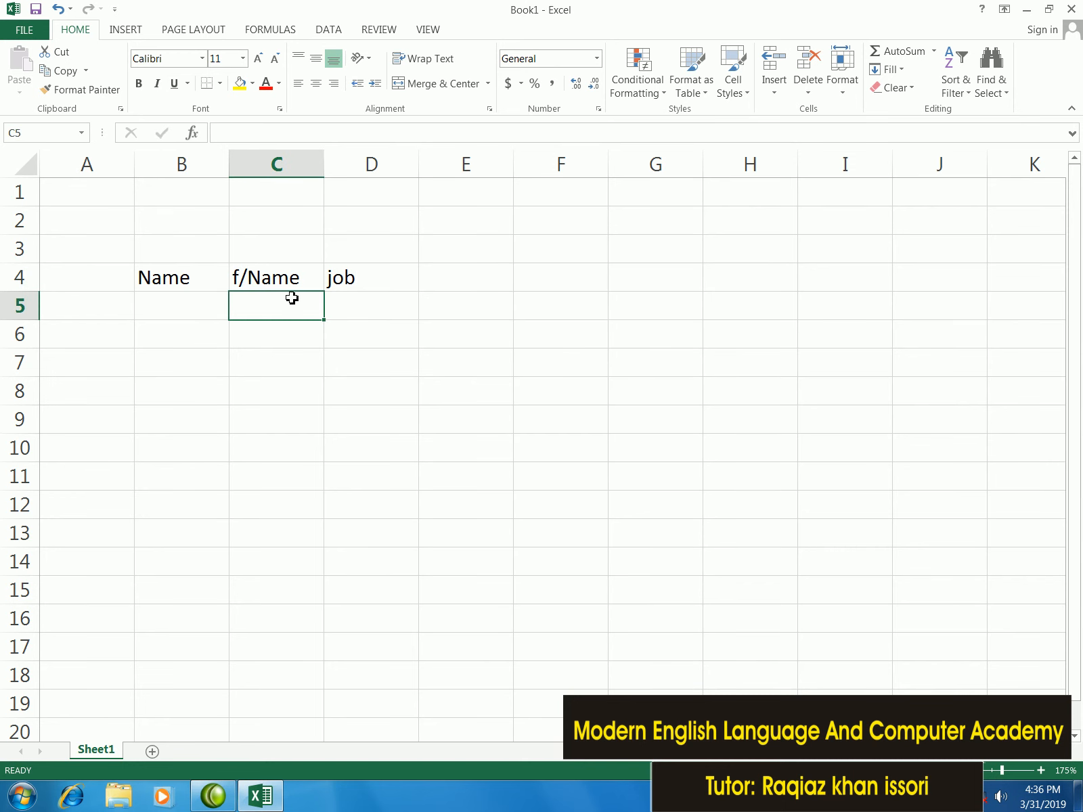
pyautogui.moveTo(182, 283); pyautogui.dragTo(368, 292)
pyautogui.moveTo(672, 290); pyautogui.dragTo(842, 283)
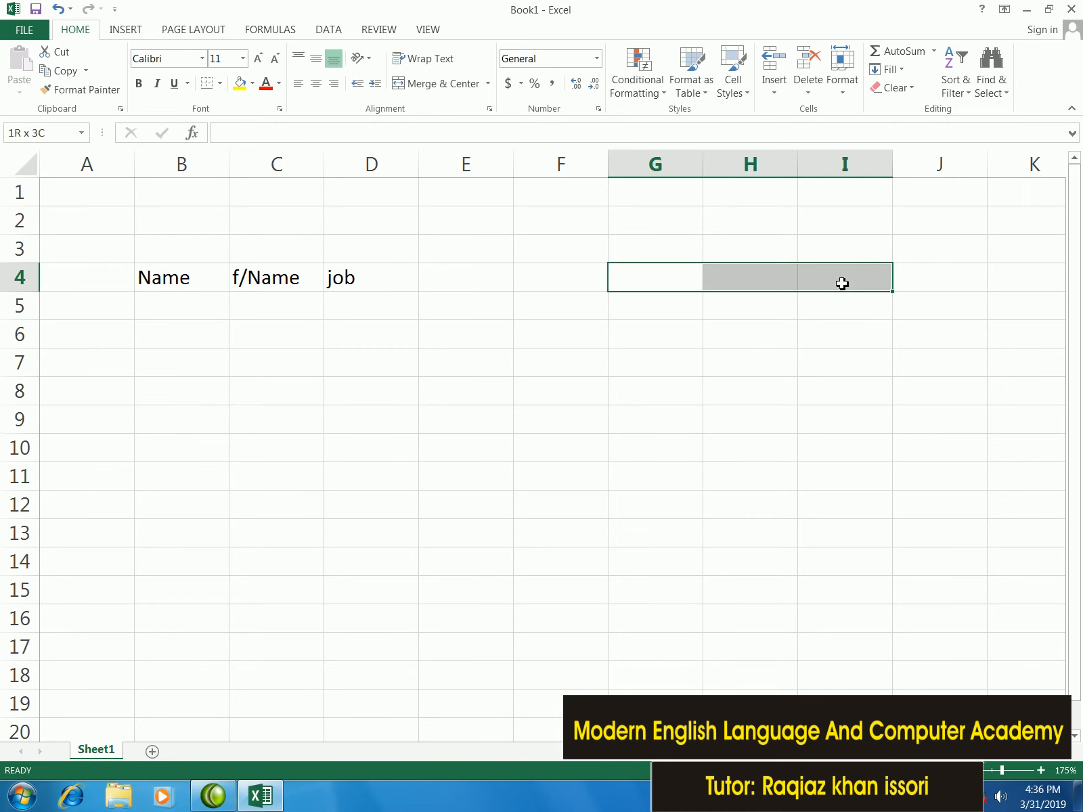
pyautogui.moveTo(191, 283); pyautogui.dragTo(331, 278)
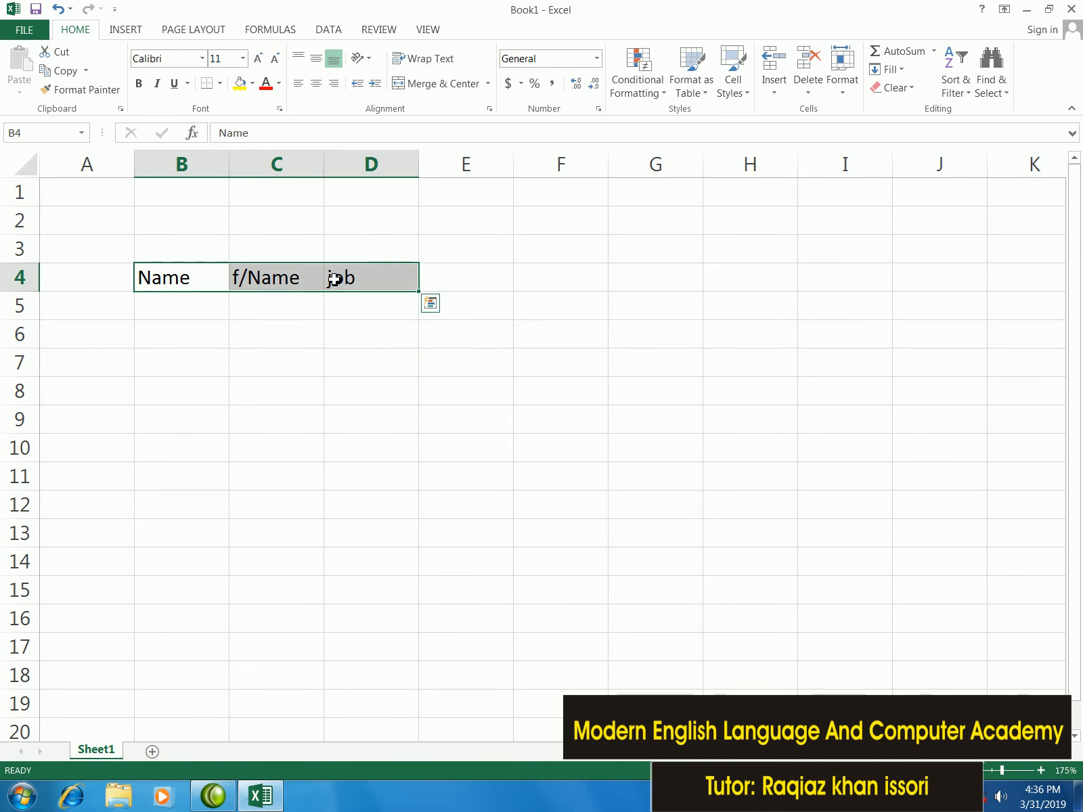
pyautogui.click(59, 54)
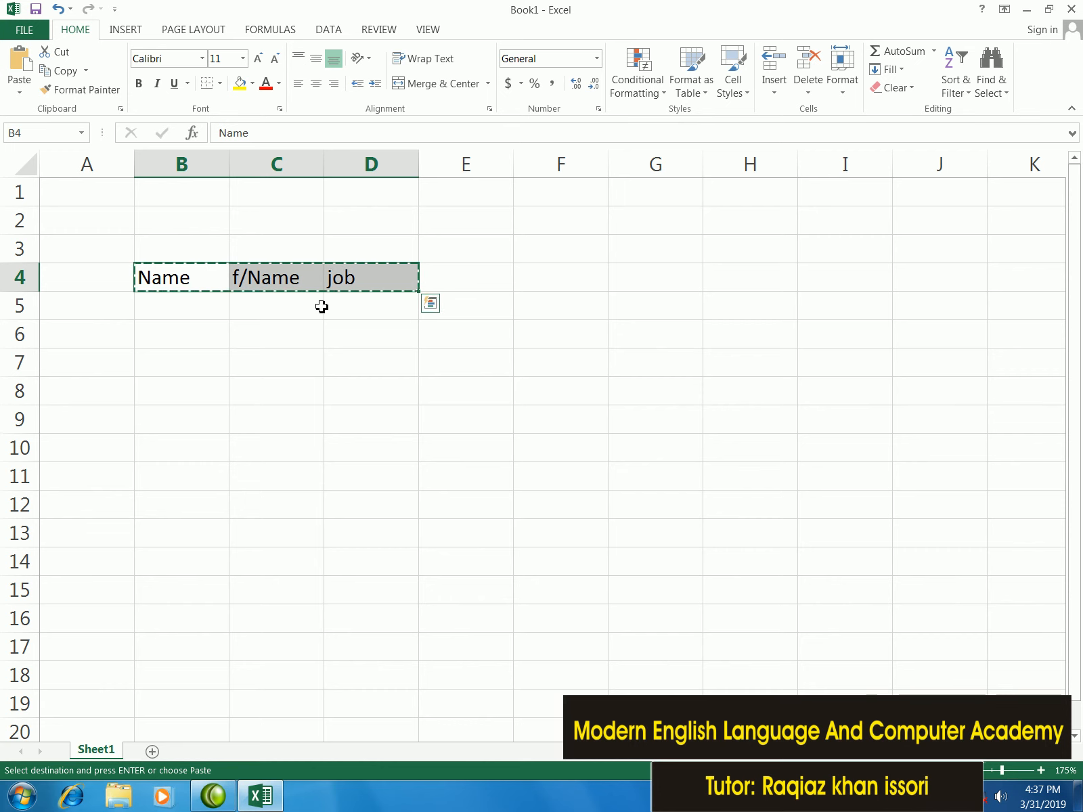
pyautogui.moveTo(645, 278); pyautogui.dragTo(772, 296)
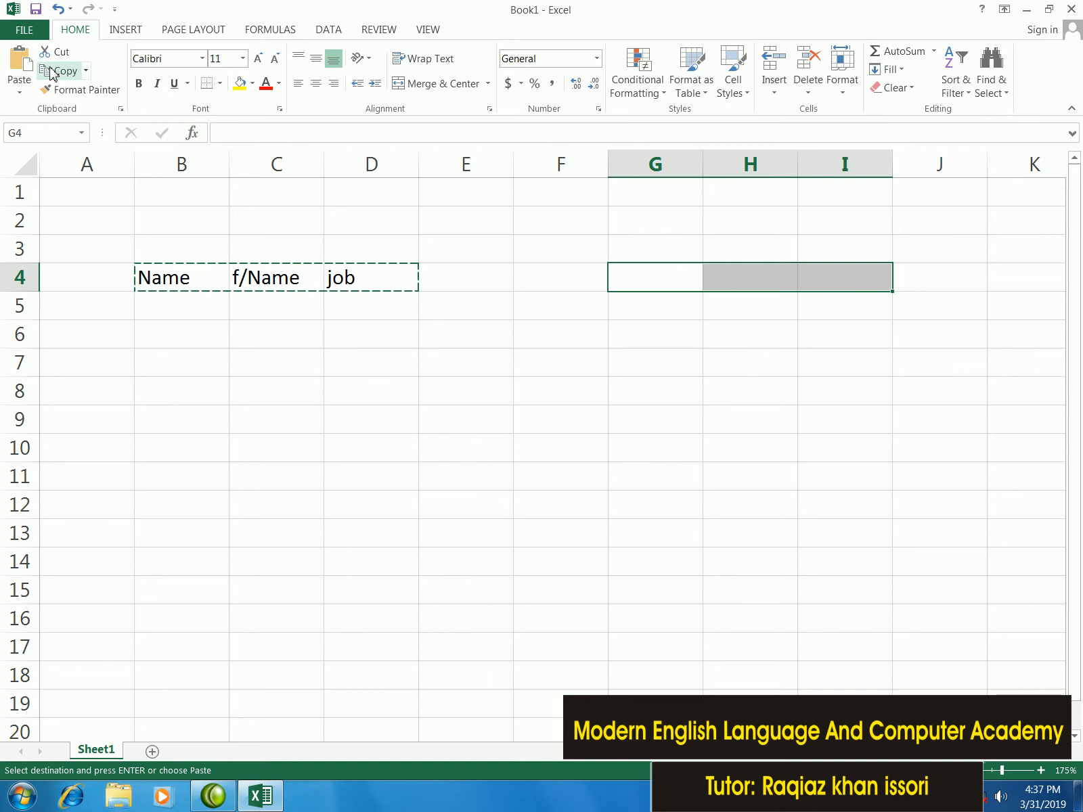
pyautogui.click(20, 70)
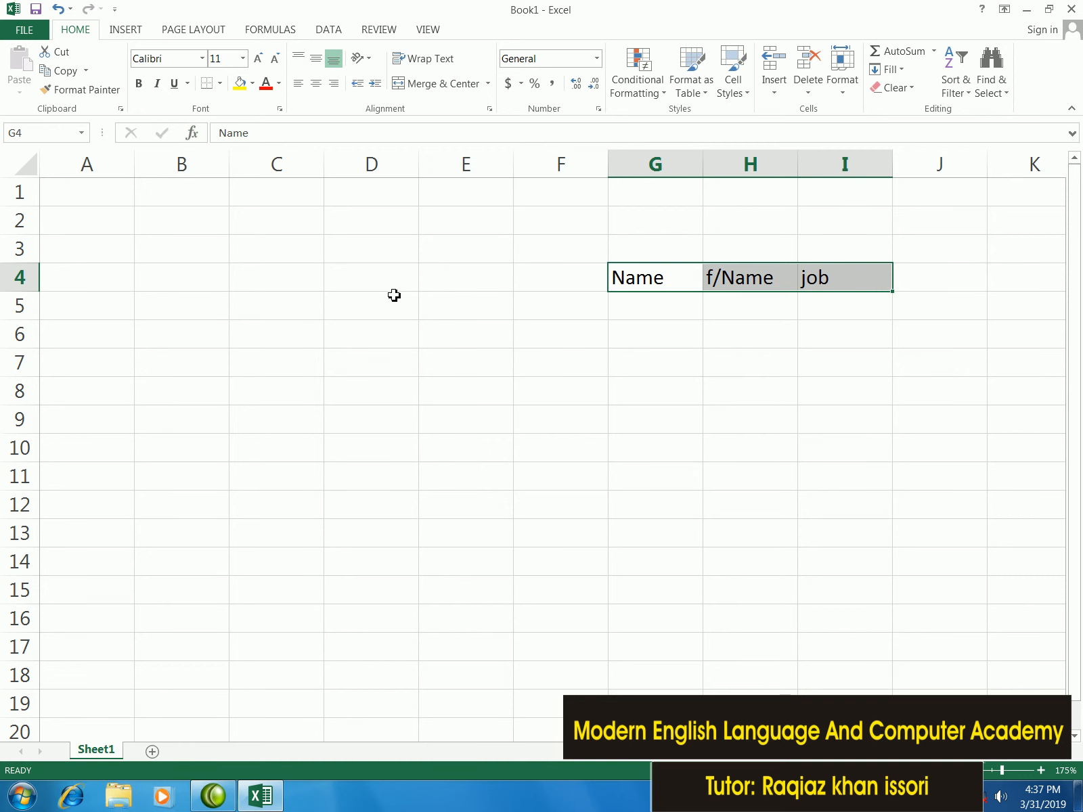
# Check the emptied range B4:D4 and cell G4, undo the heading move, and cancel the pending cut
pyautogui.click(555, 366)
pyautogui.moveTo(197, 290); pyautogui.dragTo(406, 281)
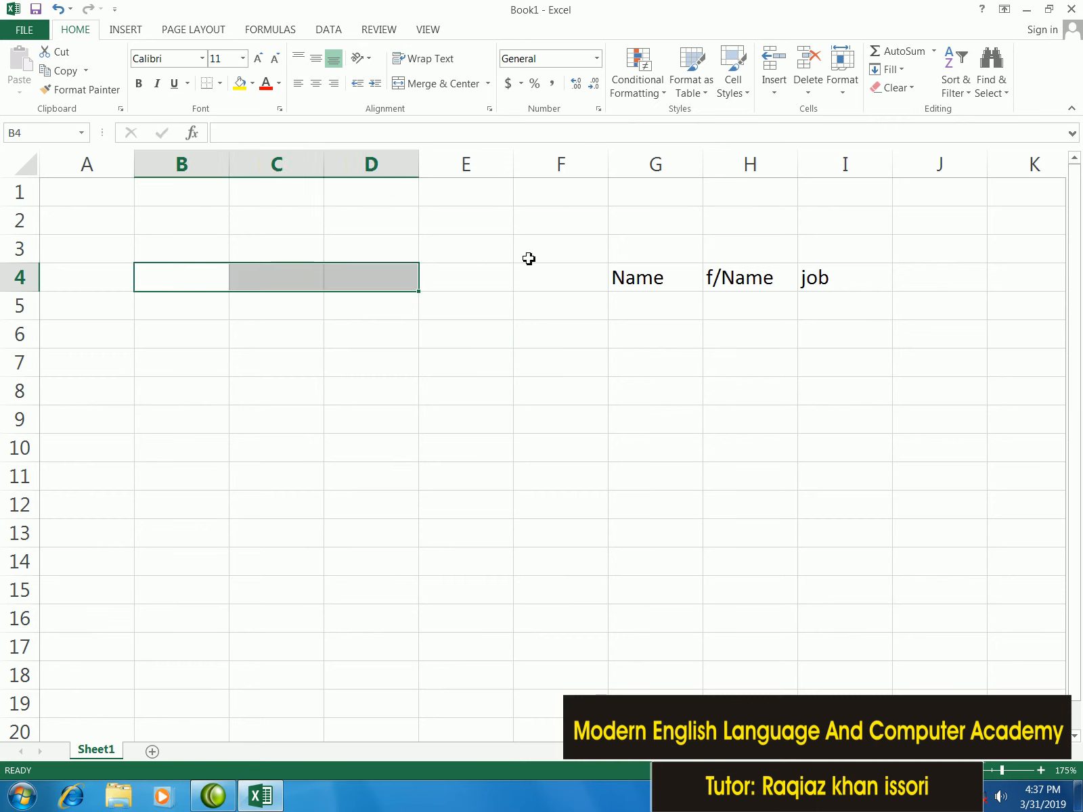
pyautogui.click(662, 275)
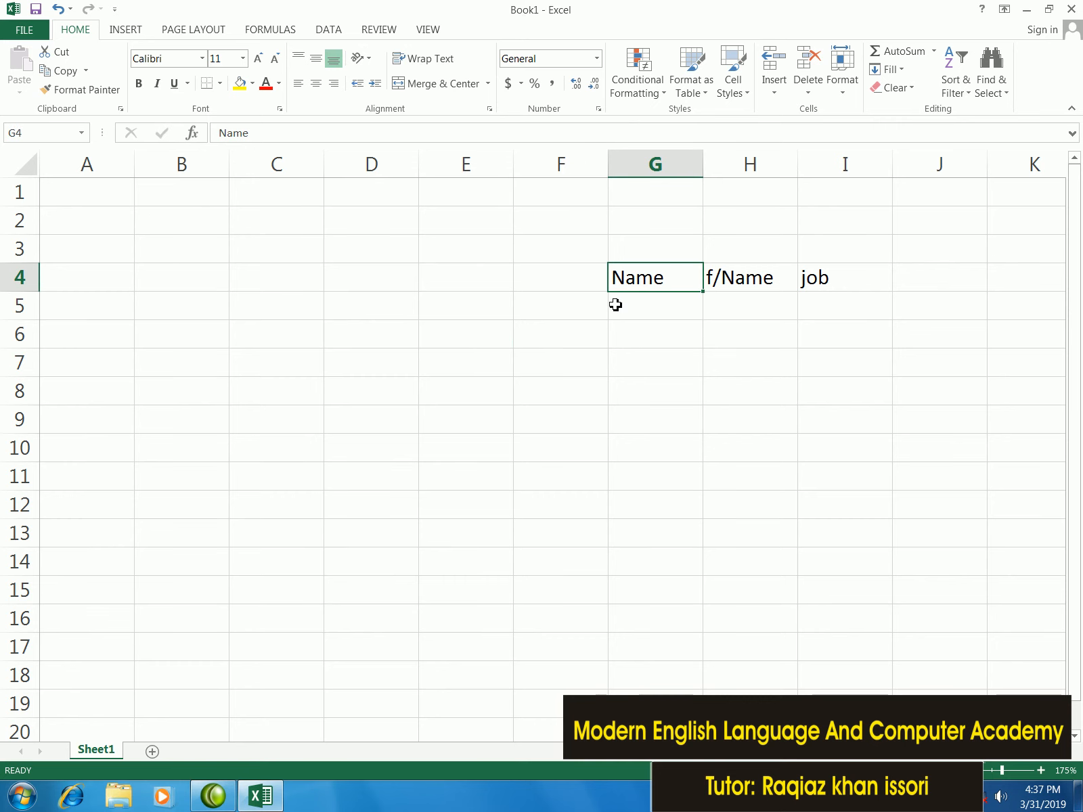
pyautogui.hotkey('ctrl', 'z')
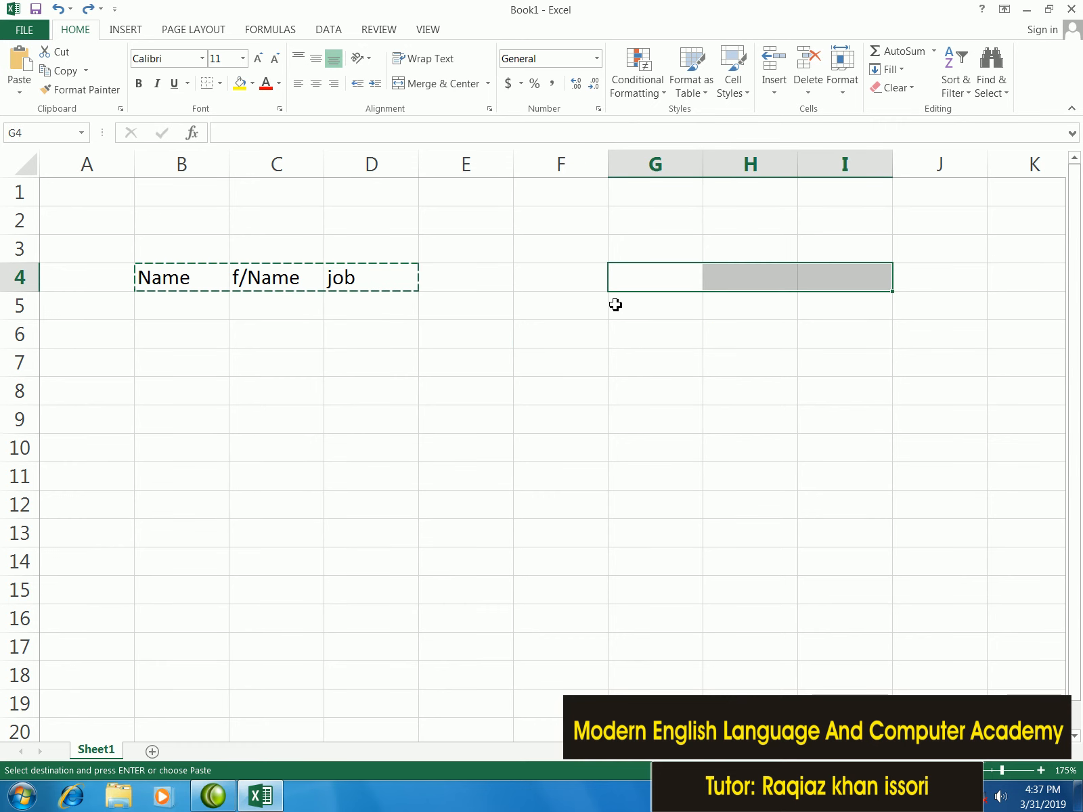
pyautogui.press('Escape')
pyautogui.click(563, 304)
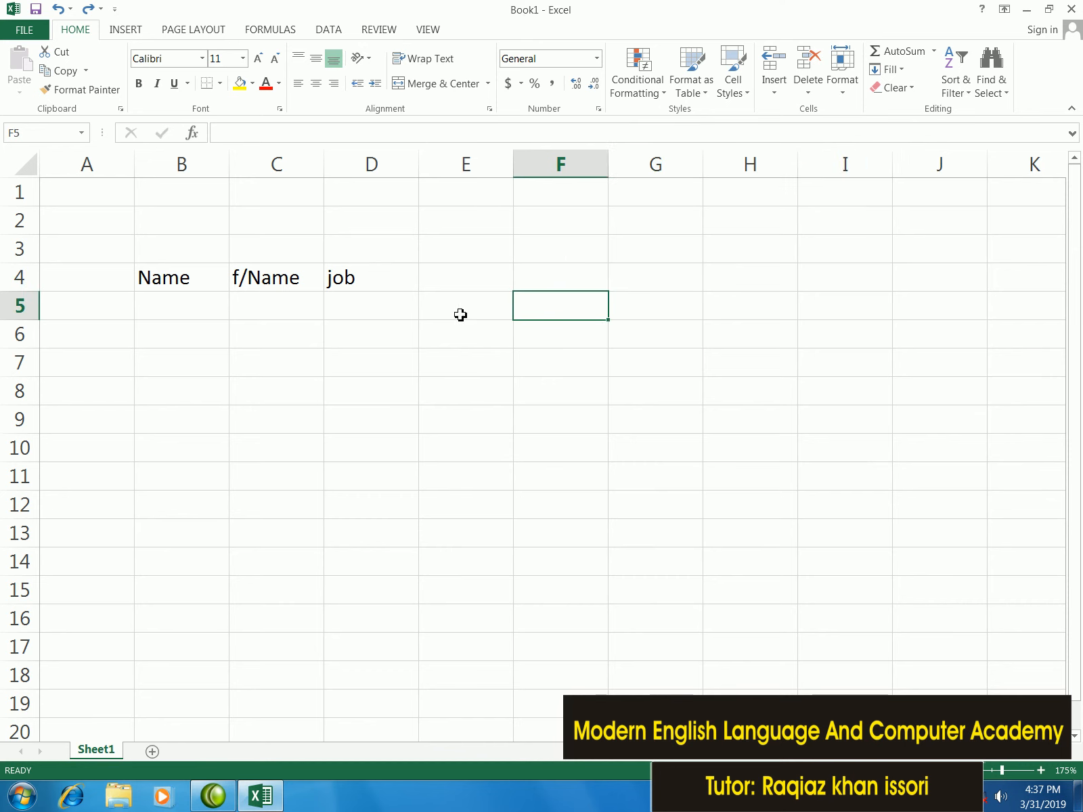
# Copy the headings in B4:D4 to G4:I4, undo the paste, and cancel the pending copy
pyautogui.moveTo(187, 283); pyautogui.dragTo(330, 277)
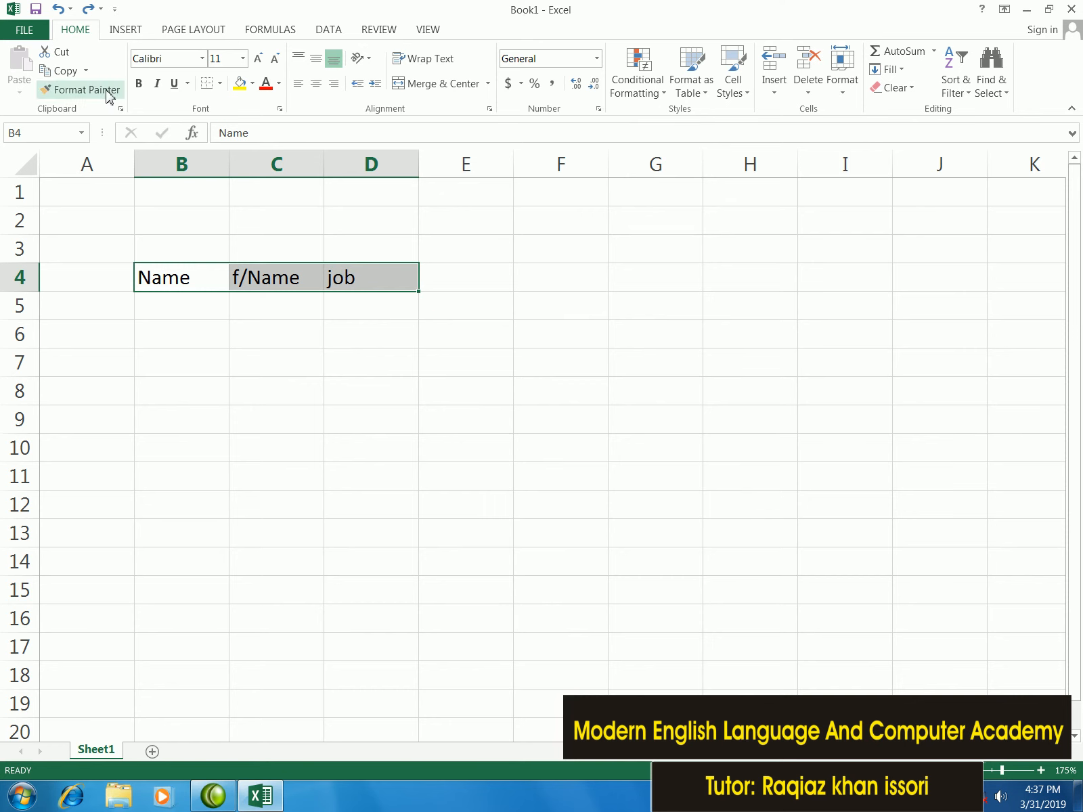
pyautogui.click(65, 69)
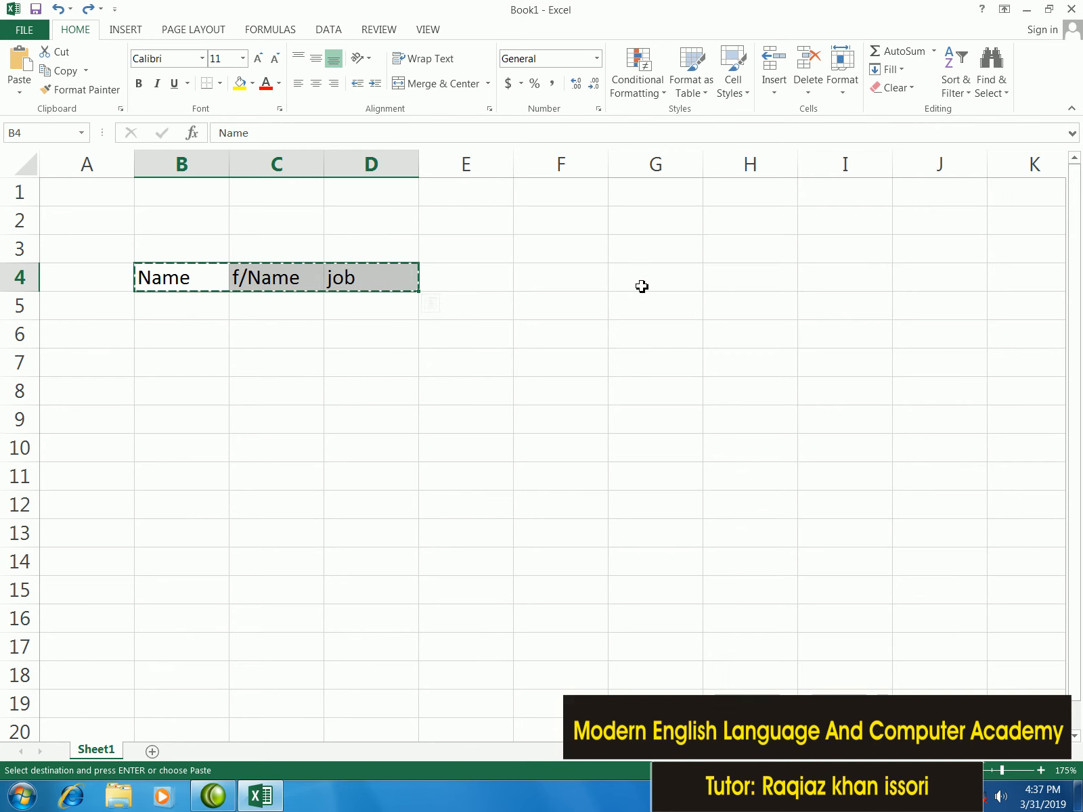
pyautogui.moveTo(641, 285); pyautogui.dragTo(846, 279)
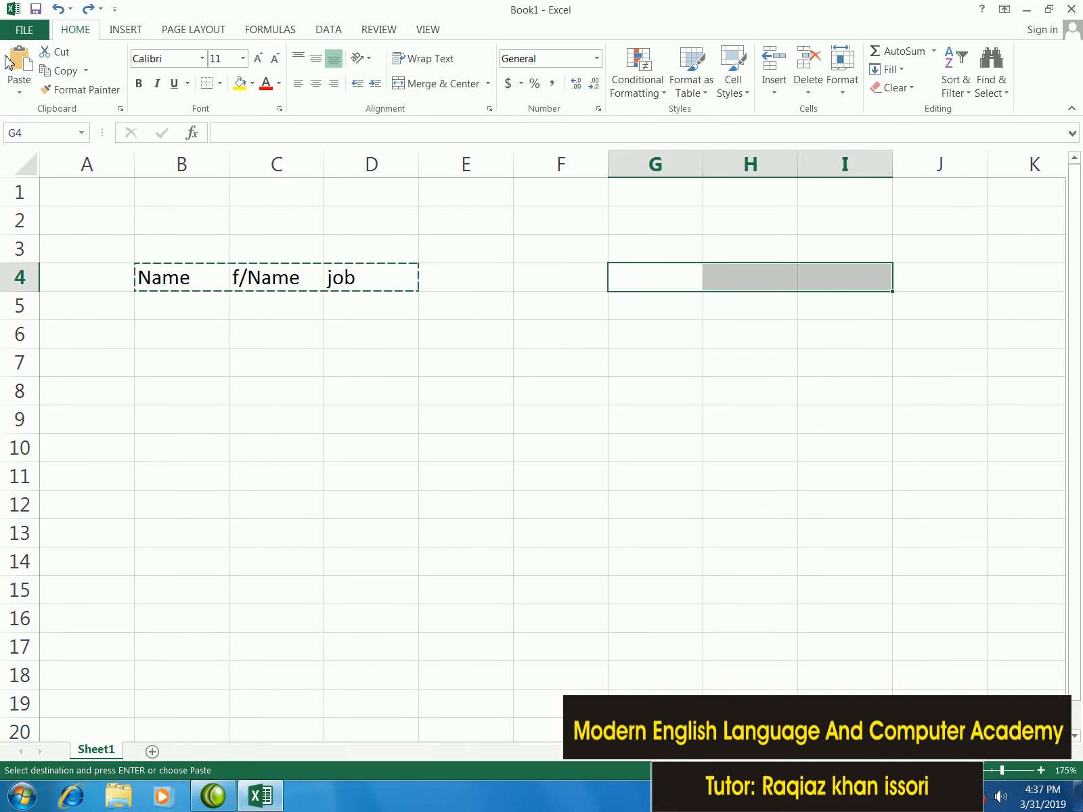
pyautogui.click(19, 92)
pyautogui.click(61, 132)
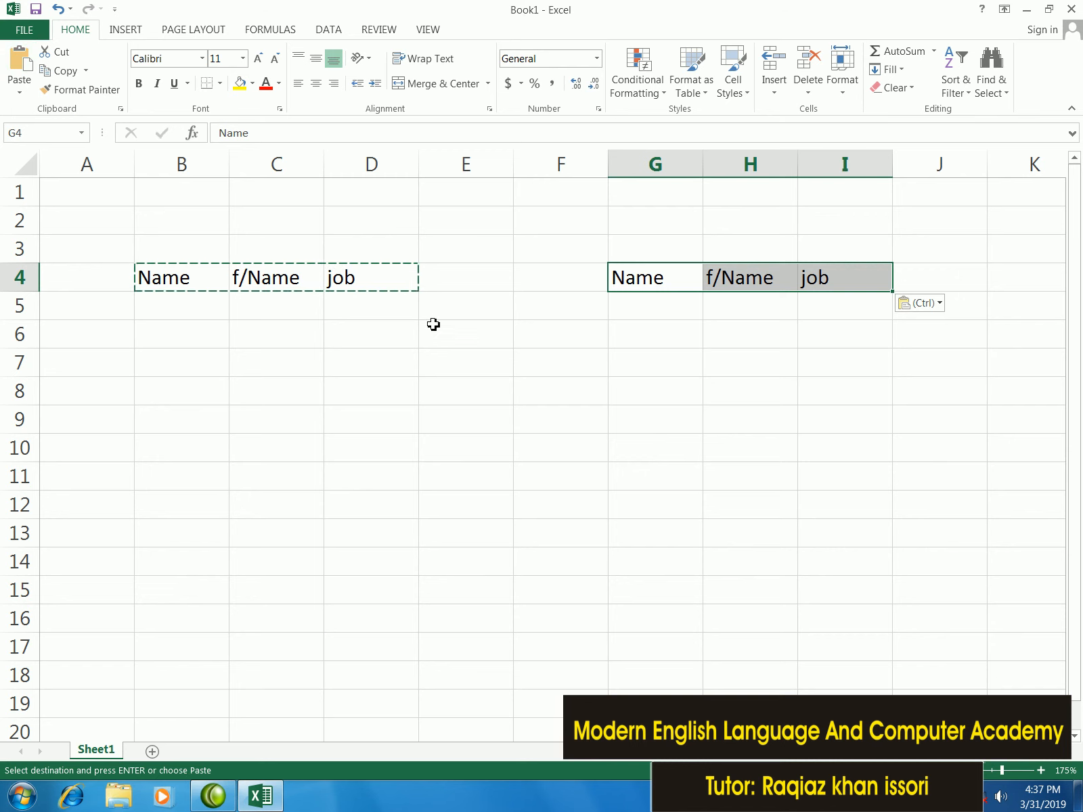
pyautogui.press('Escape')
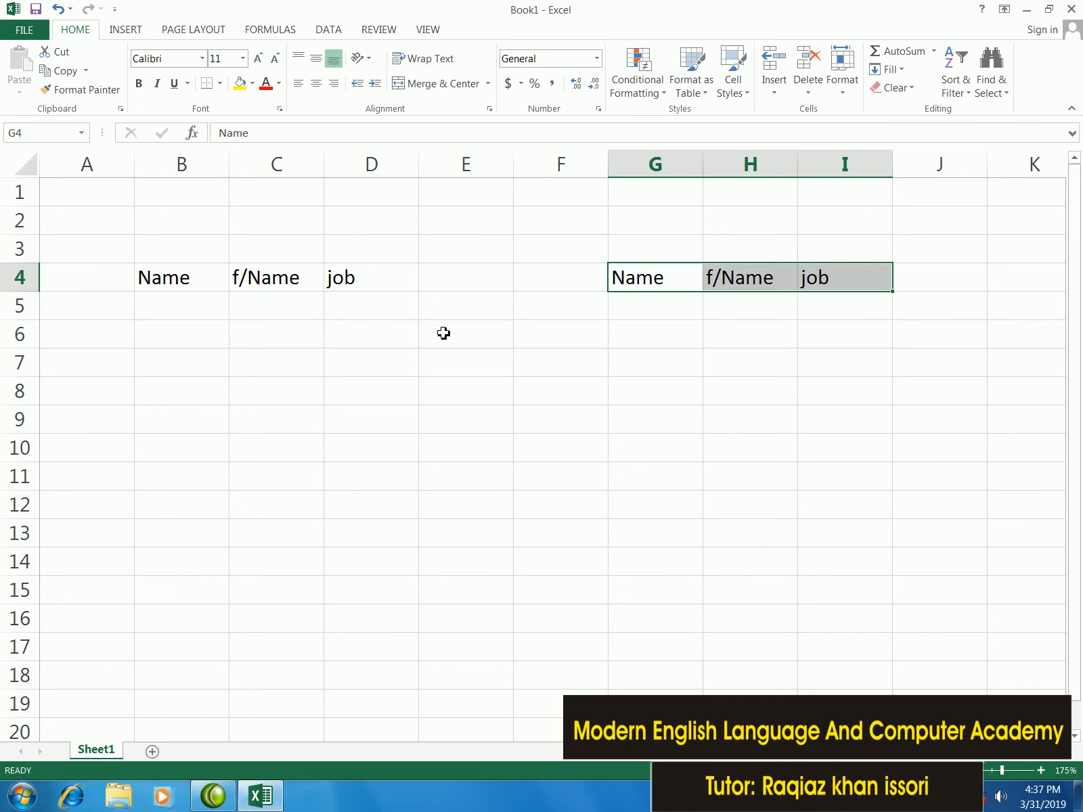
pyautogui.hotkey('ctrl', 'z')
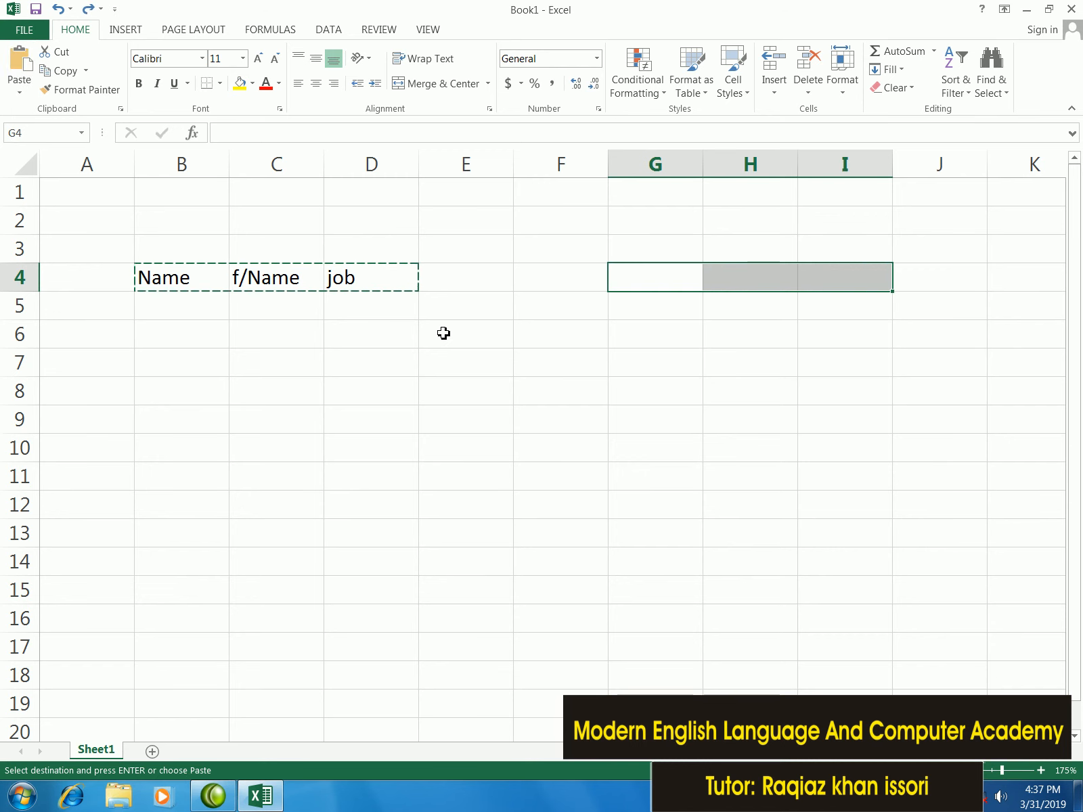
pyautogui.press('Escape')
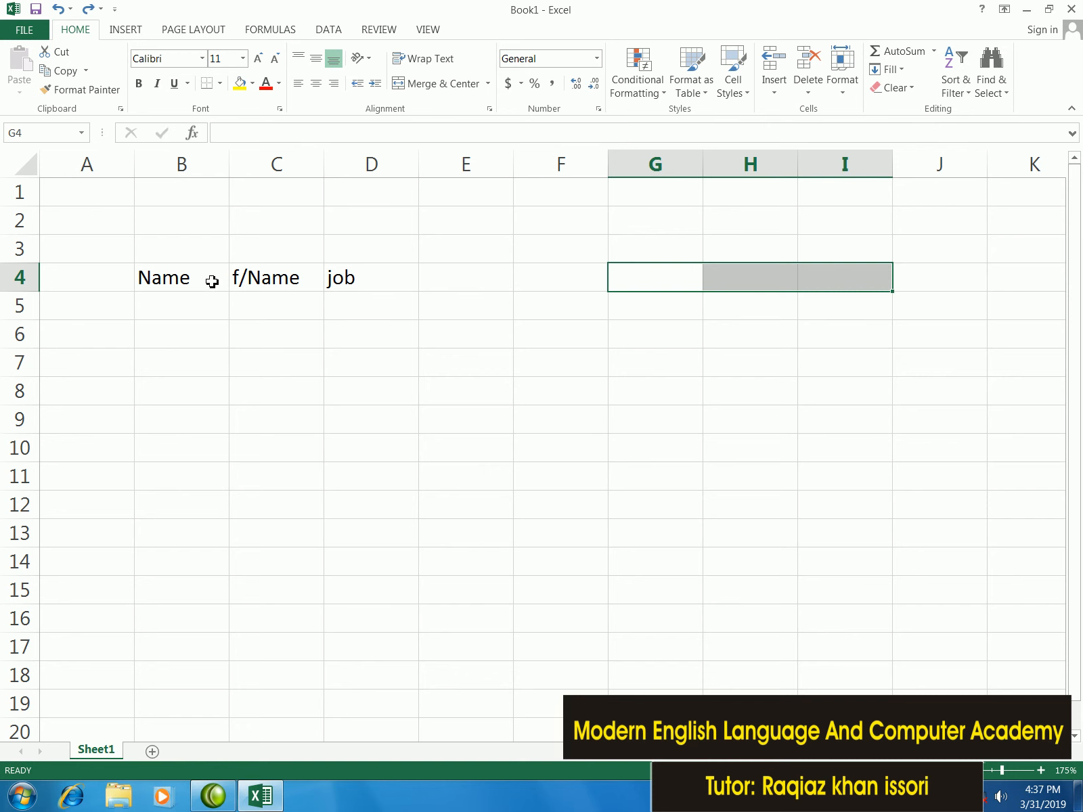
# Copy the headings in B4:D4, paste them into G4:I4, and end the copy mode
pyautogui.moveTo(203, 280); pyautogui.dragTo(338, 280)
pyautogui.hotkey('ctrl', 'c')
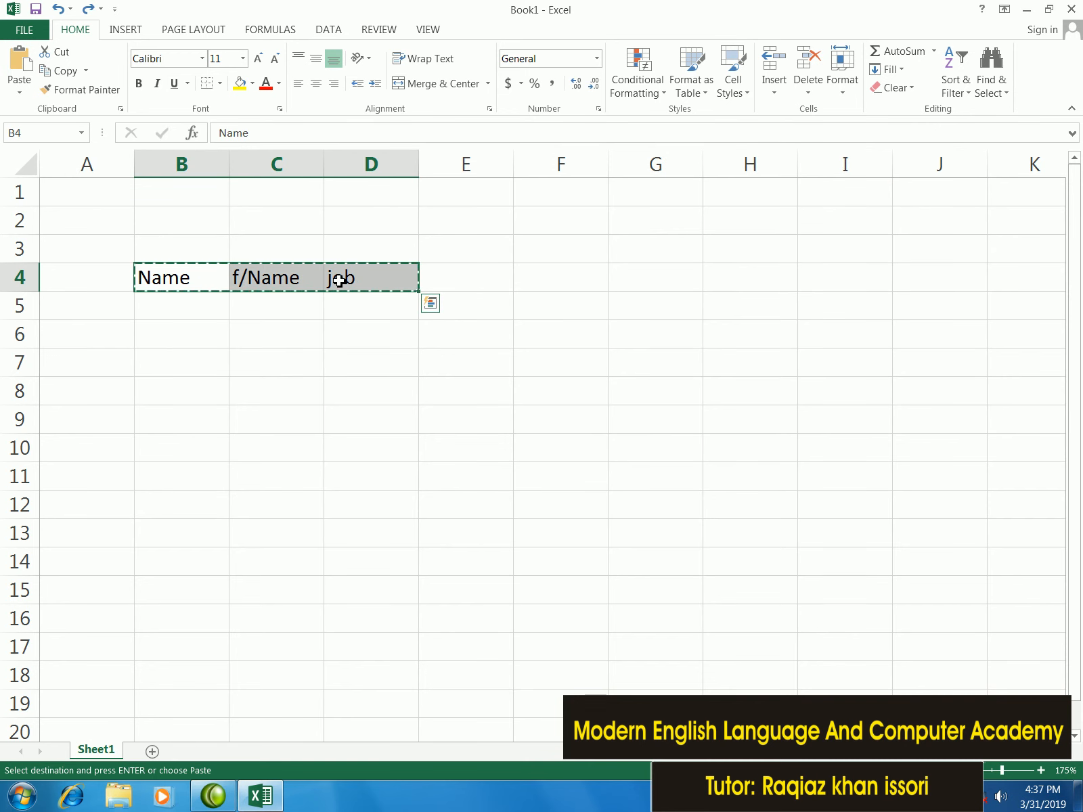
pyautogui.moveTo(622, 278); pyautogui.dragTo(812, 274)
pyautogui.hotkey('ctrl', 'v')
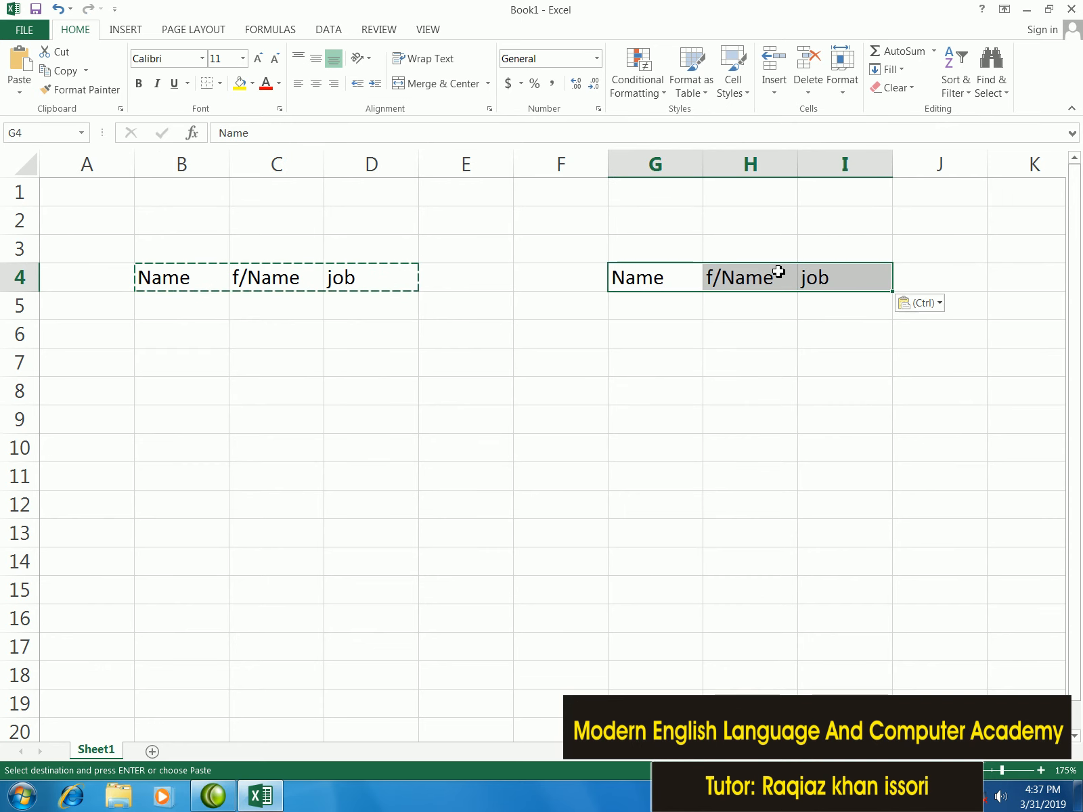
pyautogui.press('Escape')
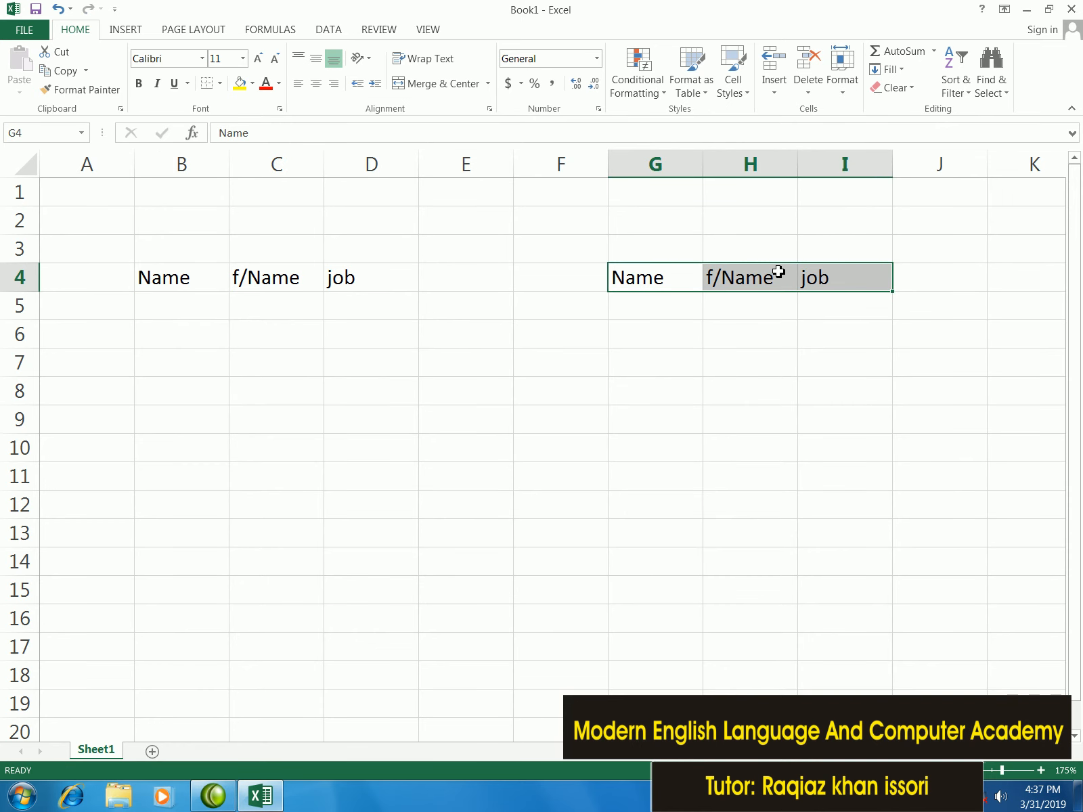
# Cut the headings in B4:D4, place them in row 10 starting at cell C10, and select cell C5
pyautogui.moveTo(200, 280); pyautogui.dragTo(334, 281)
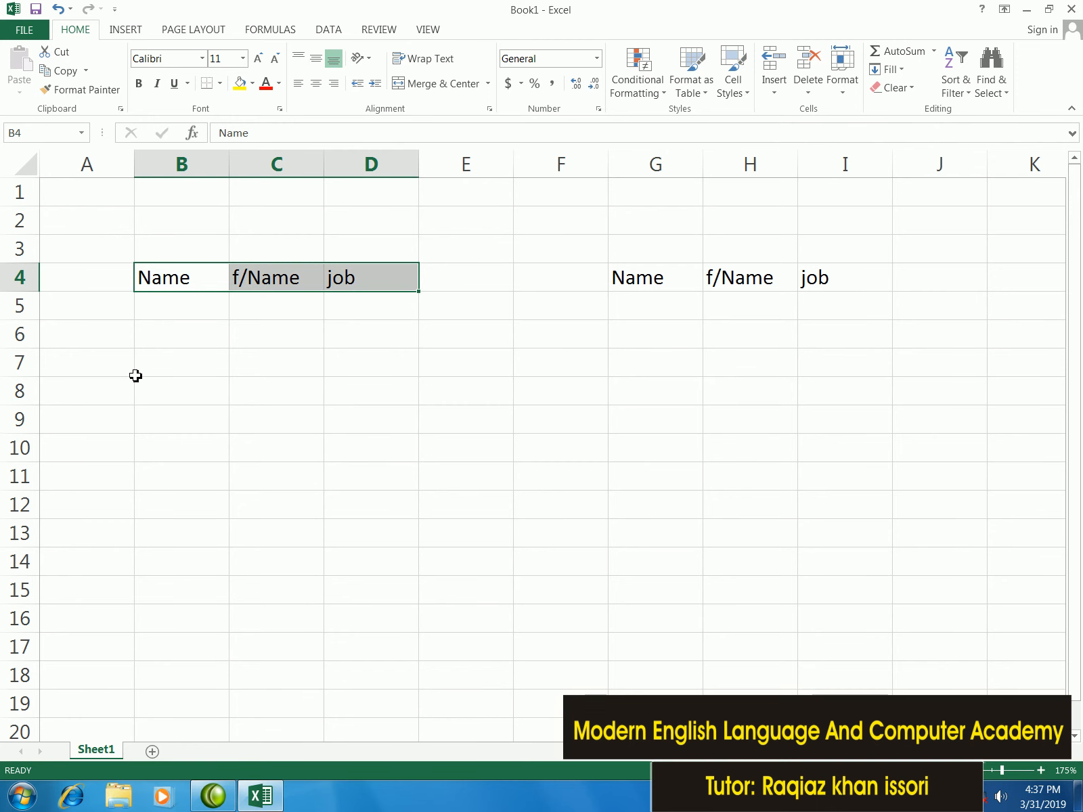
pyautogui.hotkey('ctrl', 'c')
pyautogui.click(243, 445)
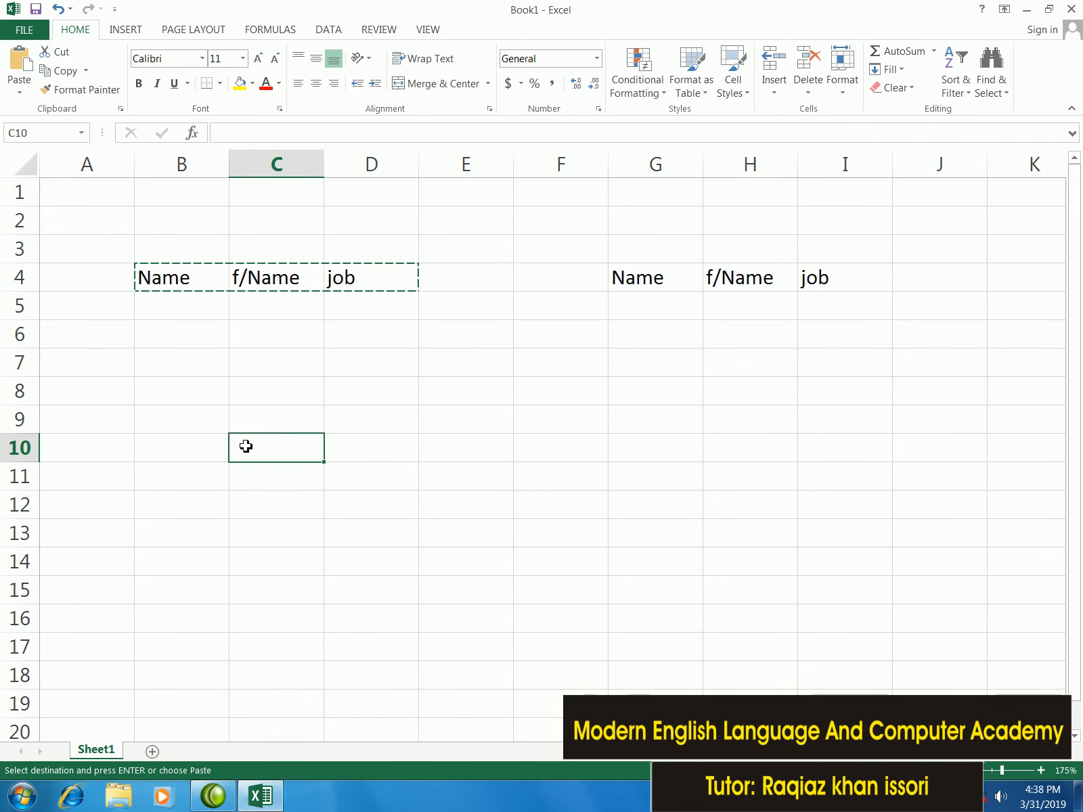
pyautogui.press('Return')
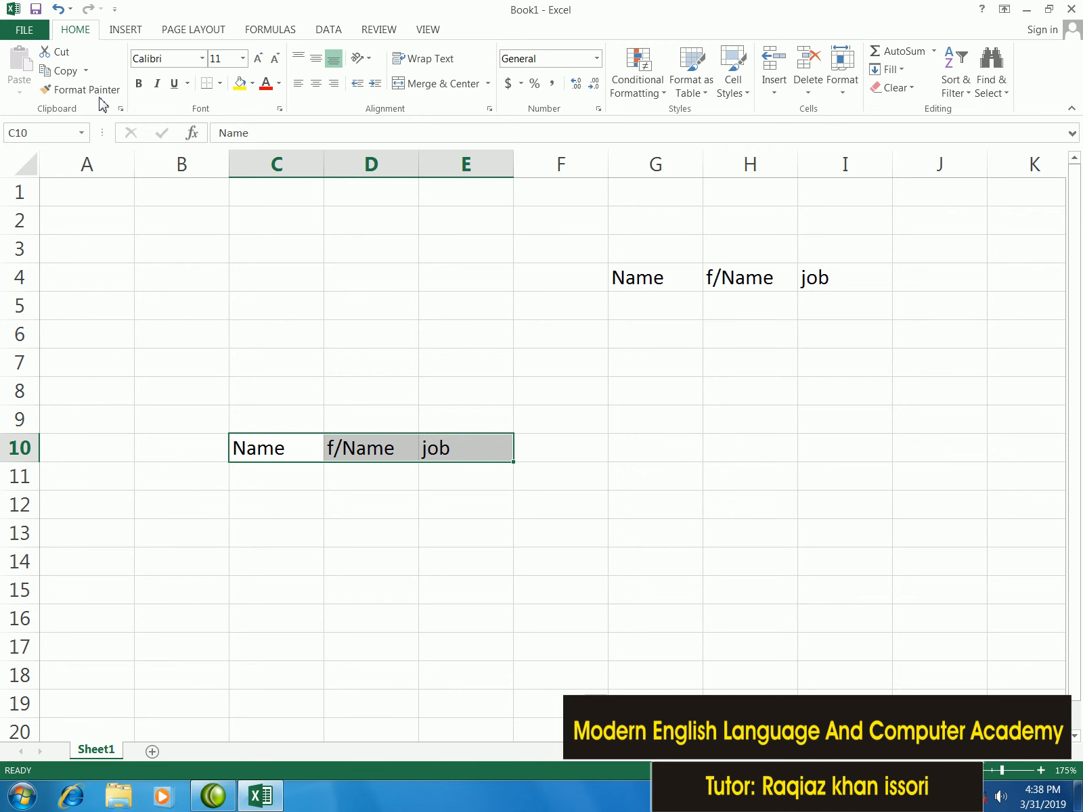
pyautogui.click(258, 315)
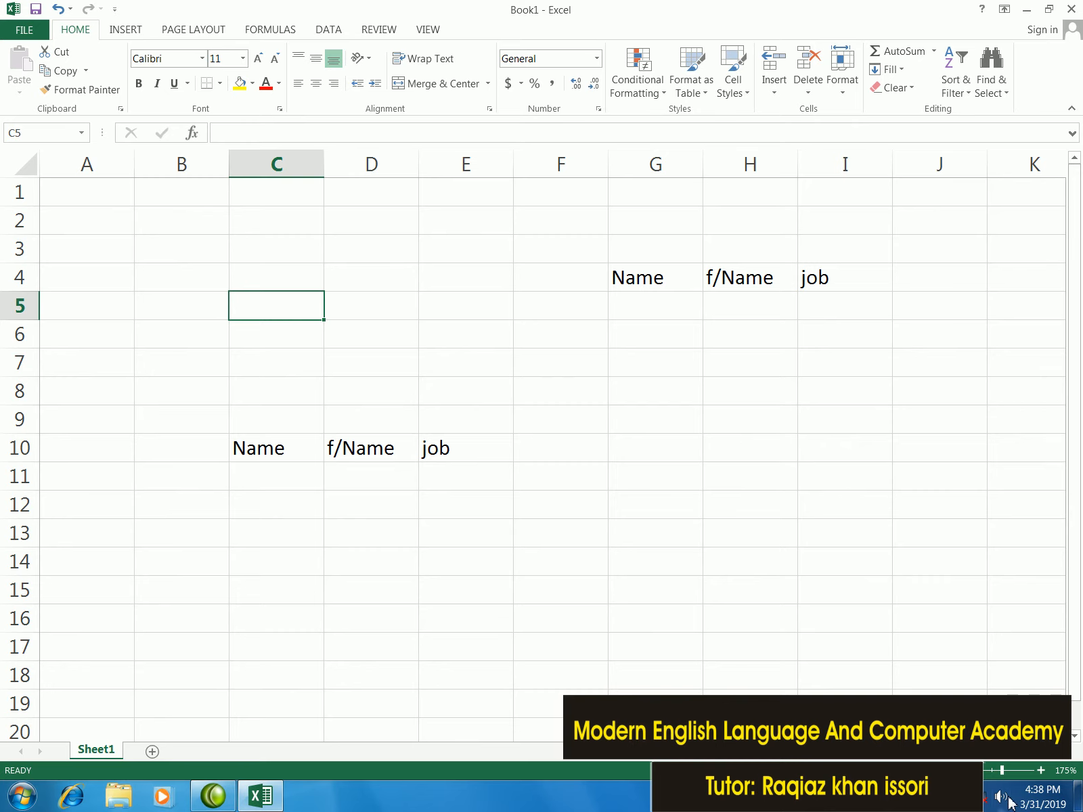
# Increase the font size of the headings in C10:E10 to 20
pyautogui.click(1015, 772)
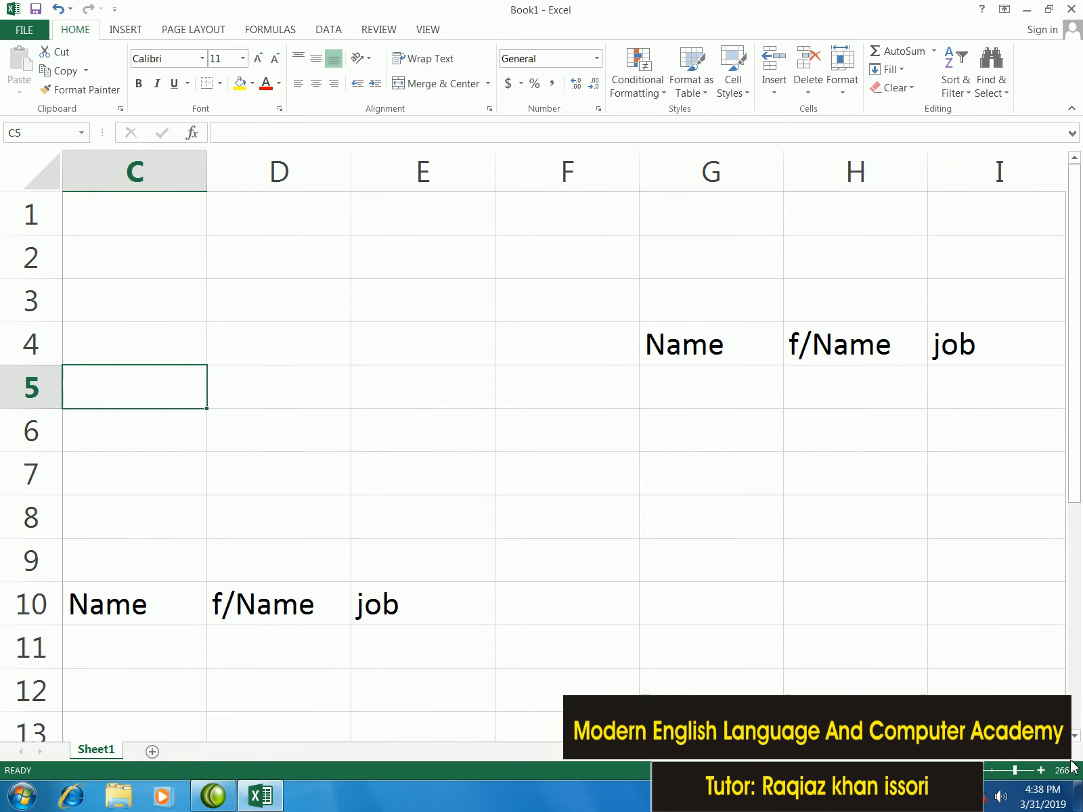
pyautogui.moveTo(812, 751); pyautogui.dragTo(906, 751)
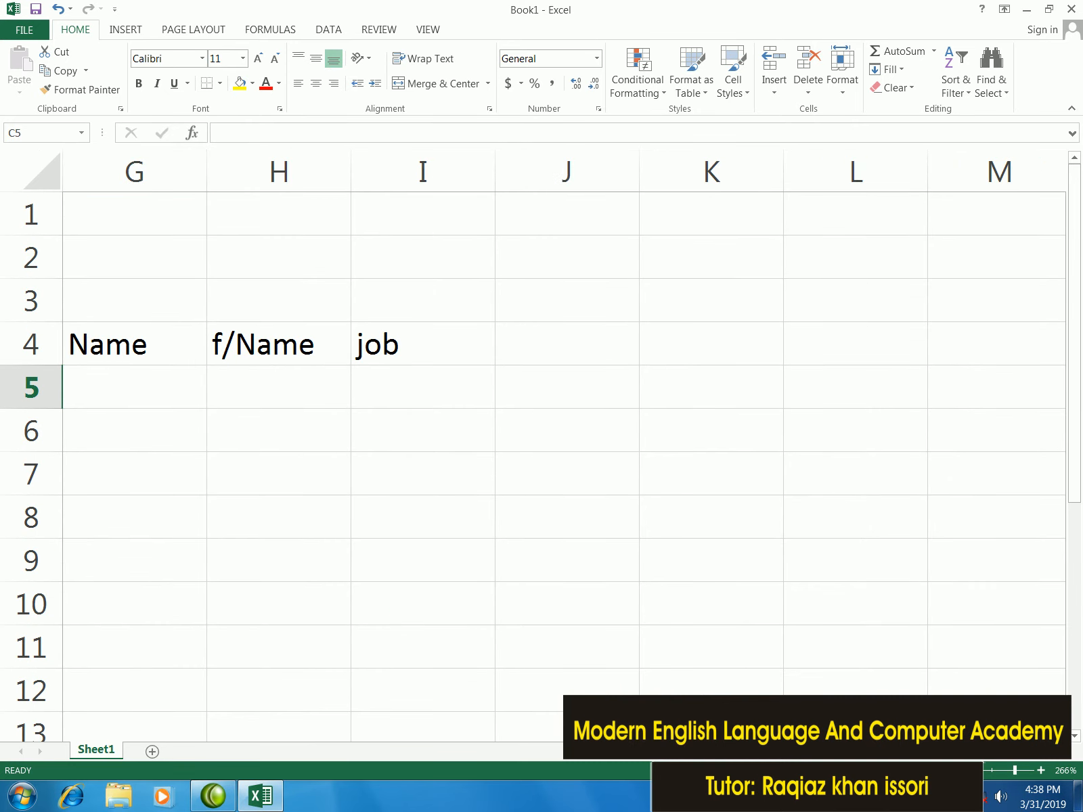
pyautogui.click(671, 749)
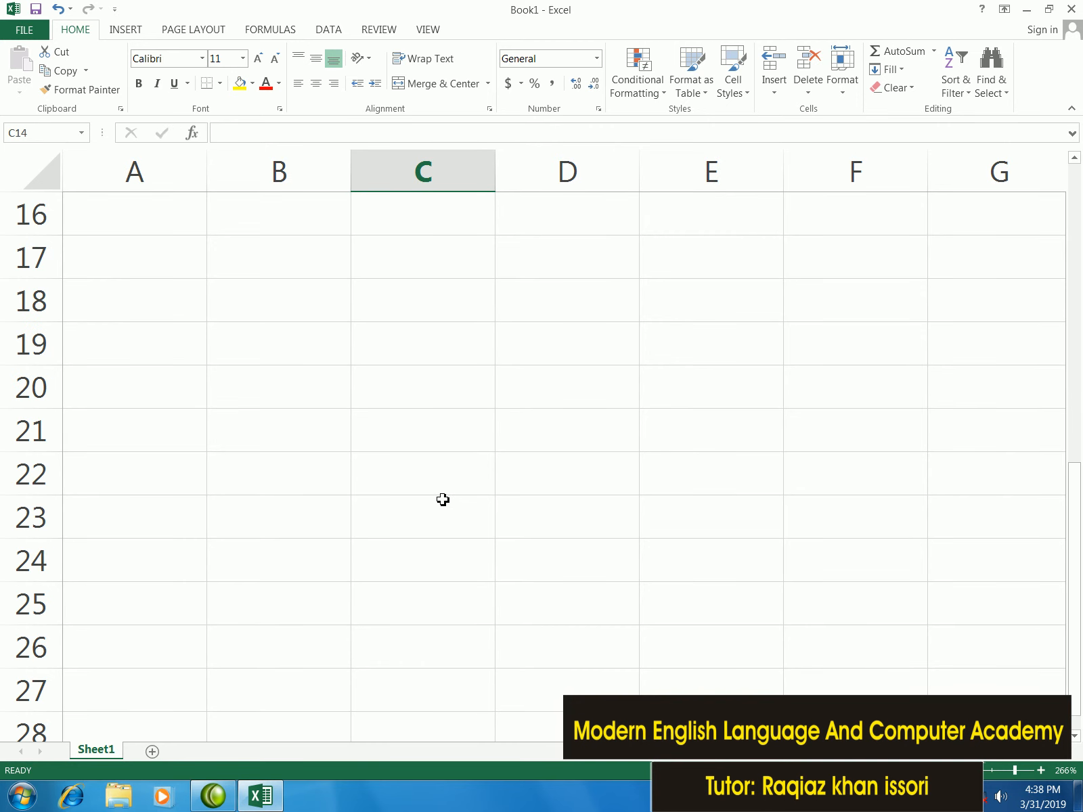
pyautogui.scroll(1, 442, 497)
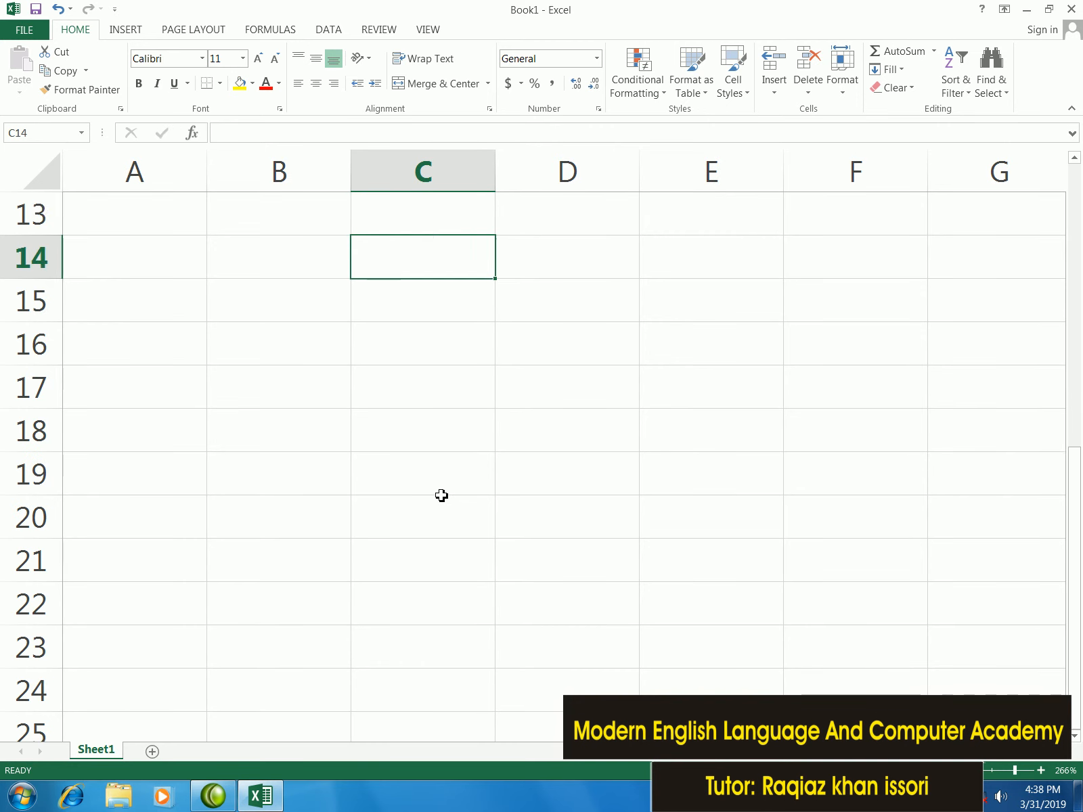
pyautogui.scroll(2, 440, 494)
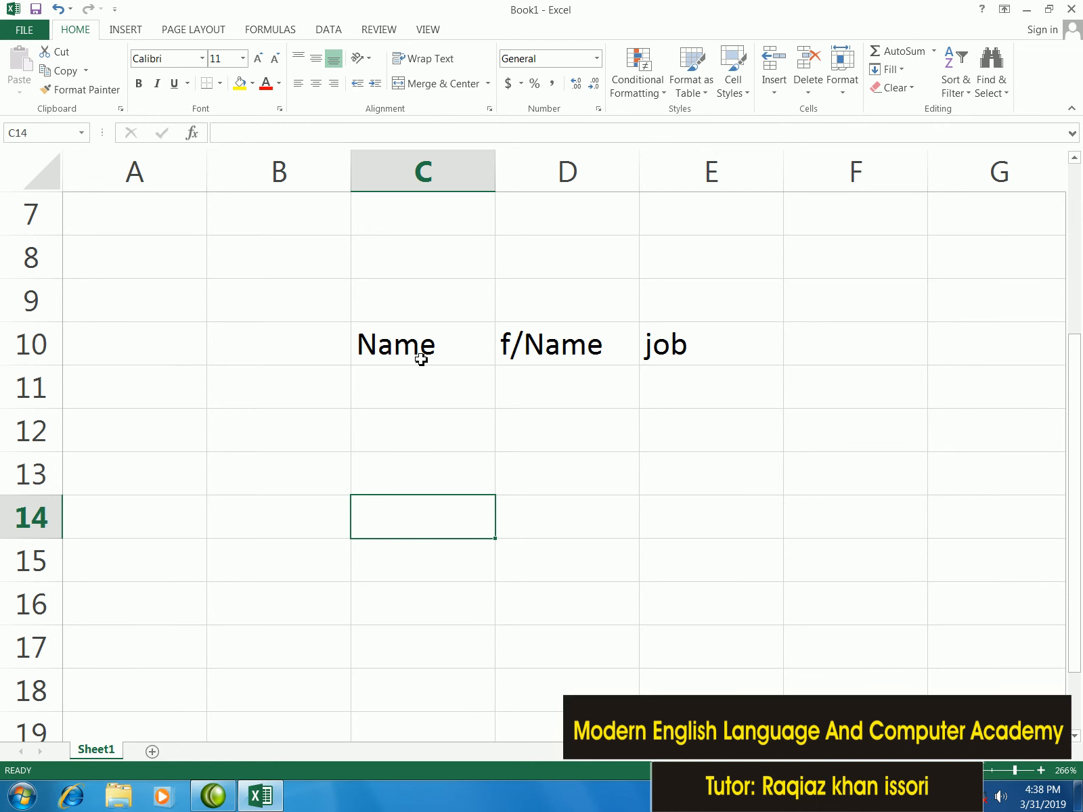
pyautogui.moveTo(421, 360); pyautogui.dragTo(670, 352)
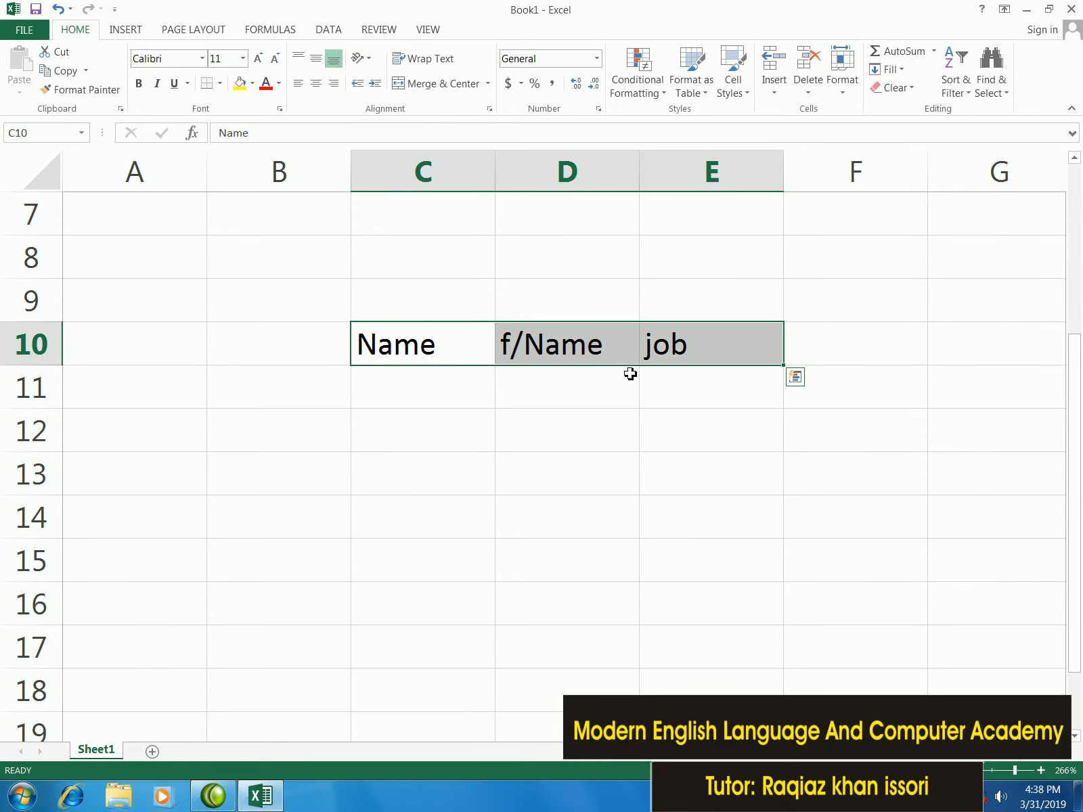
pyautogui.click(260, 60)
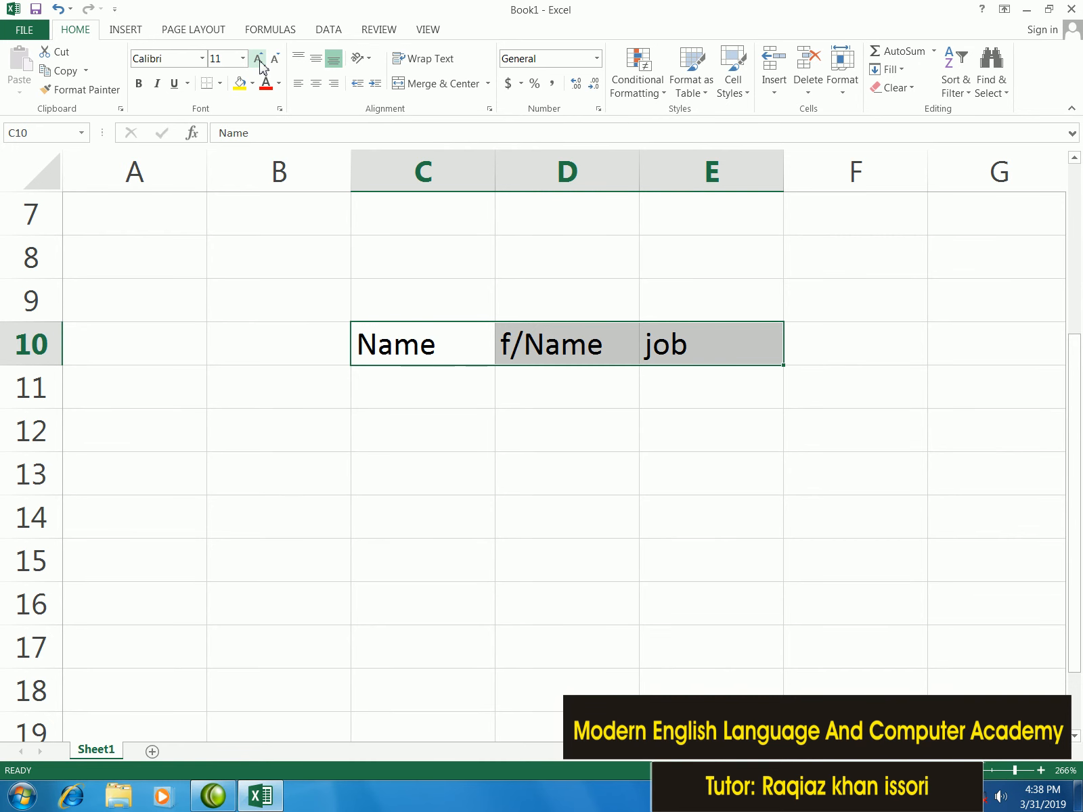
pyautogui.click(260, 59)
pyautogui.click(259, 60)
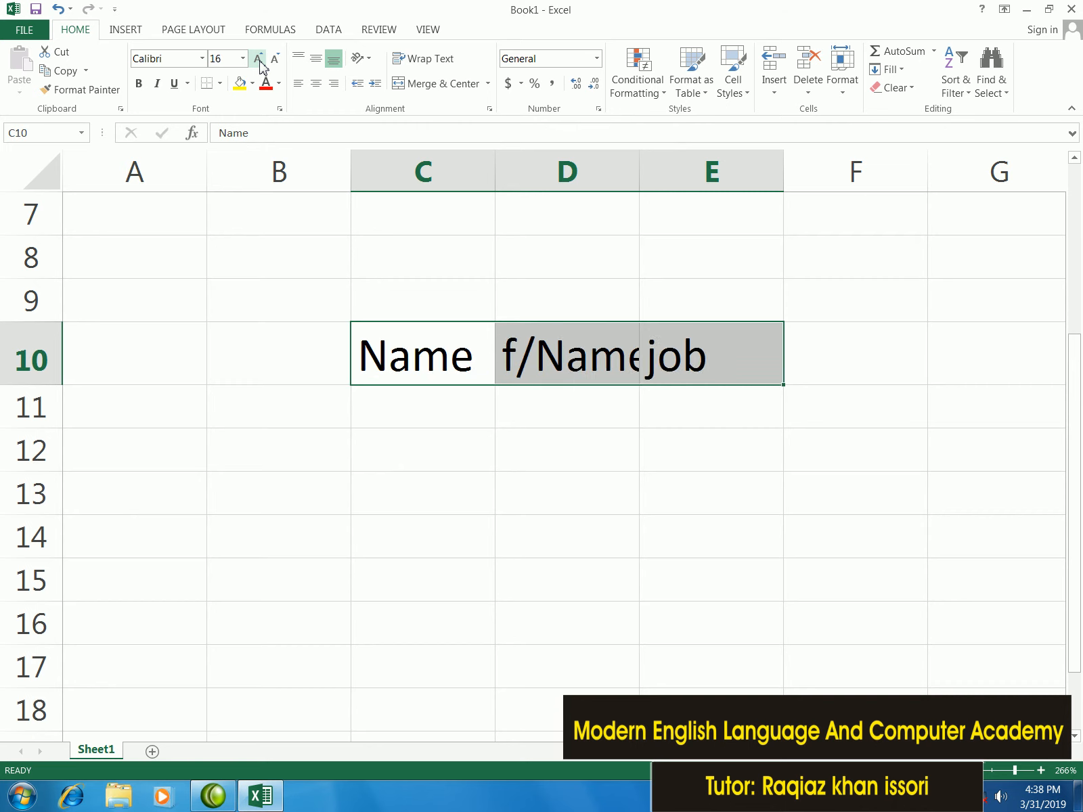
pyautogui.click(259, 59)
pyautogui.click(260, 60)
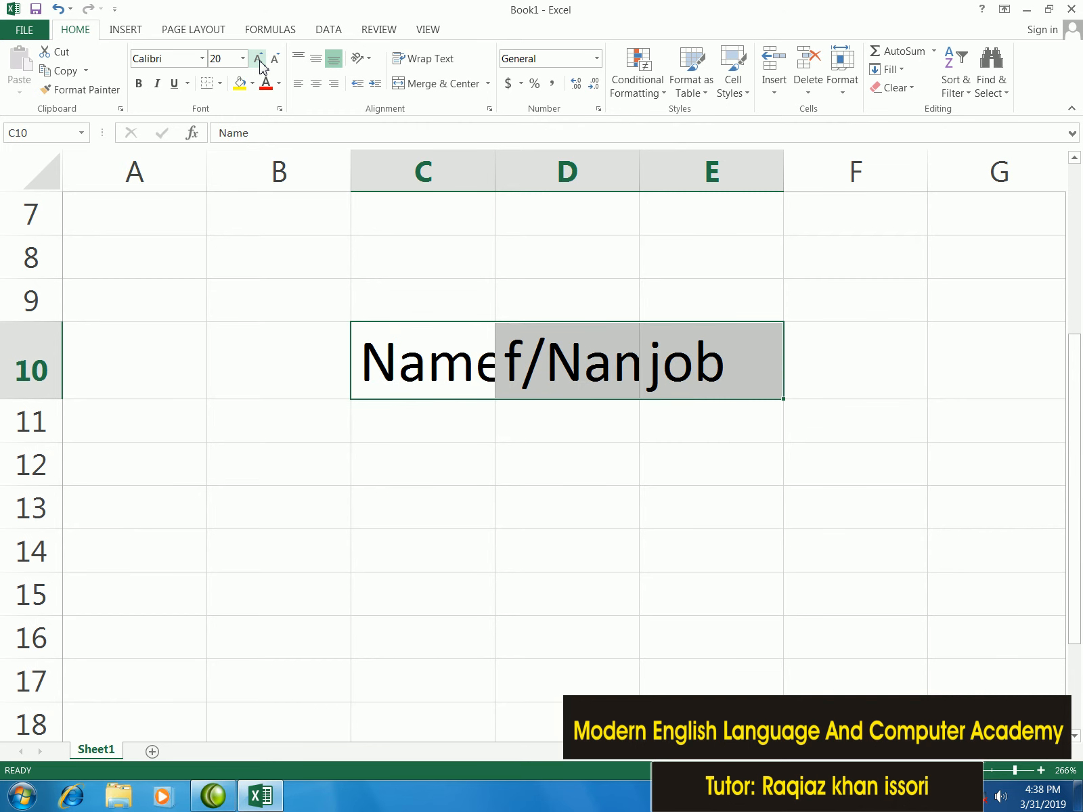
# Reduce the font size of the headings in C10:E10 to 14
pyautogui.click(277, 64)
pyautogui.click(277, 64)
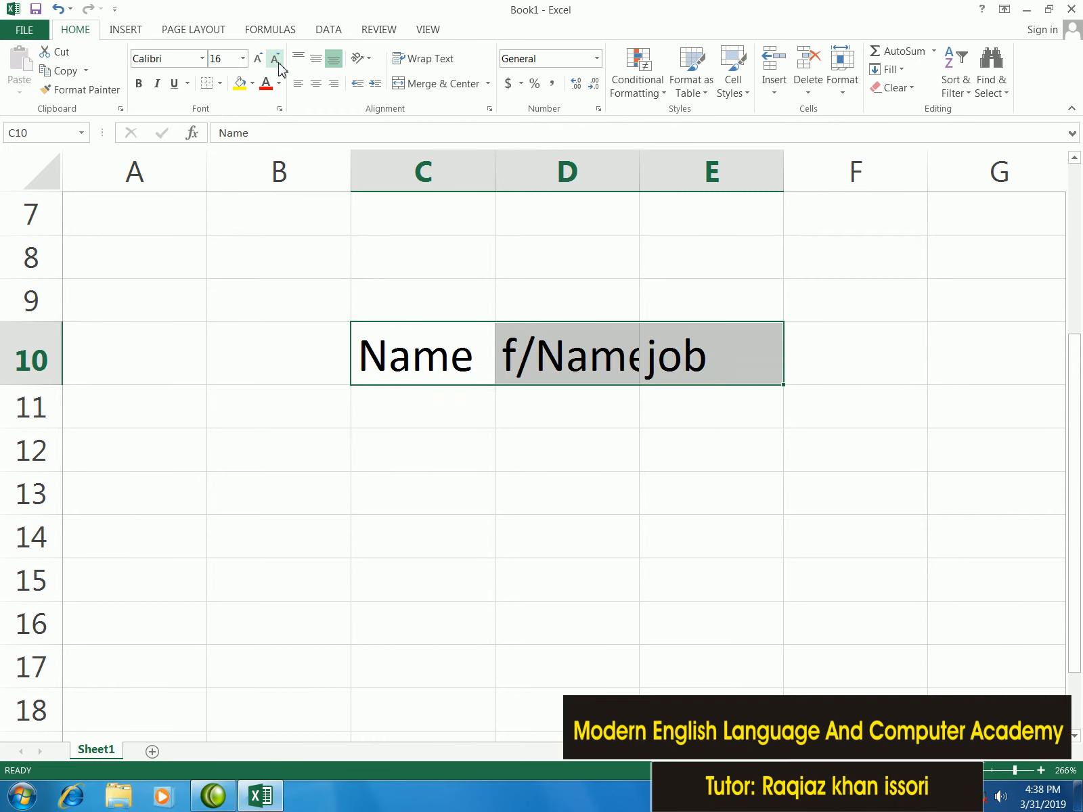
pyautogui.click(277, 64)
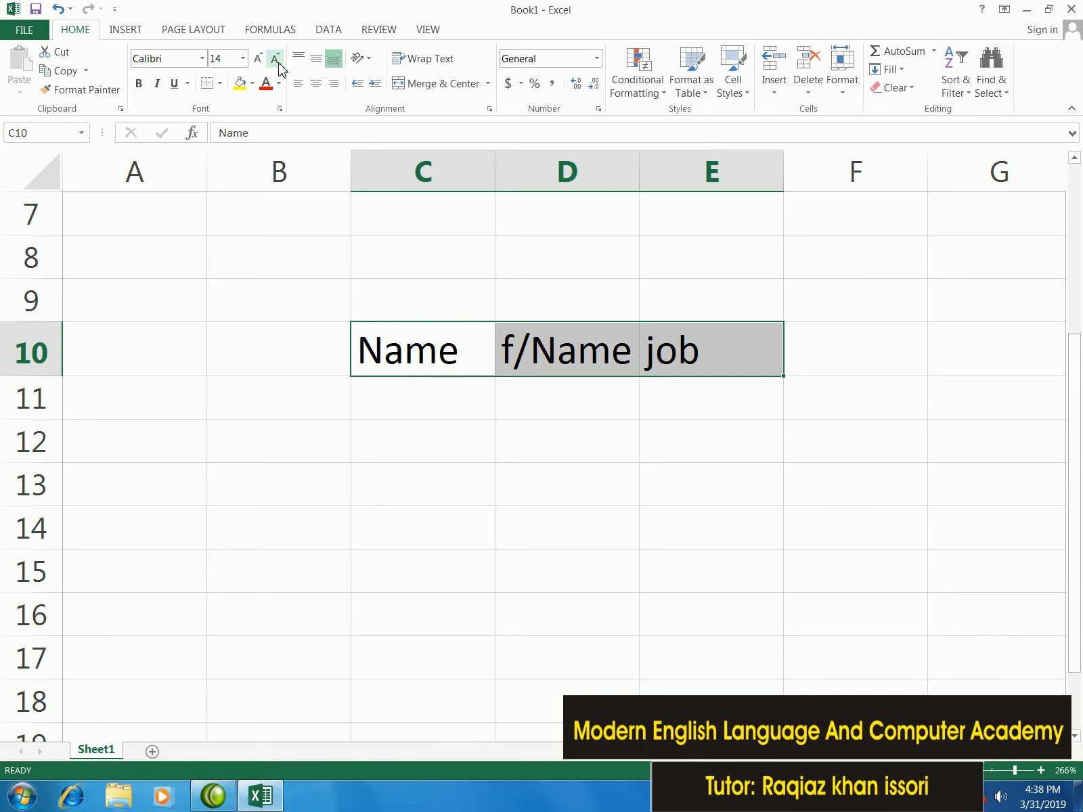
# Increase the font size of the headings in C10:E10 to 18, and select cell D12
pyautogui.click(258, 59)
pyautogui.click(258, 59)
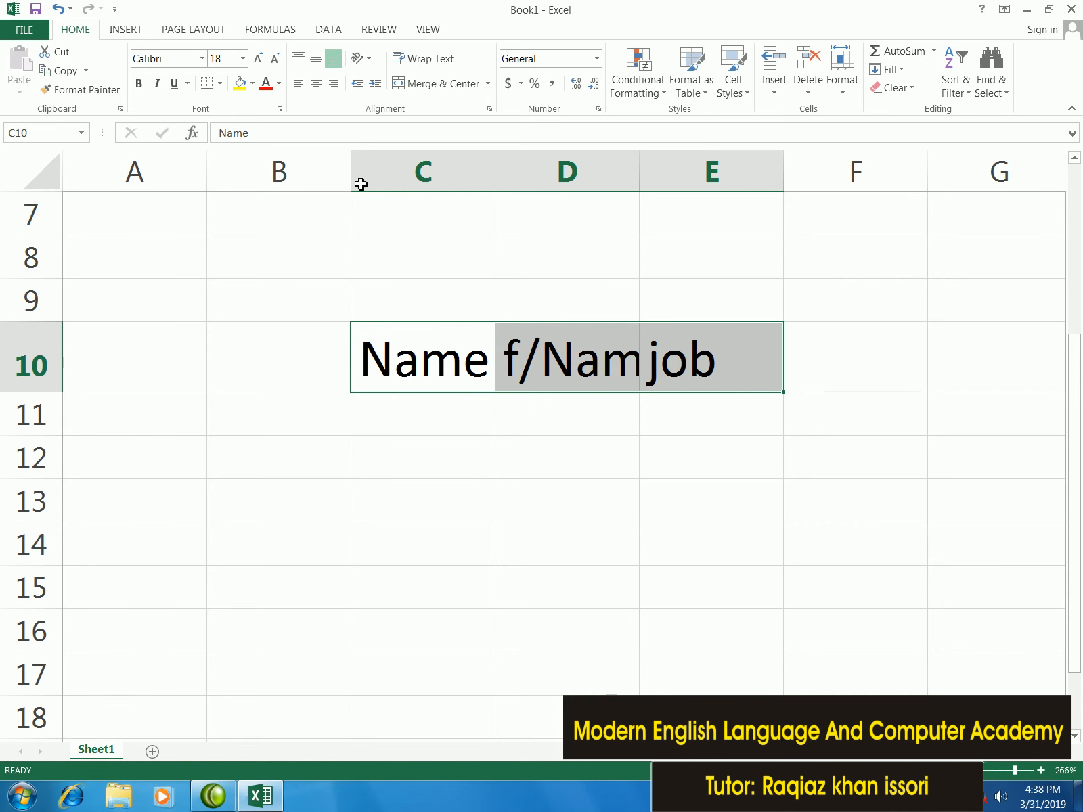
pyautogui.click(587, 475)
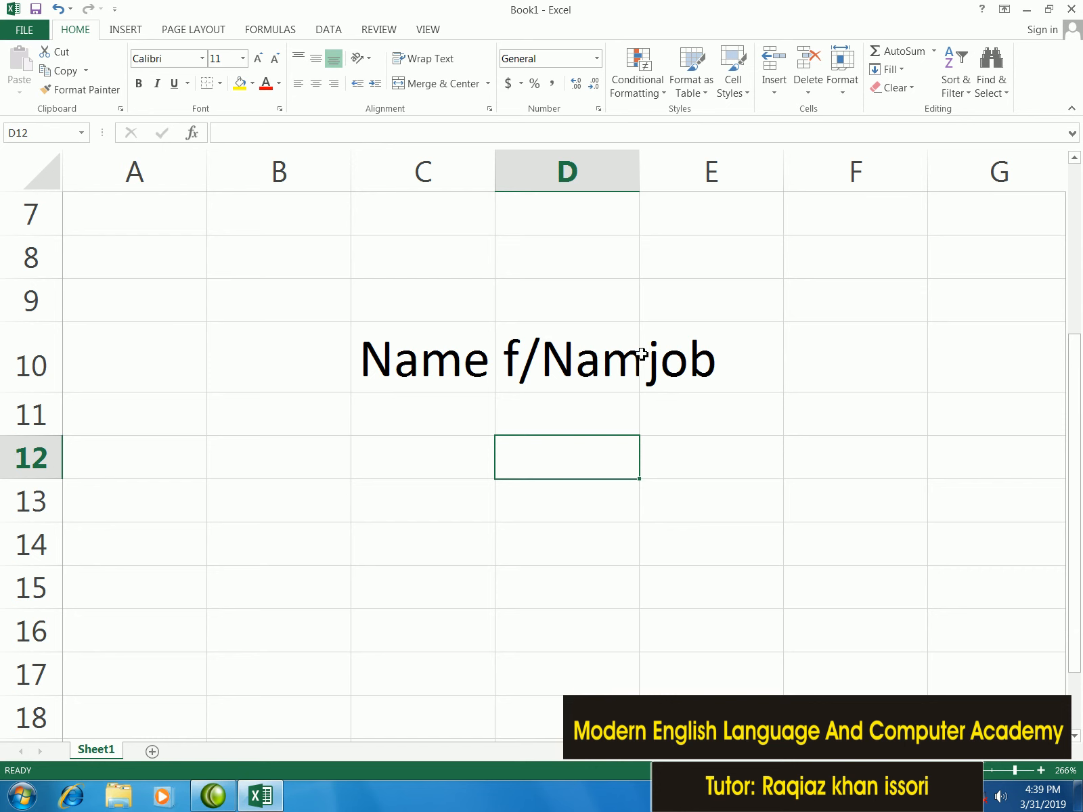
# Try to AutoFit column D to the f/Name heading, and undo the width change
pyautogui.doubleClick(640, 190)
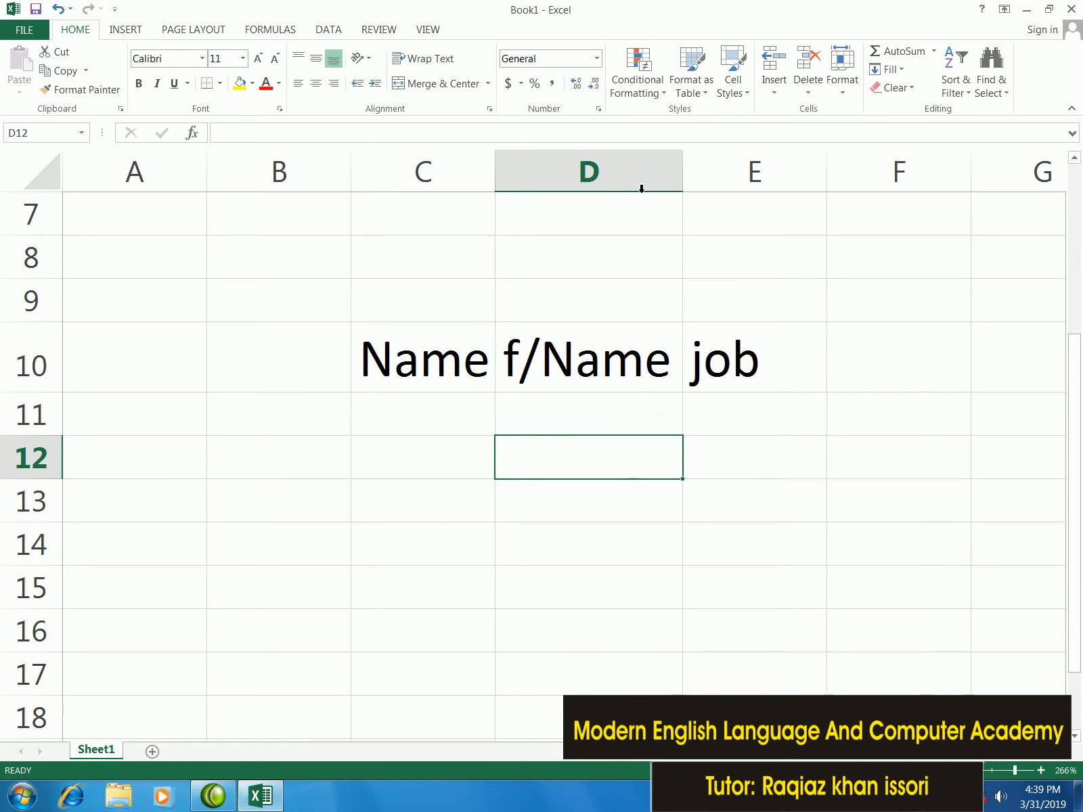
pyautogui.click(585, 361)
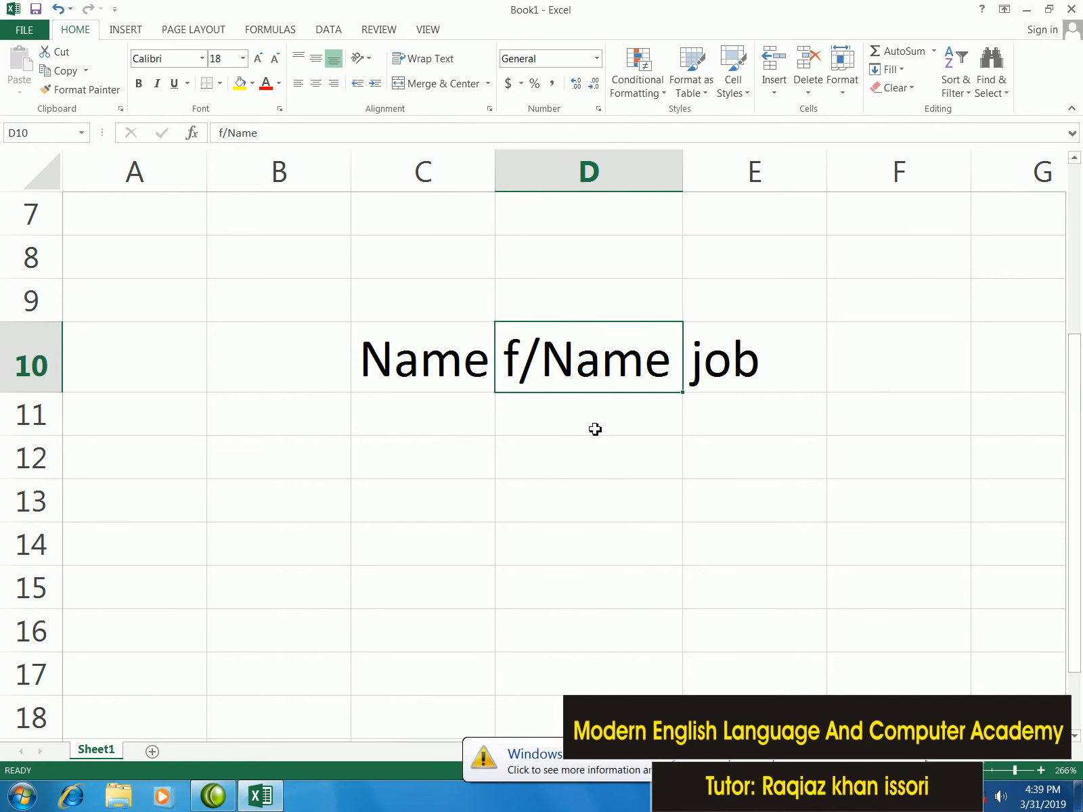
pyautogui.hotkey('ctrl', 'z')
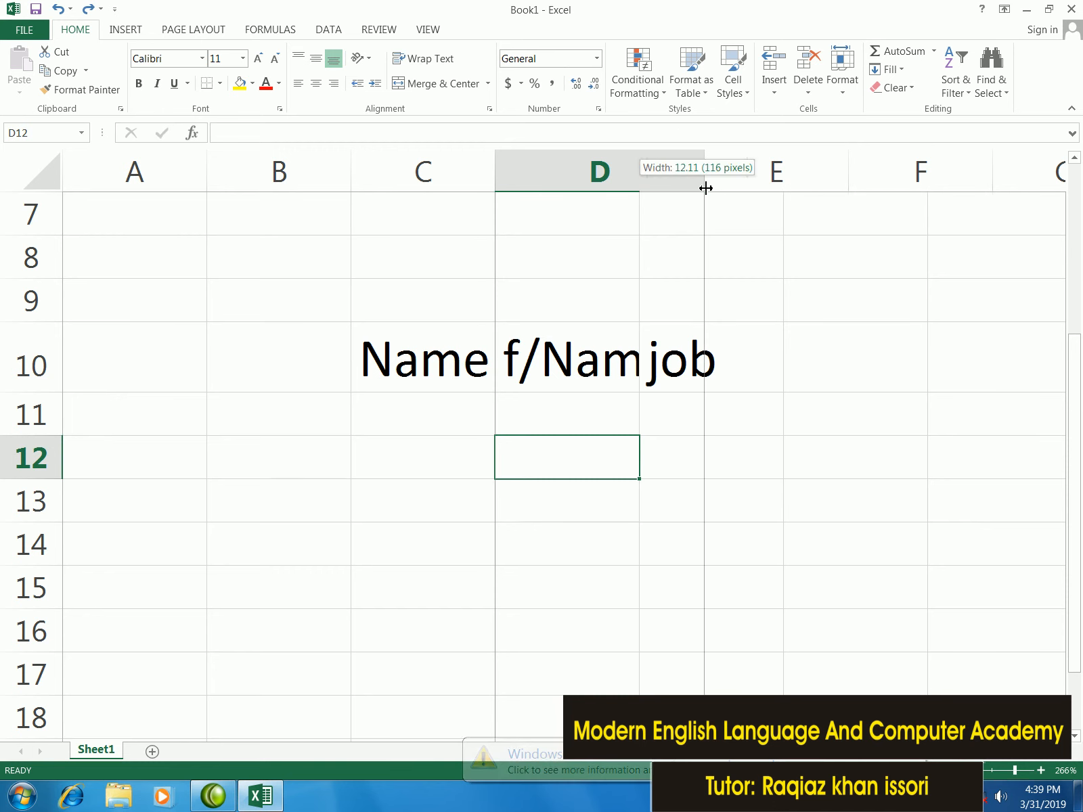
# Widen column D to about 12.11 and reduce the font size of the headings in C10:E10 to 16
pyautogui.doubleClick(640, 187)
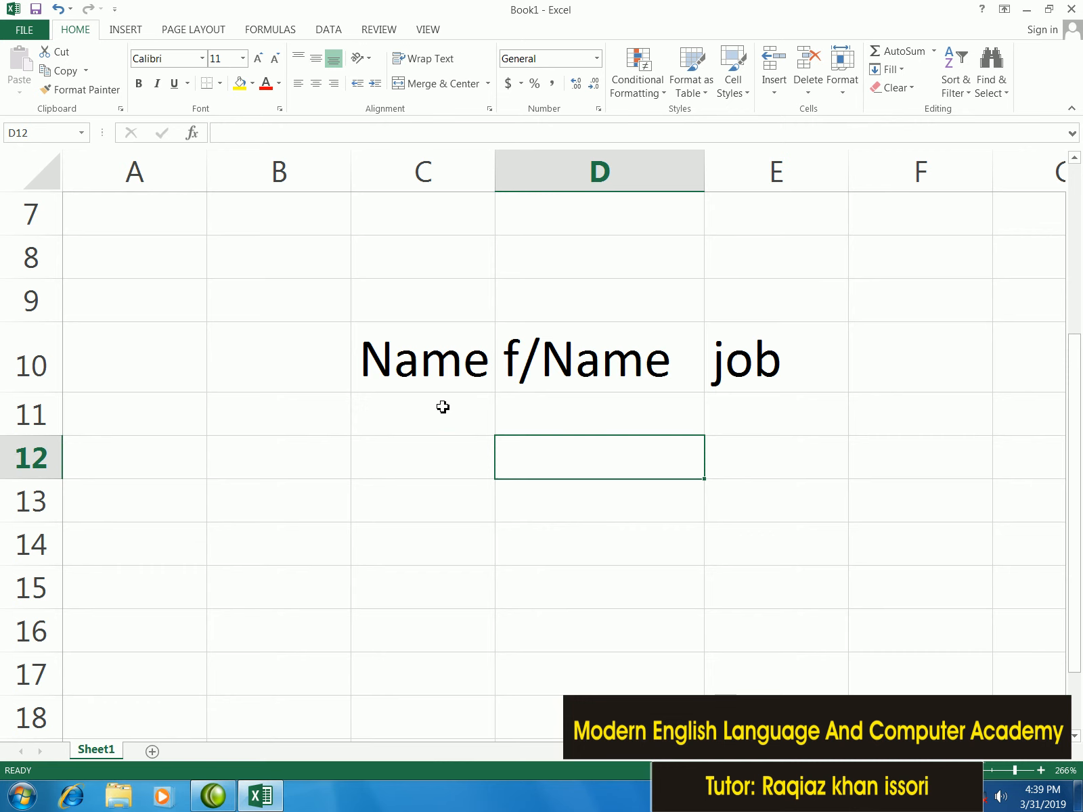
pyautogui.moveTo(446, 379); pyautogui.dragTo(725, 369)
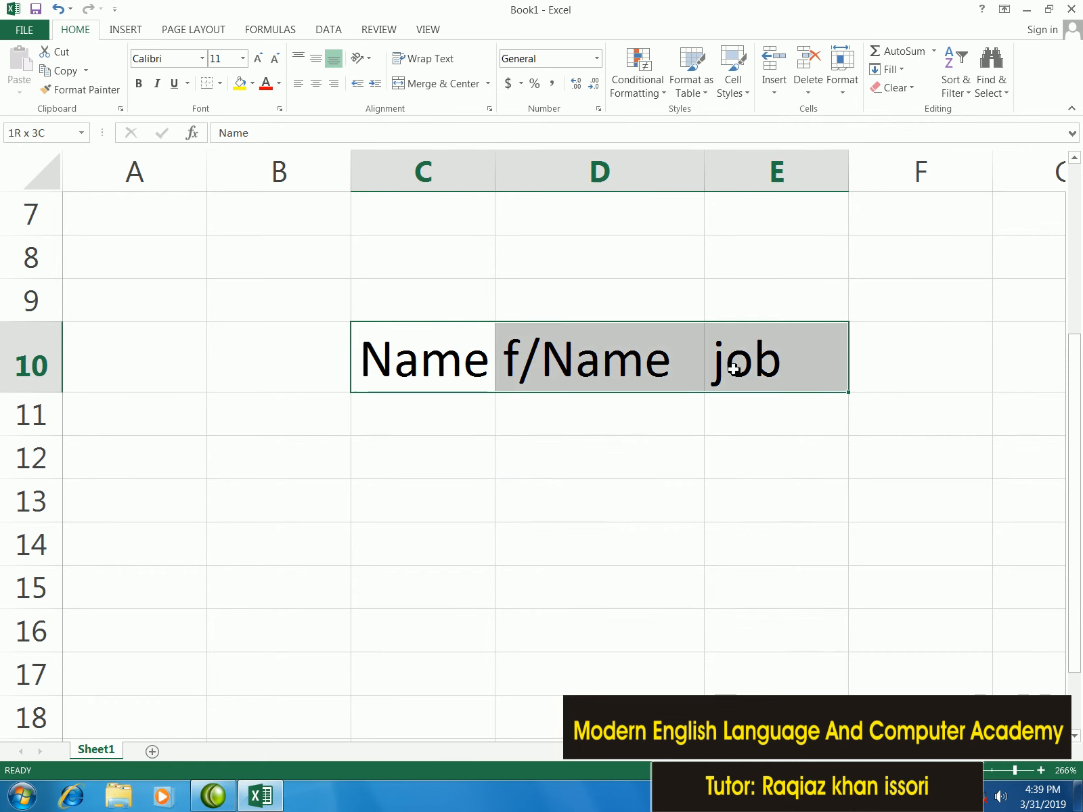
pyautogui.click(276, 60)
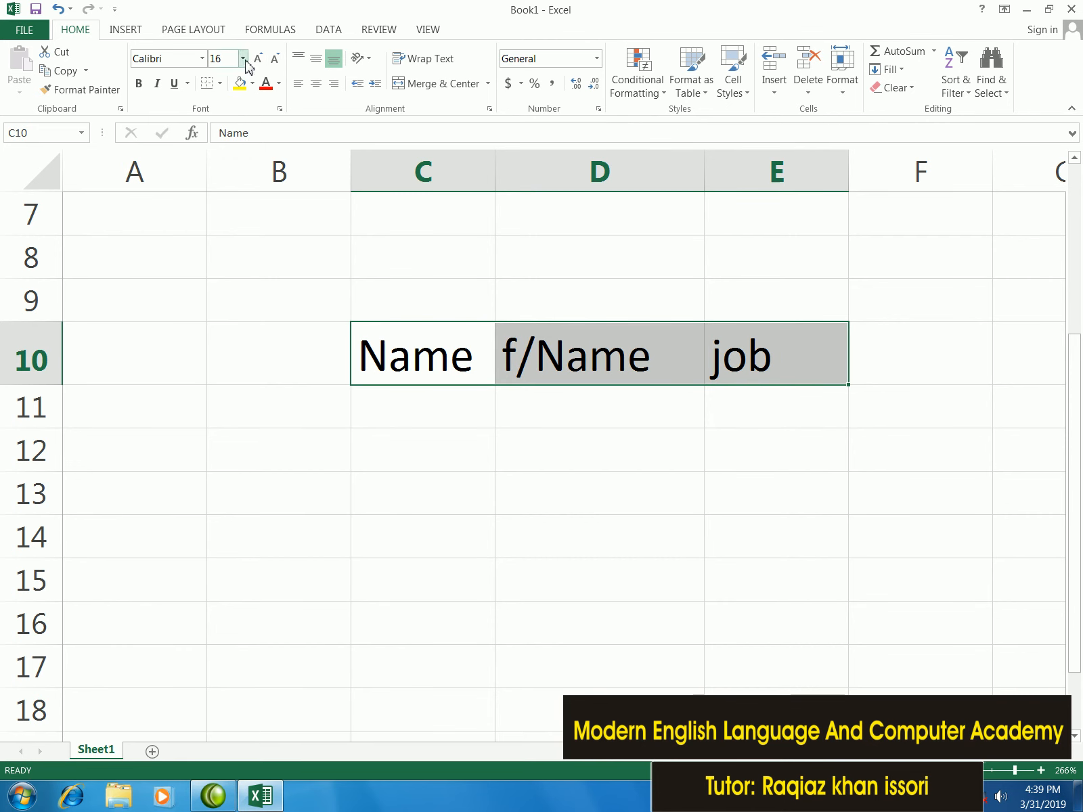
pyautogui.click(244, 61)
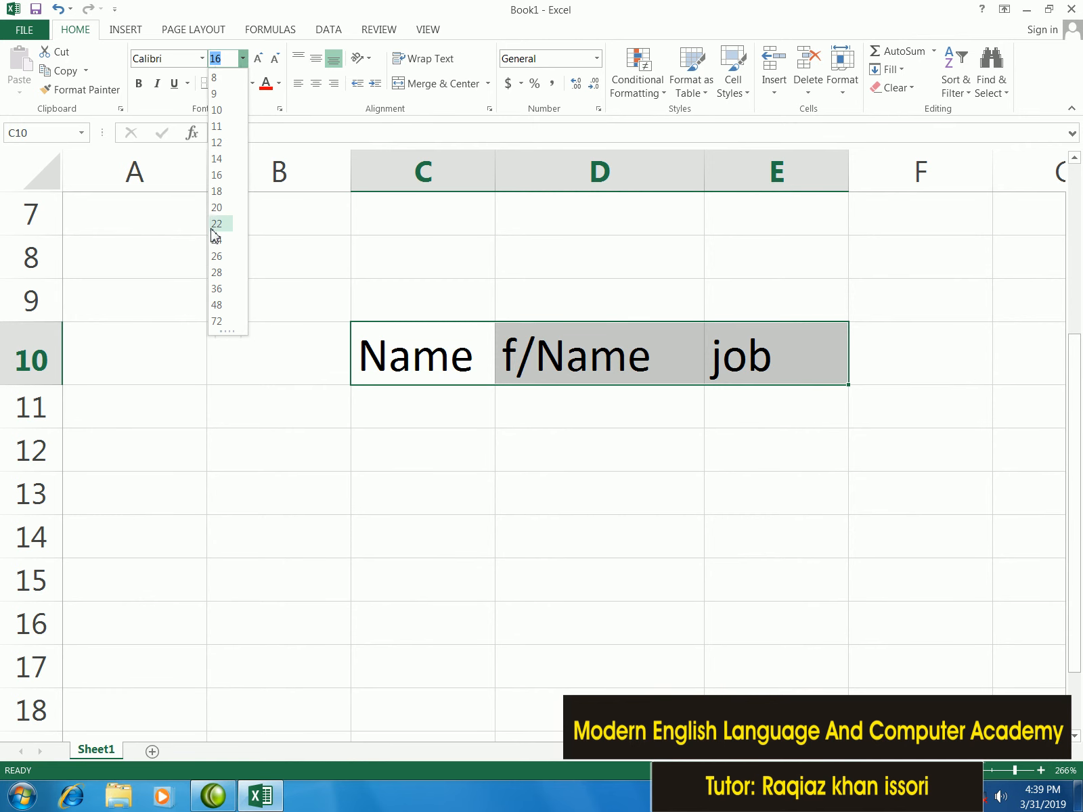
pyautogui.click(299, 205)
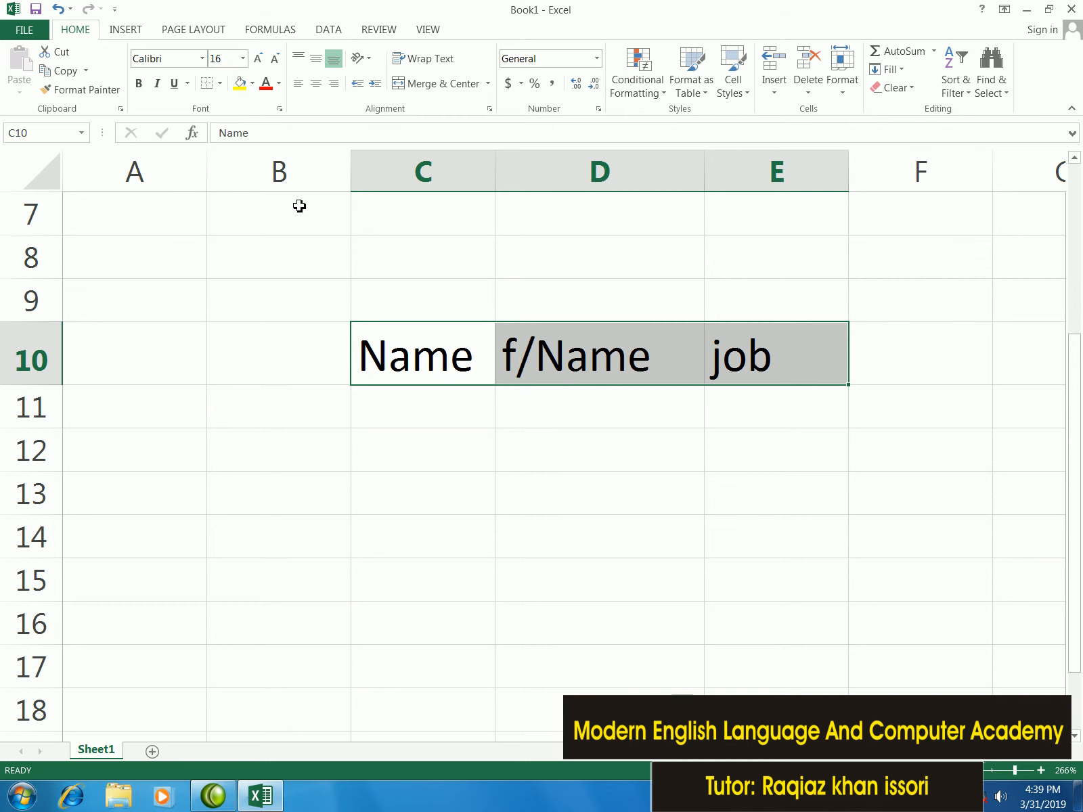
# Format the headings in C10:E10 with the Adobe Fangsong Std R font in bold, italic and double underline
pyautogui.click(202, 59)
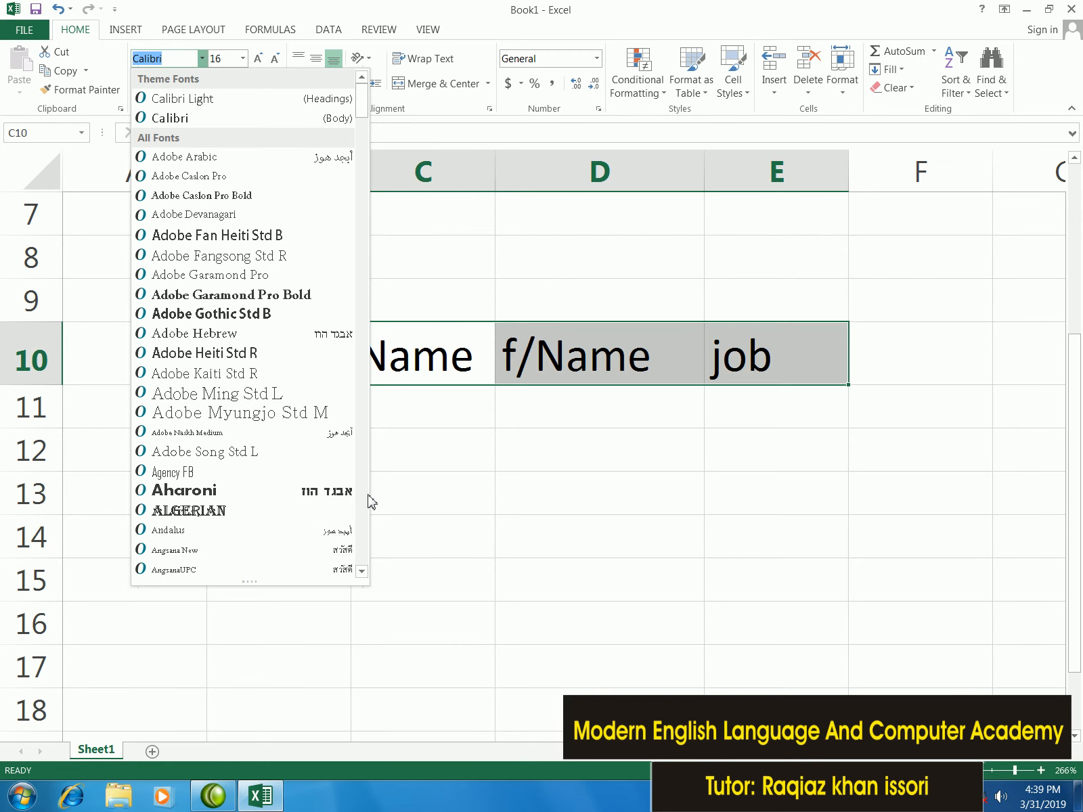
pyautogui.click(175, 256)
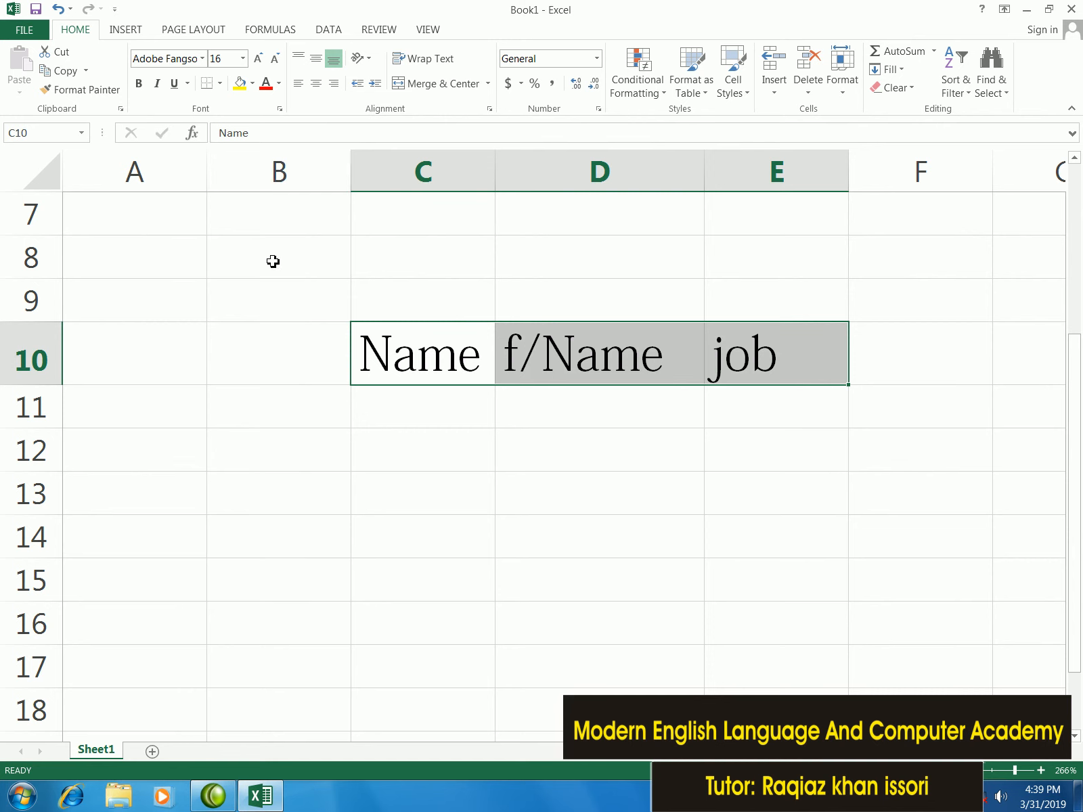
pyautogui.click(140, 84)
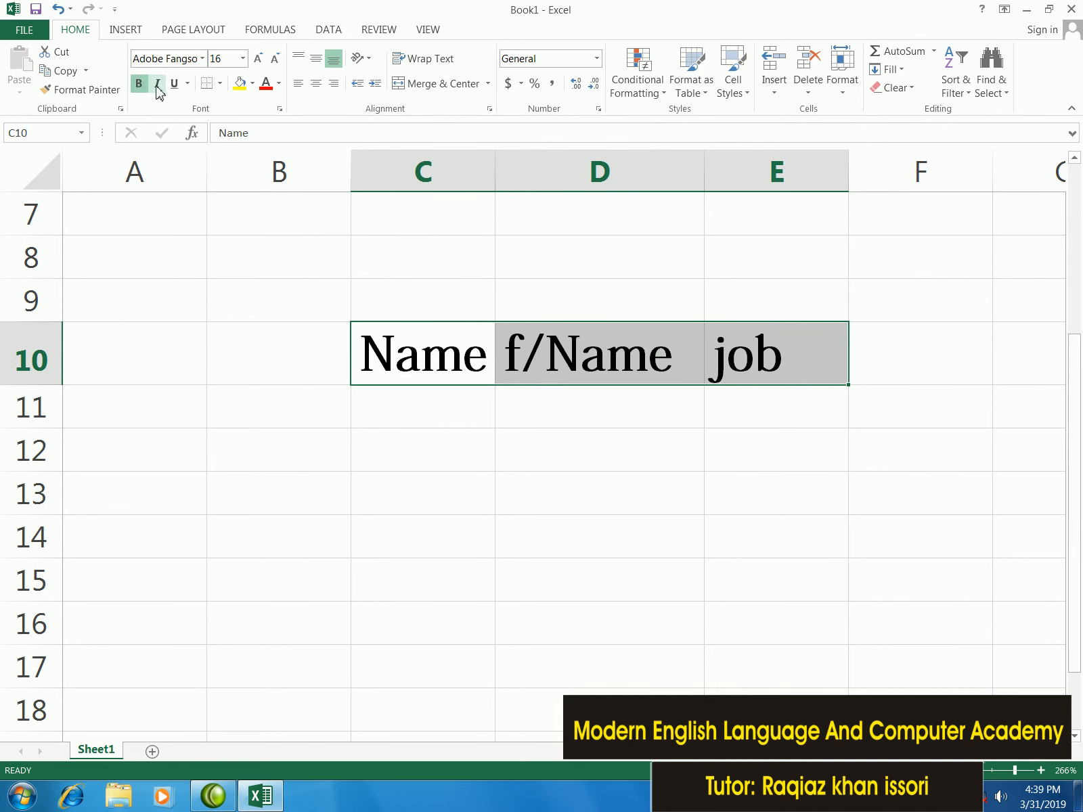
pyautogui.click(157, 84)
pyautogui.click(175, 83)
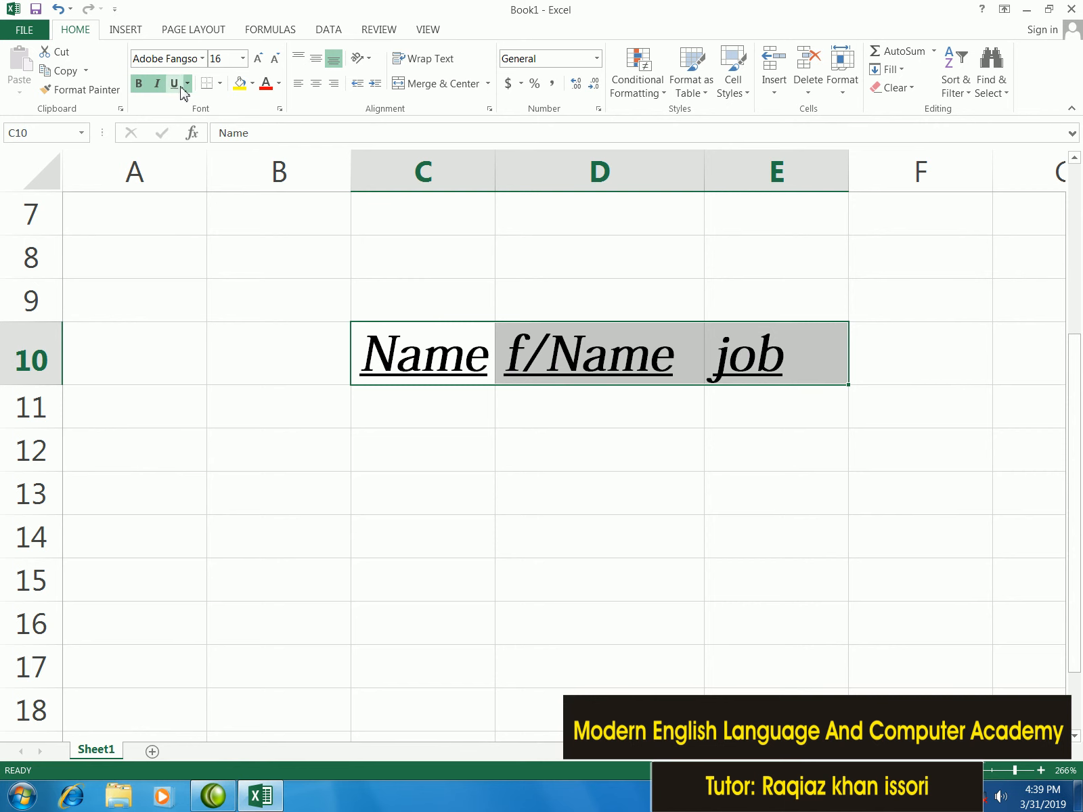
pyautogui.click(191, 83)
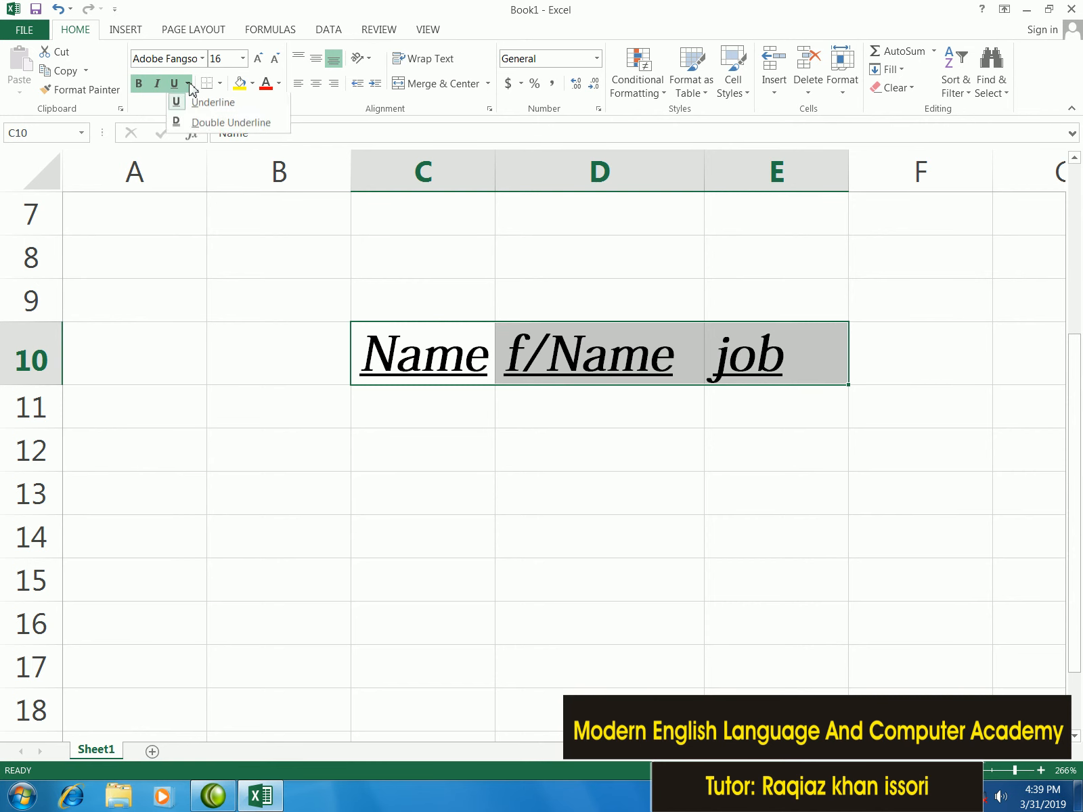
pyautogui.click(199, 123)
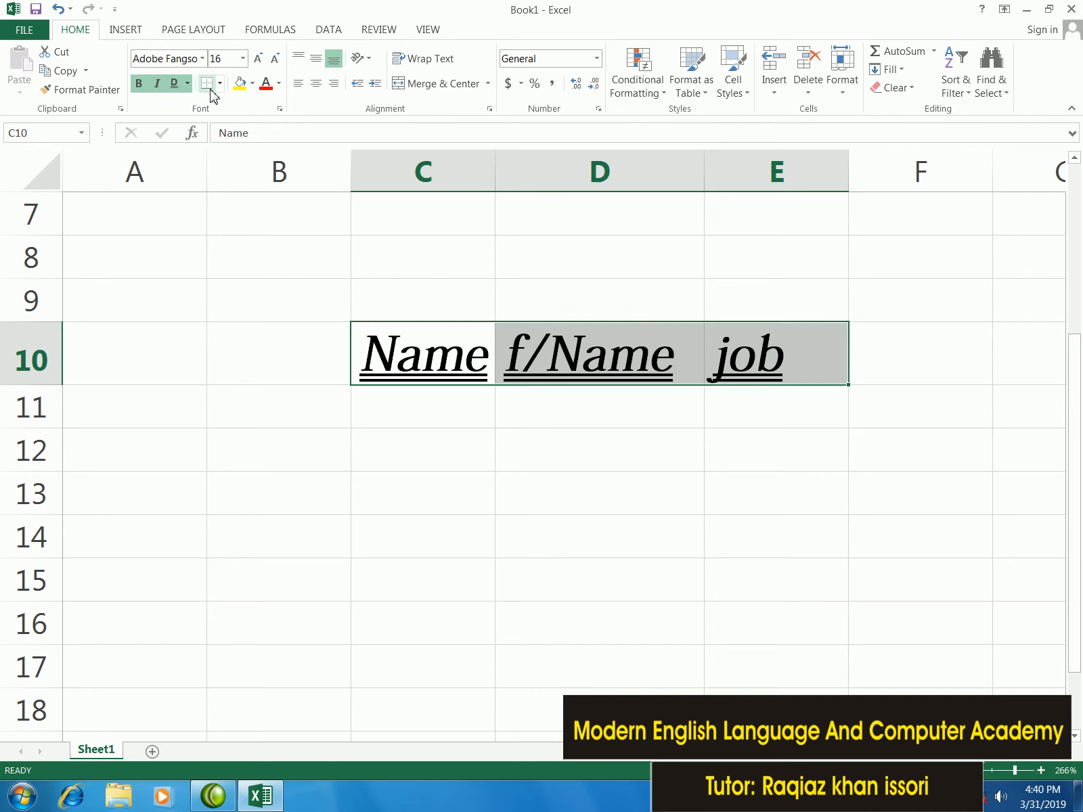
# Fill the heading cells C10:E10 with light green and color their text orange
pyautogui.click(252, 82)
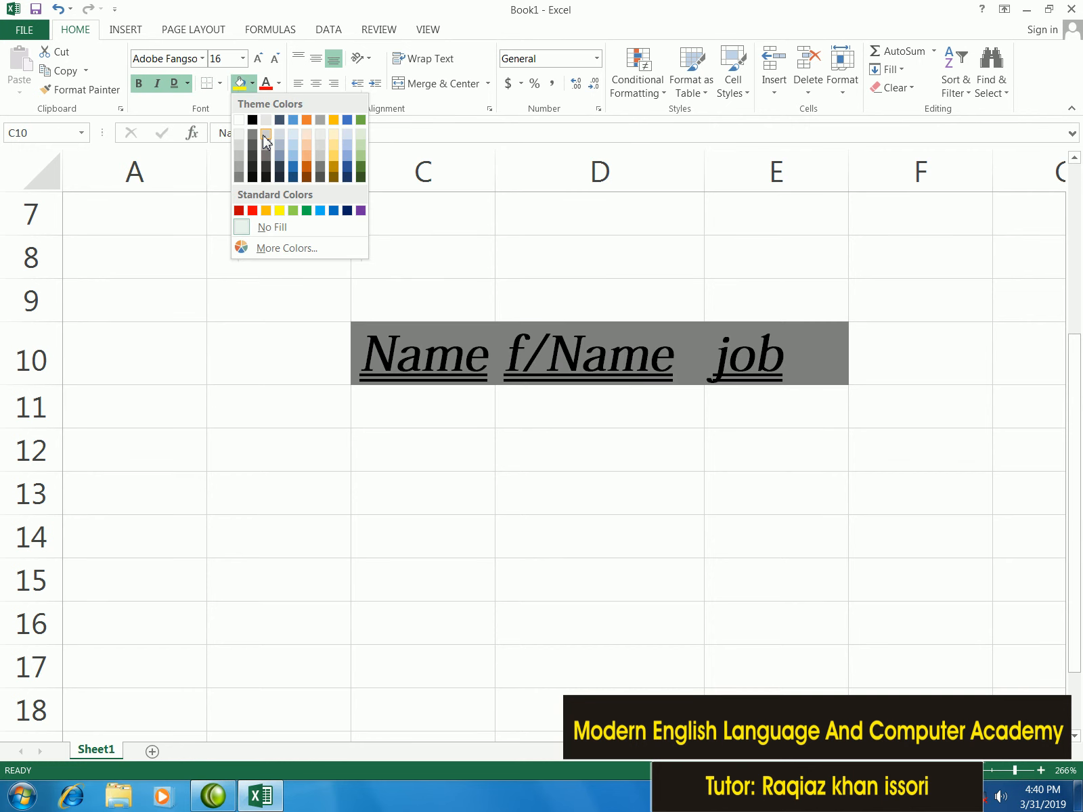
pyautogui.click(361, 155)
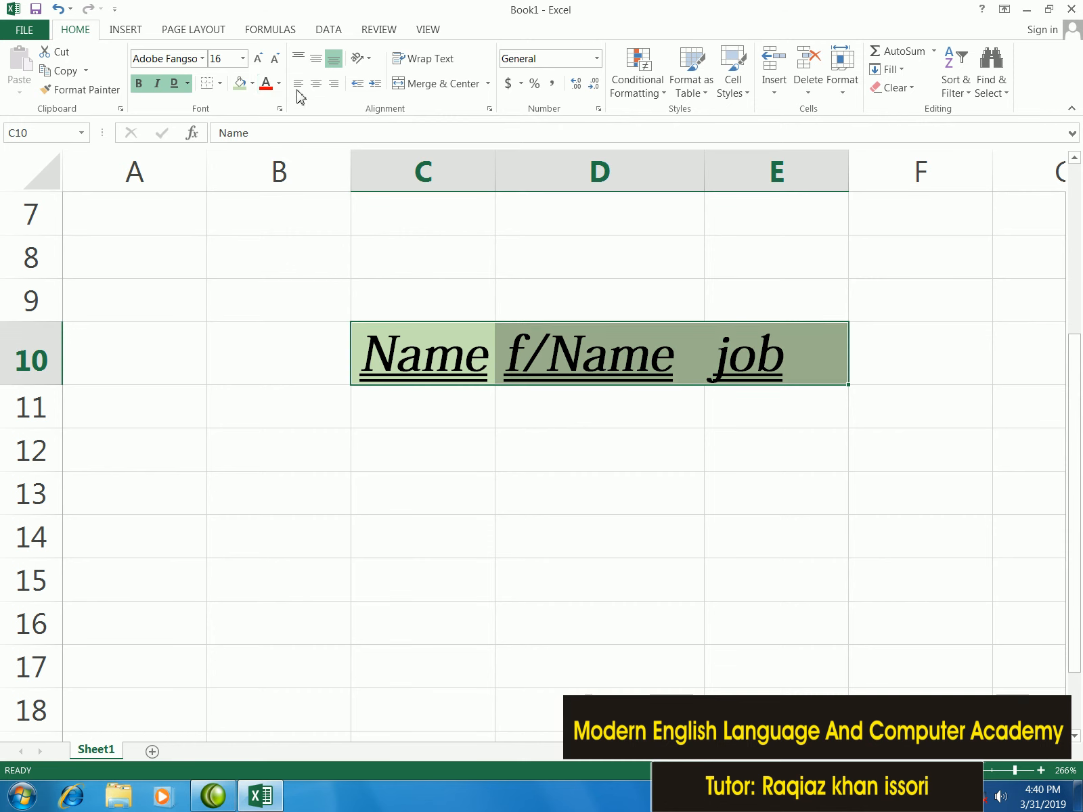
pyautogui.click(278, 82)
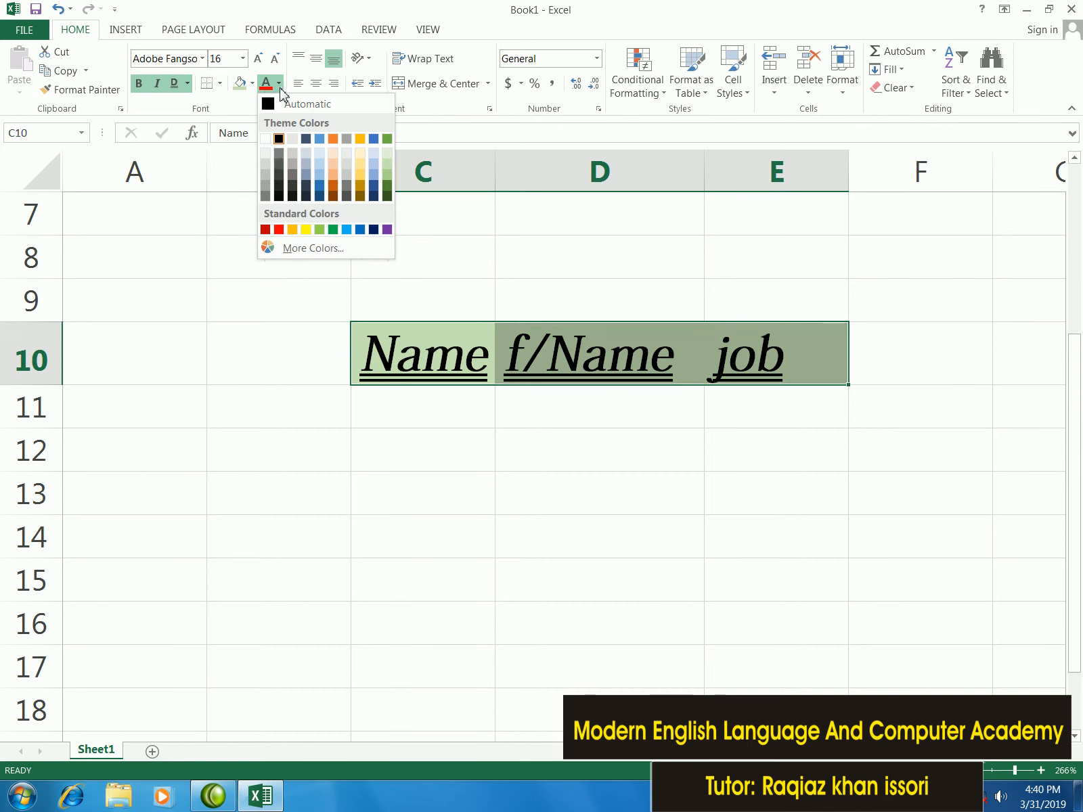
pyautogui.click(292, 229)
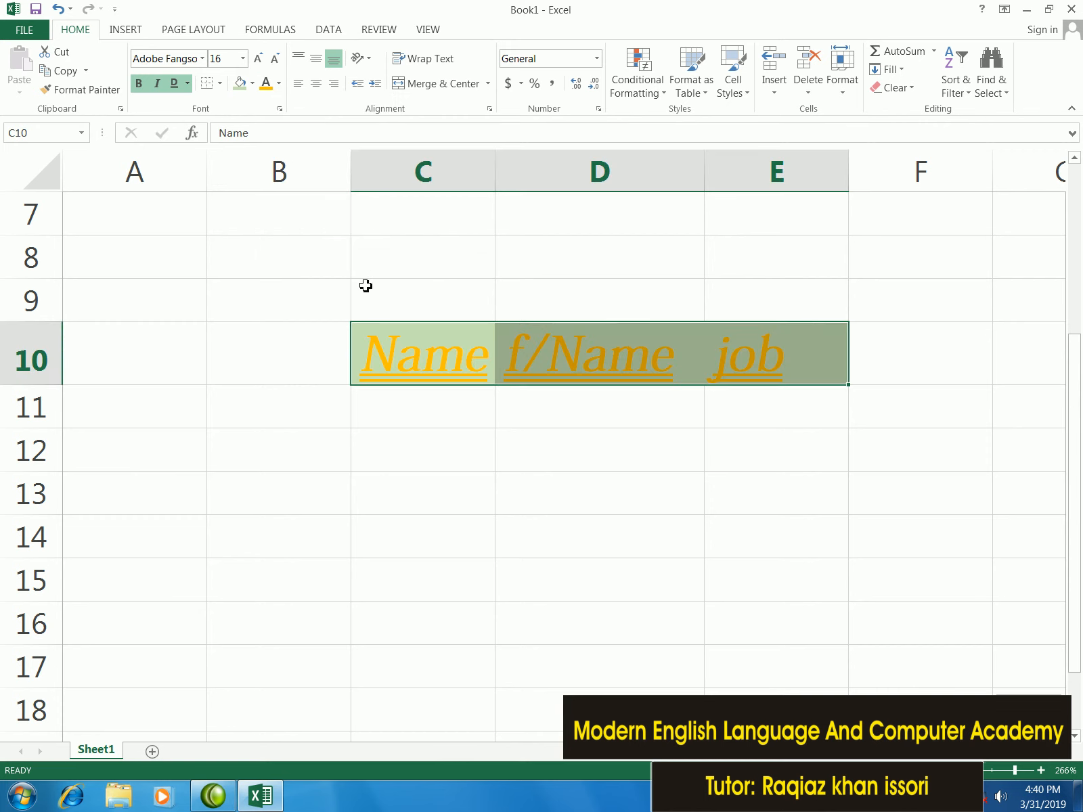
# Change the text color of the headings in C10:E10 to red, and select cell C8
pyautogui.click(278, 83)
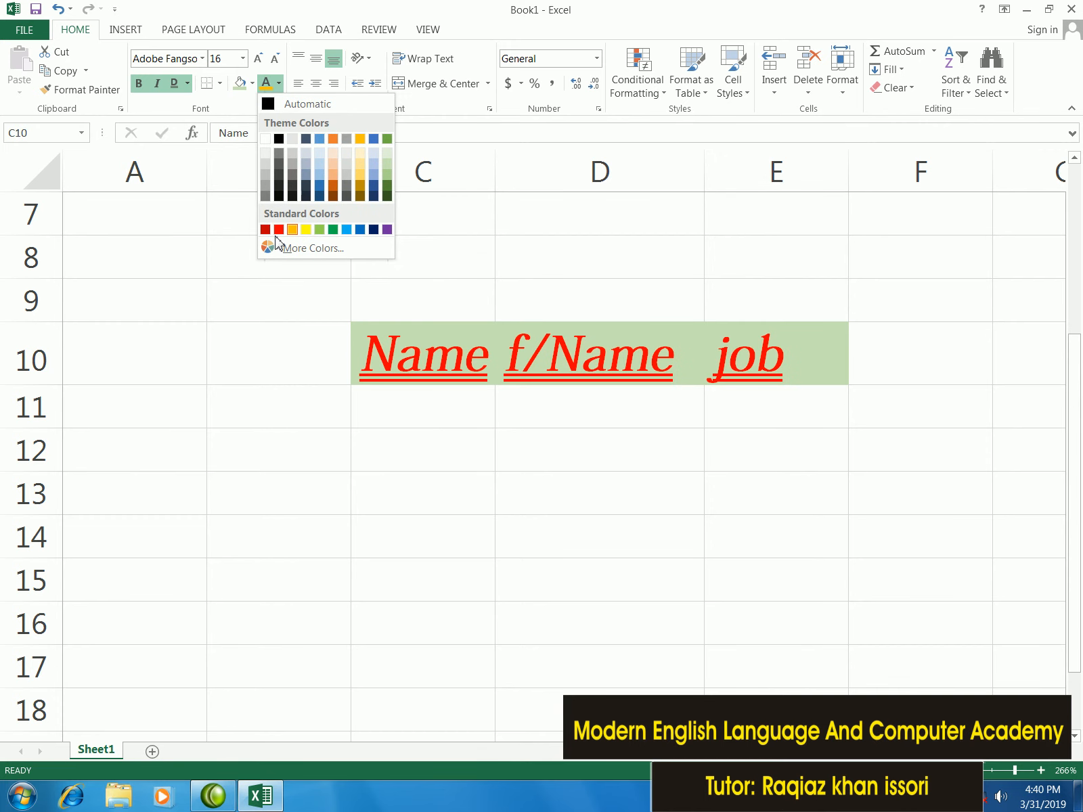
pyautogui.click(279, 230)
pyautogui.click(361, 239)
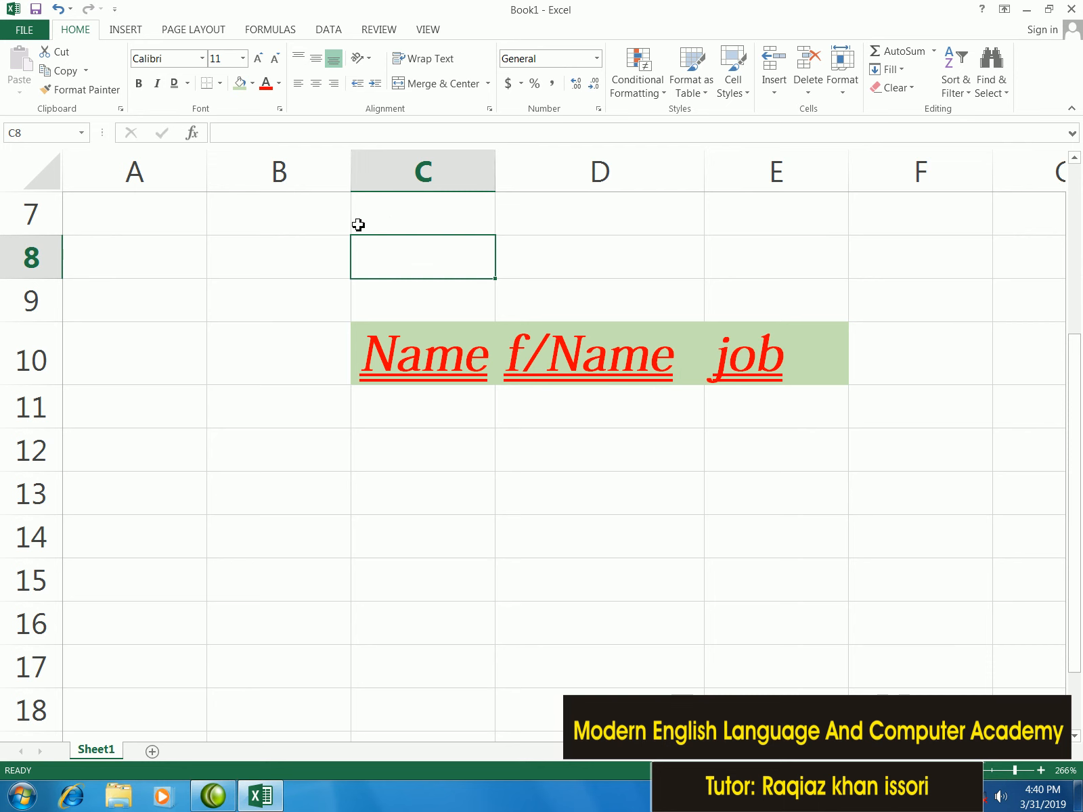
pyautogui.moveTo(377, 366); pyautogui.dragTo(771, 628)
pyautogui.click(597, 496)
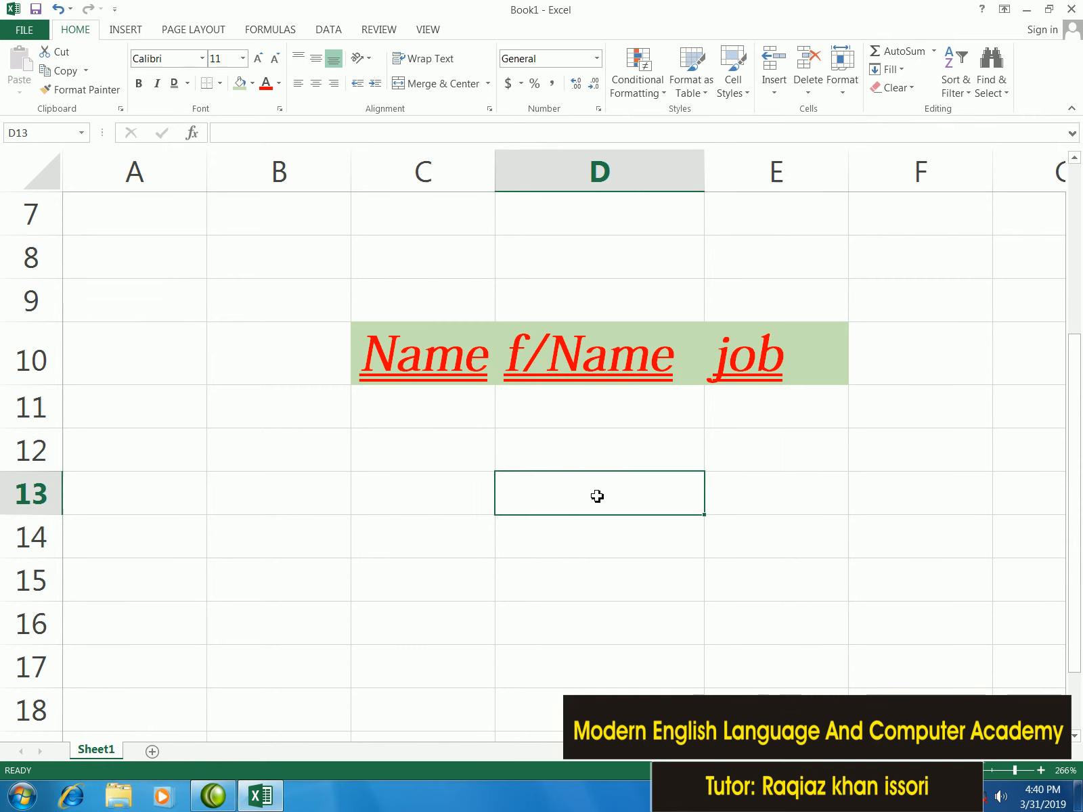
pyautogui.click(367, 425)
pyautogui.click(558, 442)
pyautogui.click(532, 493)
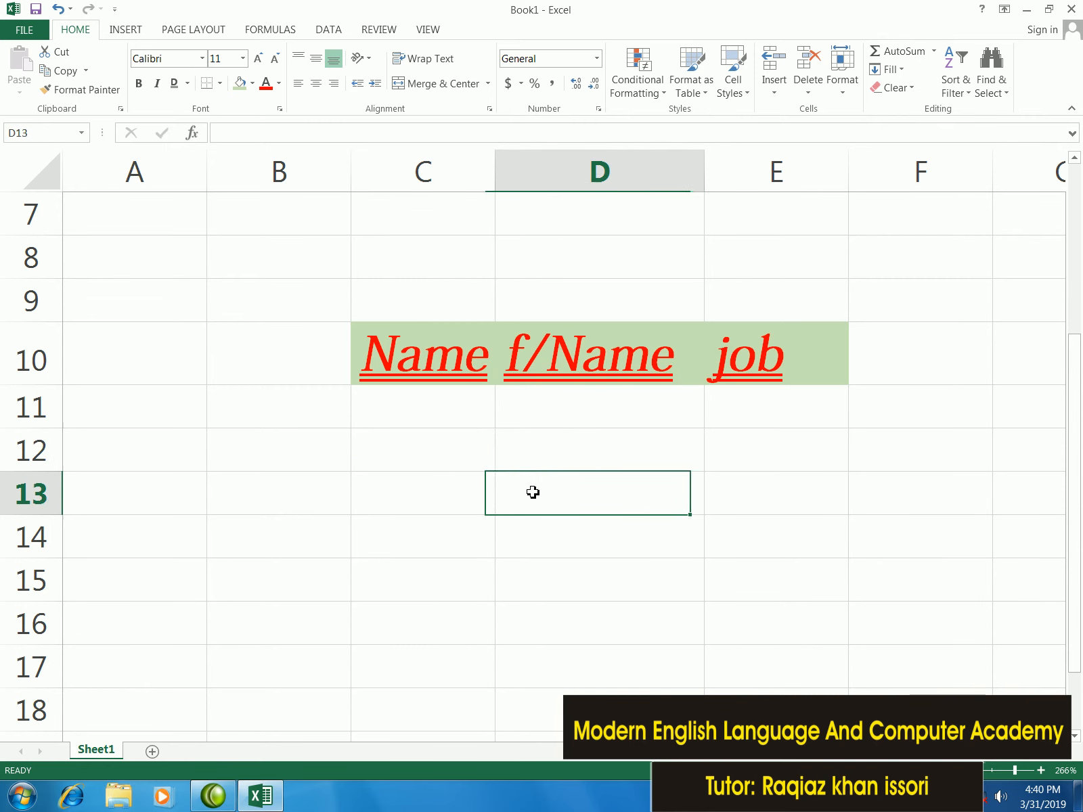
pyautogui.click(508, 459)
pyautogui.click(442, 459)
pyautogui.click(537, 454)
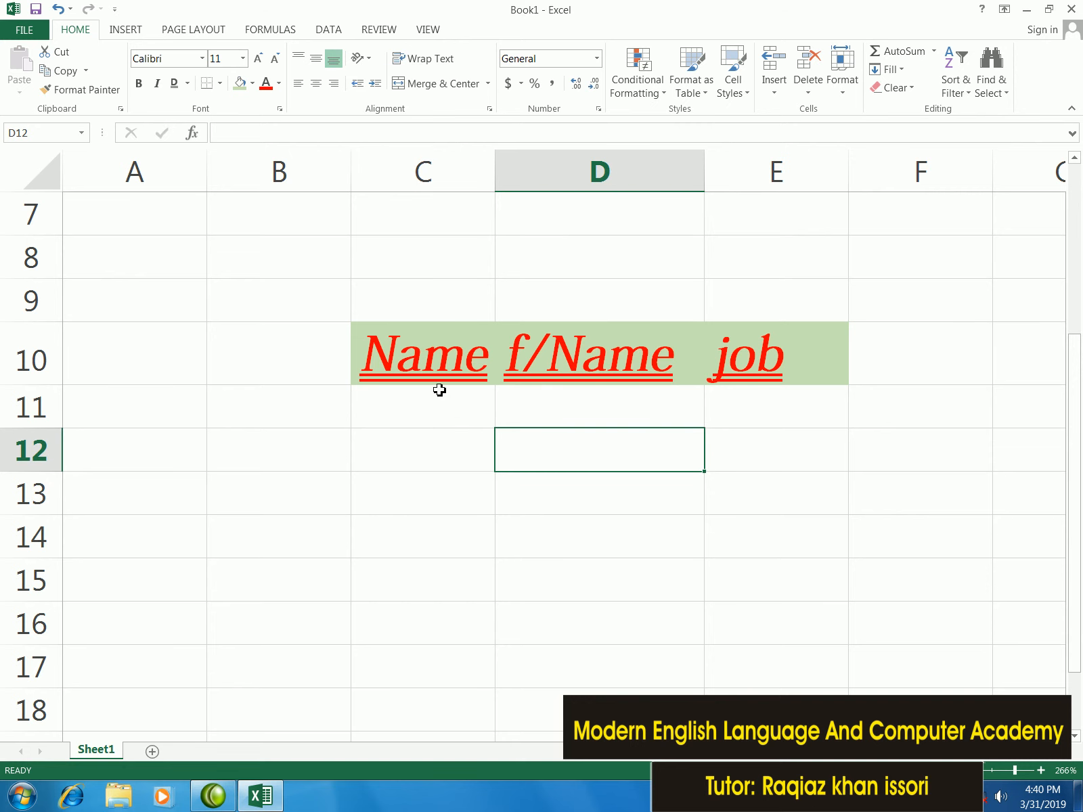
# Apply All Borders to the heading cells C10:E10, and select cell B9
pyautogui.moveTo(391, 362); pyautogui.dragTo(757, 376)
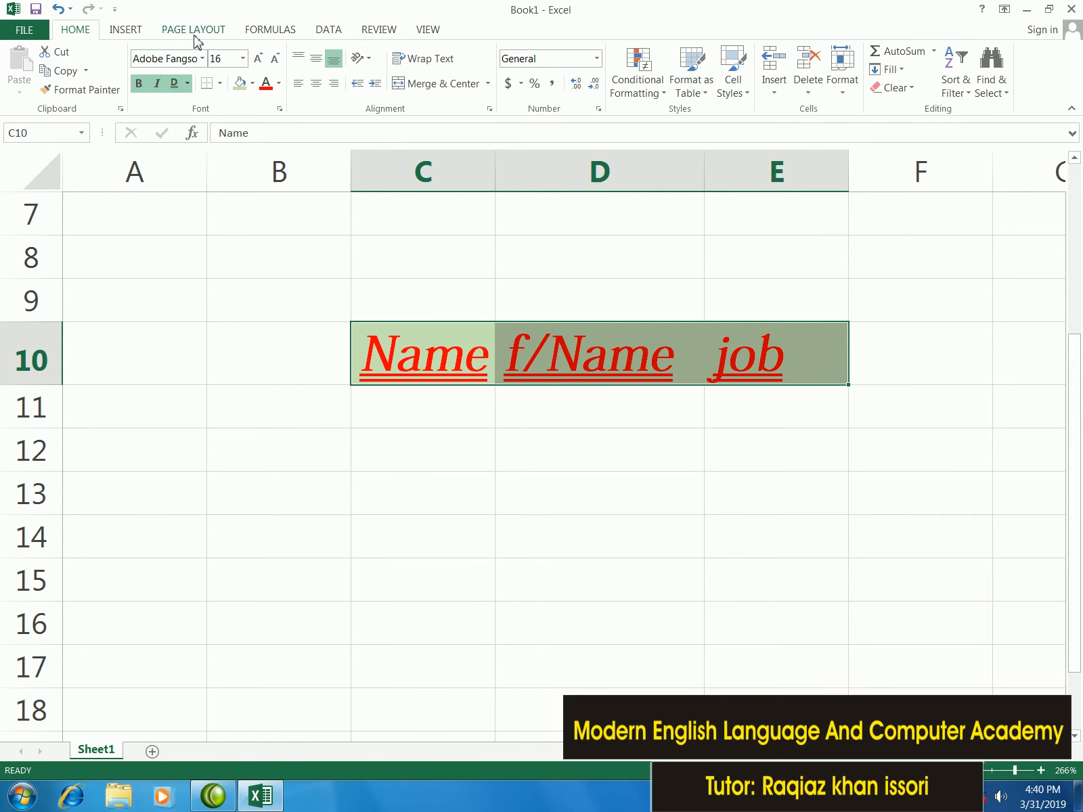
pyautogui.click(221, 84)
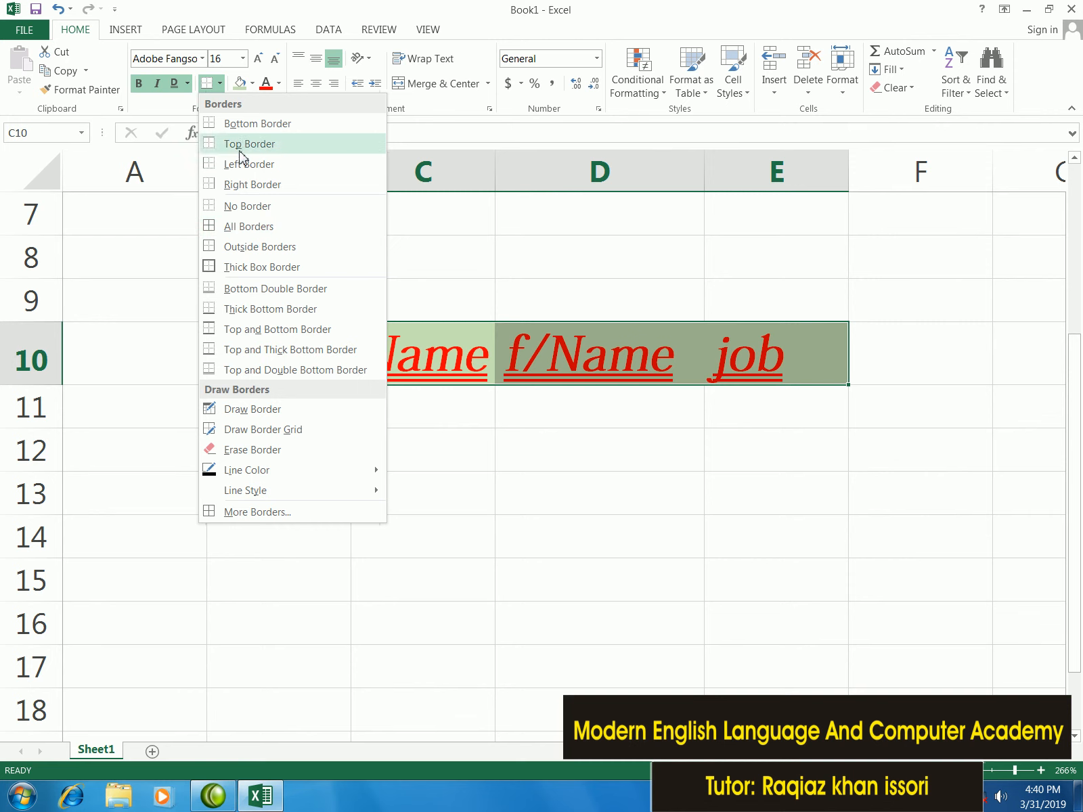
pyautogui.click(237, 227)
pyautogui.click(247, 316)
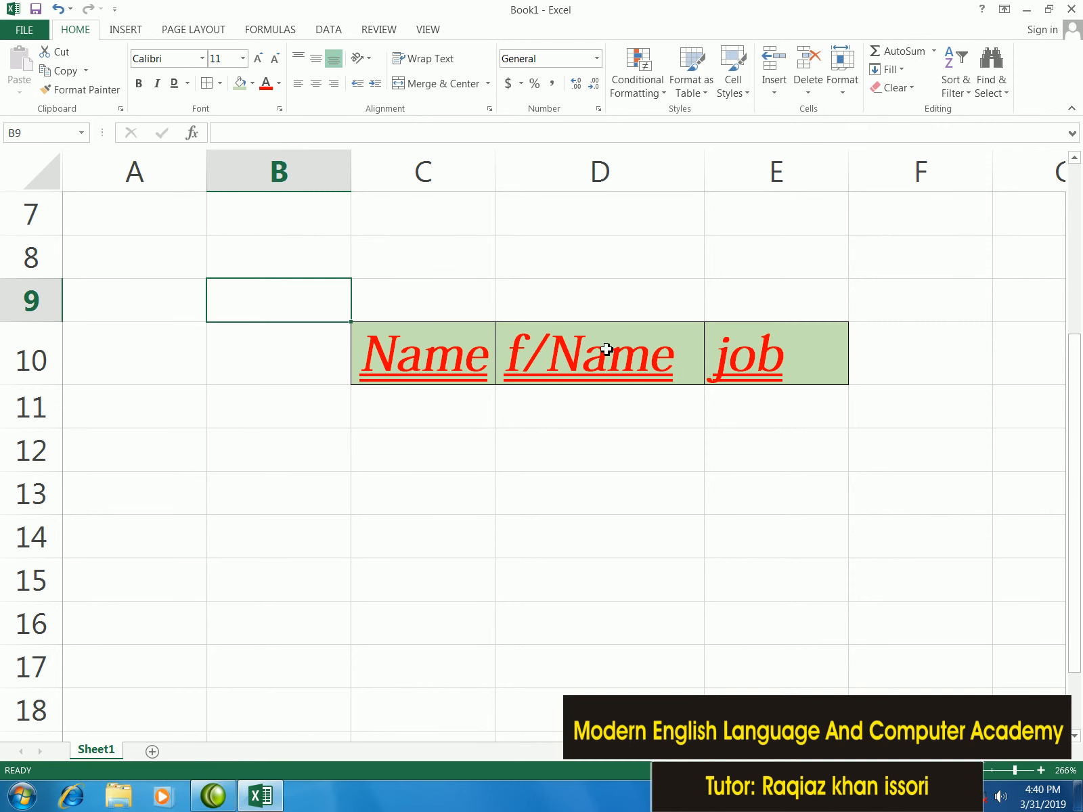
pyautogui.moveTo(491, 350); pyautogui.dragTo(730, 355)
pyautogui.click(723, 409)
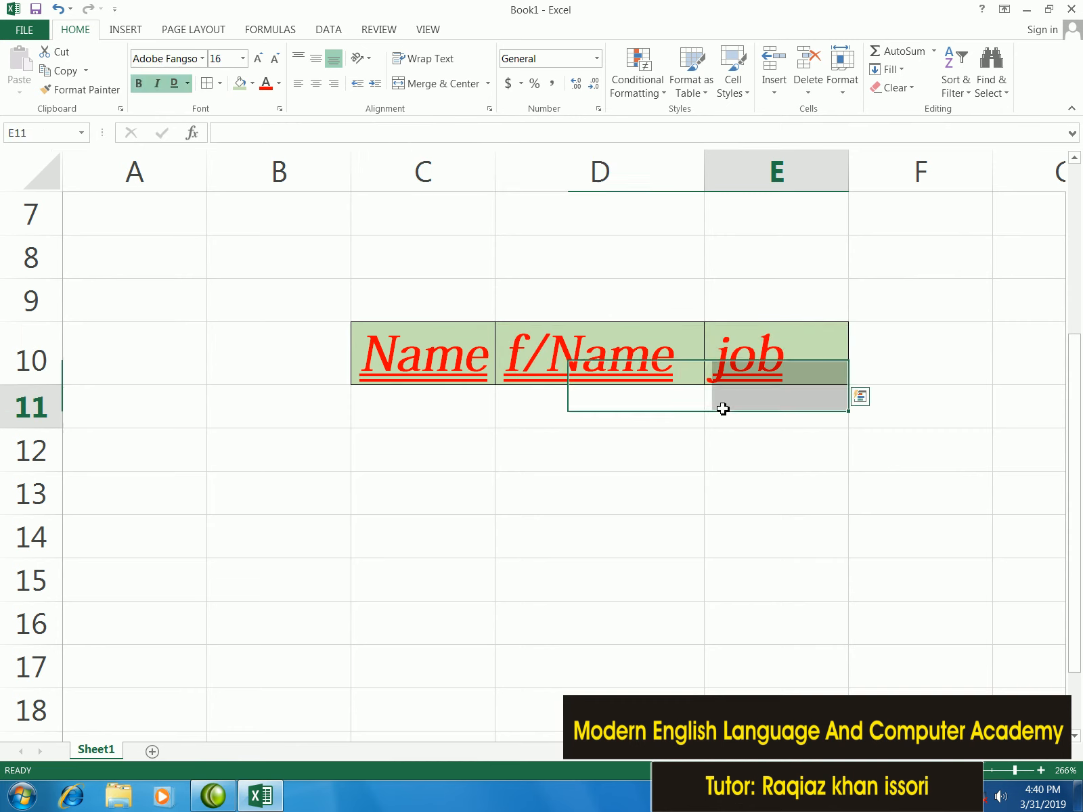
pyautogui.moveTo(431, 416); pyautogui.dragTo(437, 551)
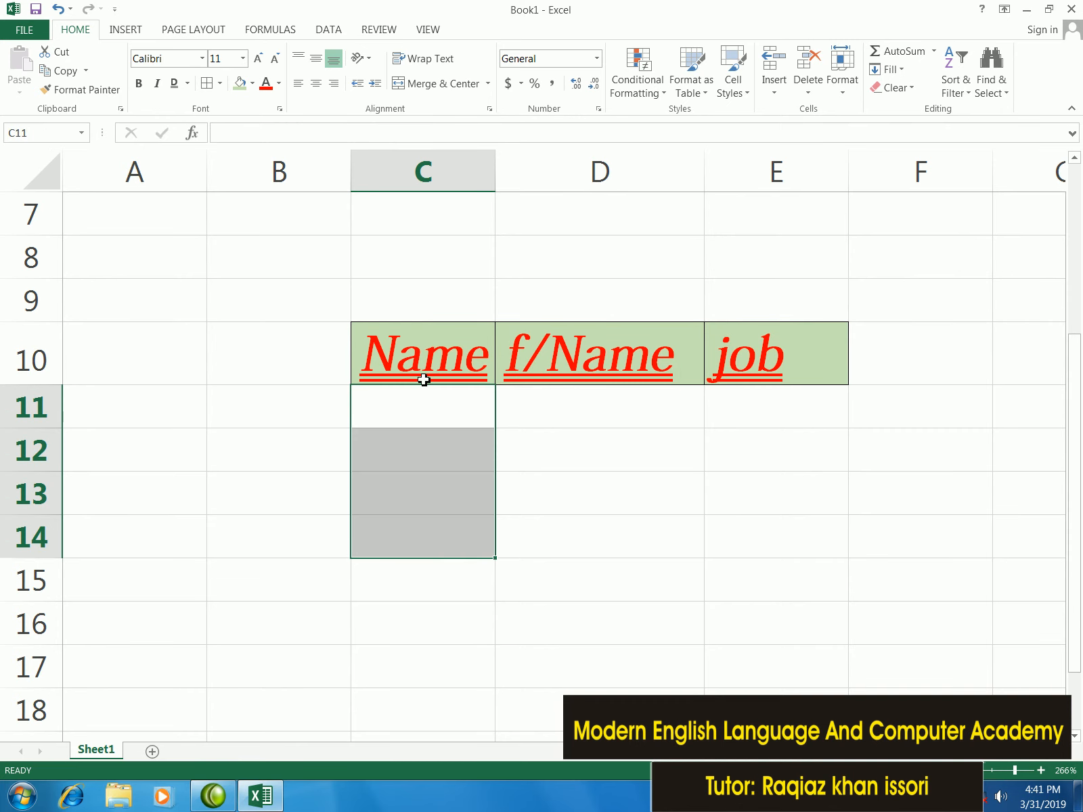
pyautogui.click(424, 379)
# Apply All Borders to the table range C10:E18, and select cell B9
pyautogui.moveTo(411, 357); pyautogui.dragTo(738, 711)
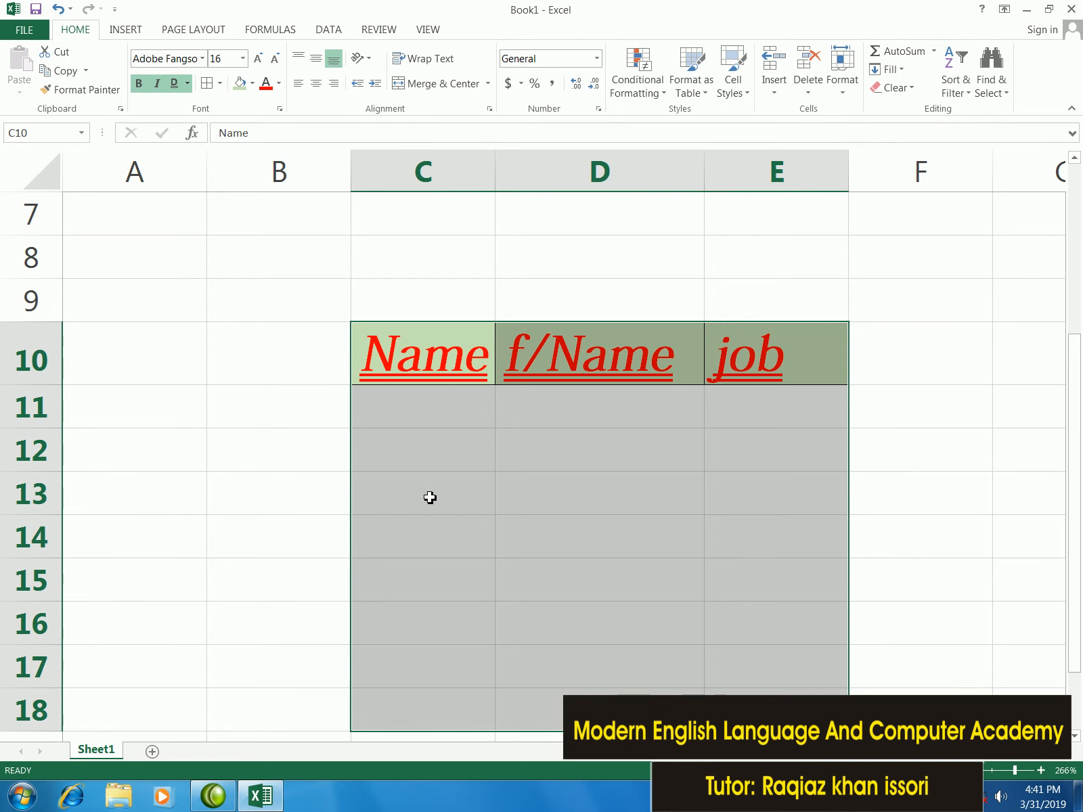
pyautogui.click(221, 83)
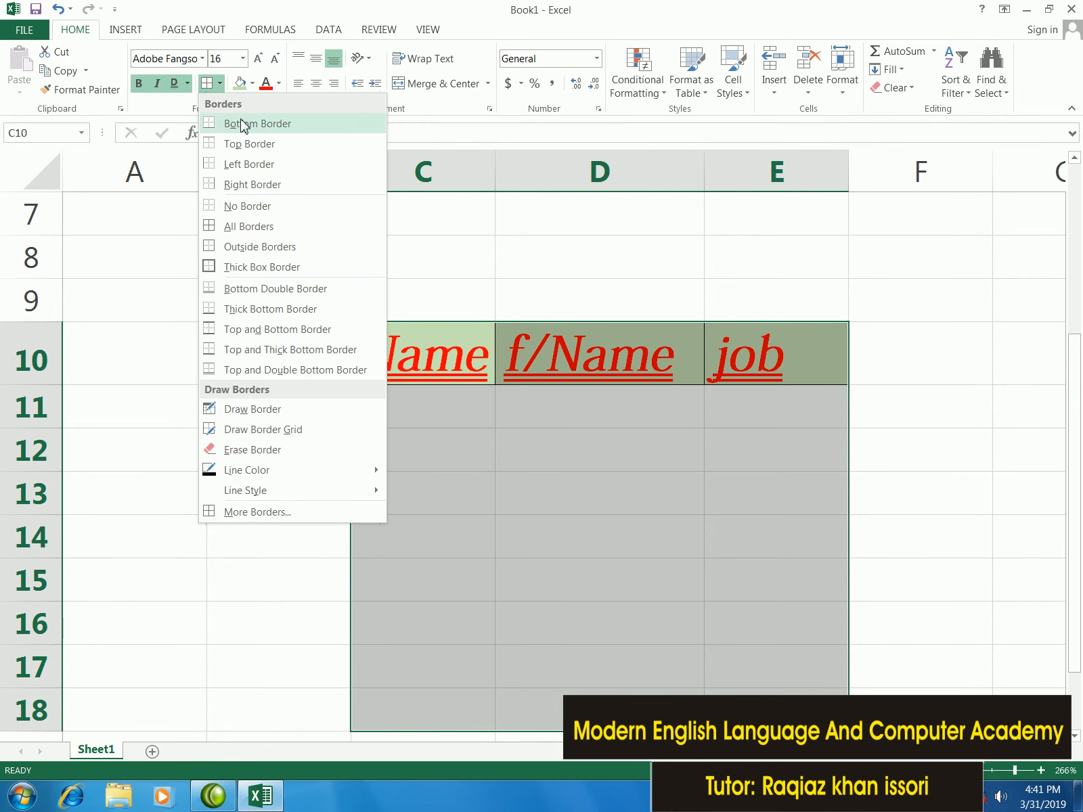
pyautogui.click(265, 229)
pyautogui.click(278, 226)
pyautogui.click(290, 286)
pyautogui.scroll(-1, 425, 336)
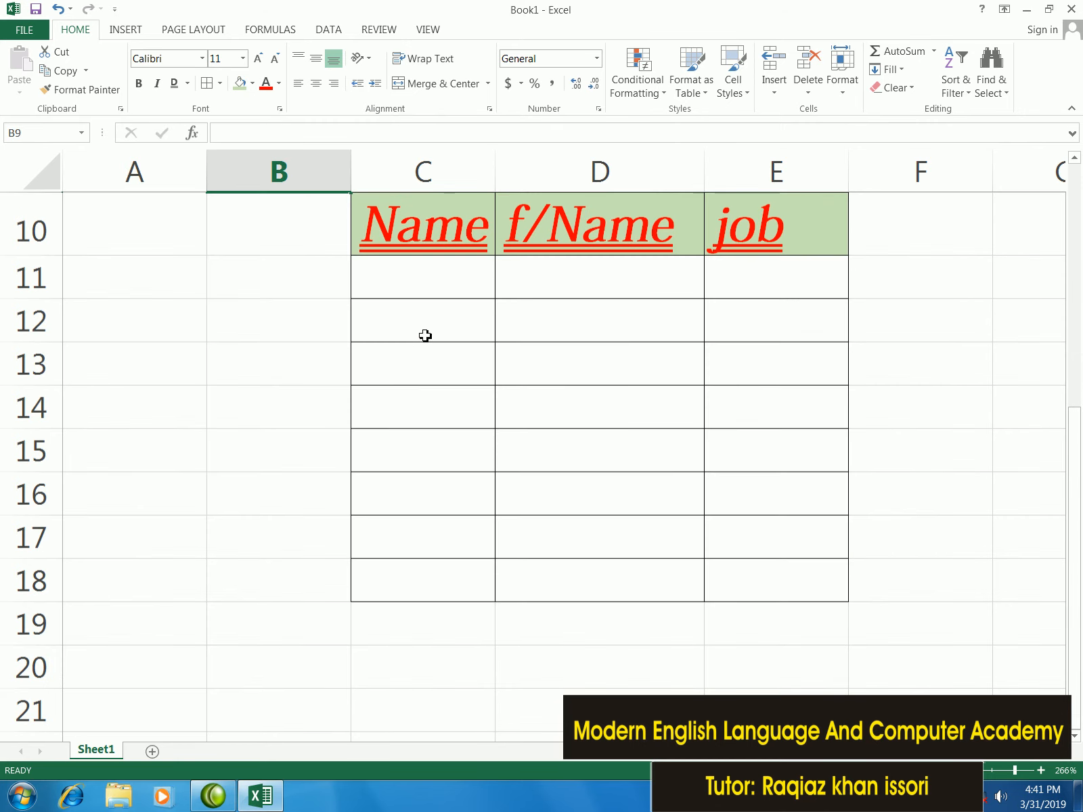
pyautogui.scroll(1, 425, 336)
pyautogui.scroll(-1, 454, 402)
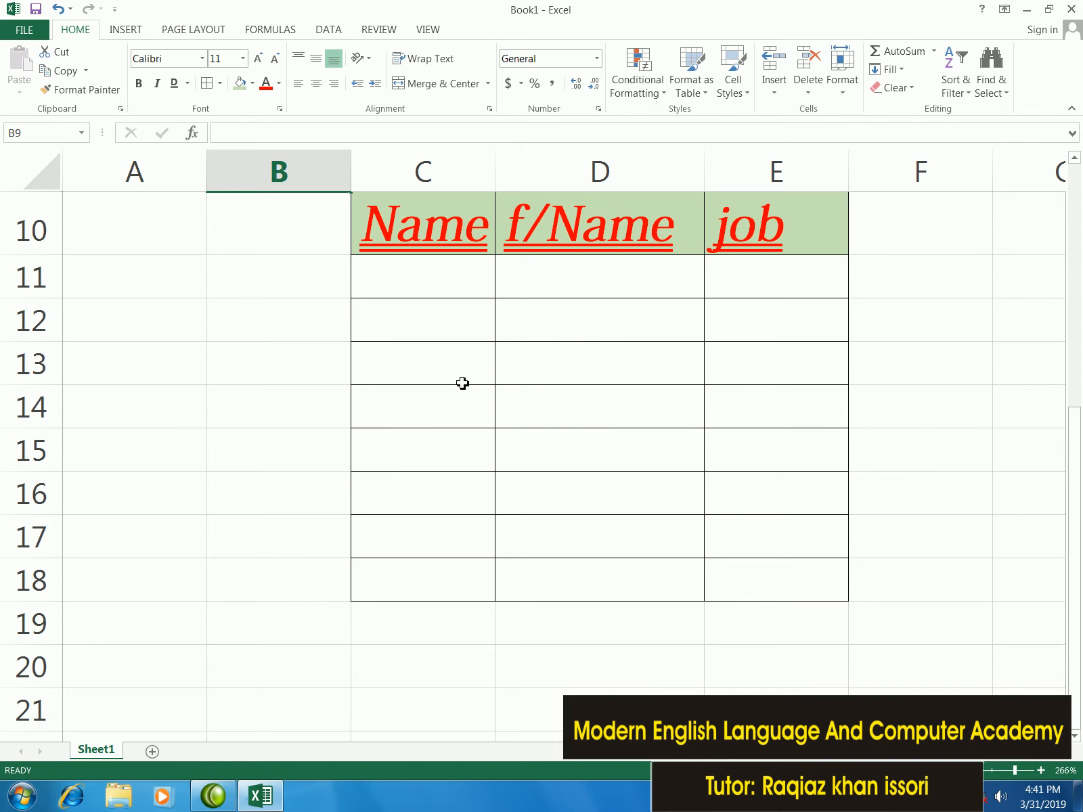
pyautogui.scroll(1, 463, 383)
pyautogui.click(466, 400)
pyautogui.click(552, 408)
pyautogui.click(443, 448)
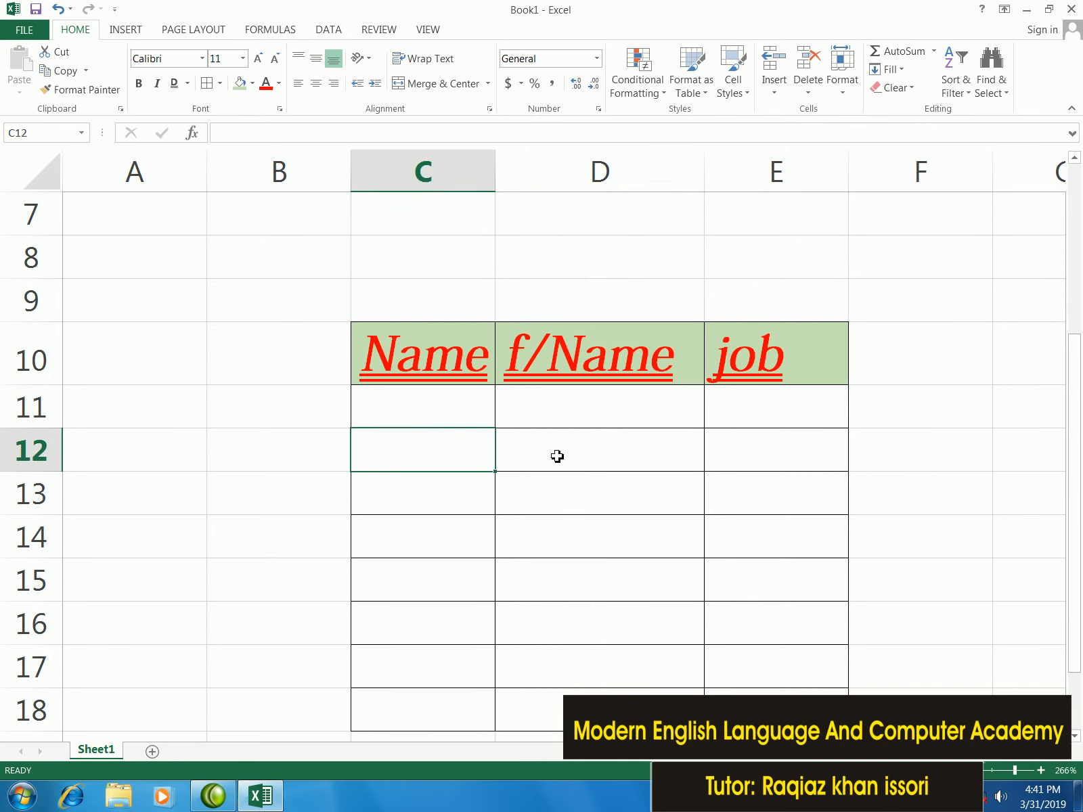
pyautogui.click(646, 416)
pyautogui.click(720, 434)
pyautogui.click(484, 433)
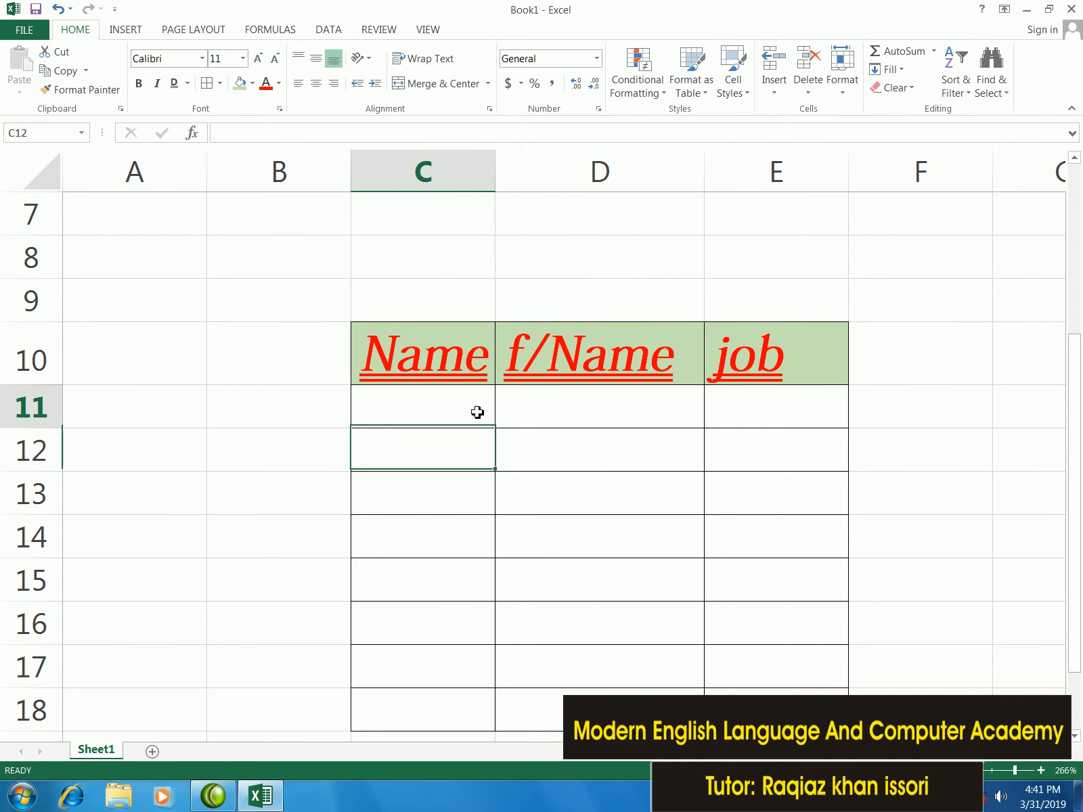
pyautogui.press('Right')
pyautogui.press('Left')
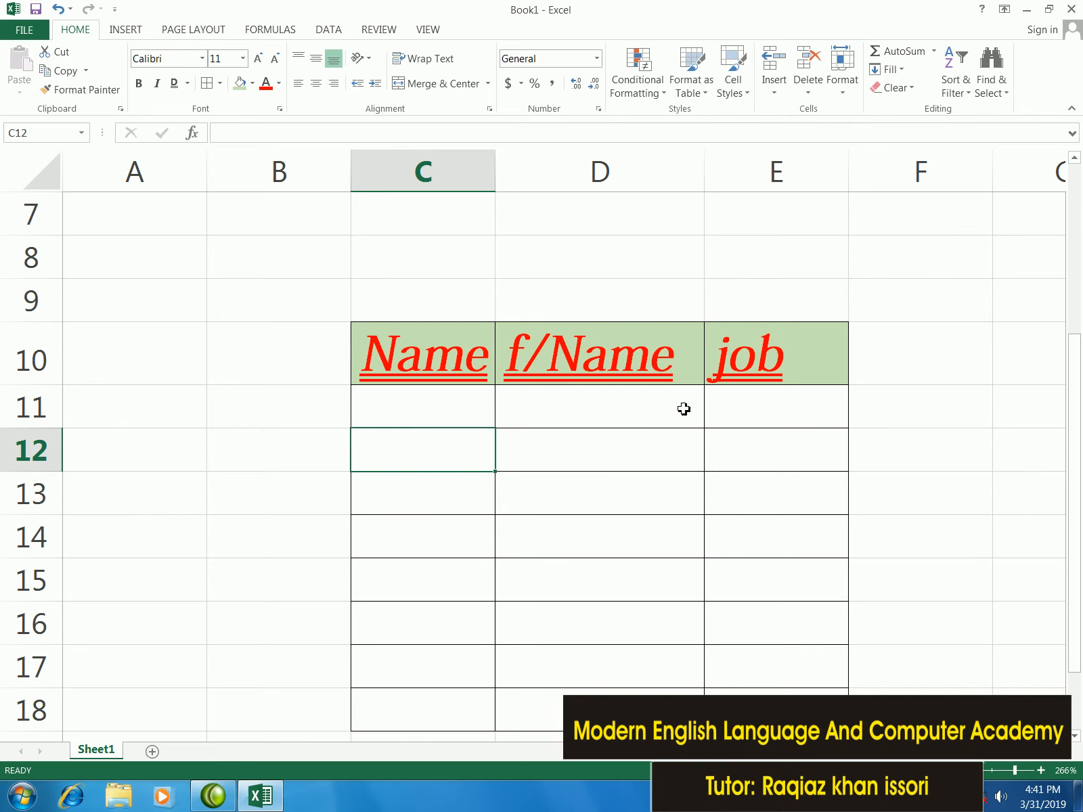
pyautogui.click(769, 440)
pyautogui.scroll(-1, 611, 384)
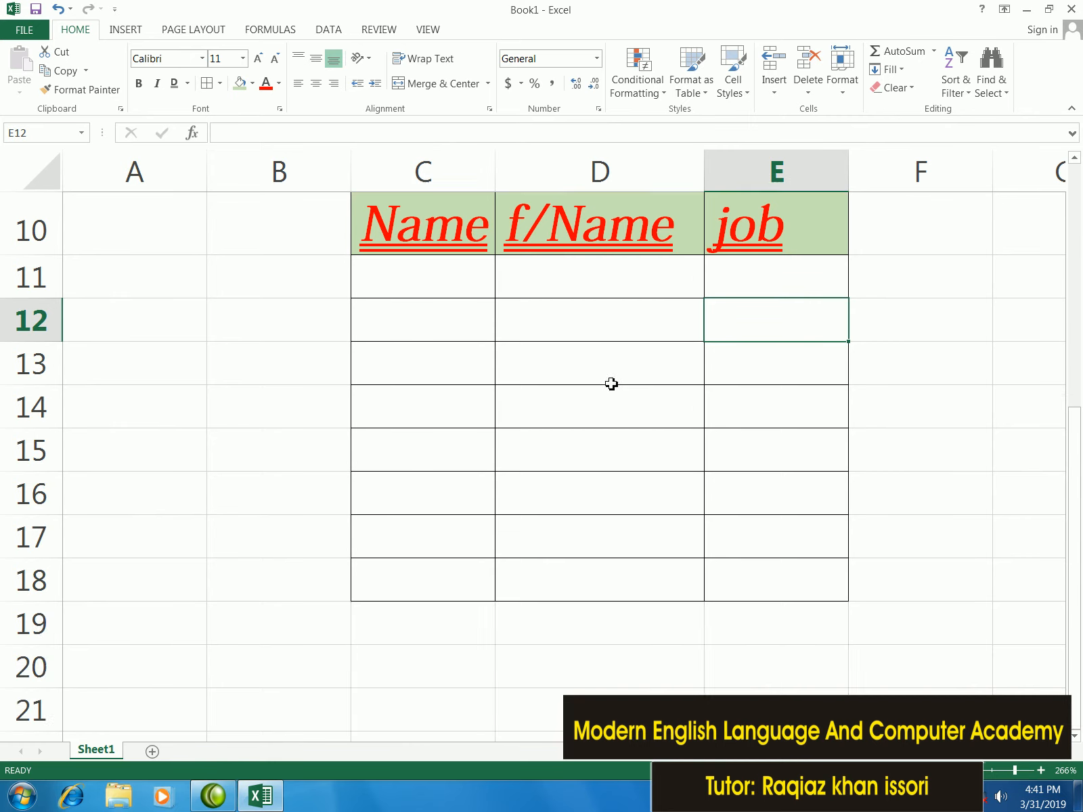
pyautogui.scroll(1, 611, 384)
pyautogui.scroll(-1, 541, 348)
pyautogui.click(600, 234)
pyautogui.click(745, 233)
pyautogui.scroll(1, 637, 370)
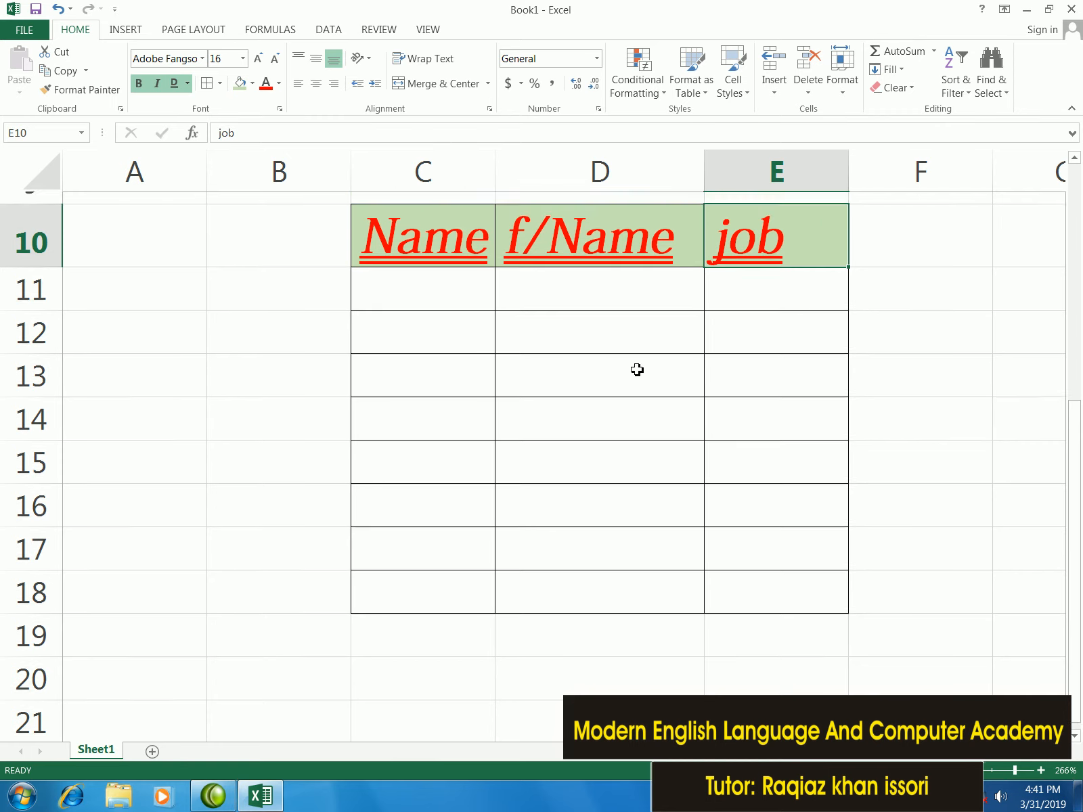
# Fill the cells C11:C18 under the Name heading with light orange
pyautogui.click(471, 287)
pyautogui.moveTo(515, 305); pyautogui.dragTo(469, 582)
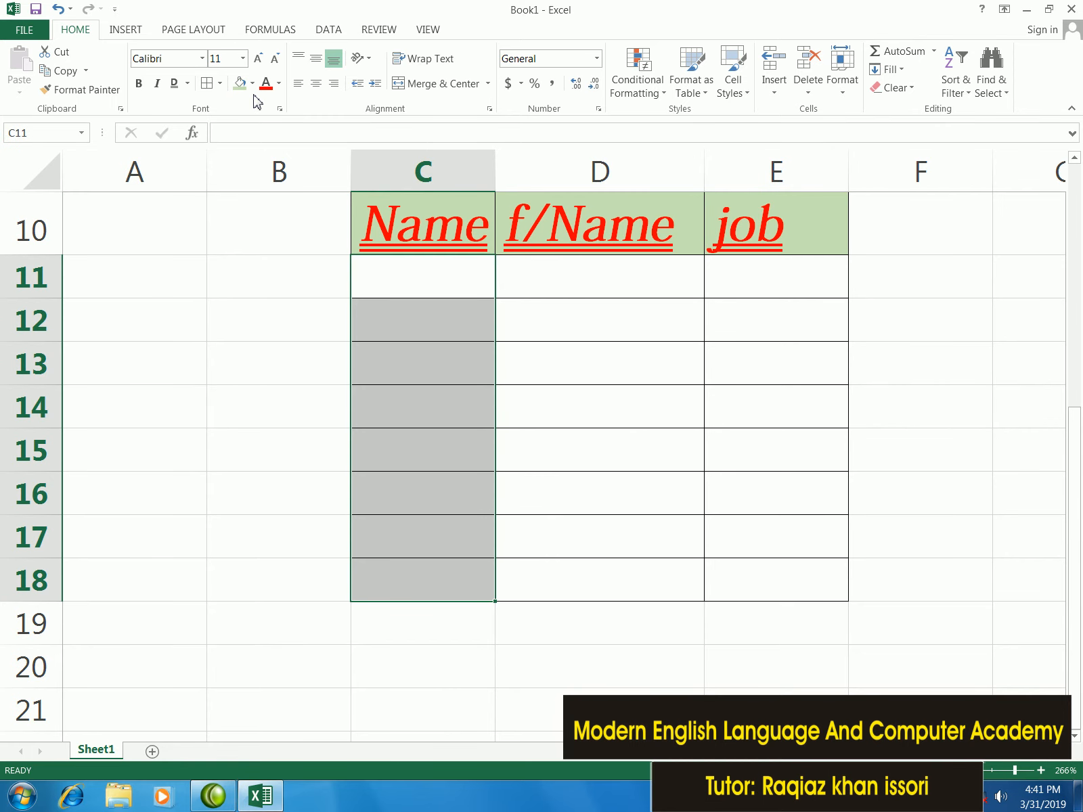
pyautogui.click(252, 83)
pyautogui.click(307, 146)
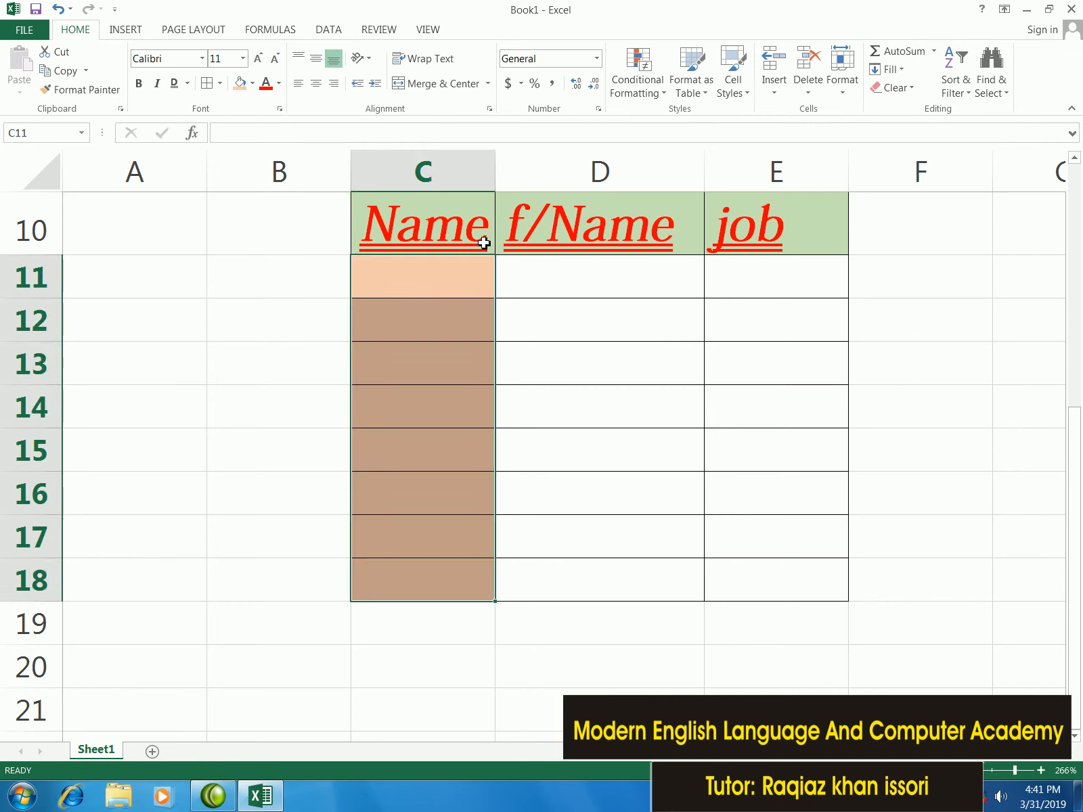
# Fill the cells D11:D18 under the f/Name heading with light blue
pyautogui.moveTo(545, 281); pyautogui.dragTo(640, 580)
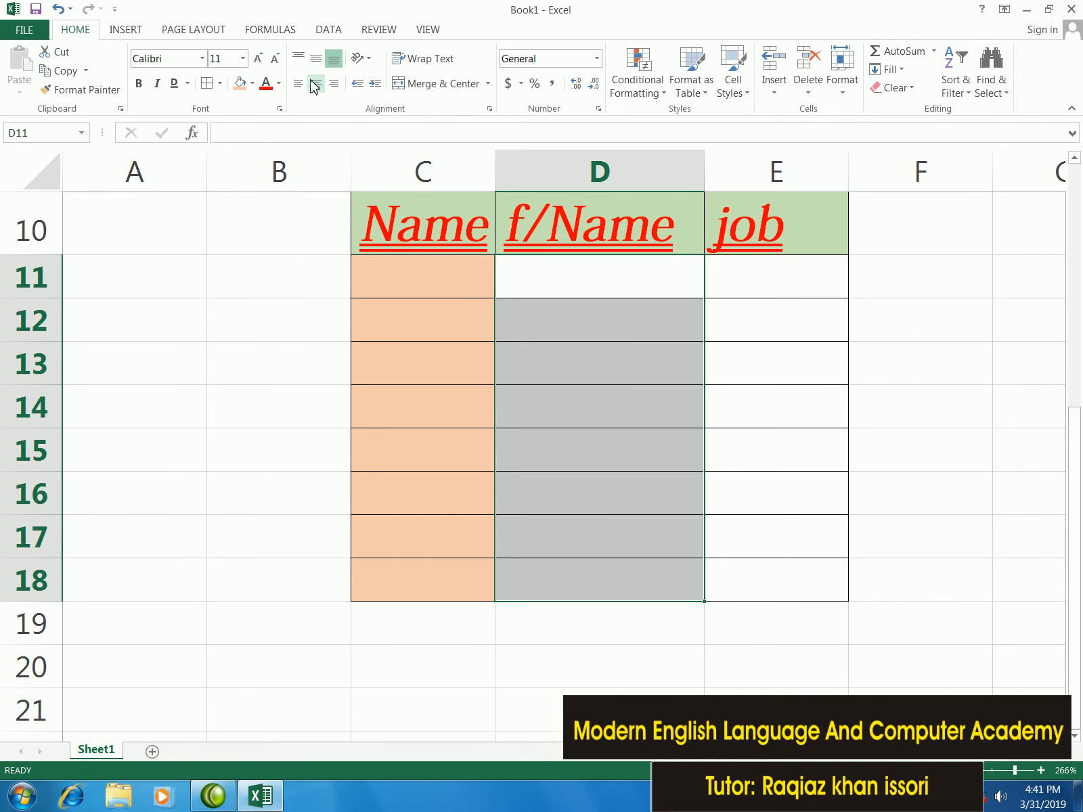
pyautogui.click(253, 85)
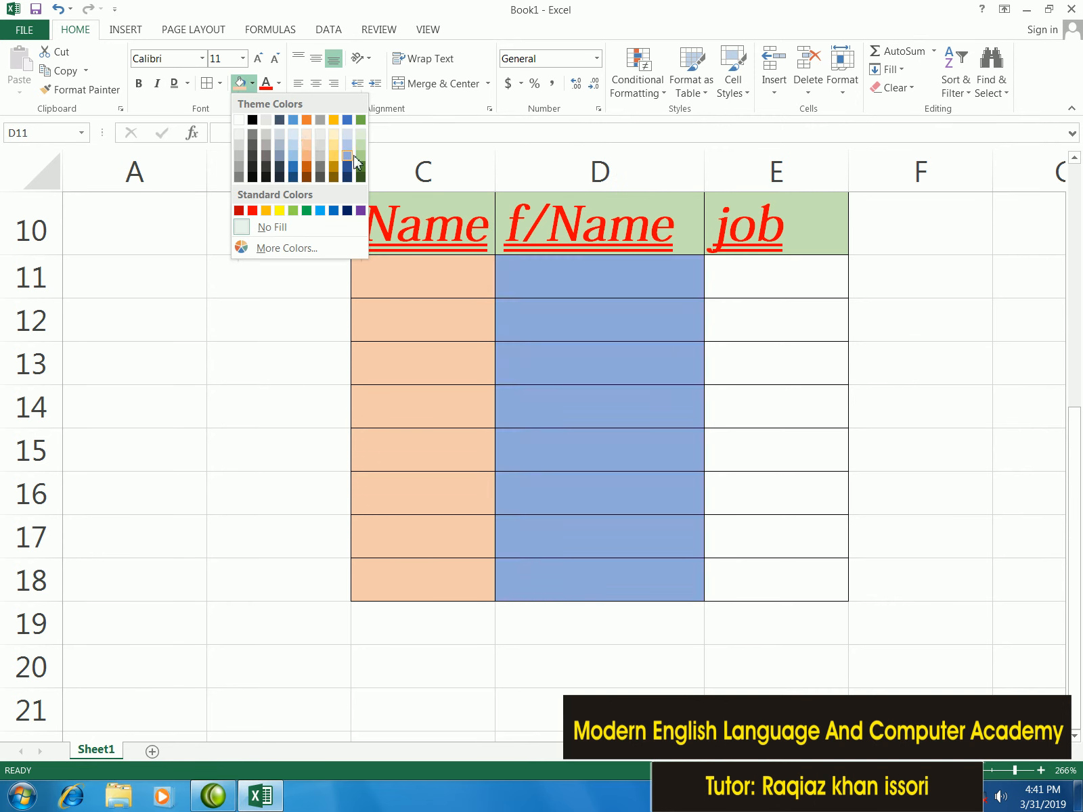
pyautogui.click(293, 144)
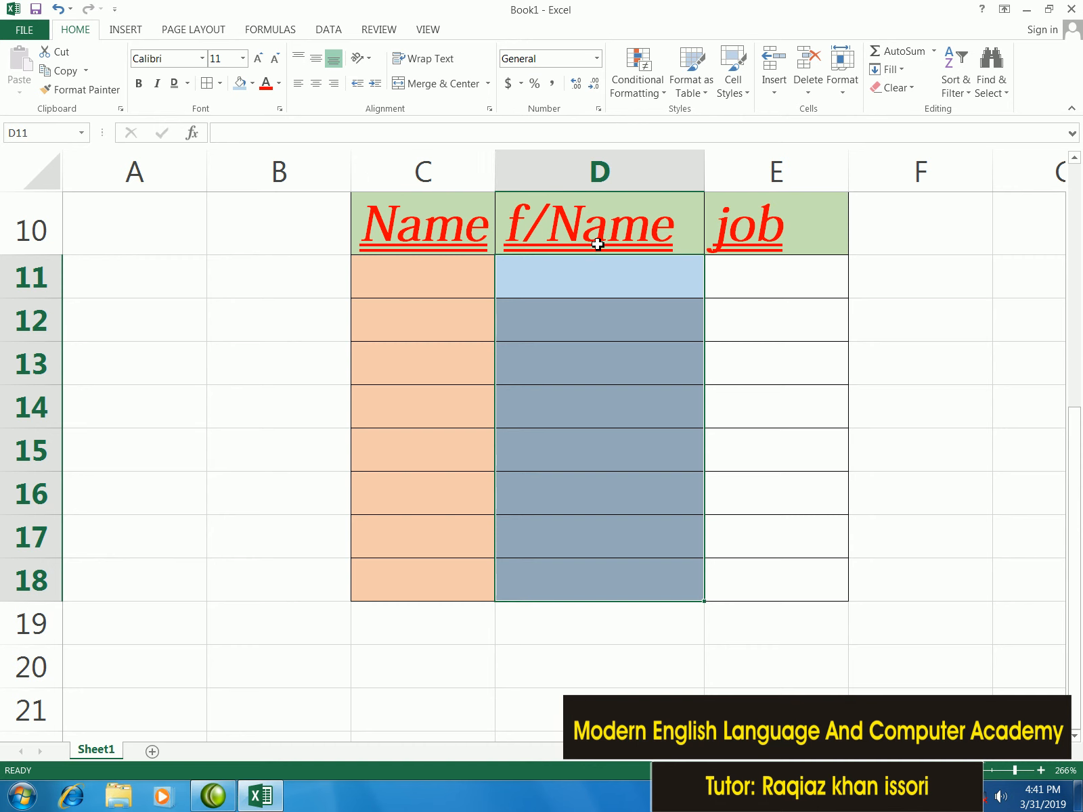
# Fill the cells E11:E18 under the job heading with dark gray, and select cell D12
pyautogui.moveTo(745, 278); pyautogui.dragTo(776, 580)
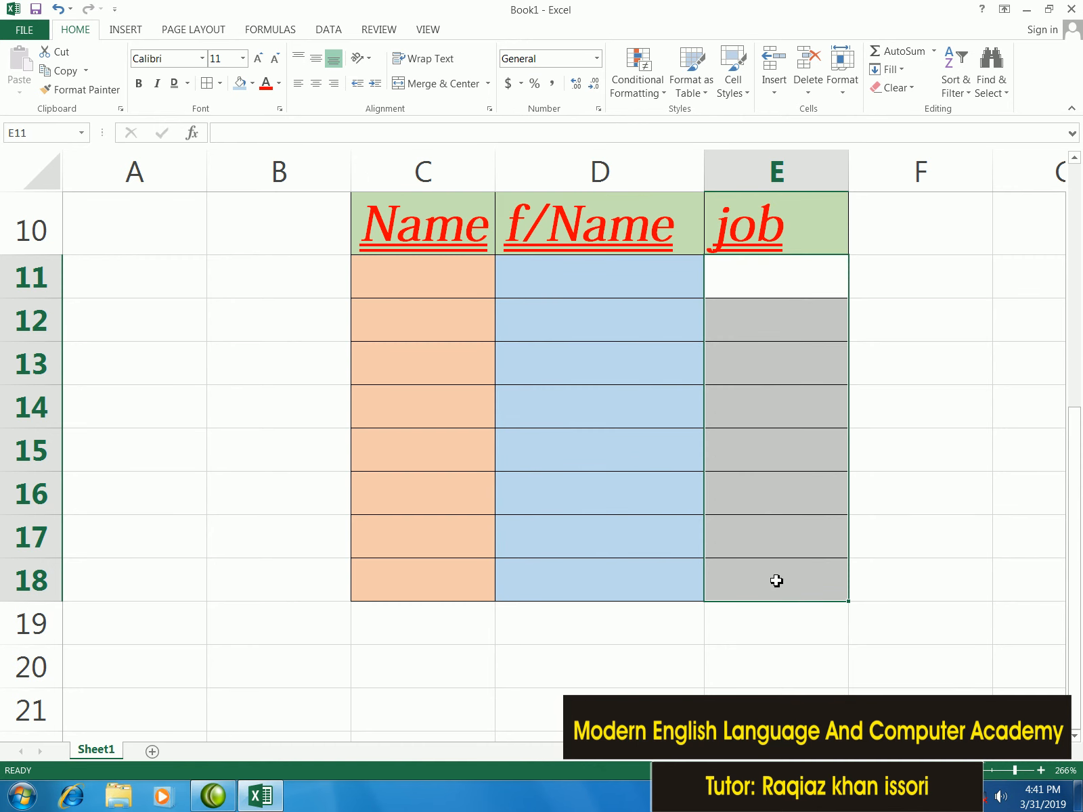
pyautogui.click(255, 85)
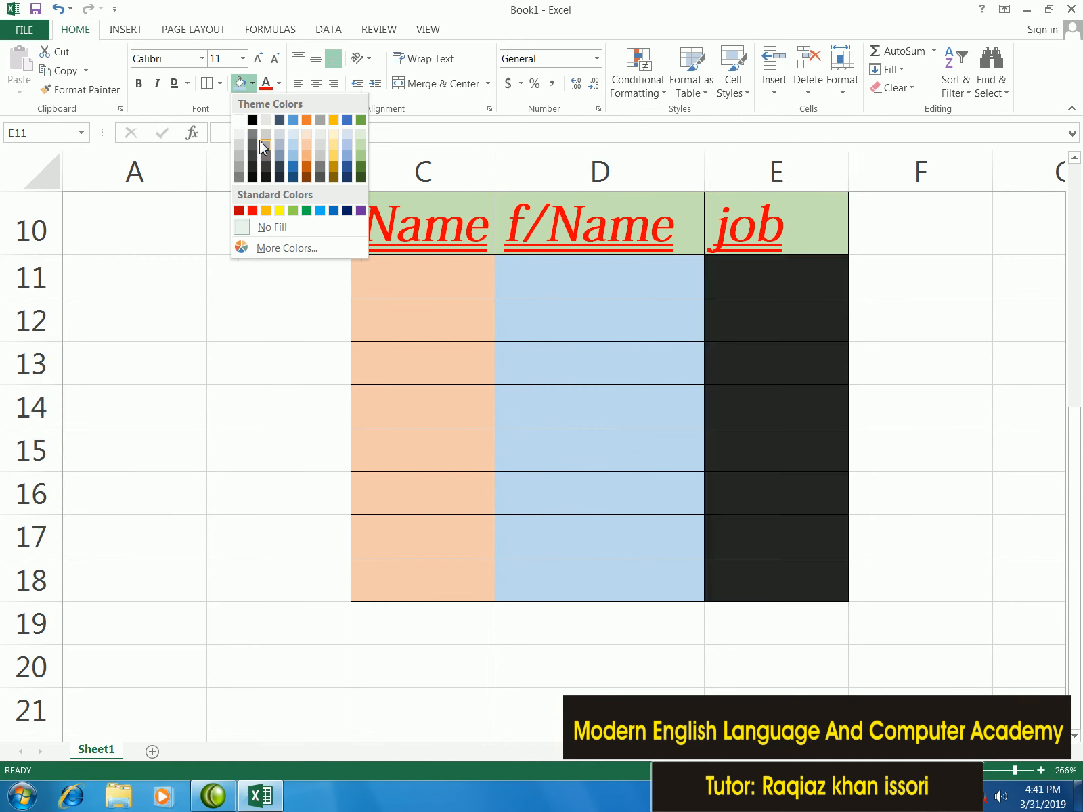
pyautogui.click(255, 143)
pyautogui.click(527, 302)
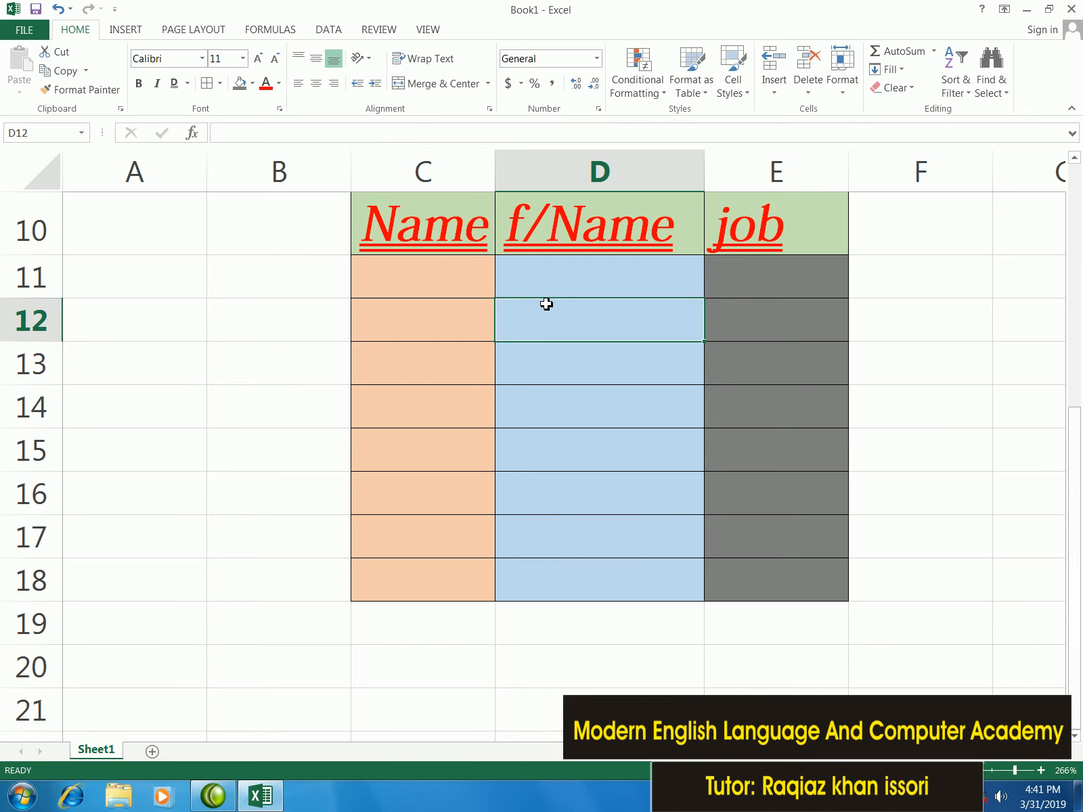
pyautogui.scroll(1, 546, 302)
pyautogui.scroll(-1, 546, 301)
pyautogui.click(475, 287)
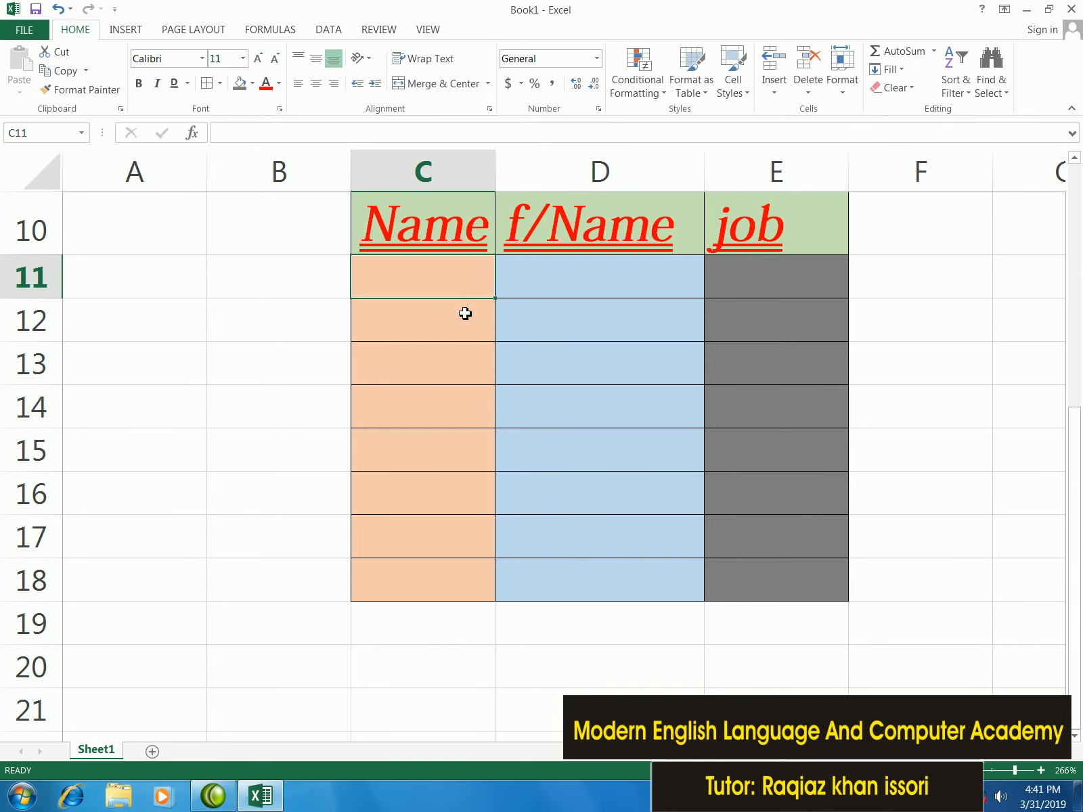
pyautogui.click(481, 369)
pyautogui.click(496, 286)
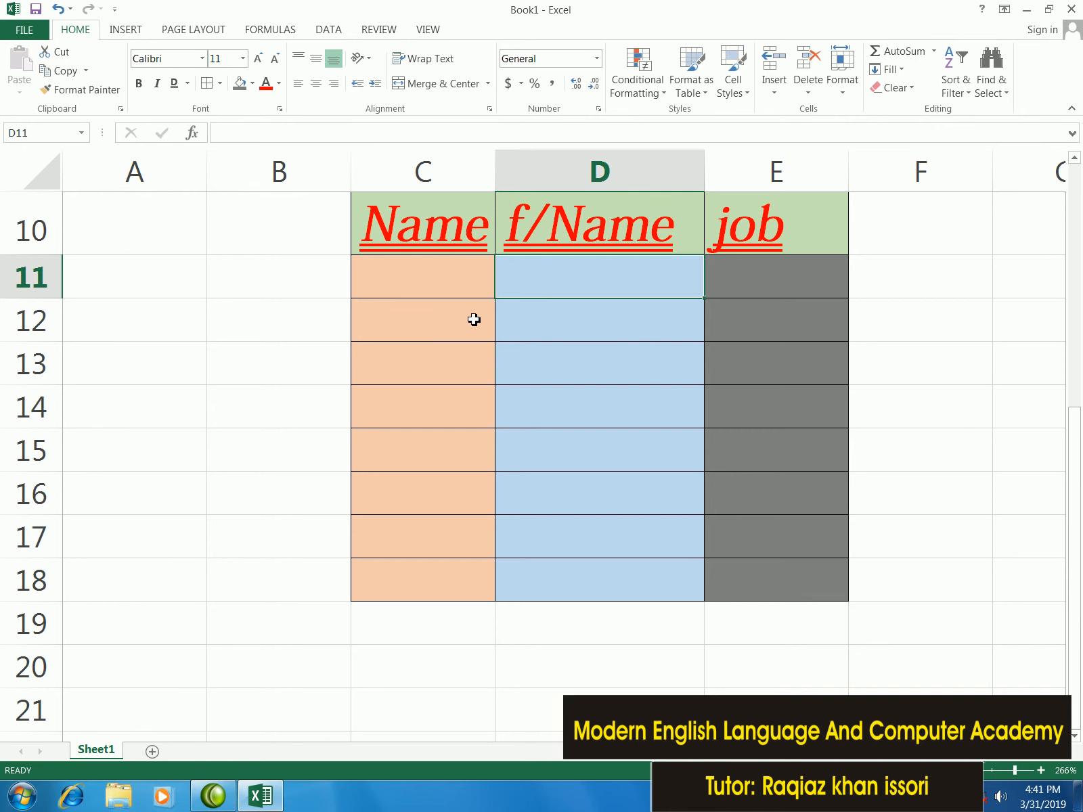
pyautogui.click(220, 83)
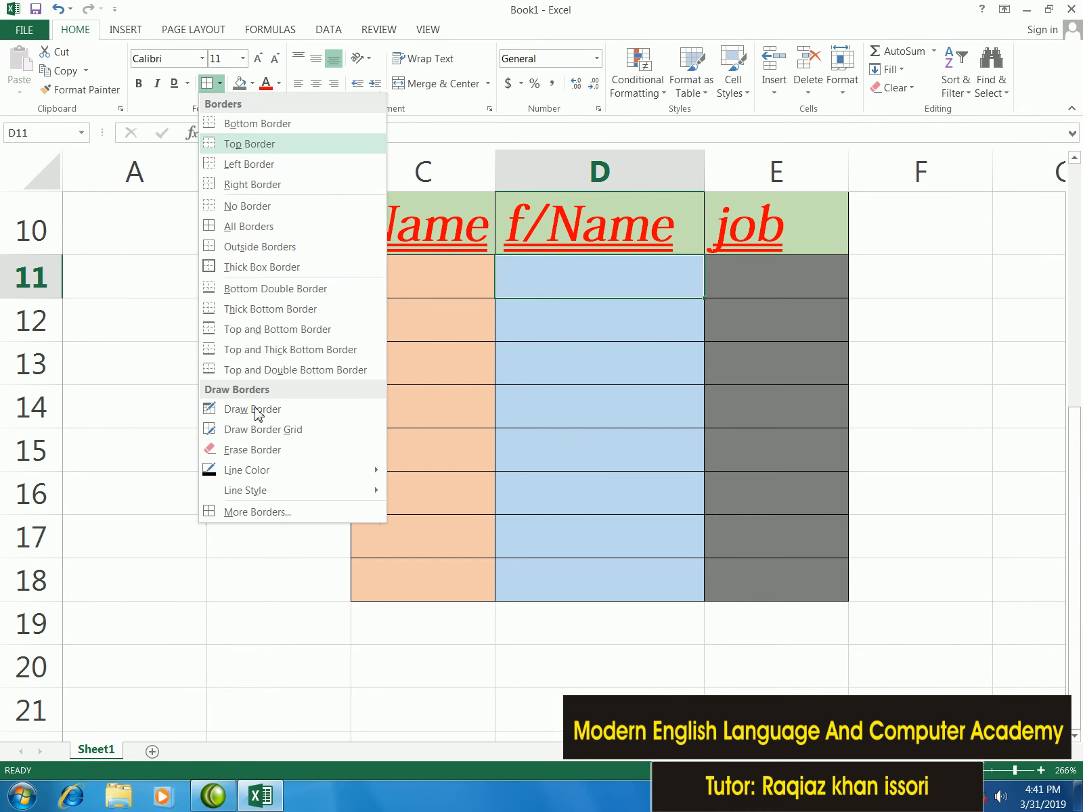
pyautogui.click(161, 273)
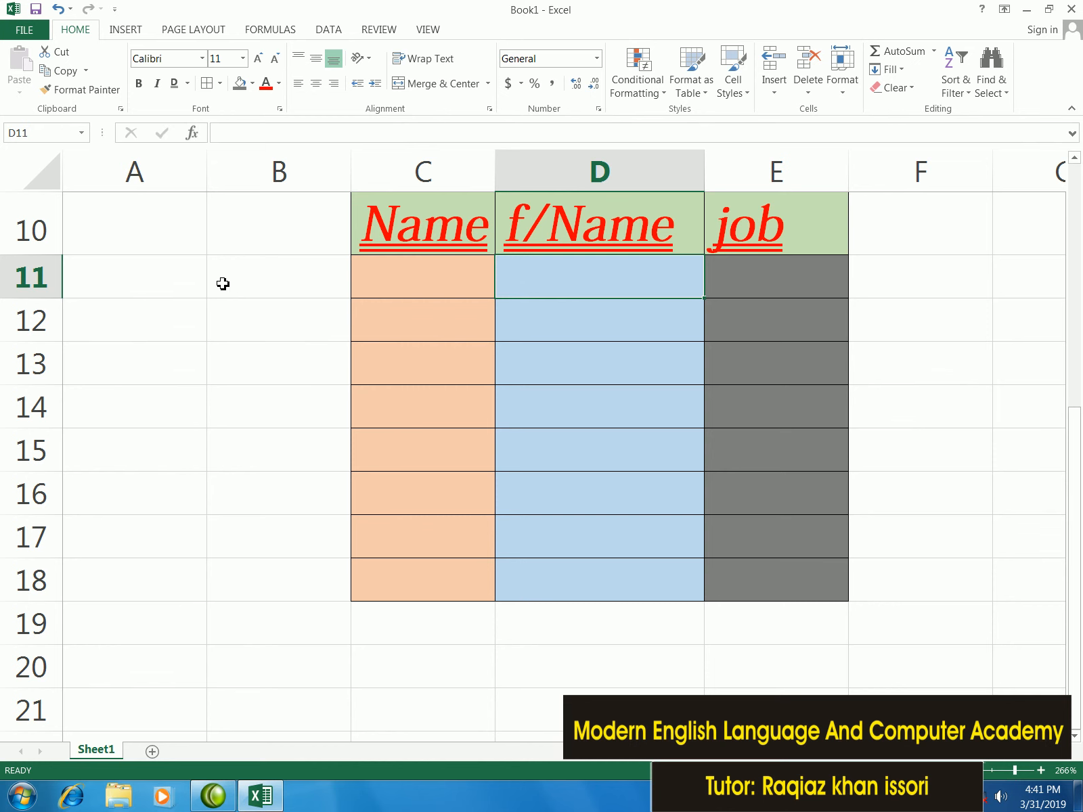
pyautogui.click(164, 283)
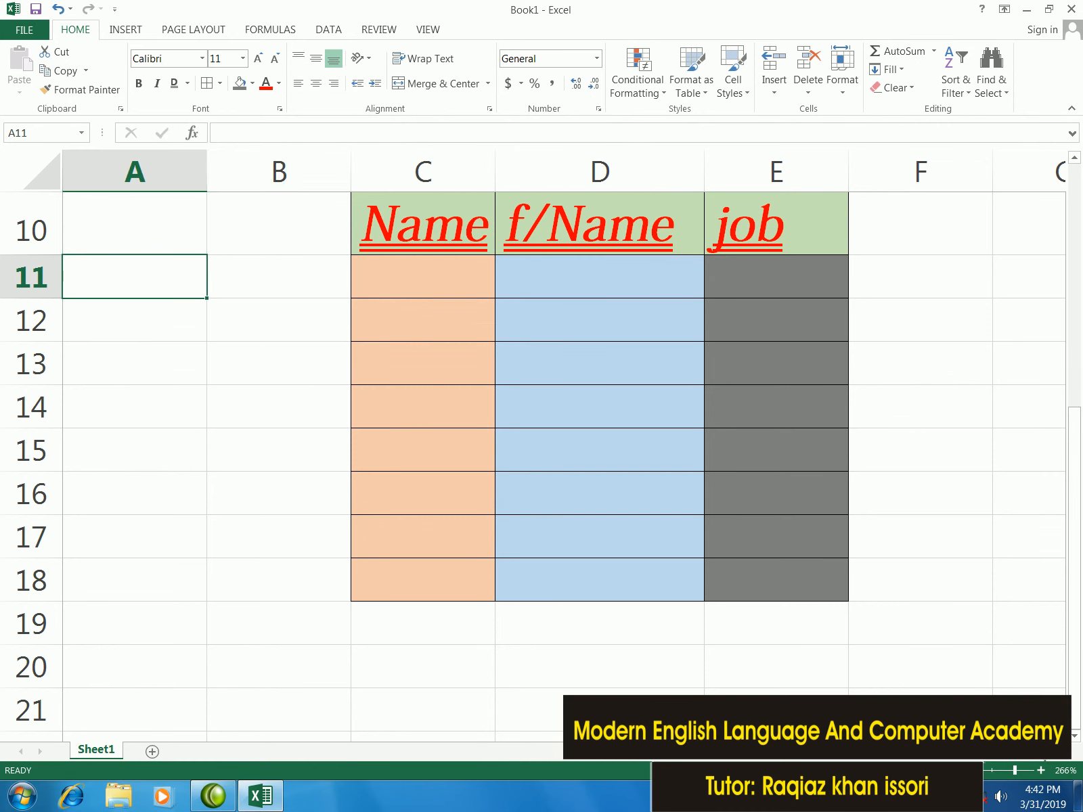
# Apply a Bottom Border to the empty cell D21 below the table, and select cell F22
pyautogui.scroll(-1, 613, 641)
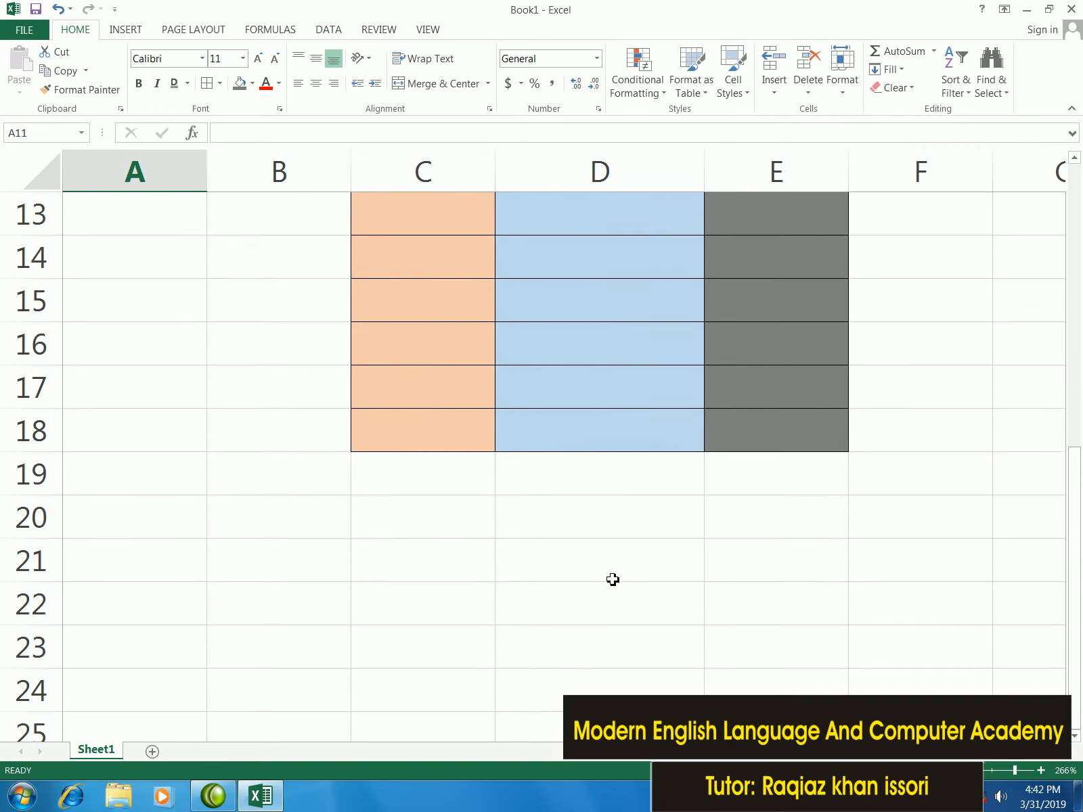
pyautogui.scroll(-1, 614, 580)
pyautogui.click(611, 448)
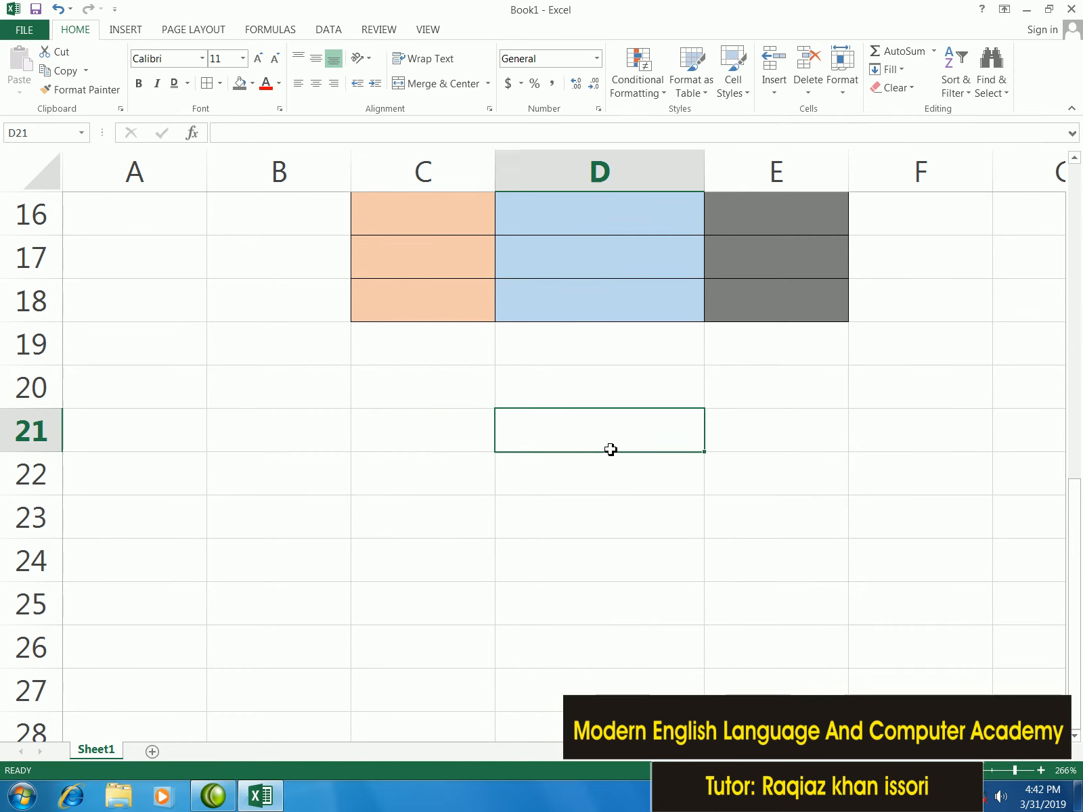
pyautogui.click(220, 83)
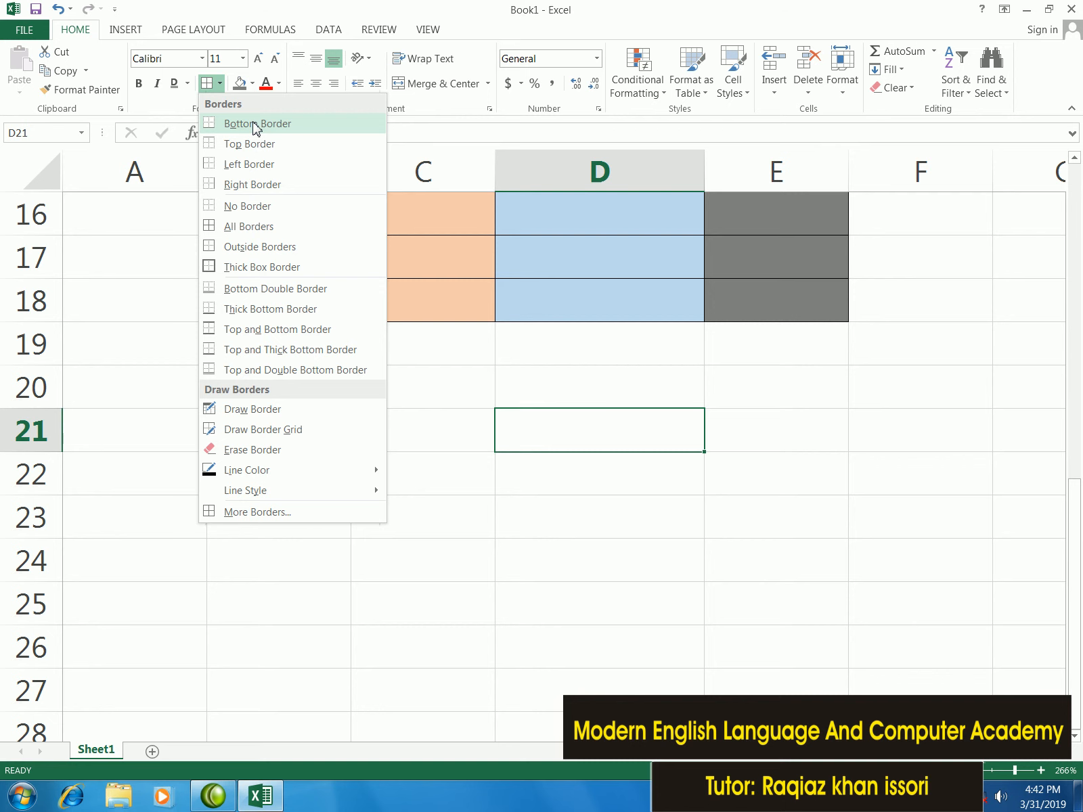
pyautogui.click(670, 433)
pyautogui.click(812, 423)
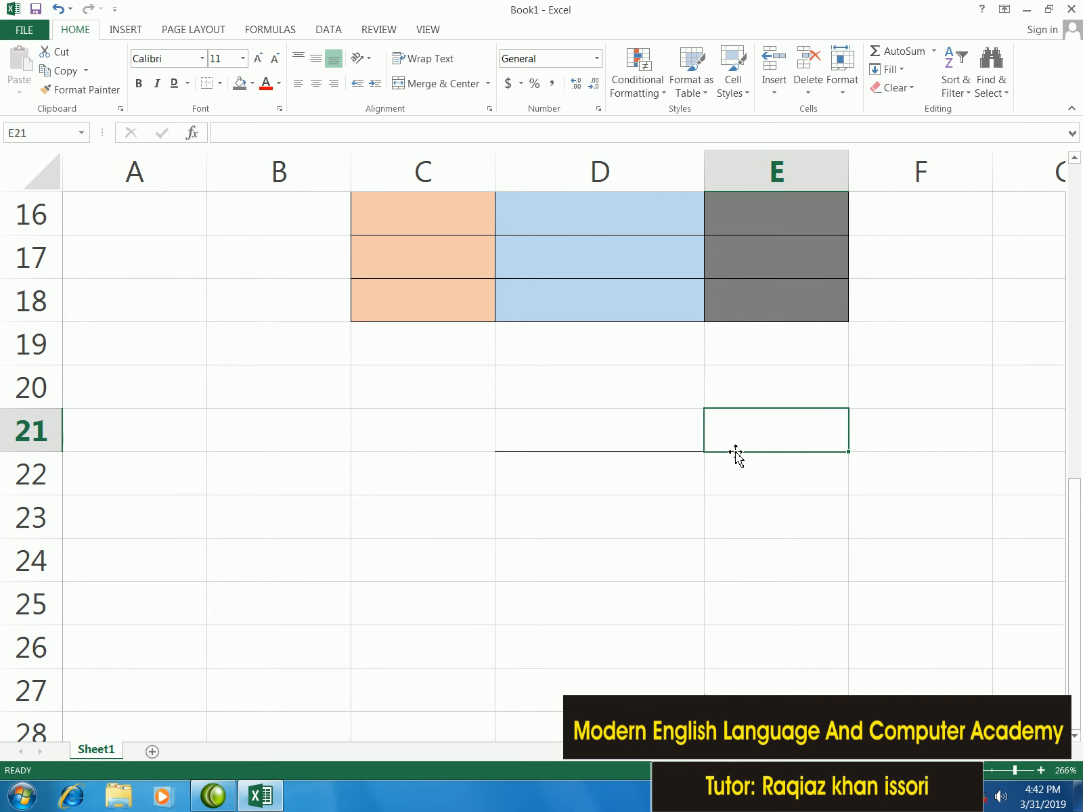
pyautogui.click(897, 467)
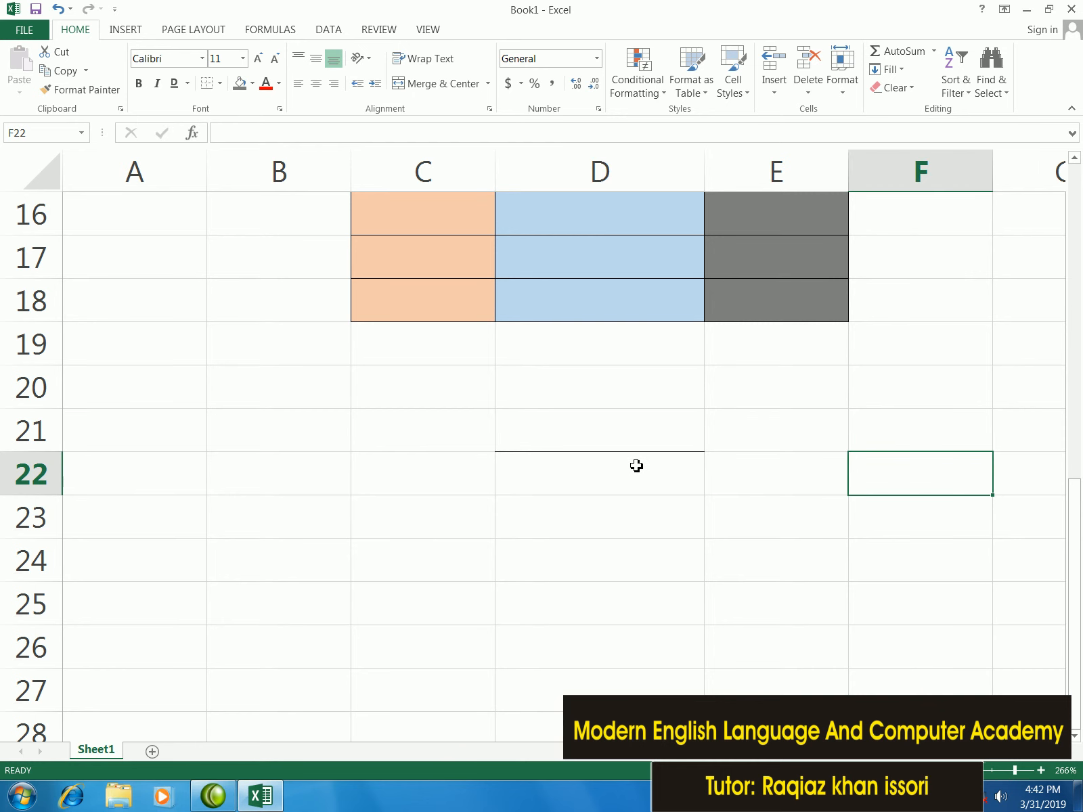
# Apply a Top Border to cell D21, and move the selection off the cell along row 21
pyautogui.click(591, 439)
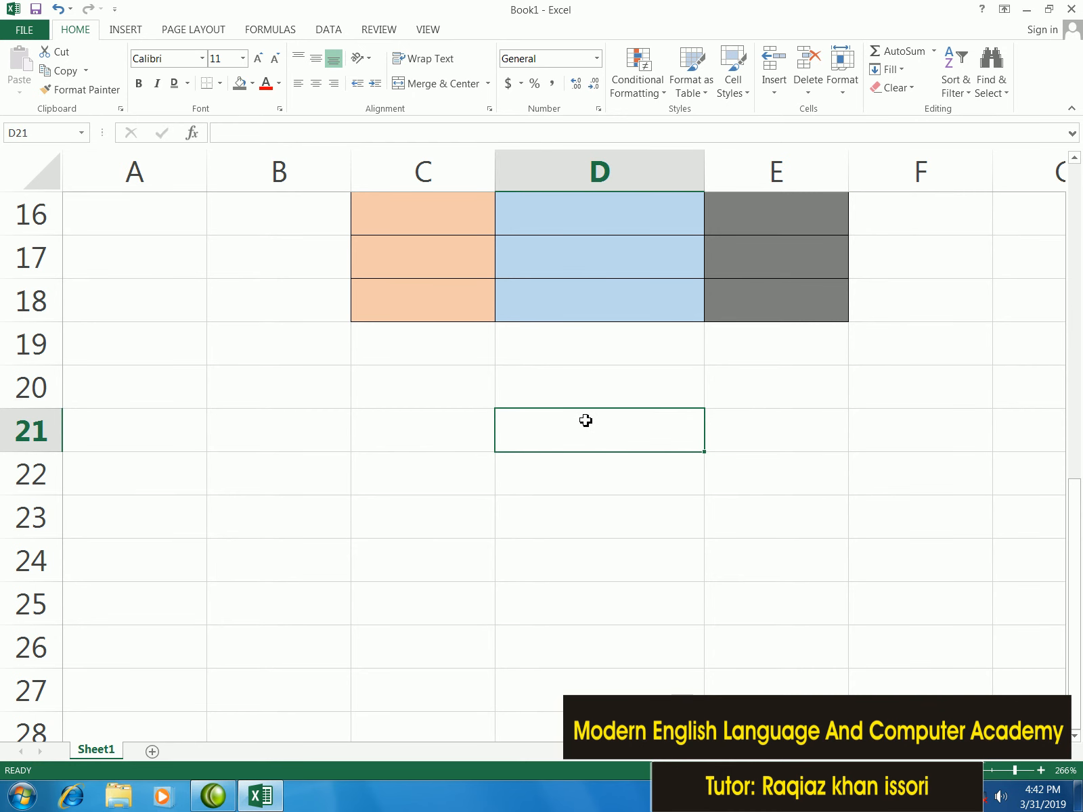
pyautogui.click(221, 84)
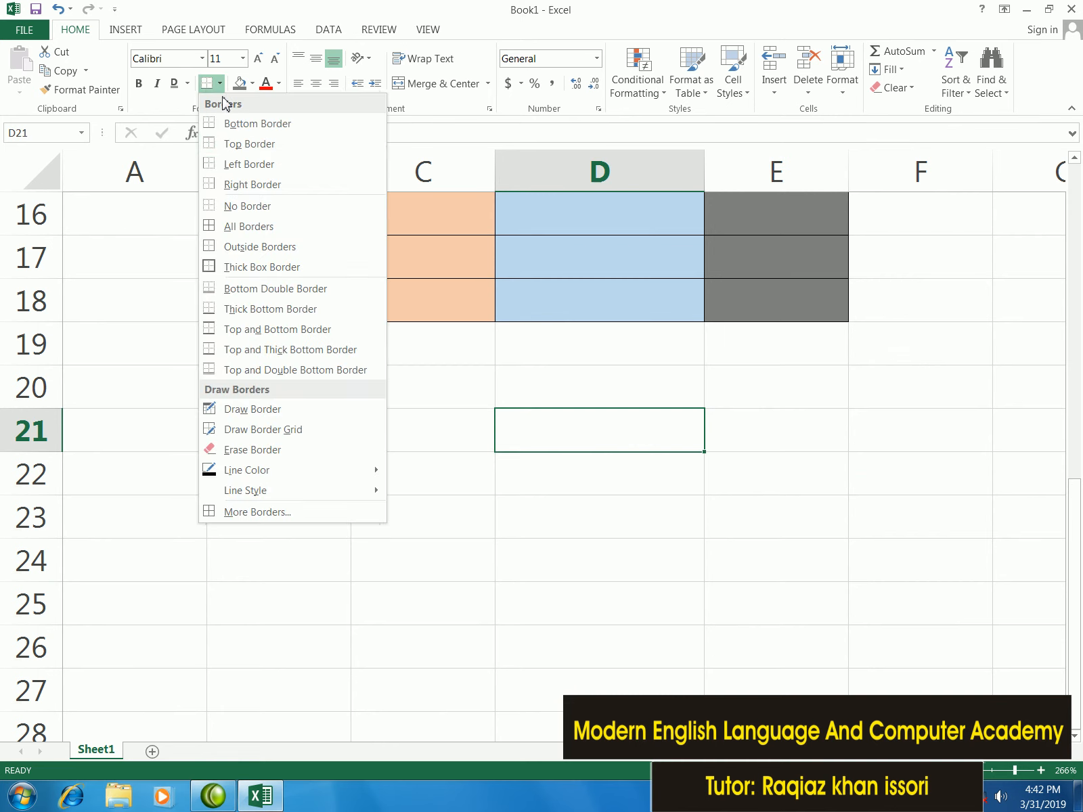
pyautogui.click(241, 145)
pyautogui.press('Right')
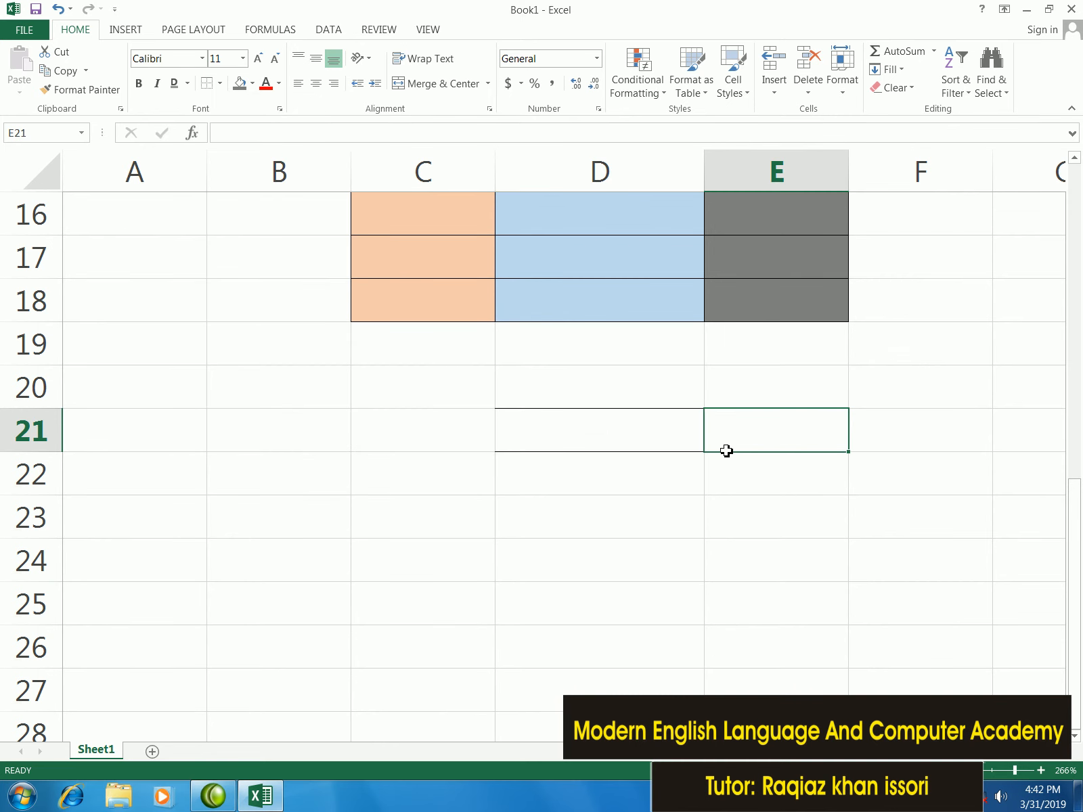
pyautogui.press('Right')
# Apply a Left Border to cell D21, and select cell E21
pyautogui.click(616, 432)
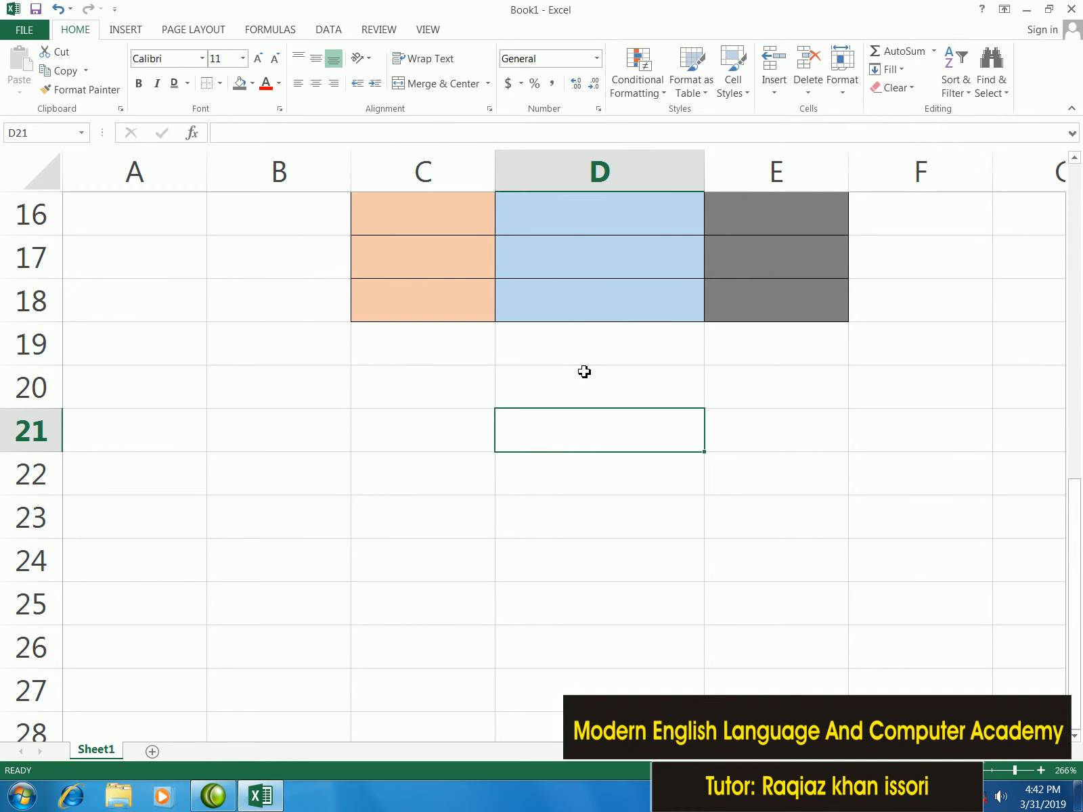
pyautogui.click(220, 82)
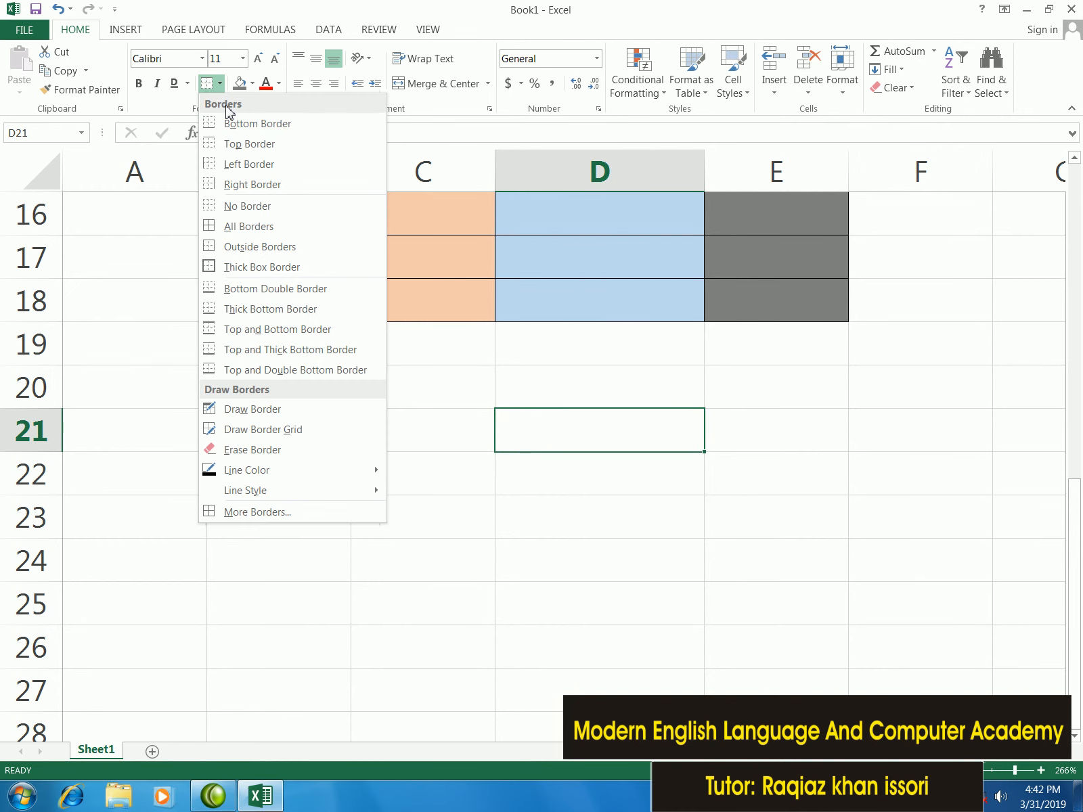
pyautogui.click(241, 170)
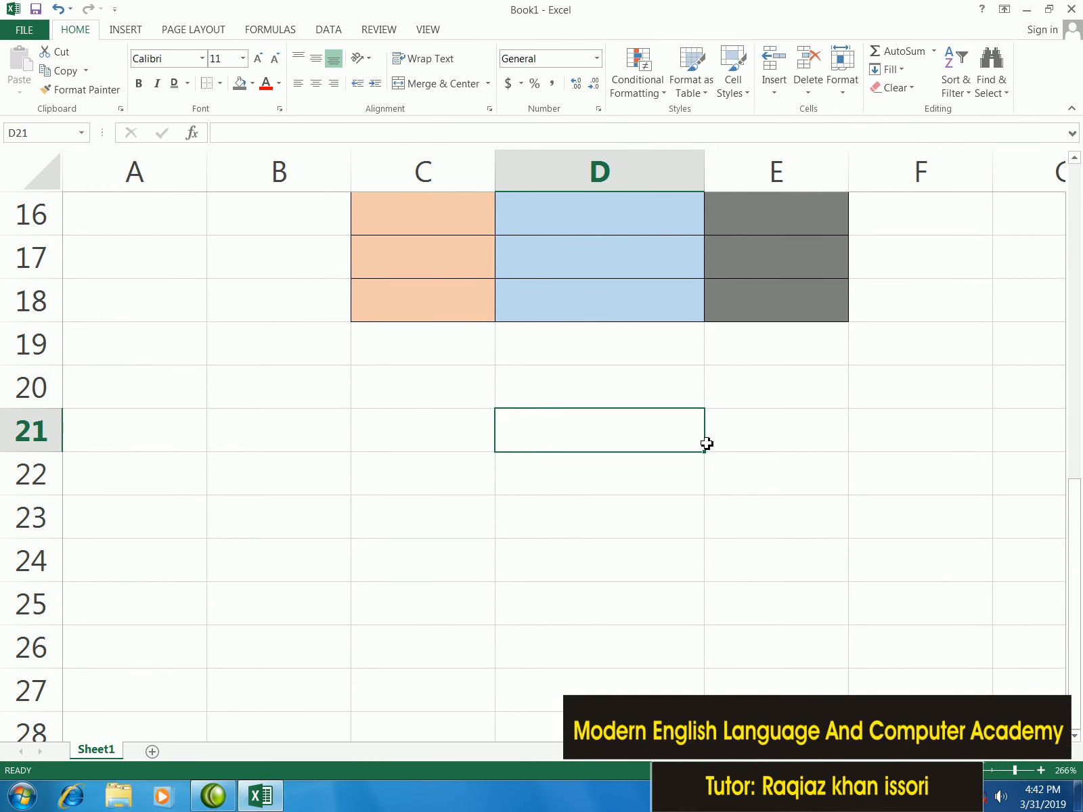
pyautogui.click(800, 447)
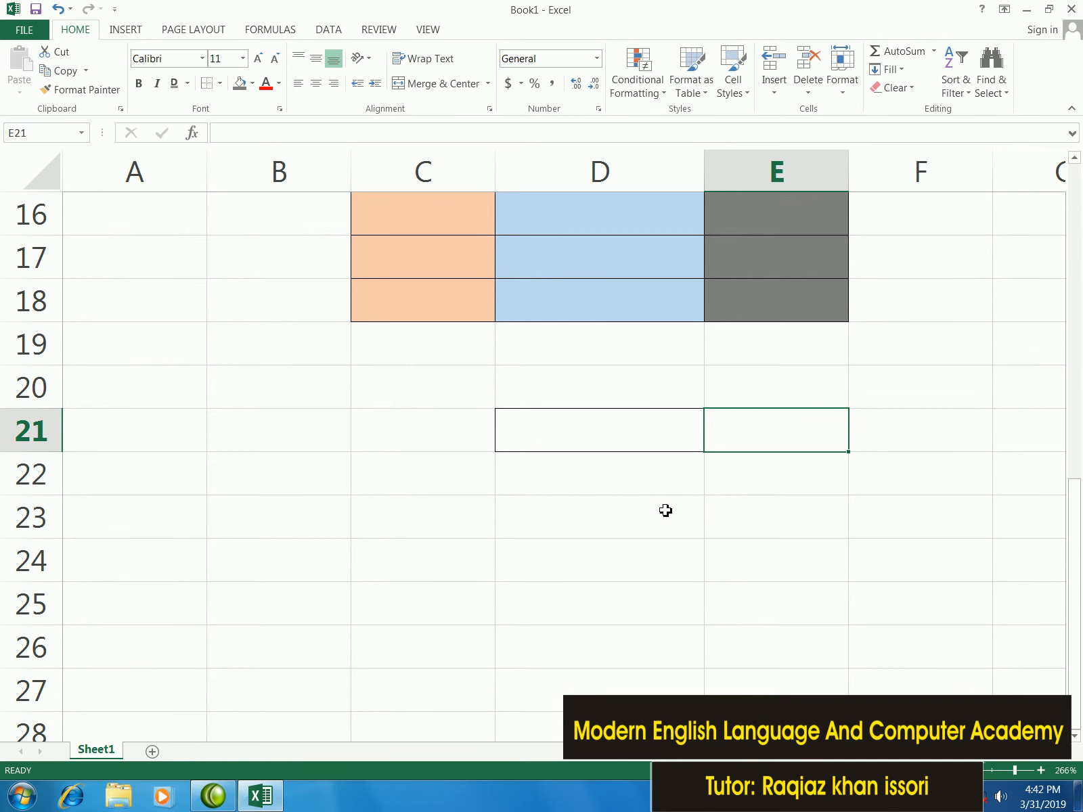
# Apply a Right Border to cell D21, and select cell E22
pyautogui.click(628, 445)
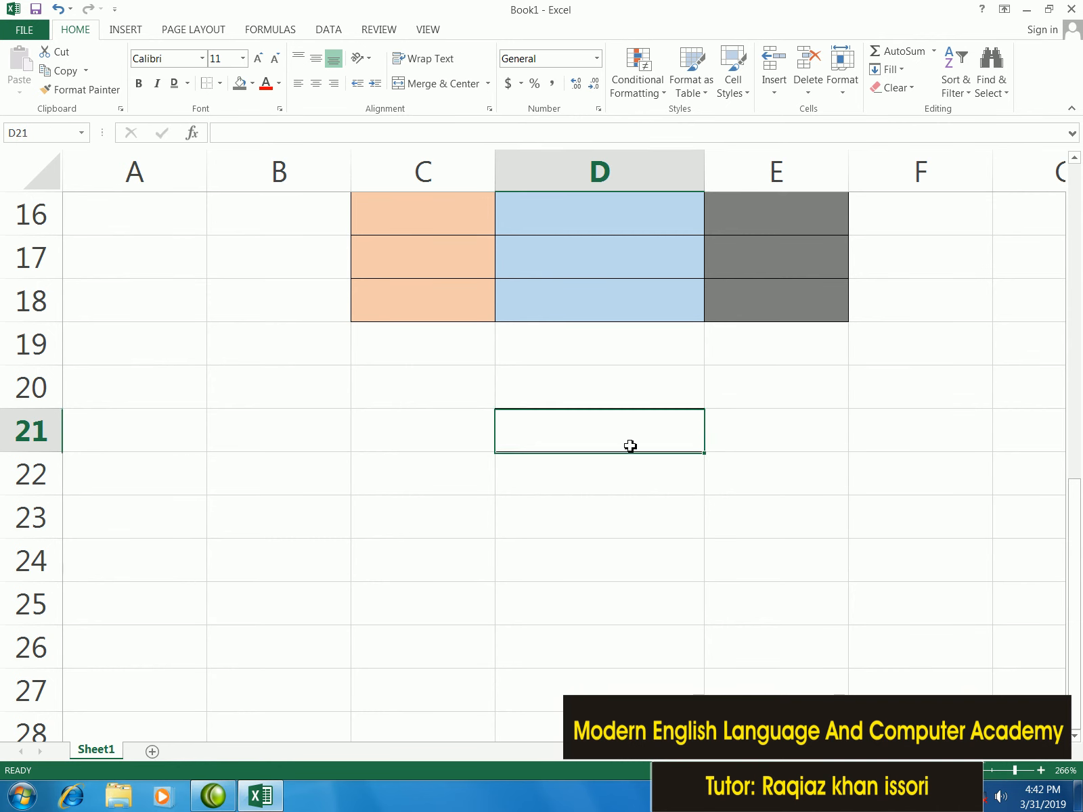
pyautogui.click(226, 85)
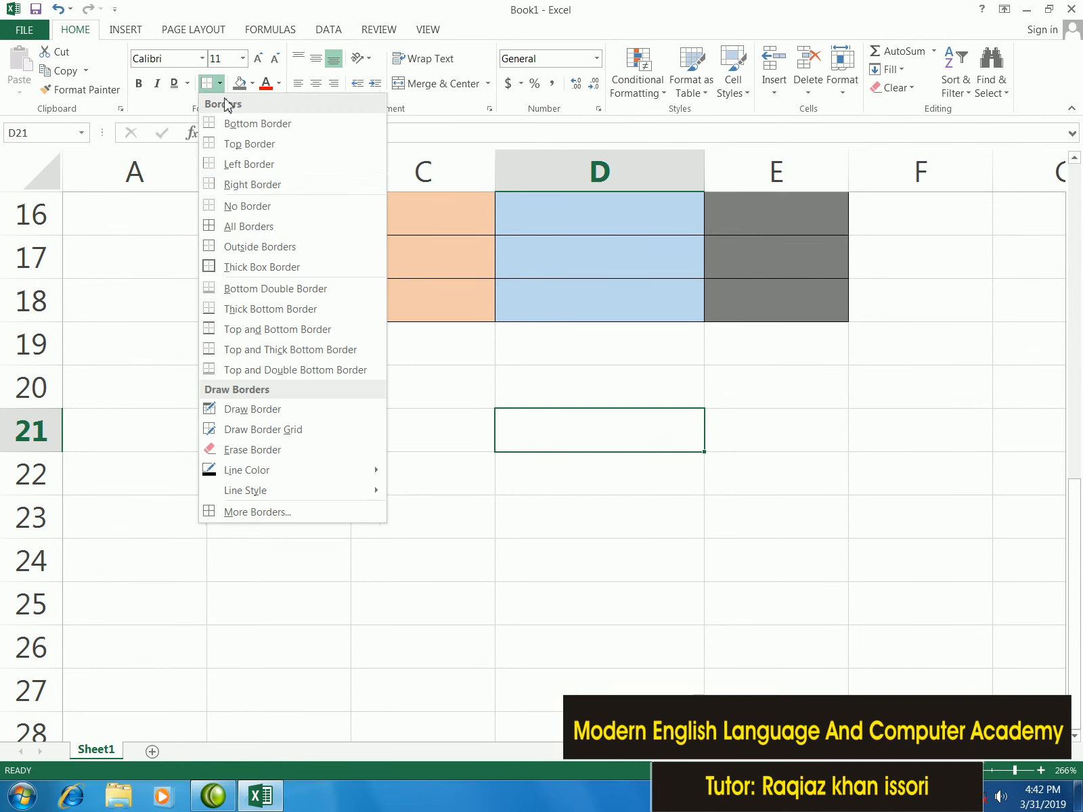
pyautogui.click(261, 187)
pyautogui.click(725, 379)
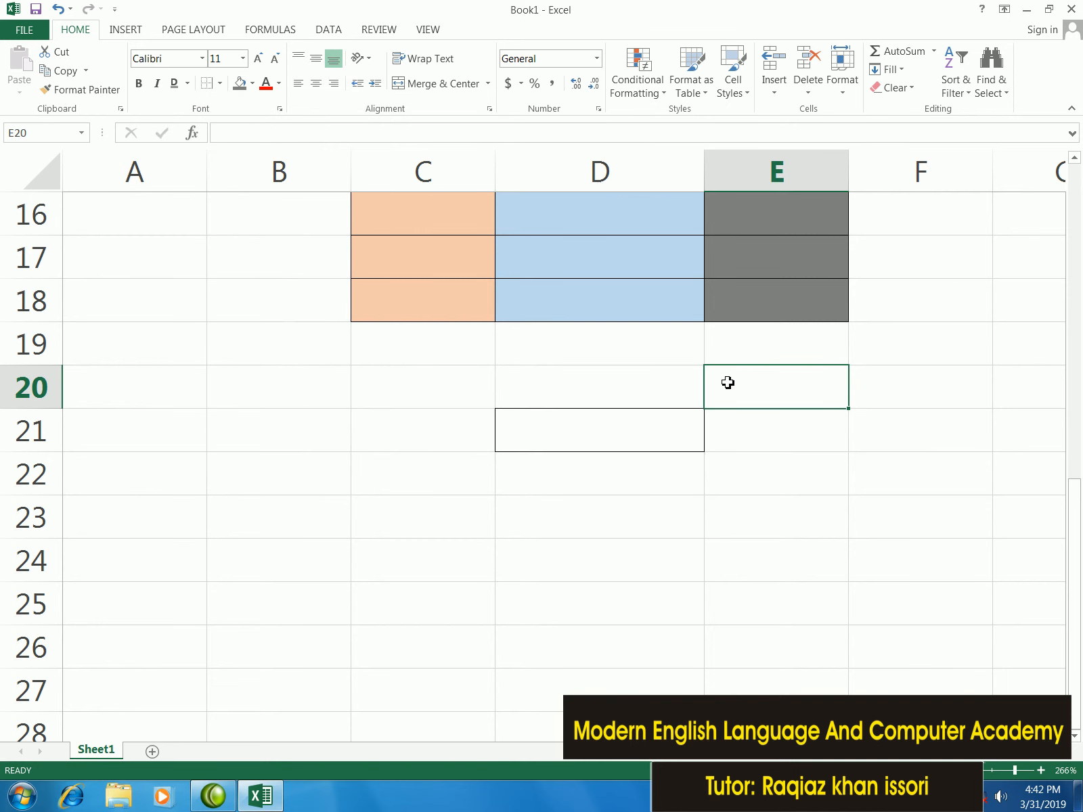
pyautogui.click(800, 459)
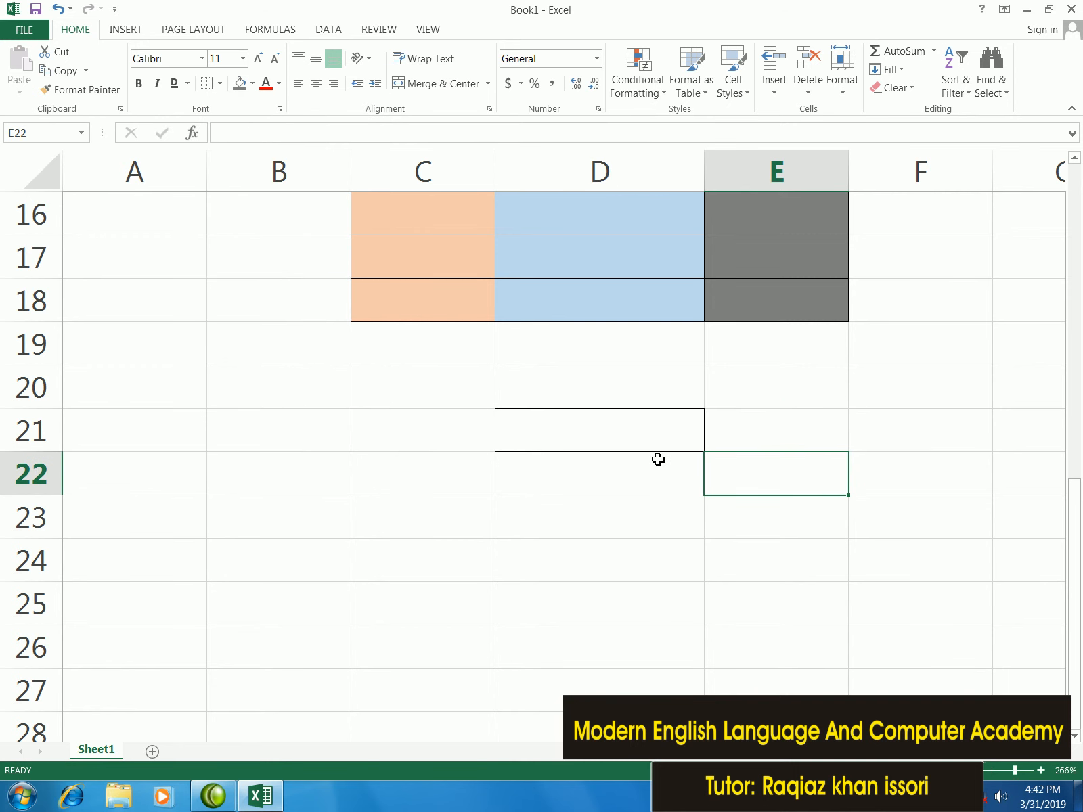
# Apply All Borders to cell B21, and select cell C23
pyautogui.click(293, 437)
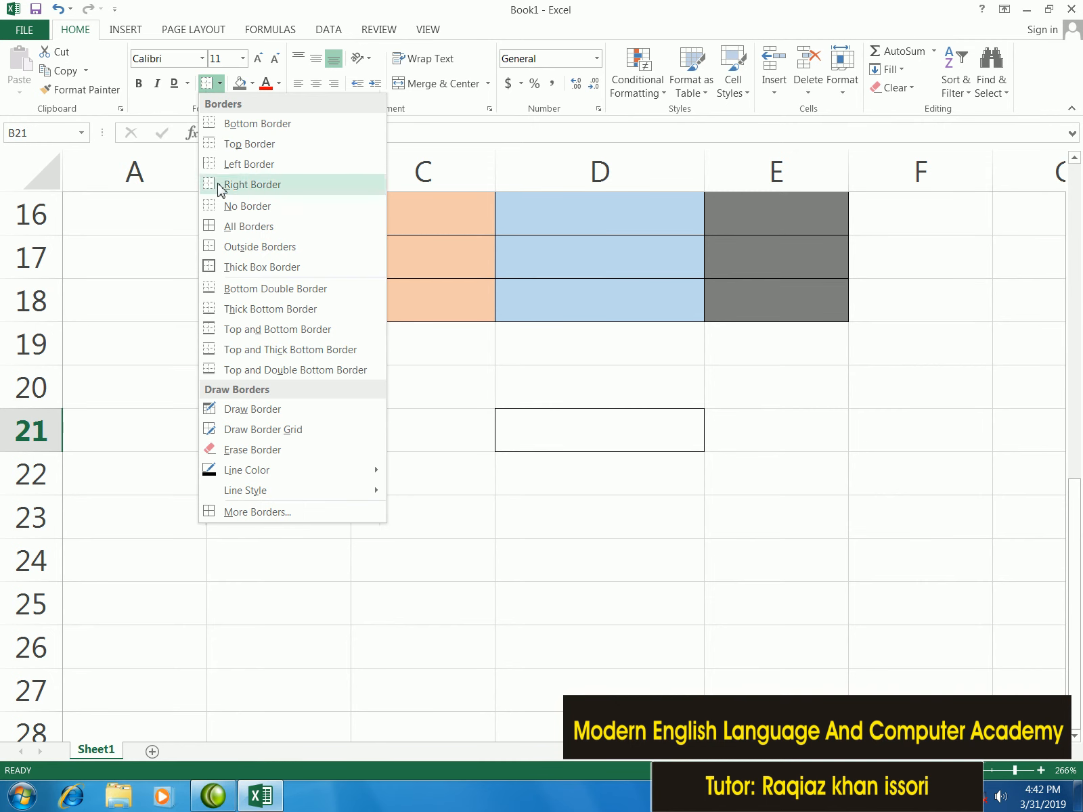
pyautogui.click(230, 226)
pyautogui.click(400, 499)
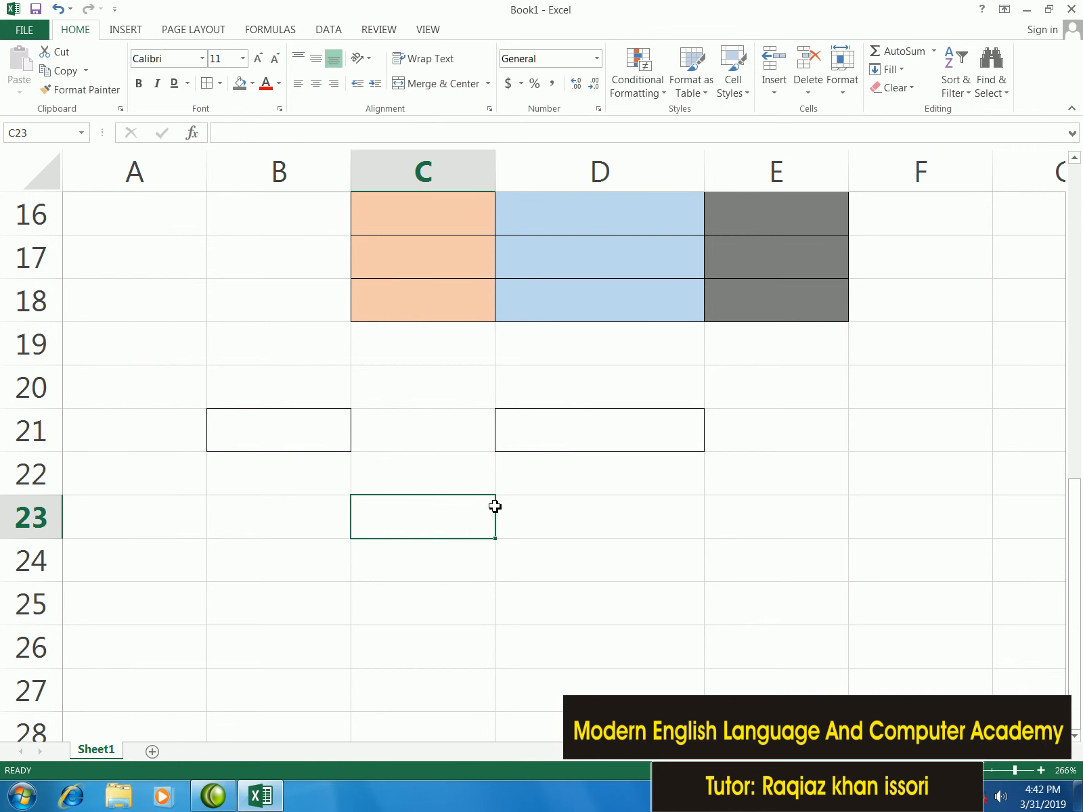
# Try No Border on the table body C11:E18, and undo the border removal
pyautogui.click(219, 83)
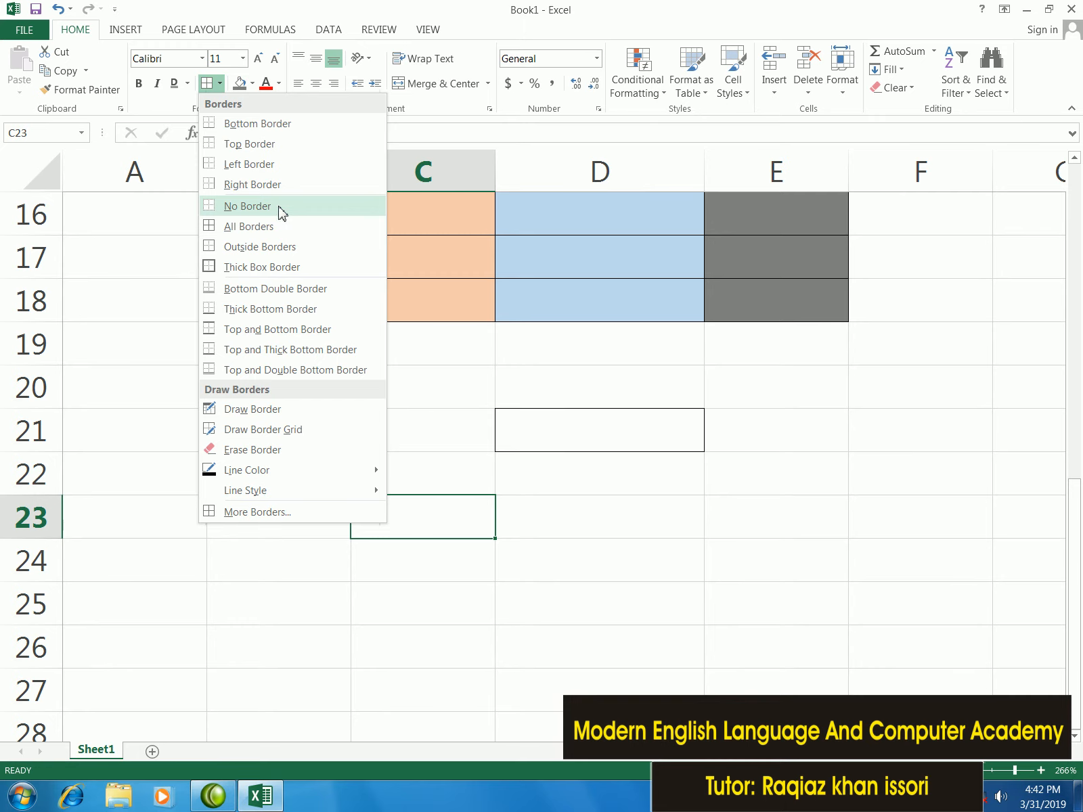
pyautogui.click(592, 385)
pyautogui.scroll(2, 611, 386)
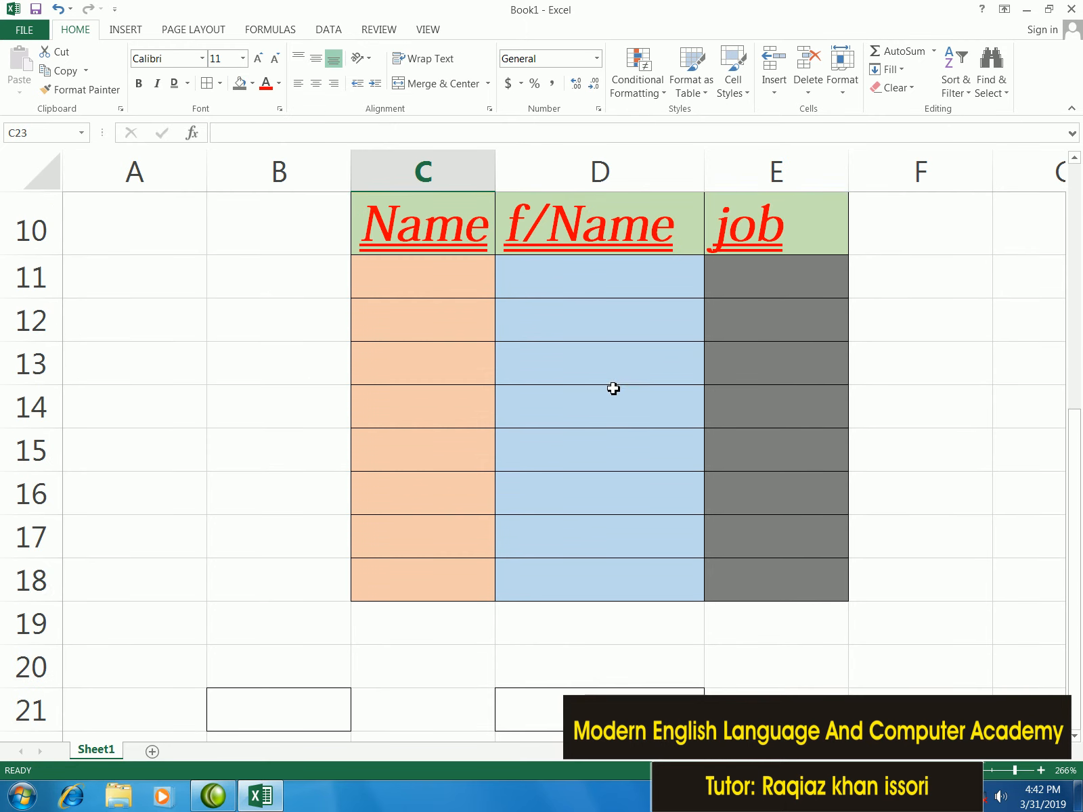
pyautogui.click(705, 568)
pyautogui.moveTo(702, 569); pyautogui.dragTo(464, 284)
pyautogui.click(220, 83)
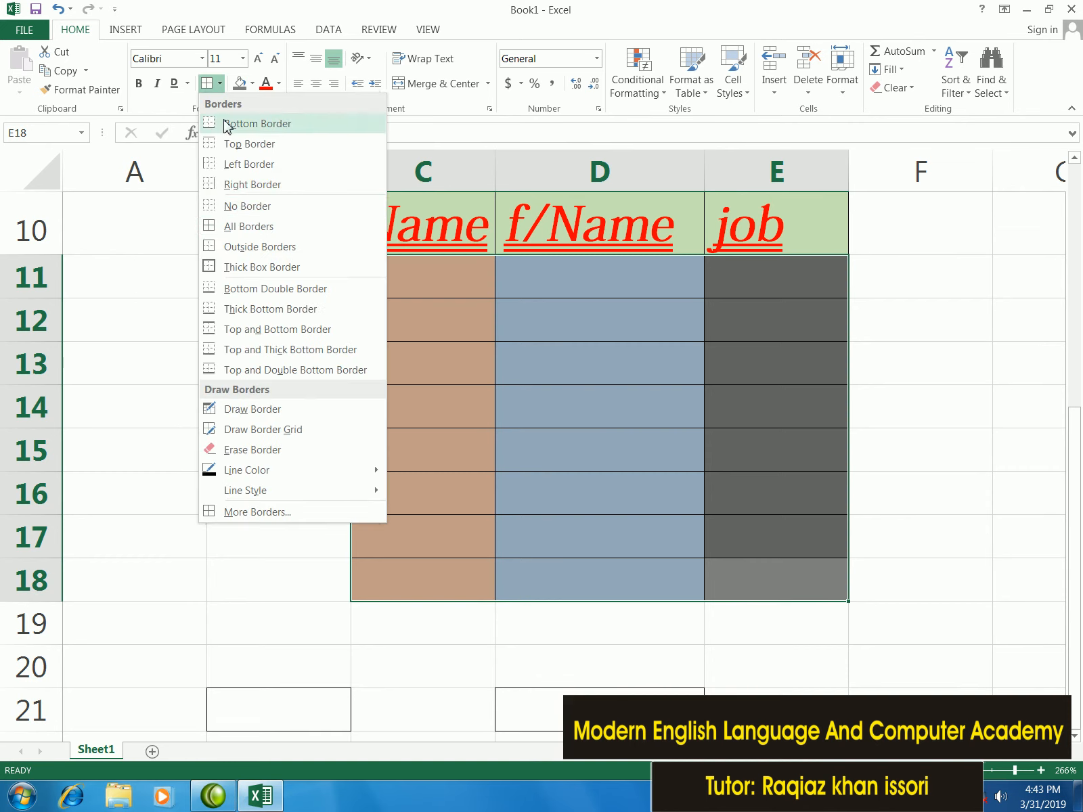
pyautogui.click(241, 205)
pyautogui.click(237, 230)
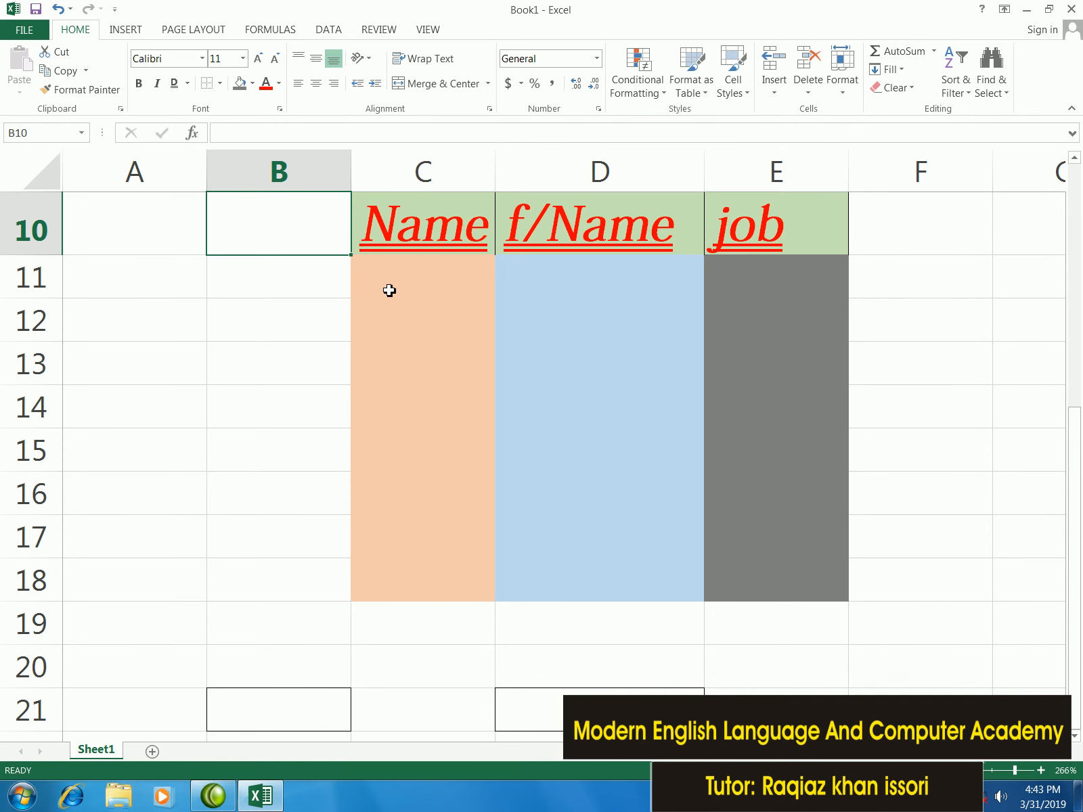
pyautogui.hotkey('ctrl', 'z')
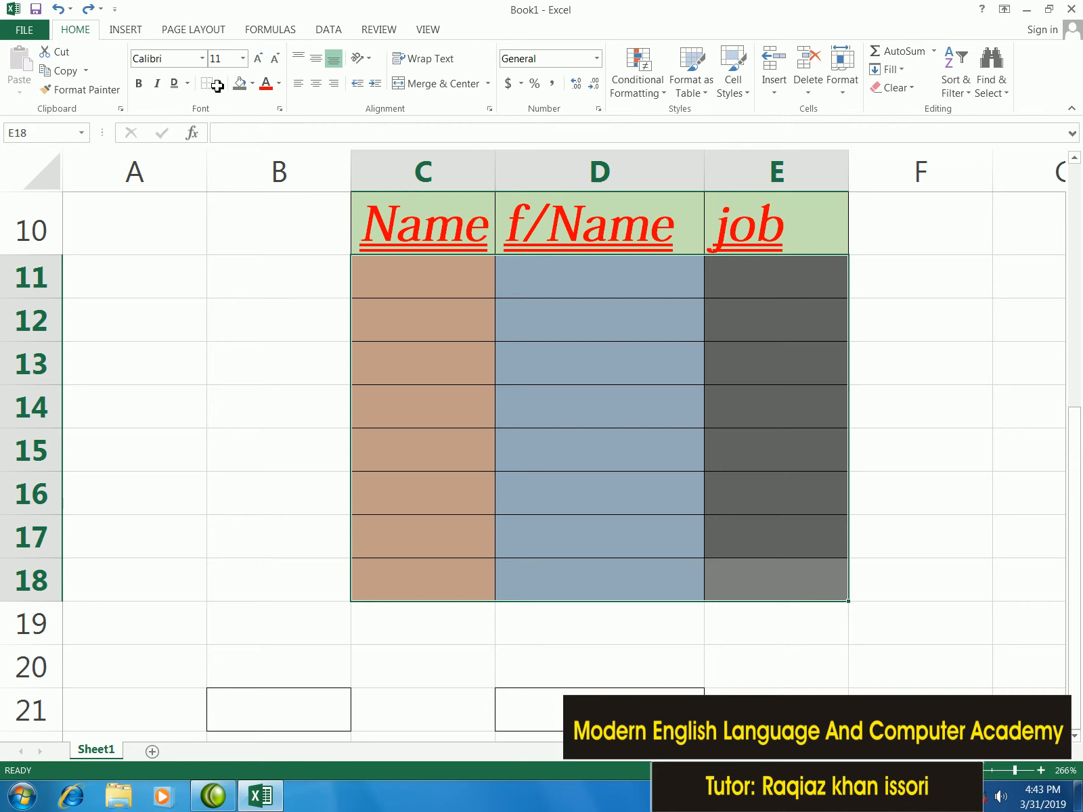
# Apply Outside Borders to cell B11, and select cell B13
pyautogui.click(287, 263)
pyautogui.scroll(-2, 276, 237)
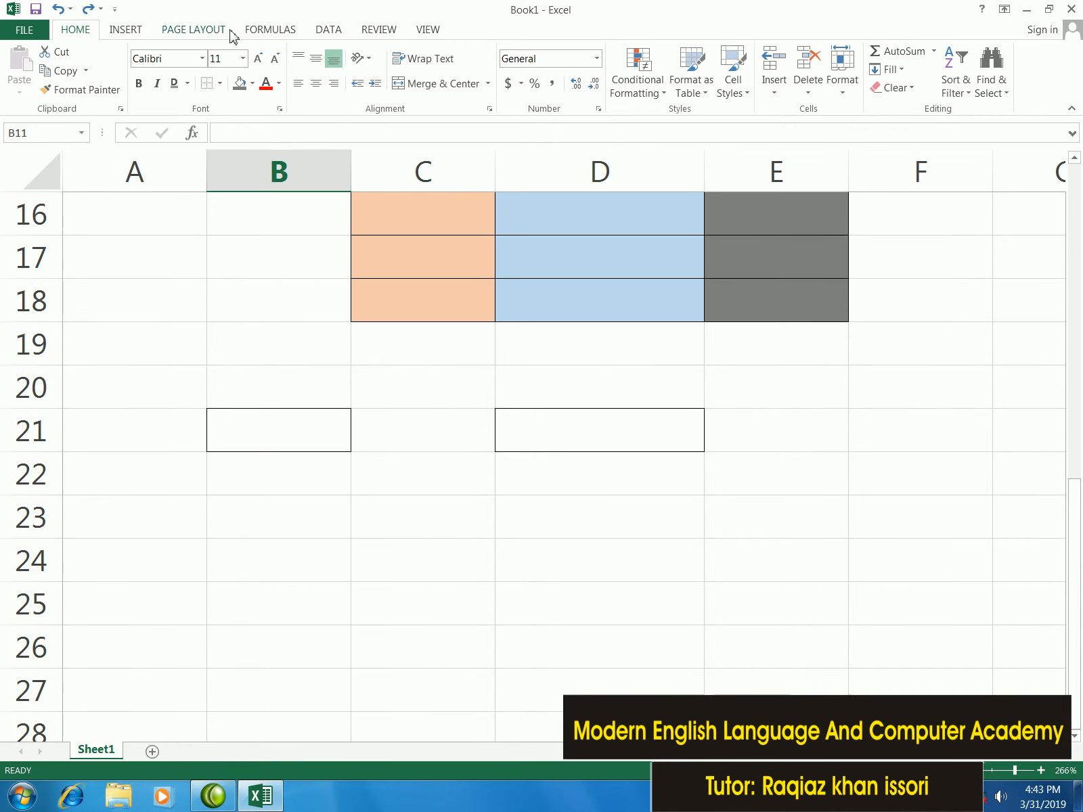
pyautogui.click(220, 82)
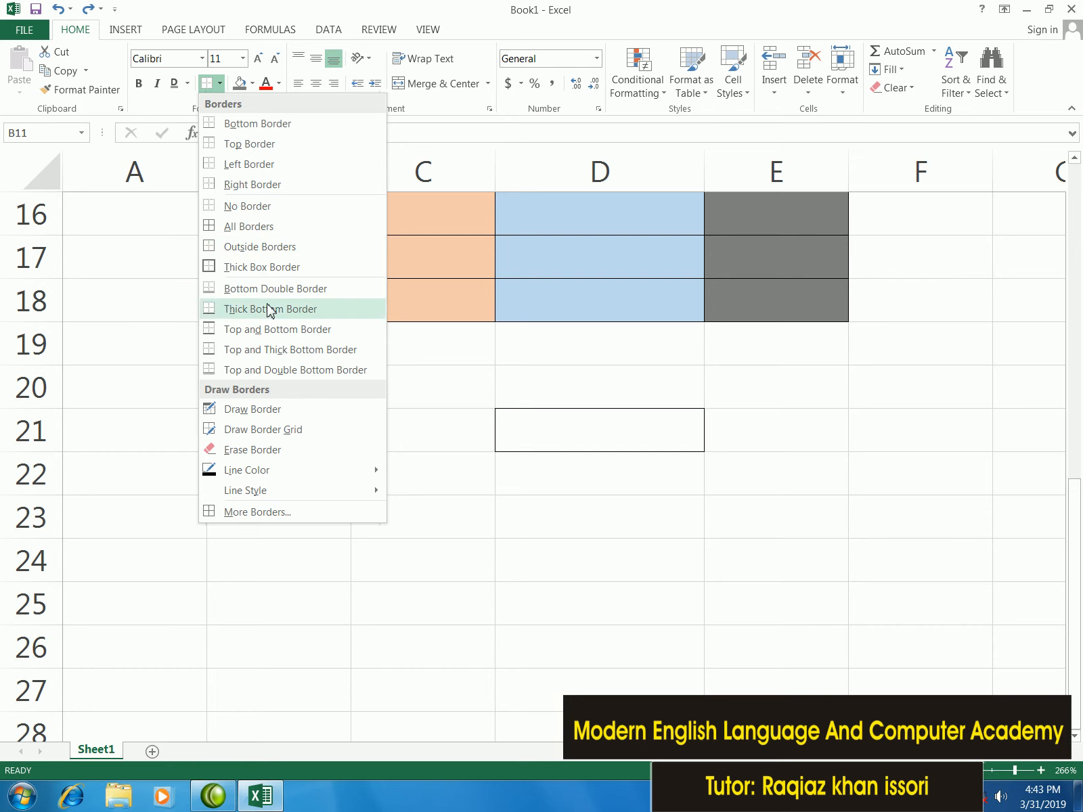
pyautogui.click(284, 254)
pyautogui.scroll(-2, 507, 467)
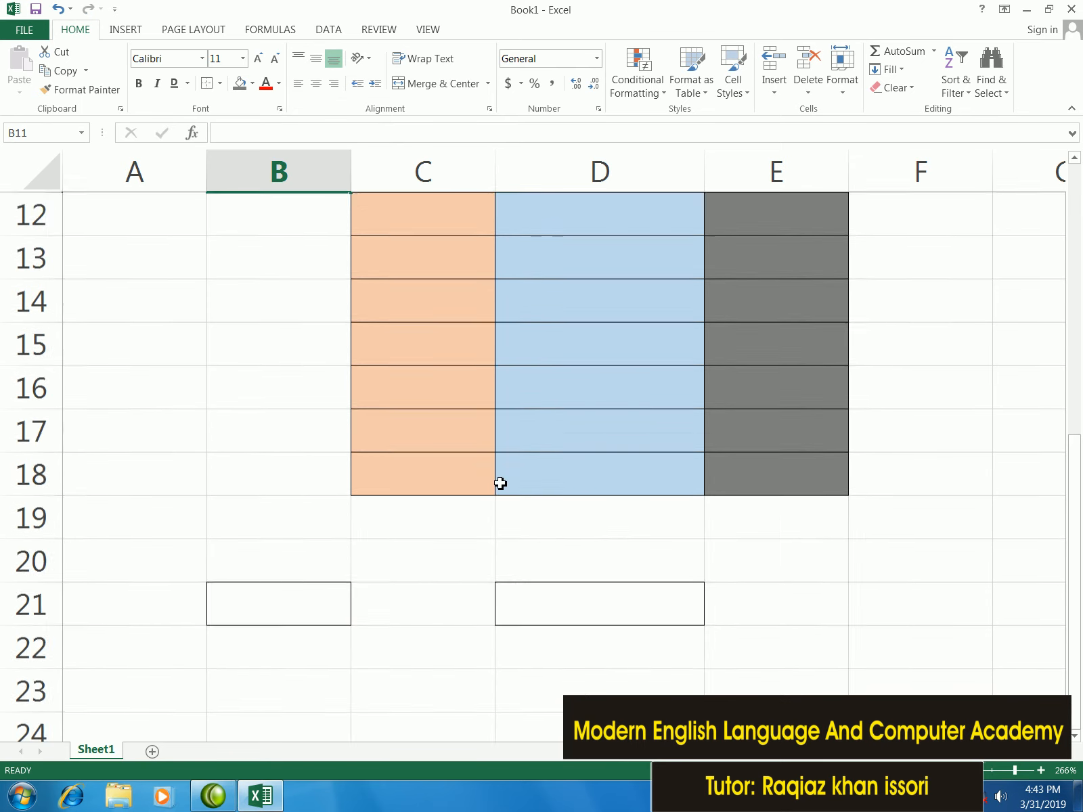
pyautogui.scroll(1, 500, 482)
pyautogui.click(273, 401)
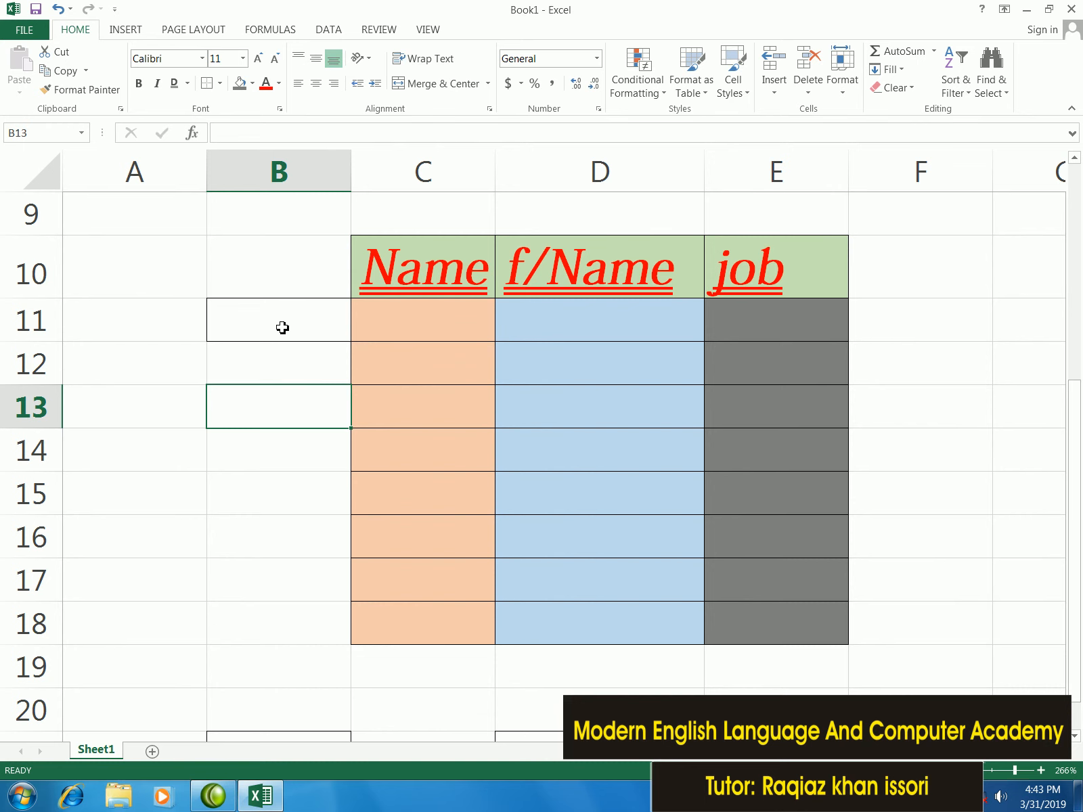
# Apply a Thick Box Border to cell B14, and move the selection to cell A11
pyautogui.click(271, 458)
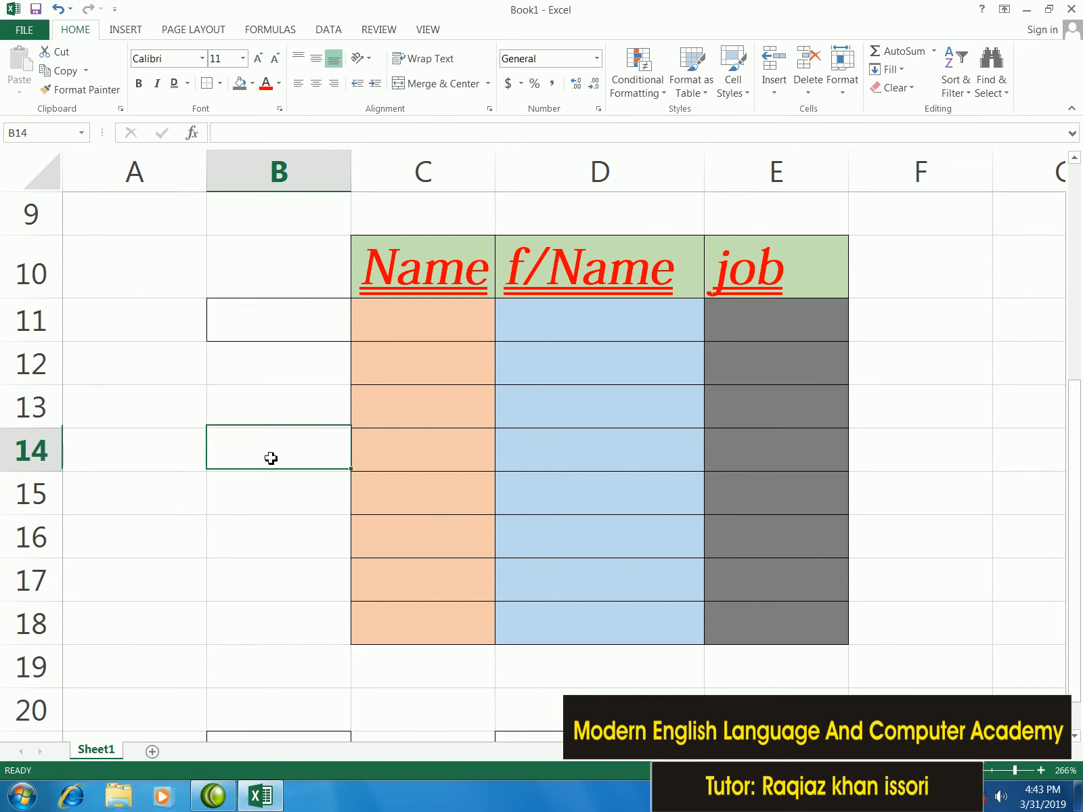
pyautogui.click(220, 83)
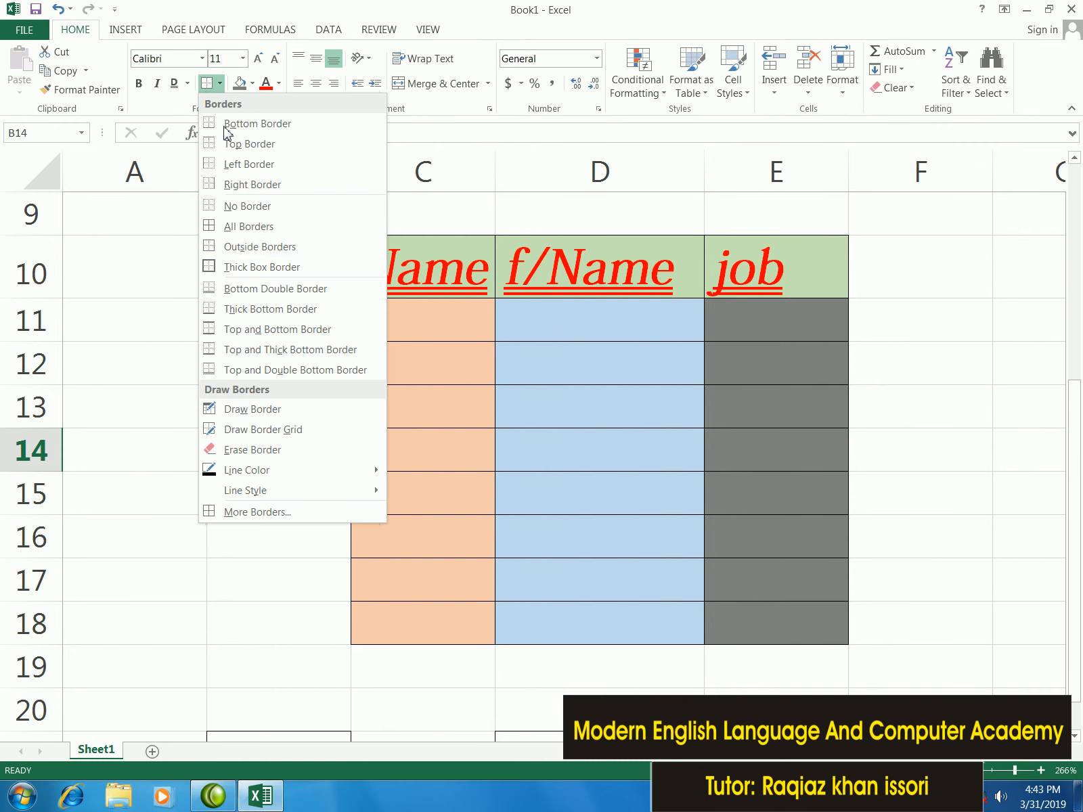
pyautogui.click(264, 271)
pyautogui.press('Up')
pyautogui.press('Up')
pyautogui.press('Up')
pyautogui.press('Left')
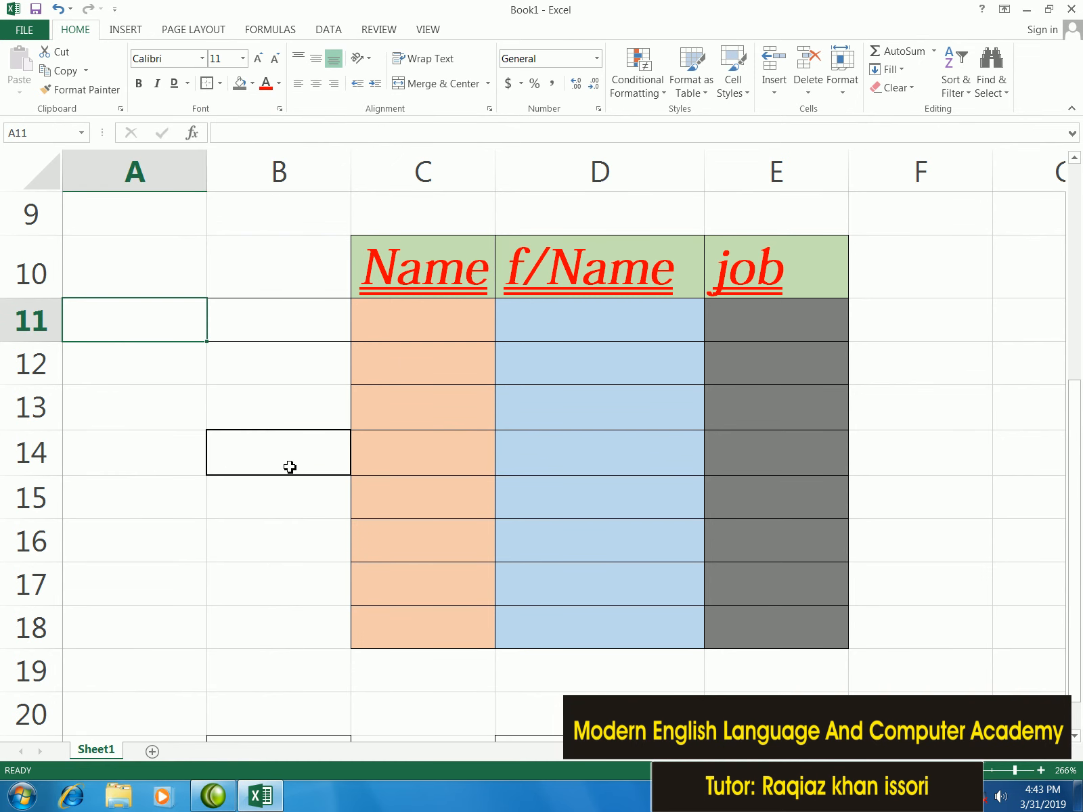
# Apply a Thick Box Border around the whole table C10:E18, and select cell A11
pyautogui.moveTo(380, 258); pyautogui.dragTo(777, 614)
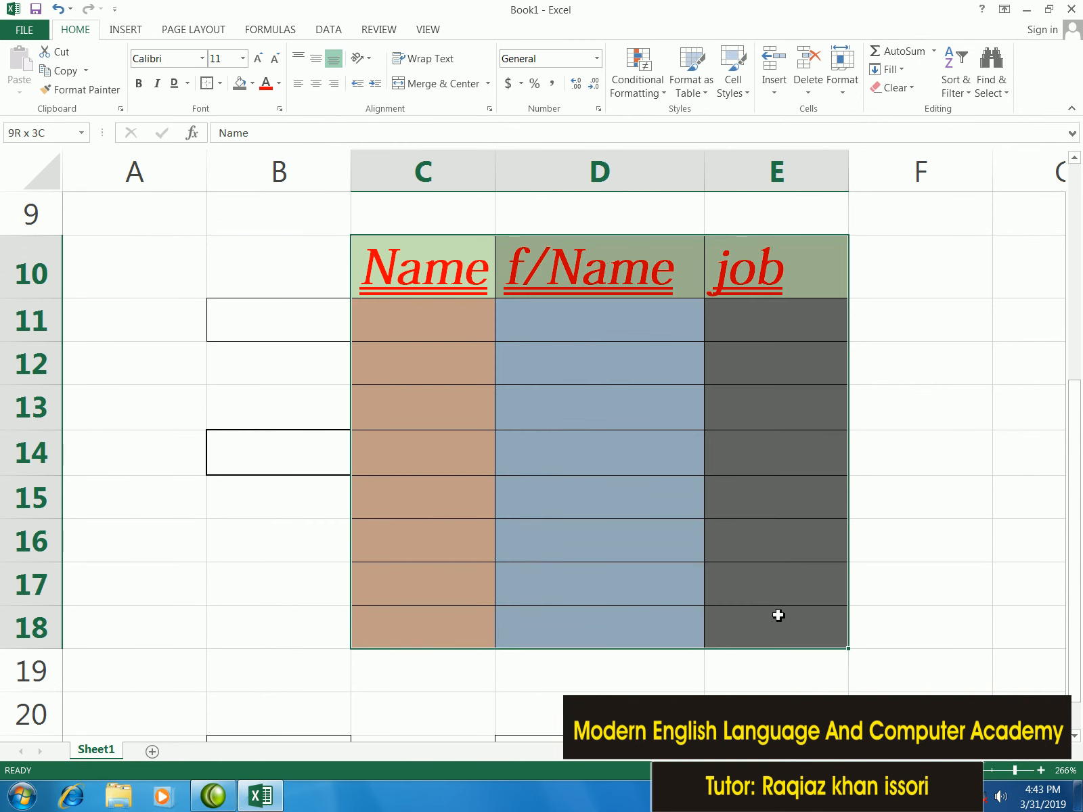
pyautogui.click(220, 83)
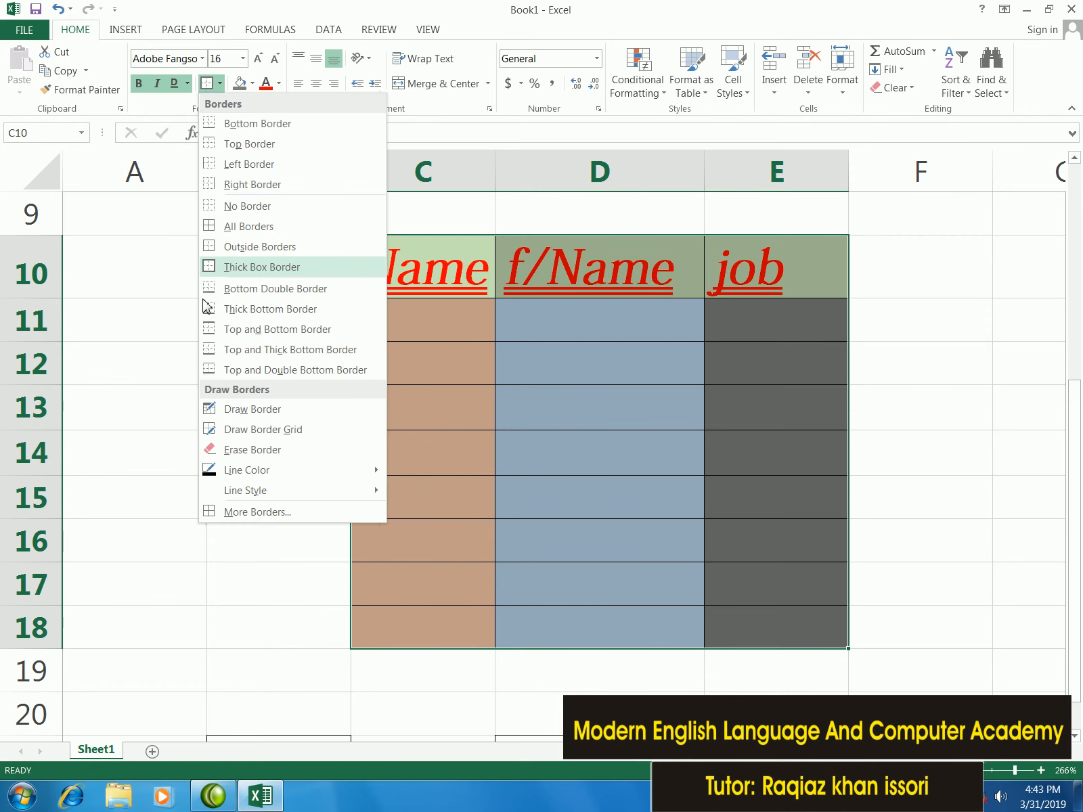
pyautogui.click(218, 271)
pyautogui.click(202, 317)
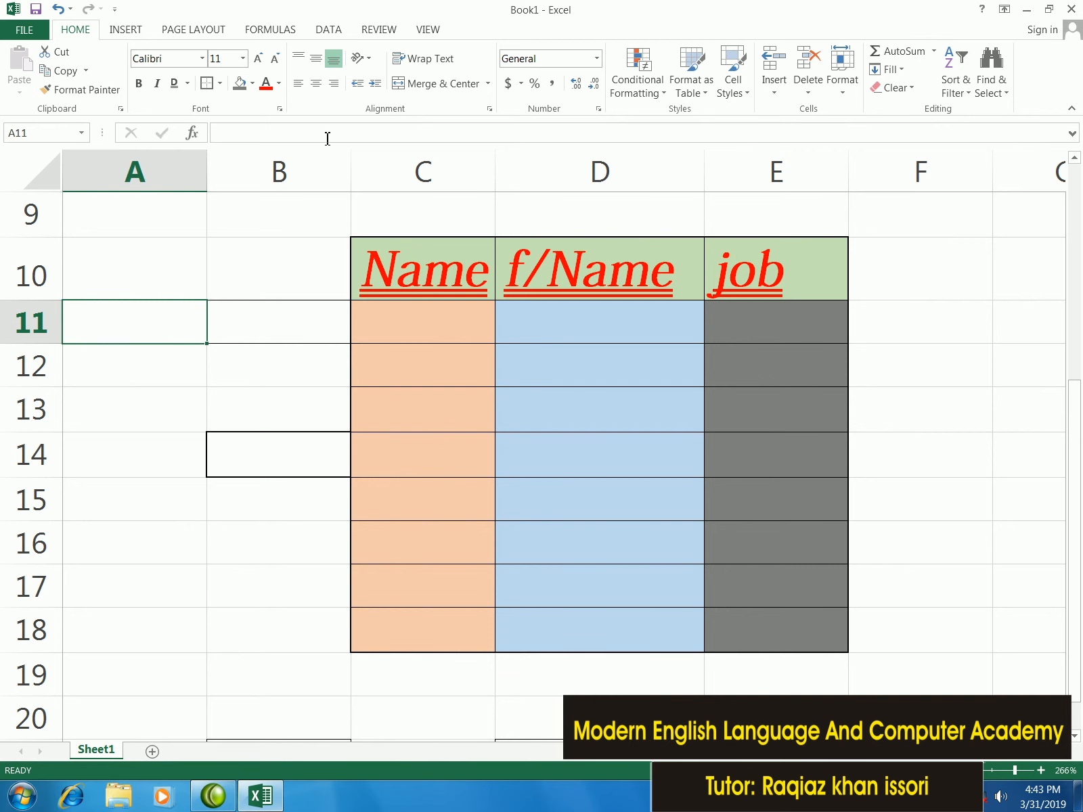
# Use Draw Border to outline A15:B18, adding a vertical divider between columns A and B and horizontal lines below rows 15 and 16
pyautogui.click(220, 83)
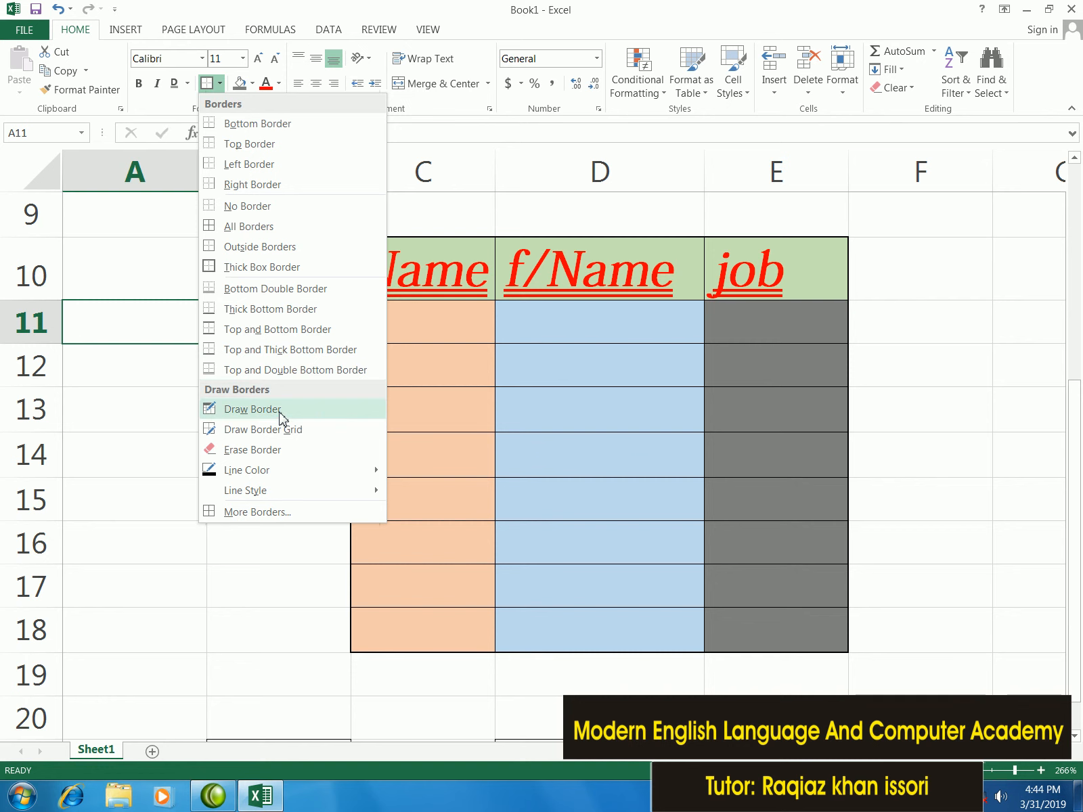
pyautogui.click(280, 410)
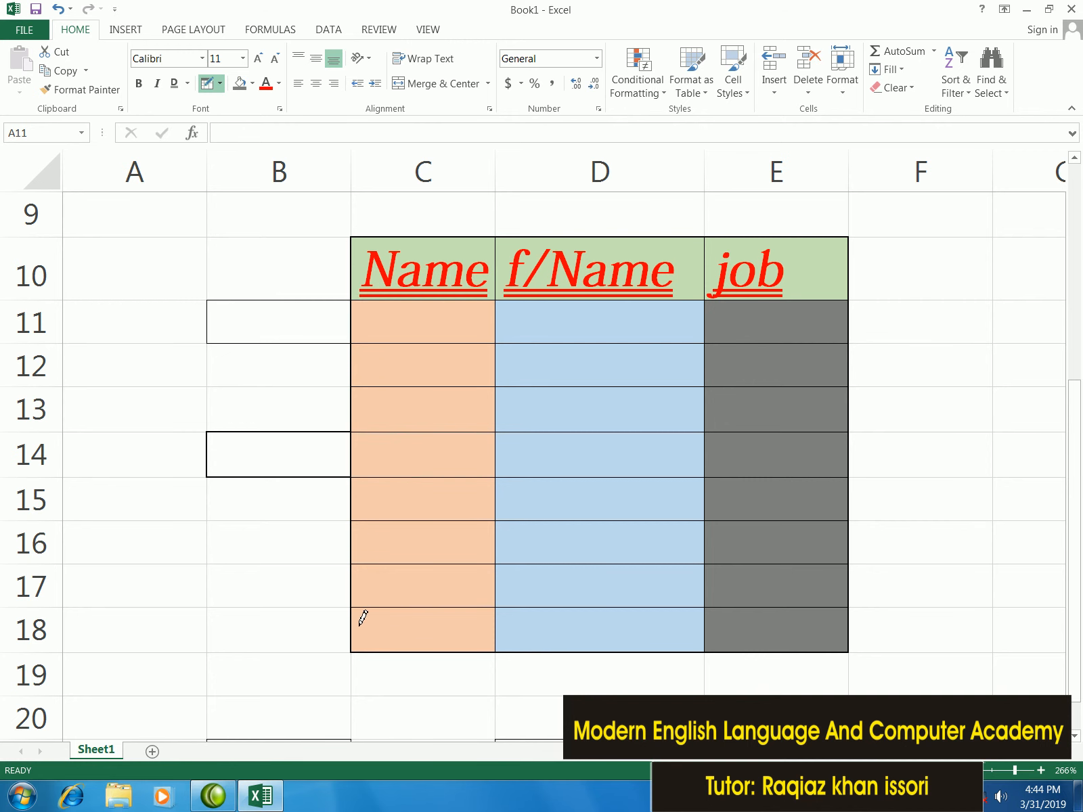
pyautogui.moveTo(115, 498); pyautogui.dragTo(360, 626)
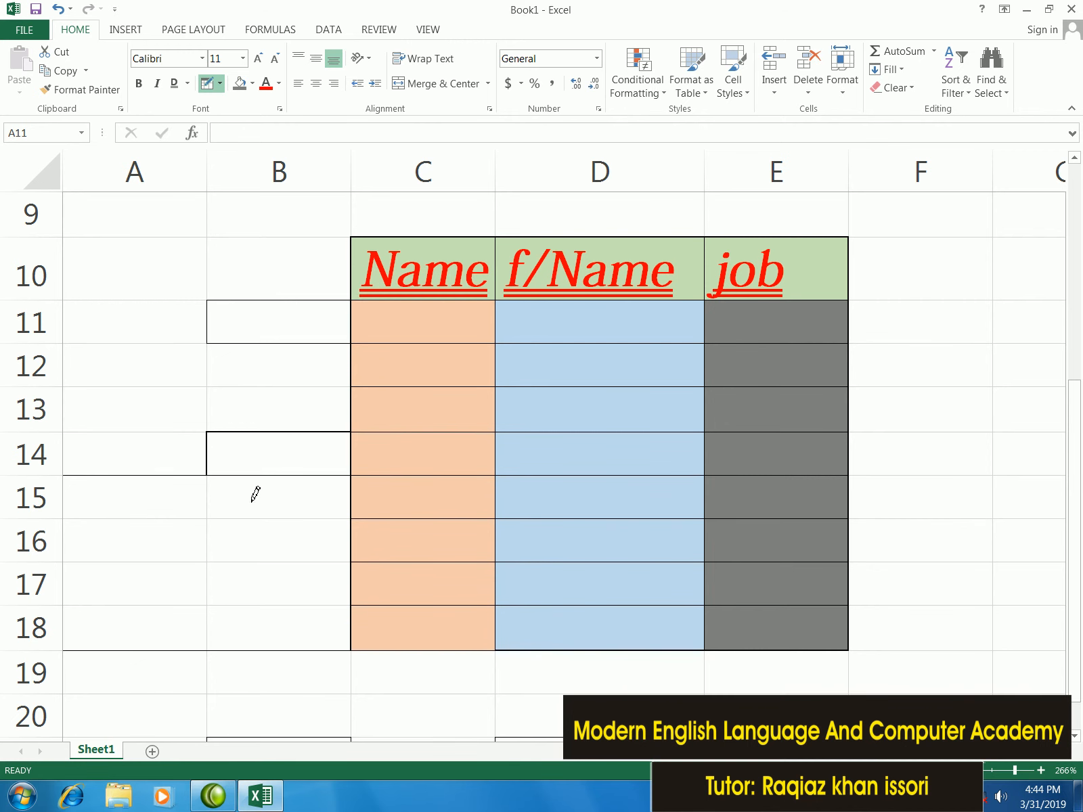
pyautogui.moveTo(174, 477); pyautogui.dragTo(173, 647)
pyautogui.moveTo(74, 511); pyautogui.dragTo(268, 508)
pyautogui.moveTo(89, 549); pyautogui.dragTo(282, 550)
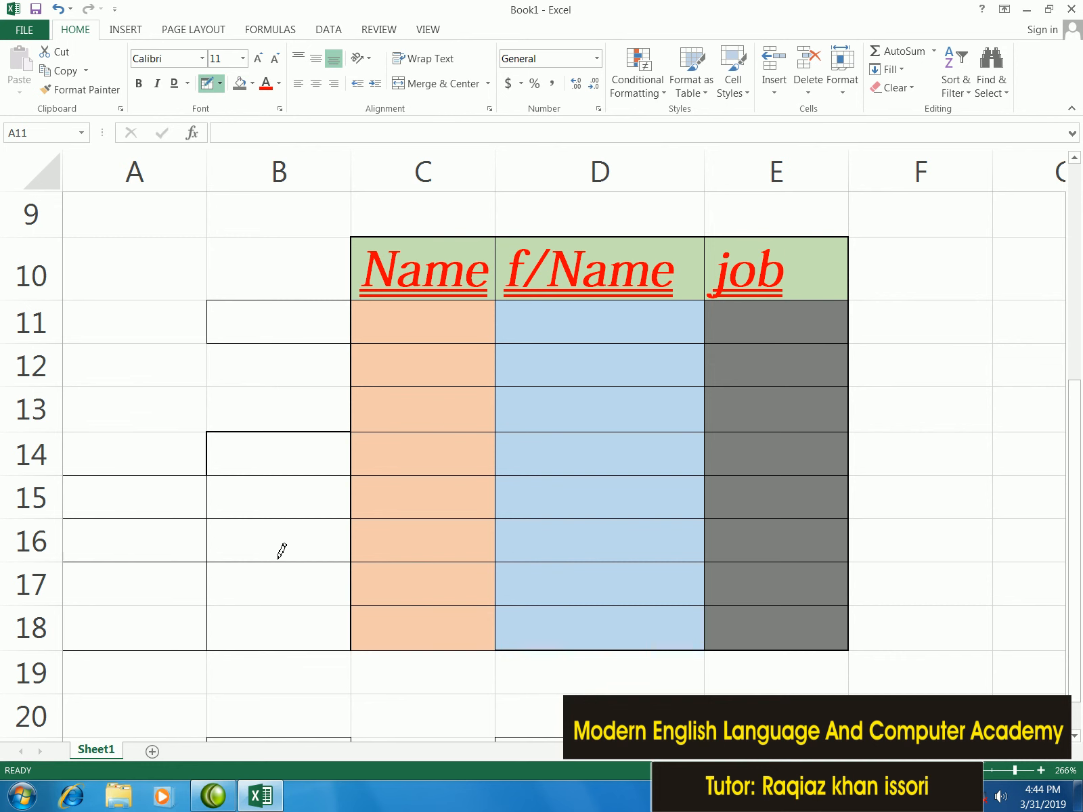
pyautogui.scroll(-4, 290, 478)
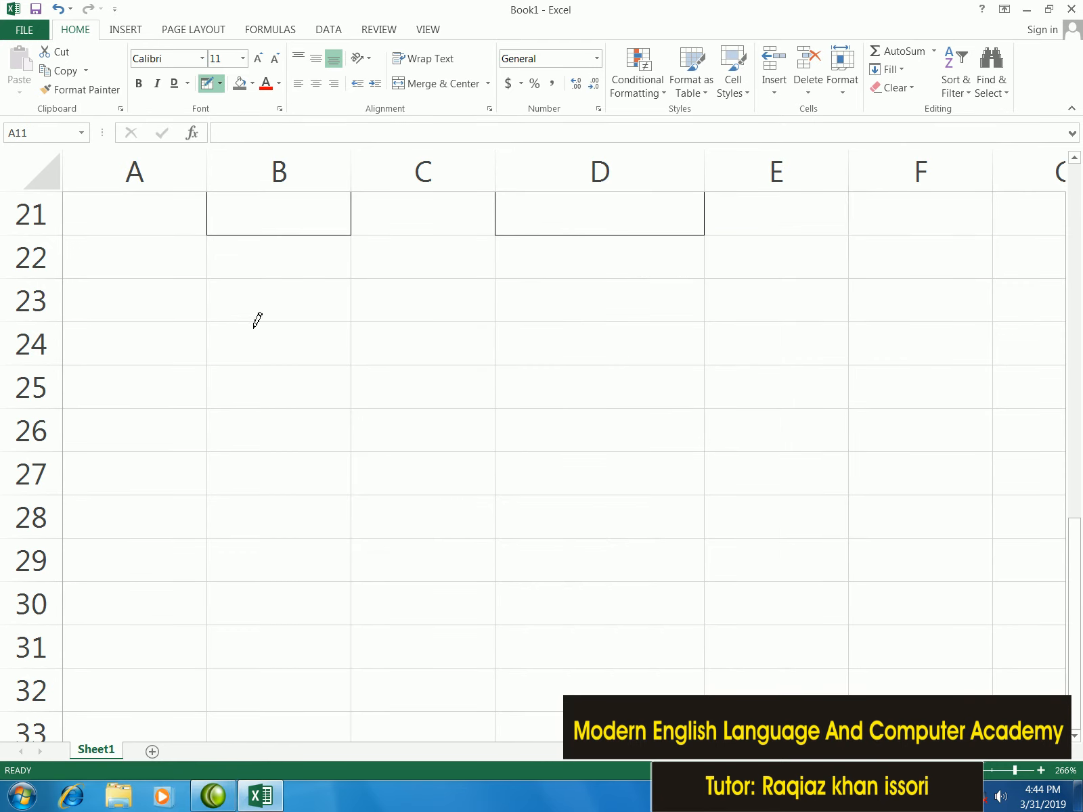
pyautogui.press('Escape')
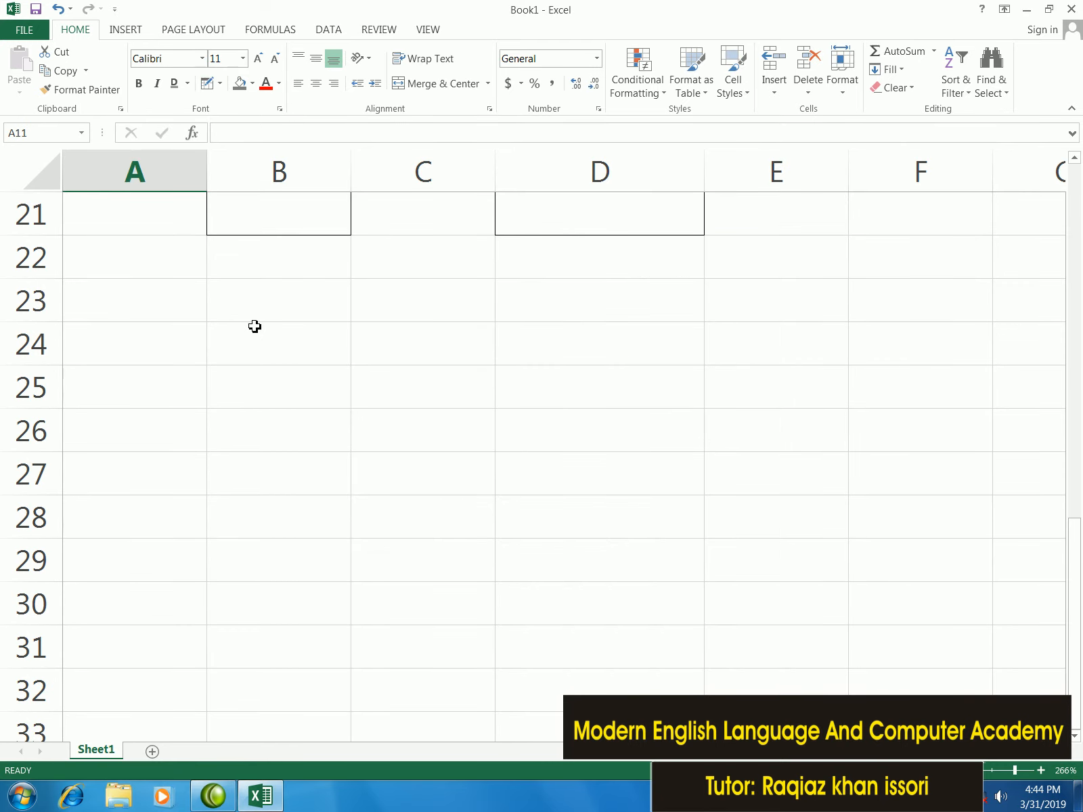
# Use Erase Border to remove the bottom borders of cells D21 and B21
pyautogui.click(220, 84)
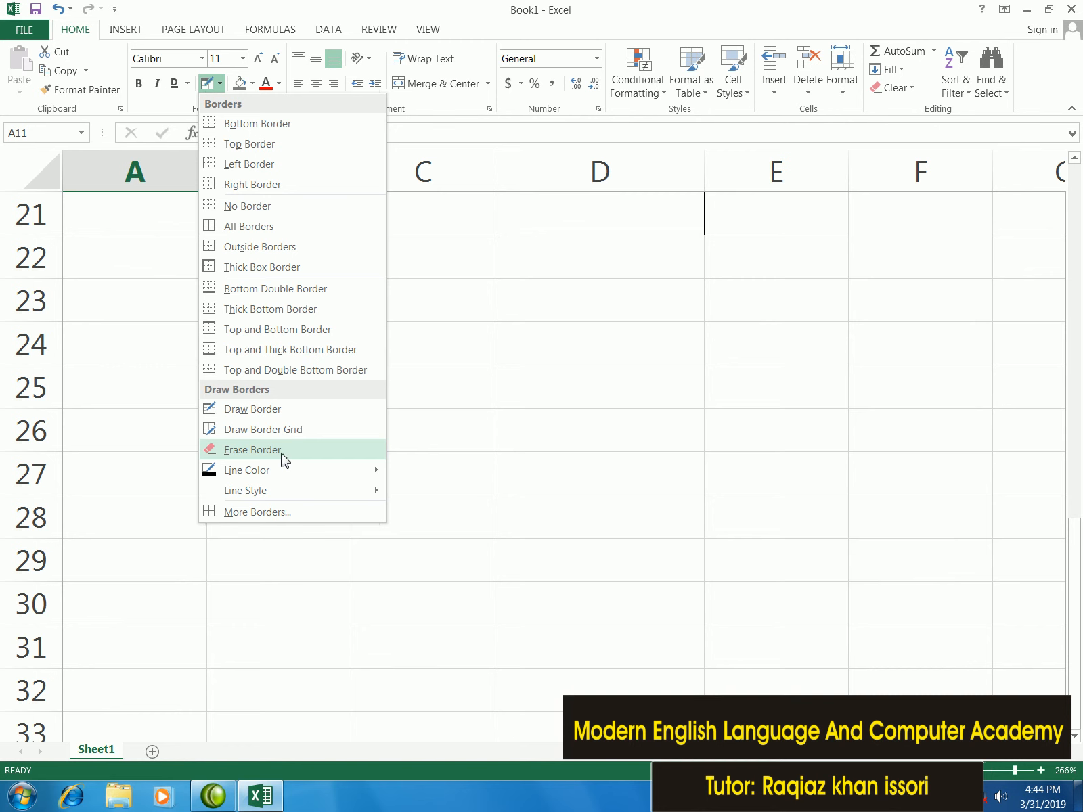
pyautogui.click(252, 449)
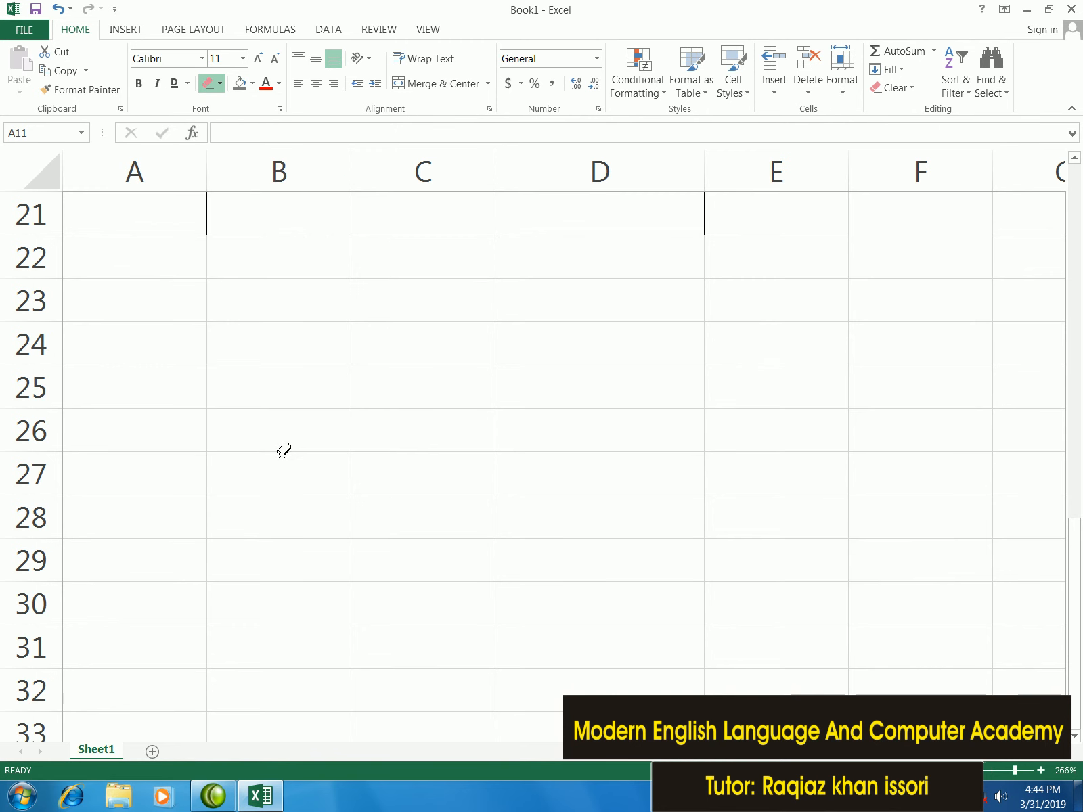
pyautogui.click(518, 235)
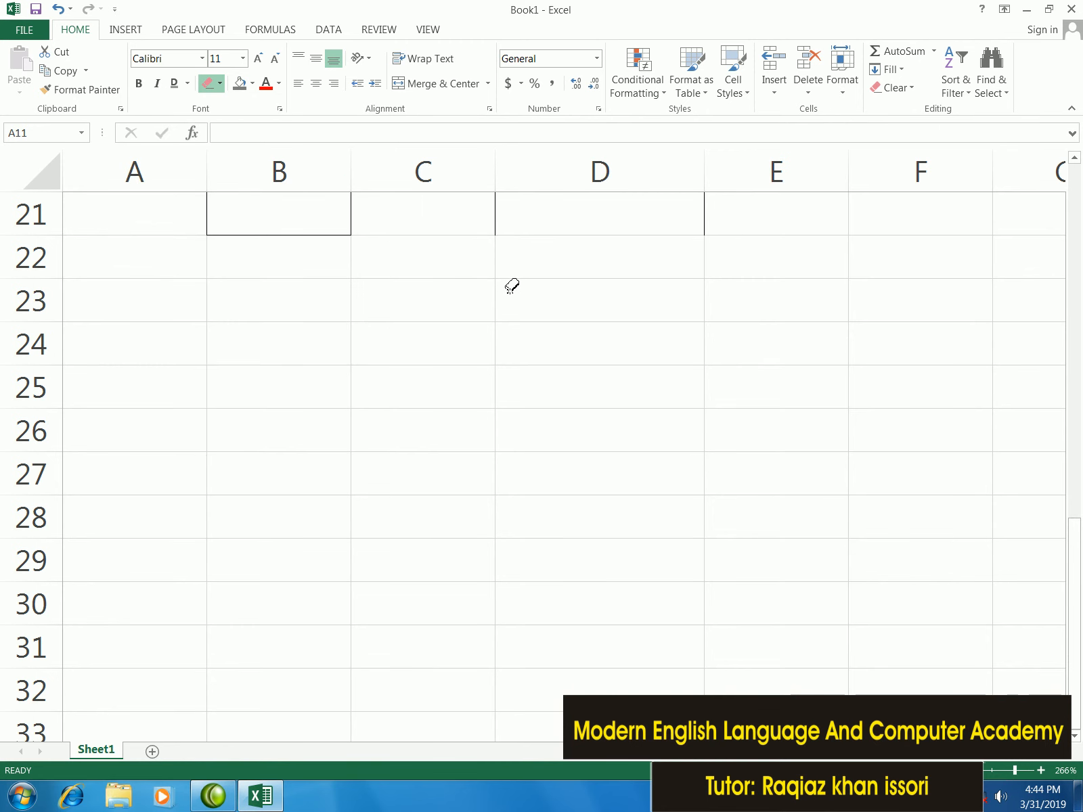
pyautogui.click(314, 234)
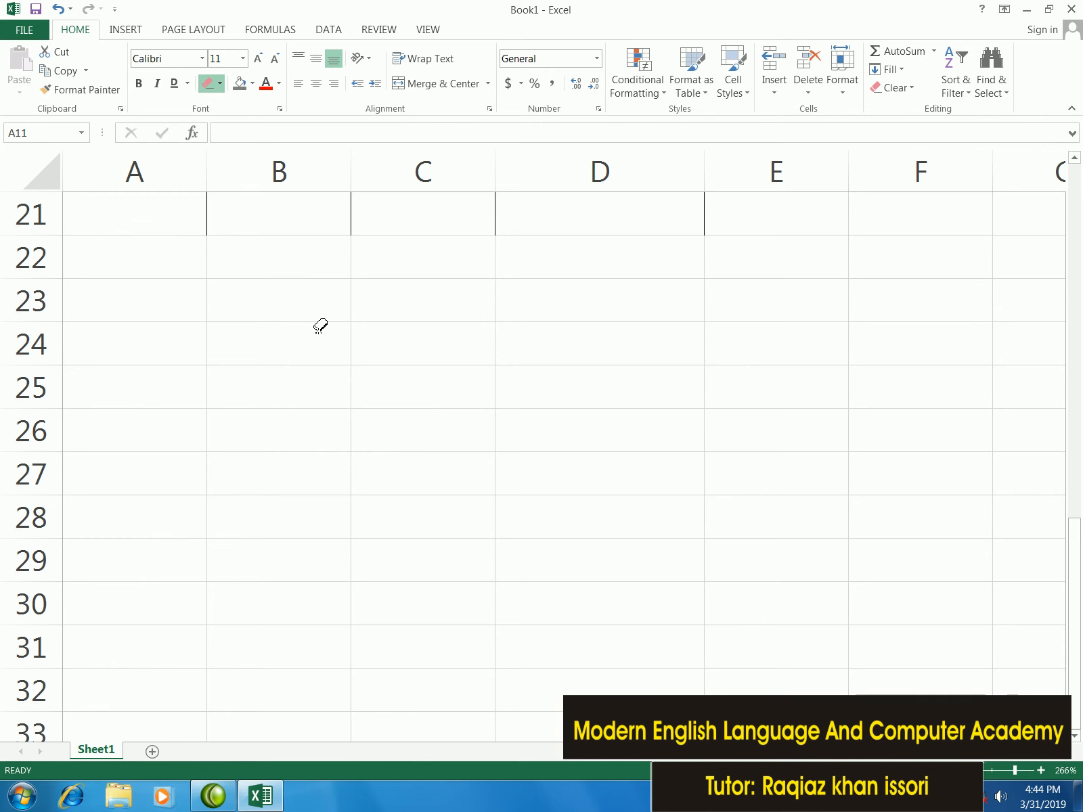
pyautogui.press('Escape')
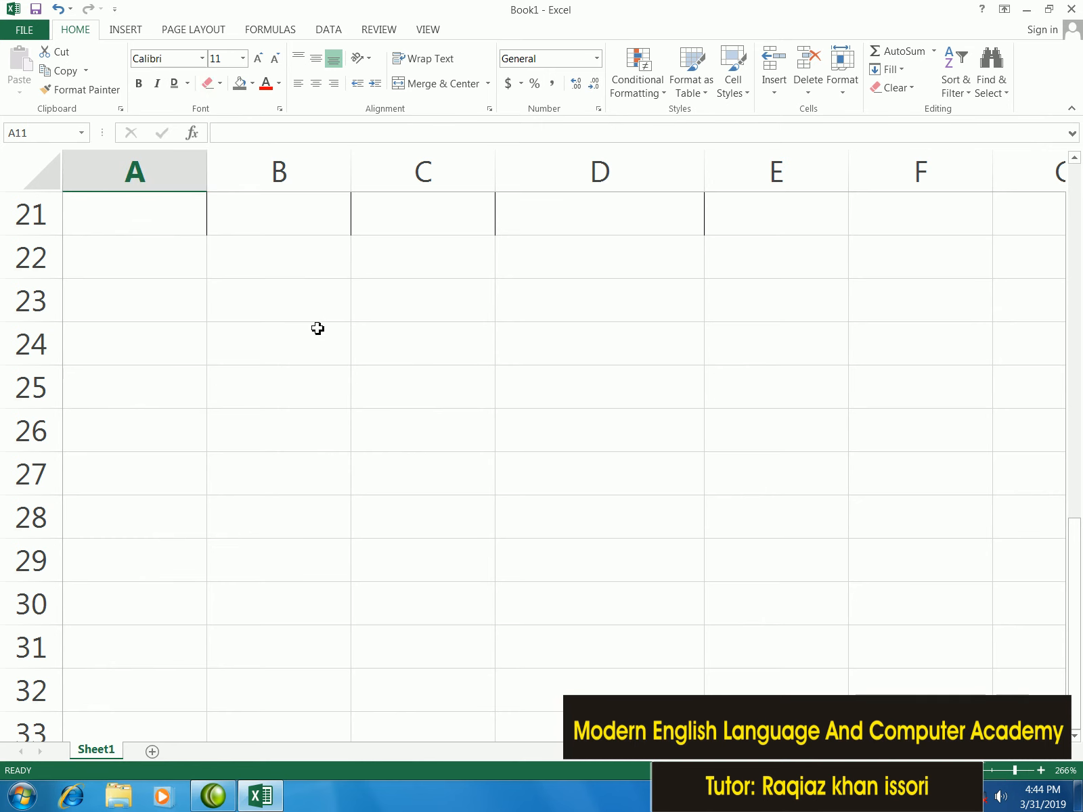
# Set the border line color to red, outline C23:D27, and draw a vertical line between columns C and D down to row 28
pyautogui.click(220, 85)
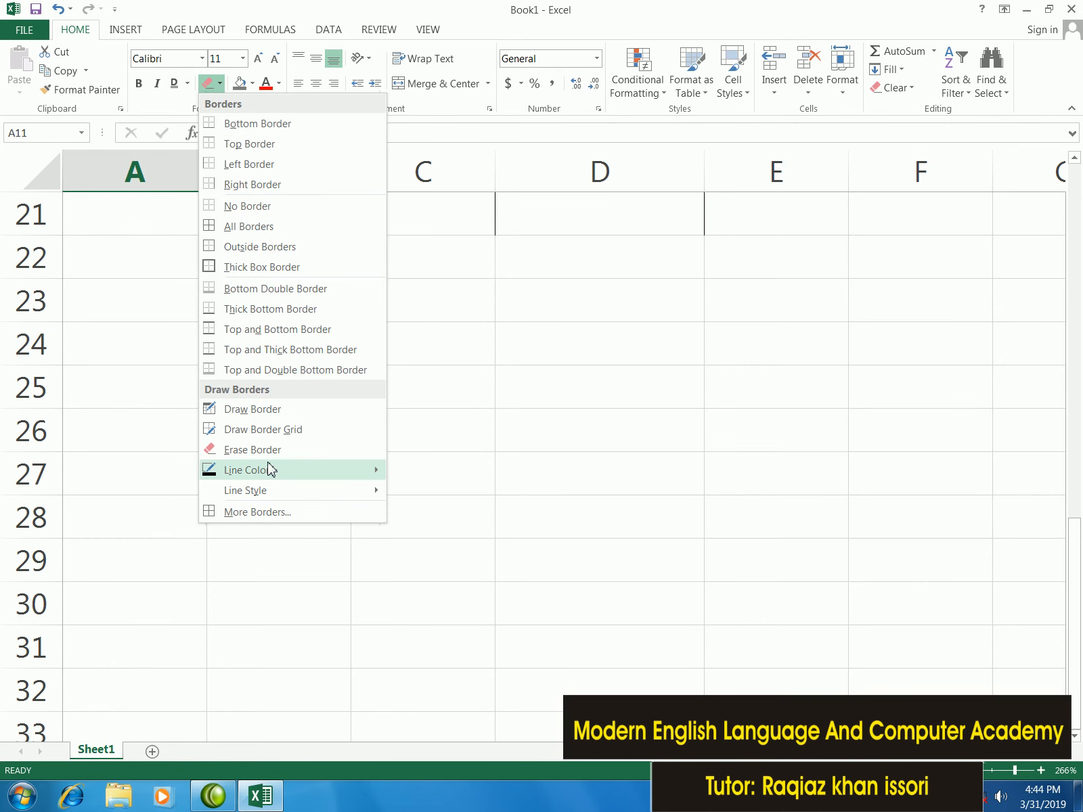
pyautogui.moveTo(271, 468)
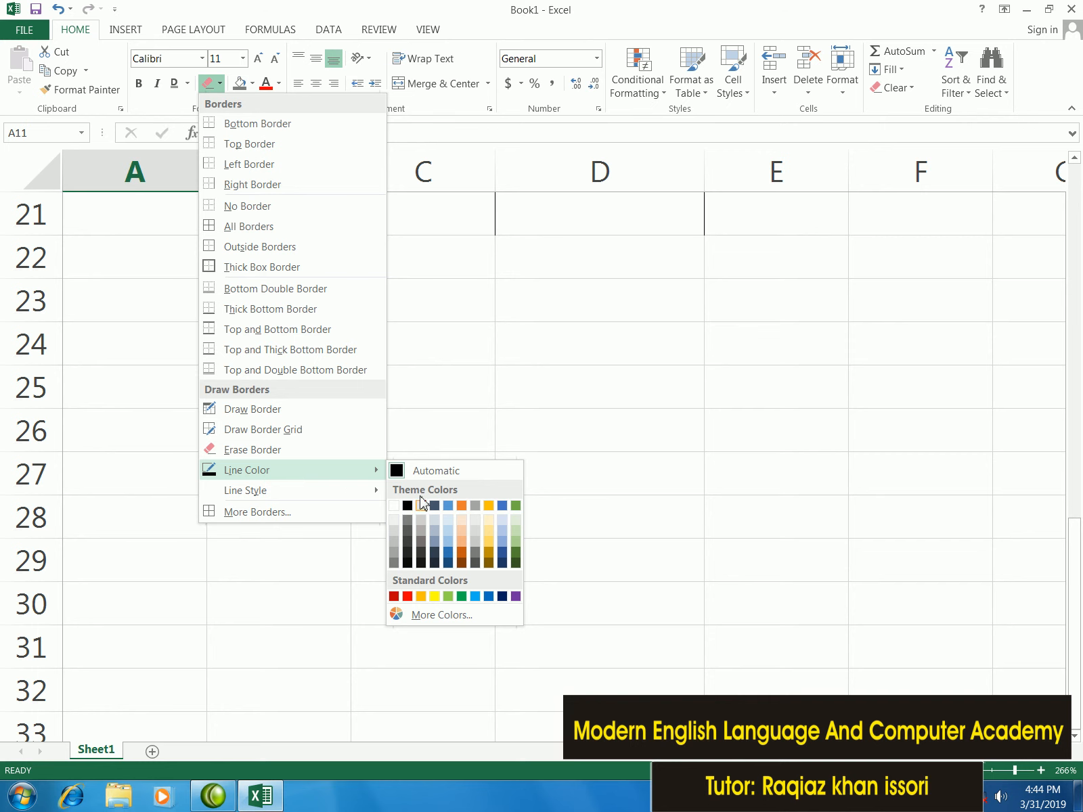
pyautogui.click(408, 595)
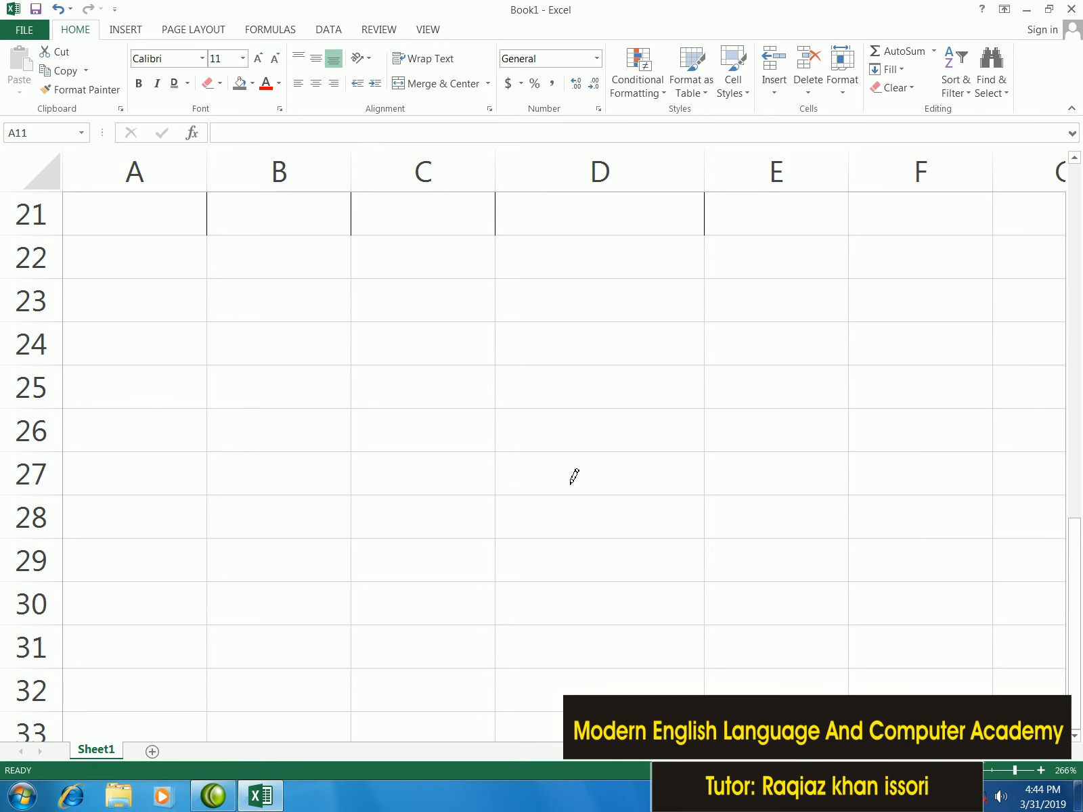
pyautogui.moveTo(574, 476)
pyautogui.mouseDown()
pyautogui.moveTo(572, 391)
pyautogui.moveTo(496, 277)
pyautogui.moveTo(503, 493)
pyautogui.mouseUp()
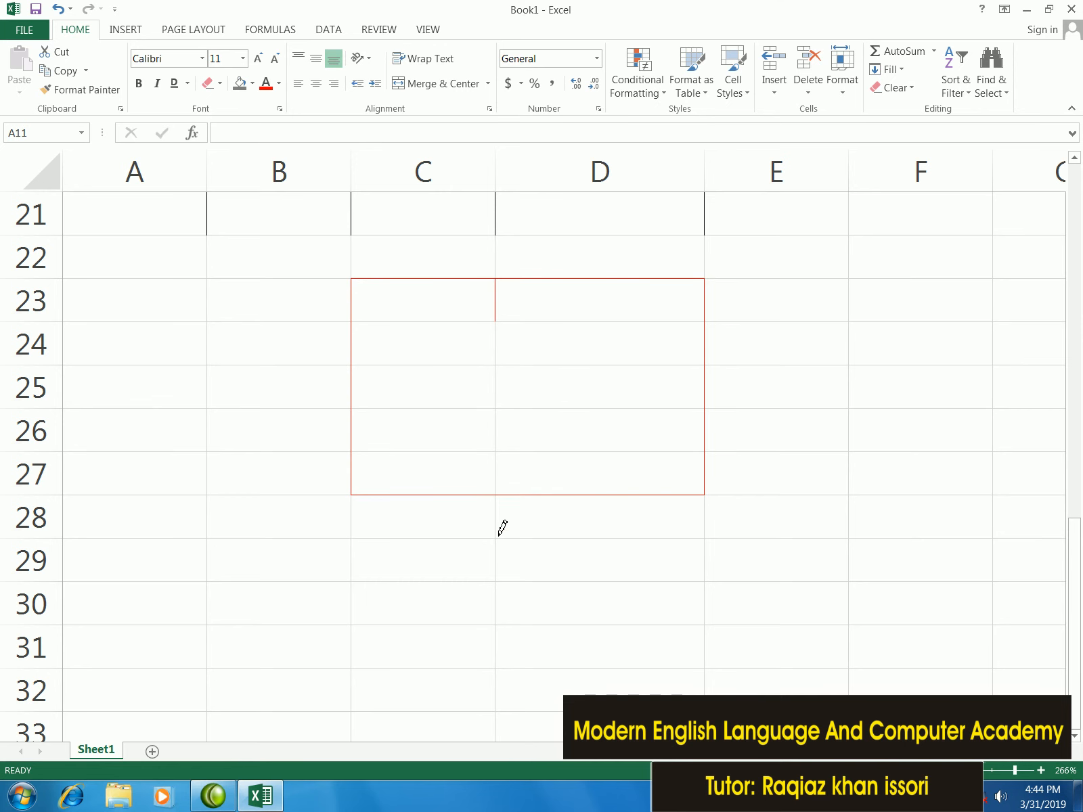
pyautogui.moveTo(494, 511); pyautogui.dragTo(503, 499)
pyautogui.press('Escape')
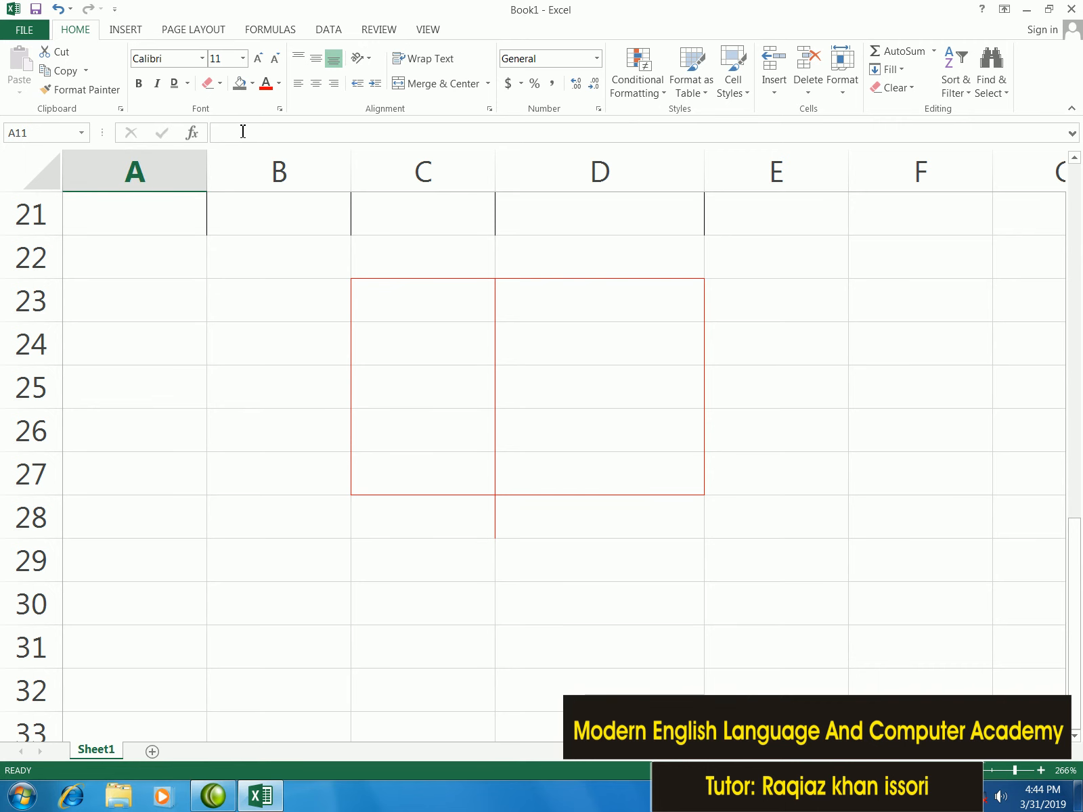
# Use Draw Border to draw a red outline around cells B25:C30
pyautogui.click(220, 84)
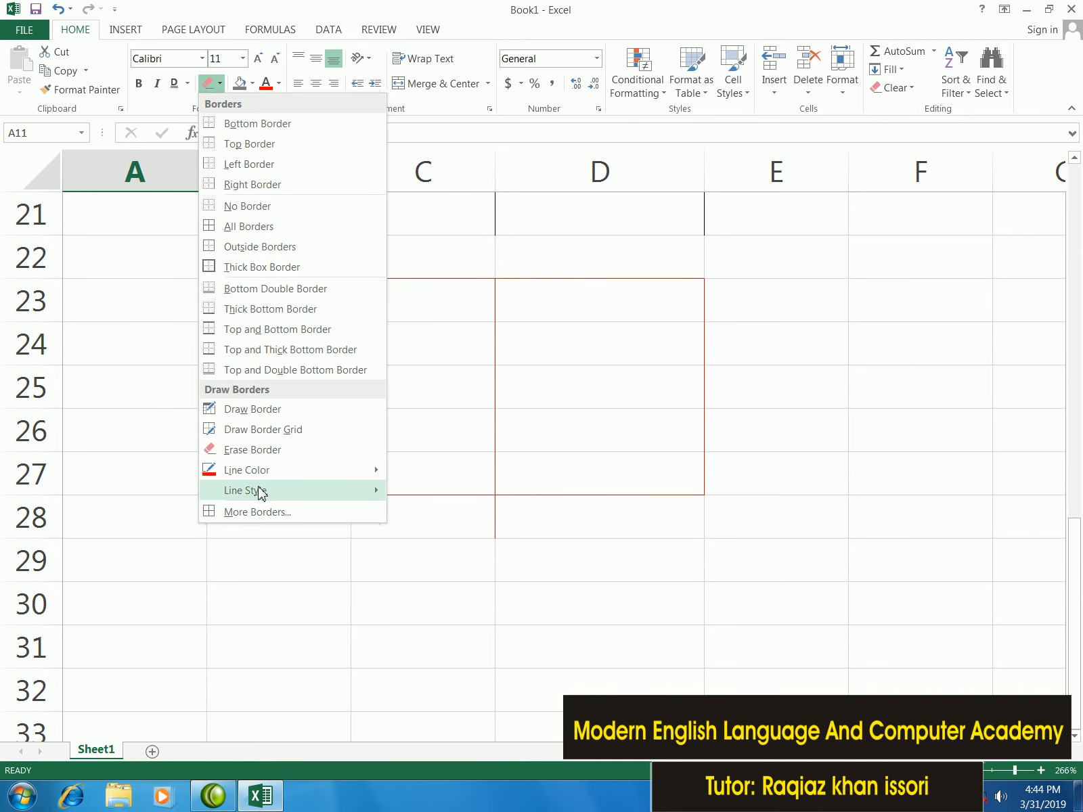
pyautogui.moveTo(258, 490)
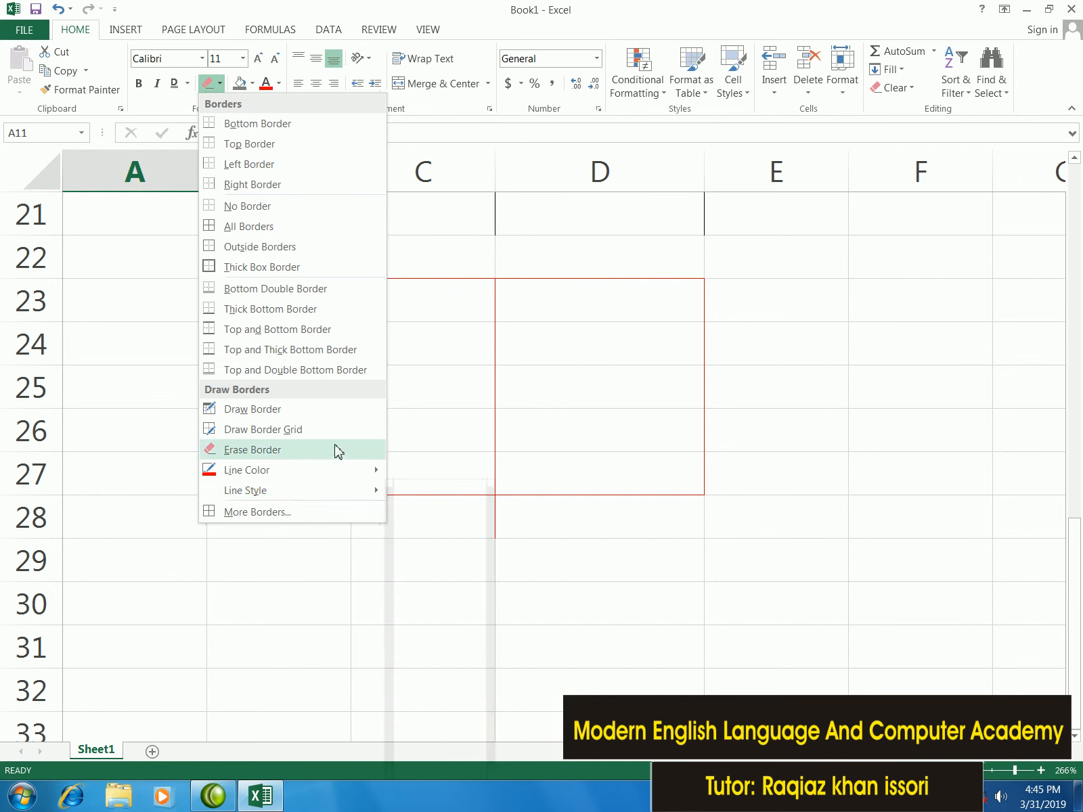
pyautogui.click(264, 415)
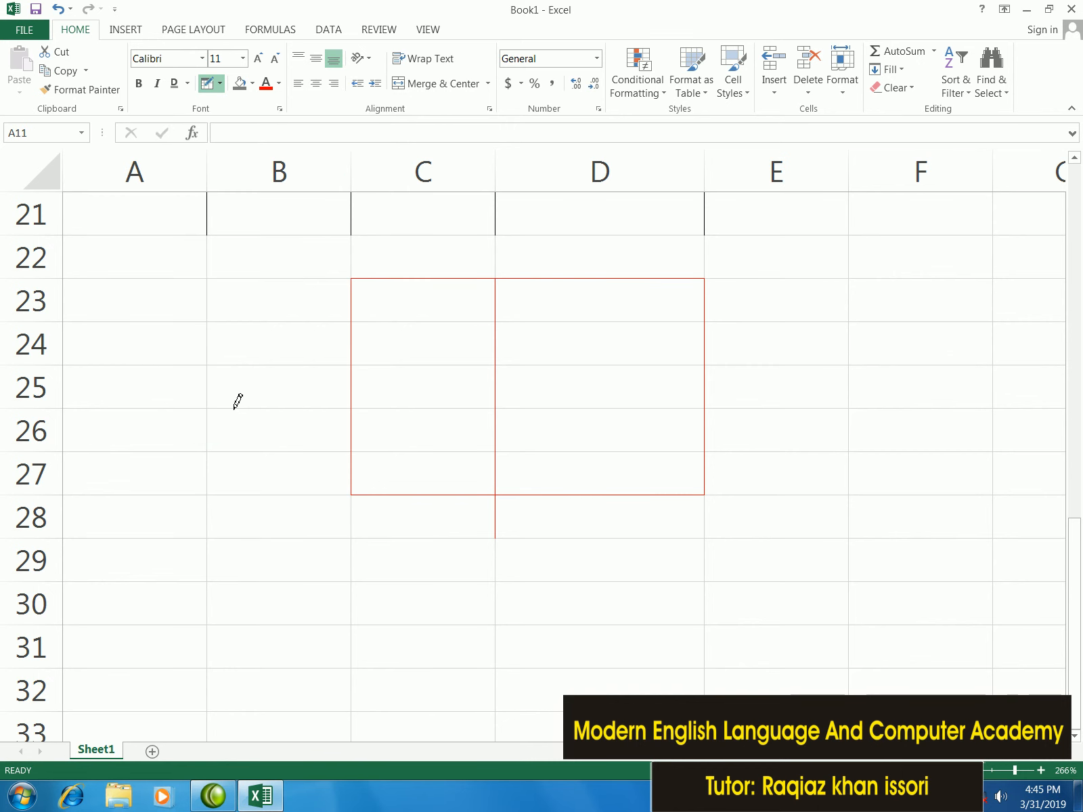
pyautogui.moveTo(237, 401); pyautogui.dragTo(466, 591)
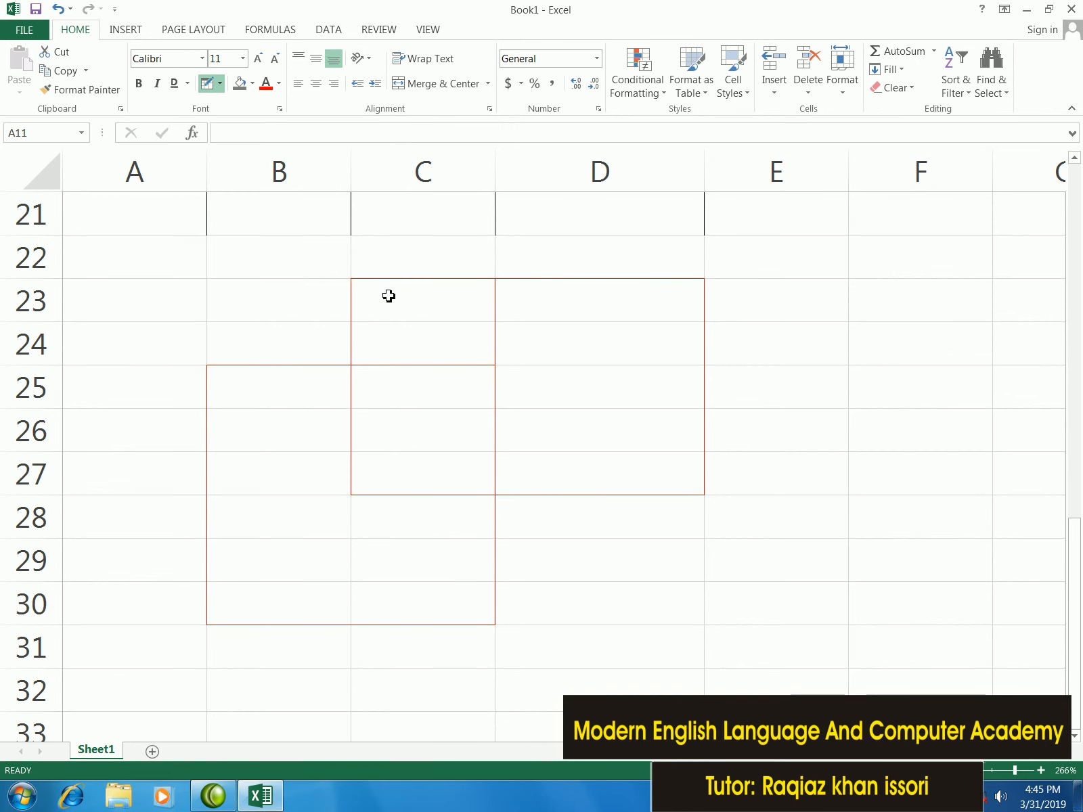
# Use Draw Border Grid to draw a red border grid over cells D25:E31
pyautogui.press('Escape')
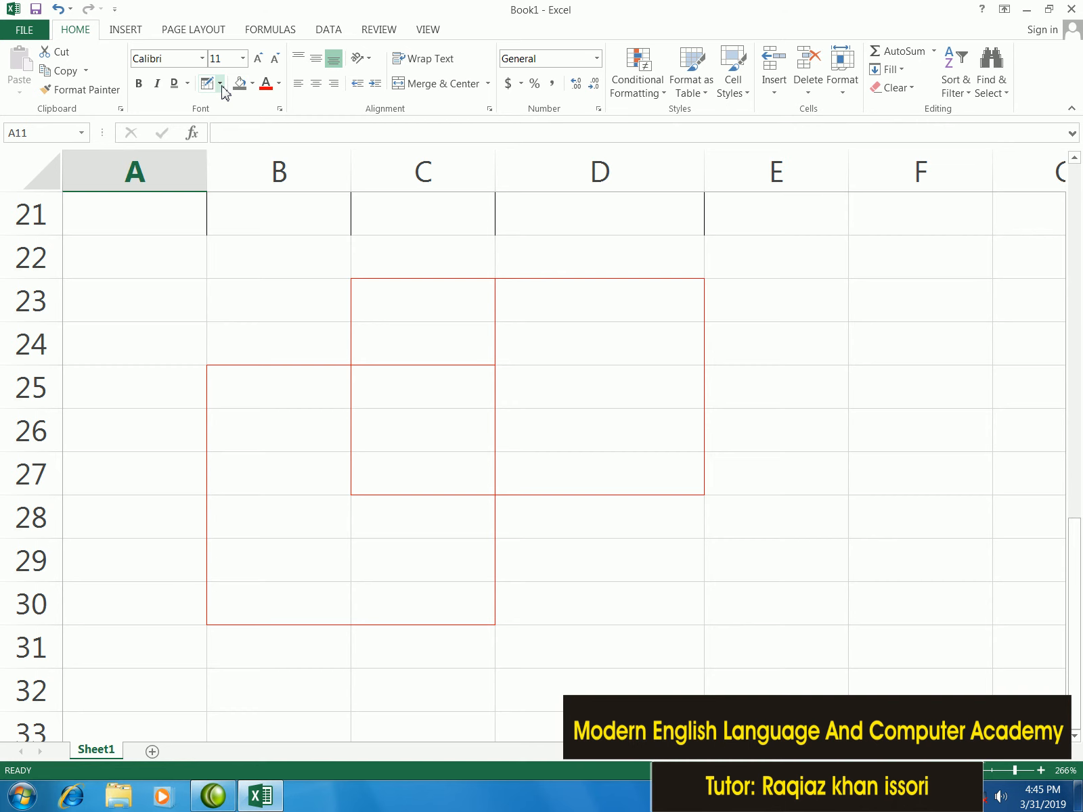
pyautogui.click(220, 83)
pyautogui.click(260, 429)
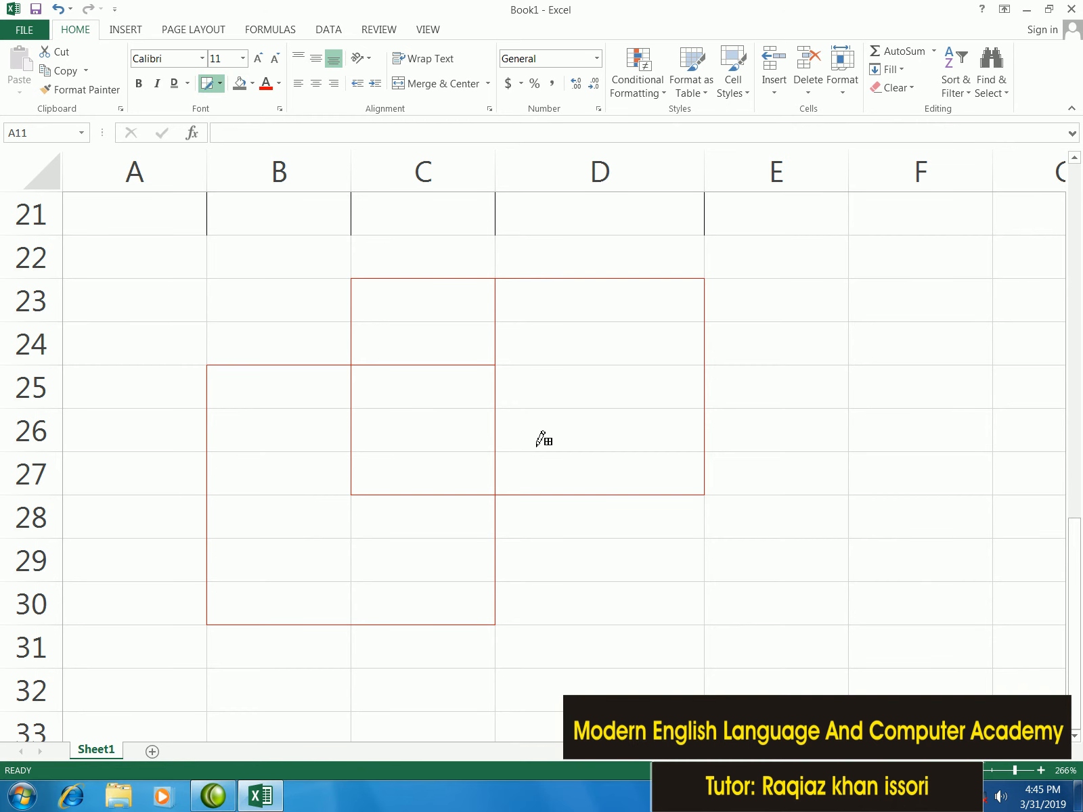
pyautogui.moveTo(644, 407); pyautogui.dragTo(843, 626)
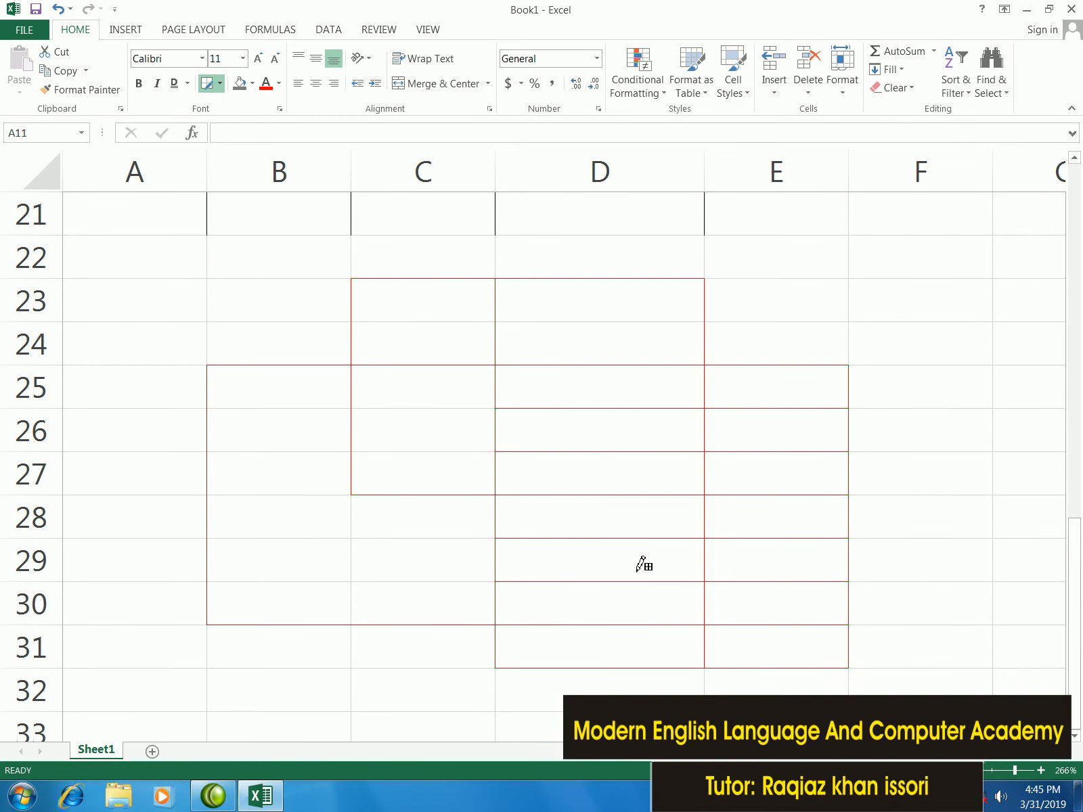
# Draw a red border grid over cells B2:D8 above the colored table, and exit border drawing mode
pyautogui.scroll(6, 630, 563)
pyautogui.scroll(1, 612, 563)
pyautogui.moveTo(363, 274)
pyautogui.mouseDown()
pyautogui.moveTo(374, 304)
pyautogui.moveTo(629, 522)
pyautogui.moveTo(392, 527)
pyautogui.mouseUp()
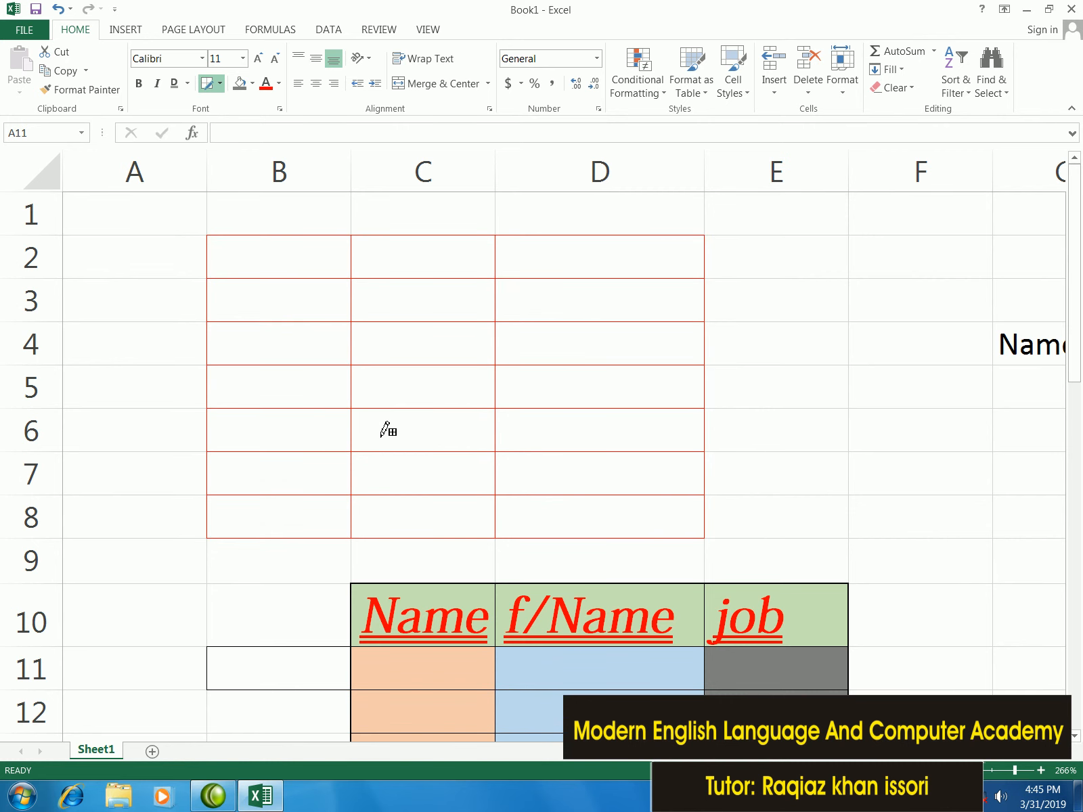
pyautogui.press('Escape')
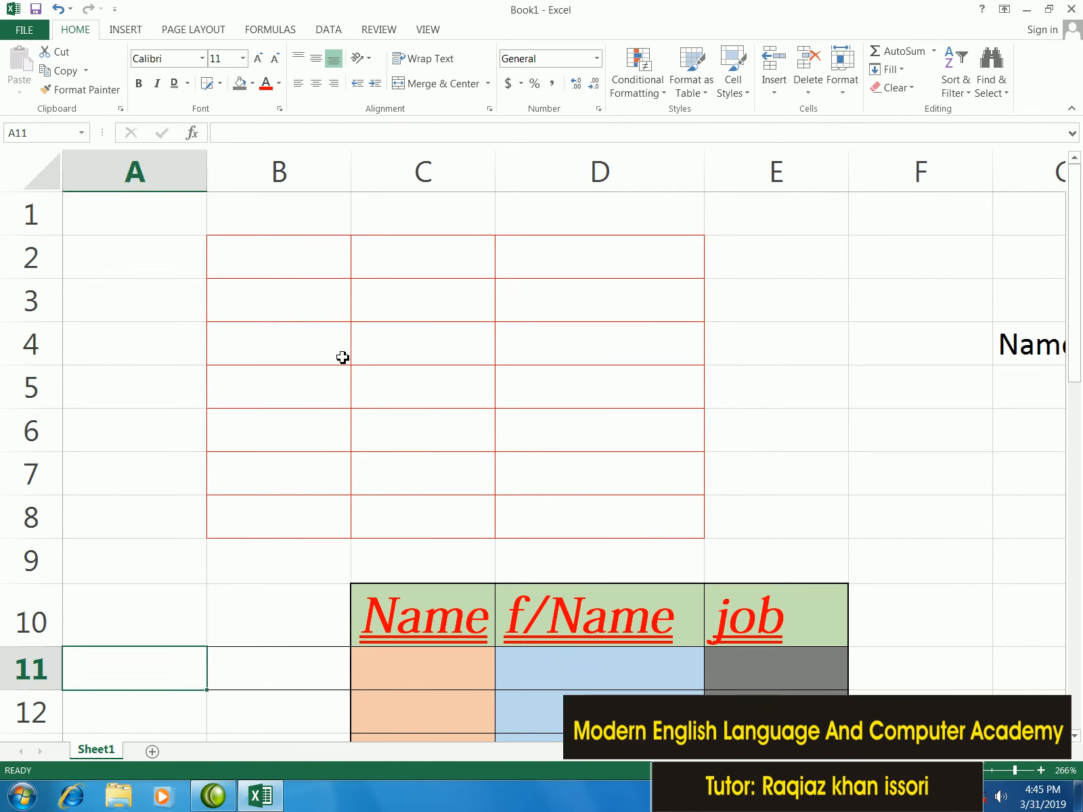
pyautogui.click(220, 83)
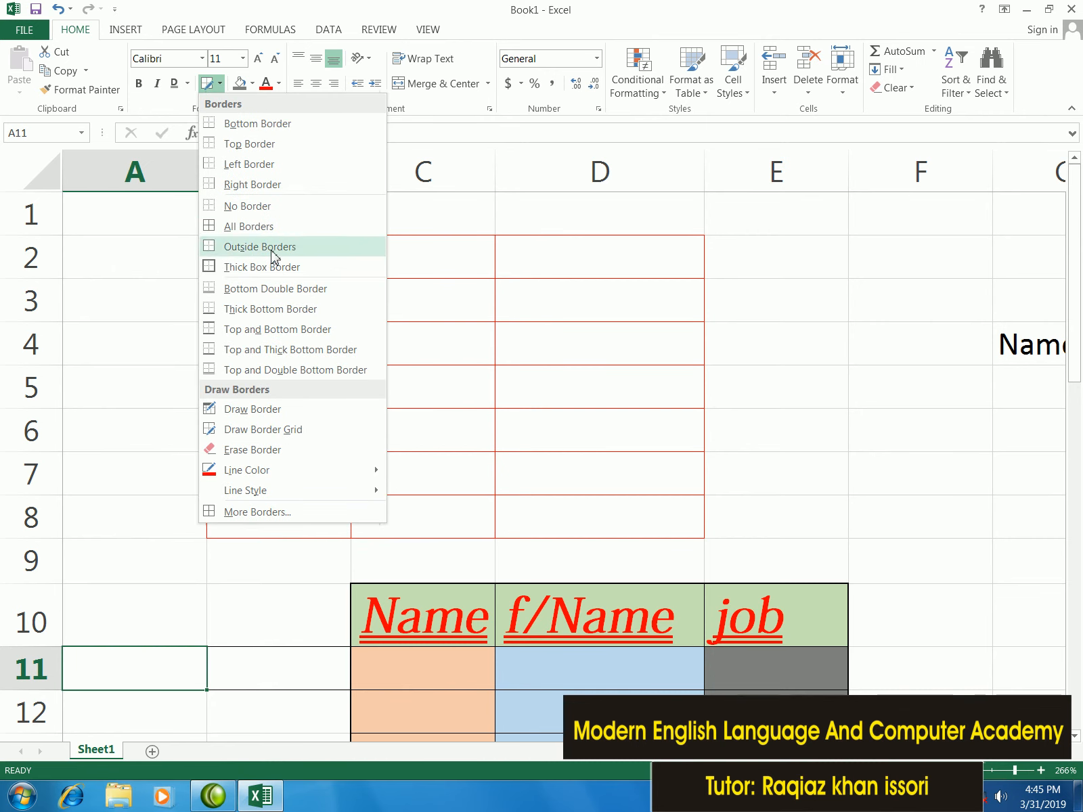
pyautogui.click(493, 369)
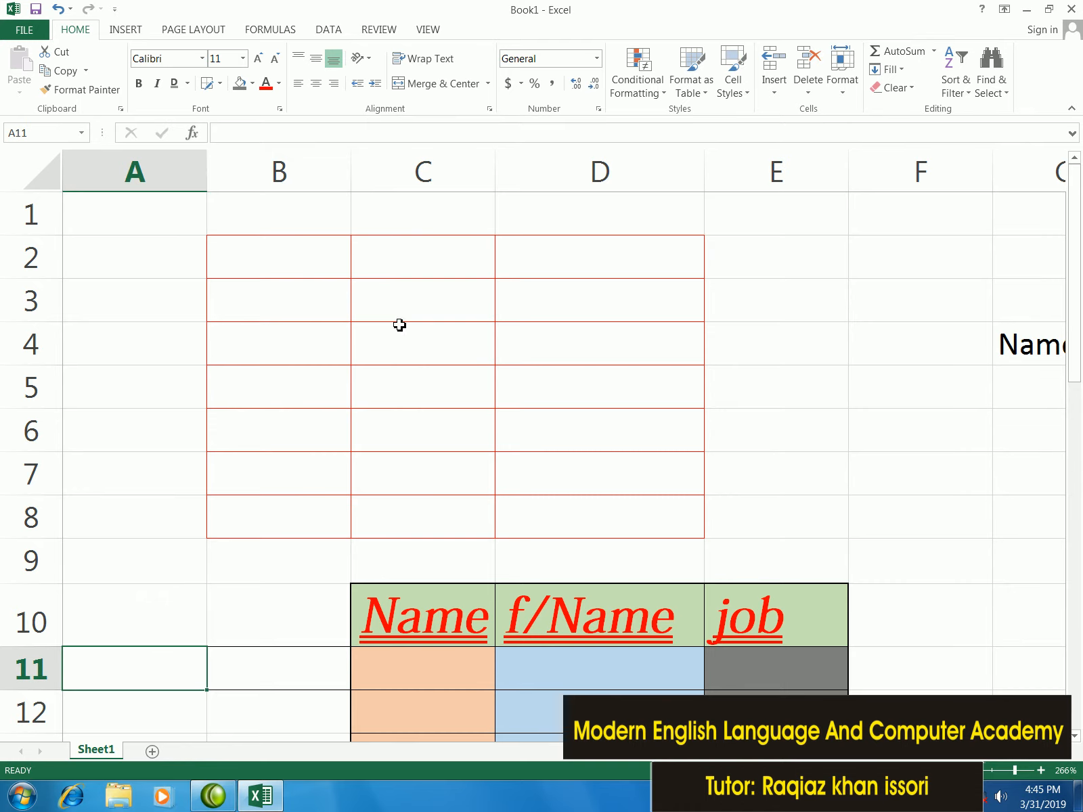
pyautogui.scroll(-3, 433, 365)
pyautogui.scroll(3, 433, 365)
pyautogui.moveTo(268, 261); pyautogui.dragTo(588, 521)
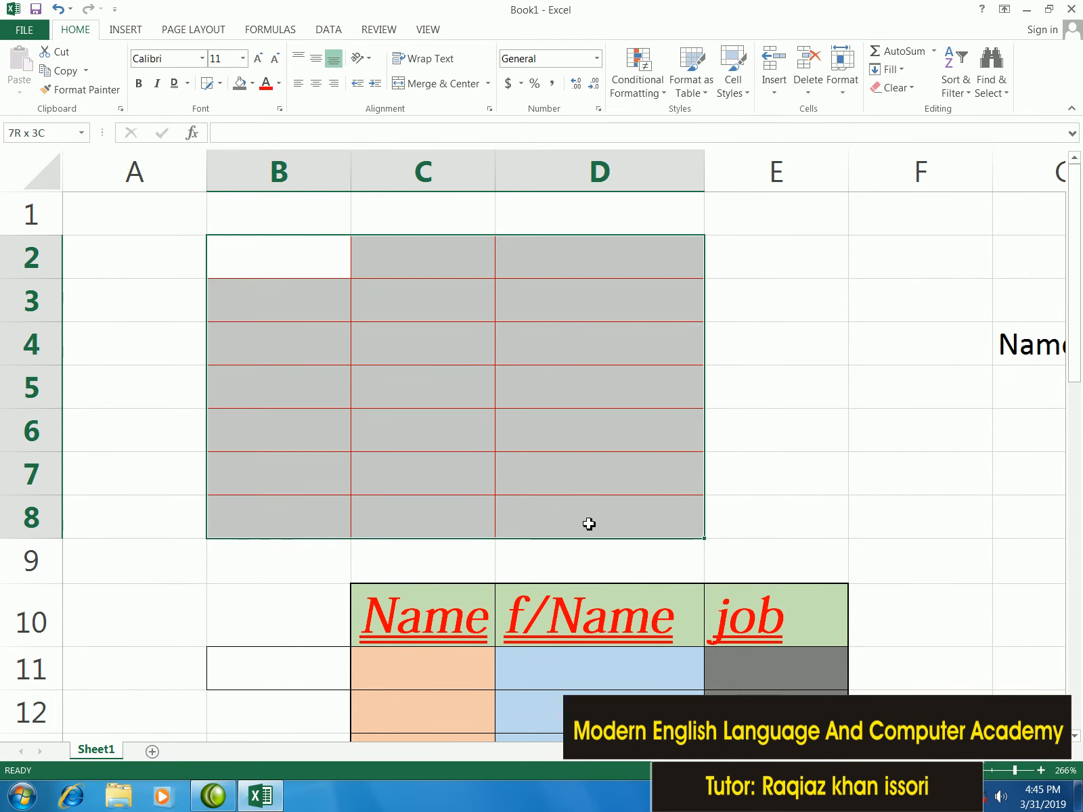
pyautogui.click(489, 392)
pyautogui.moveTo(280, 253); pyautogui.dragTo(562, 513)
pyautogui.click(357, 300)
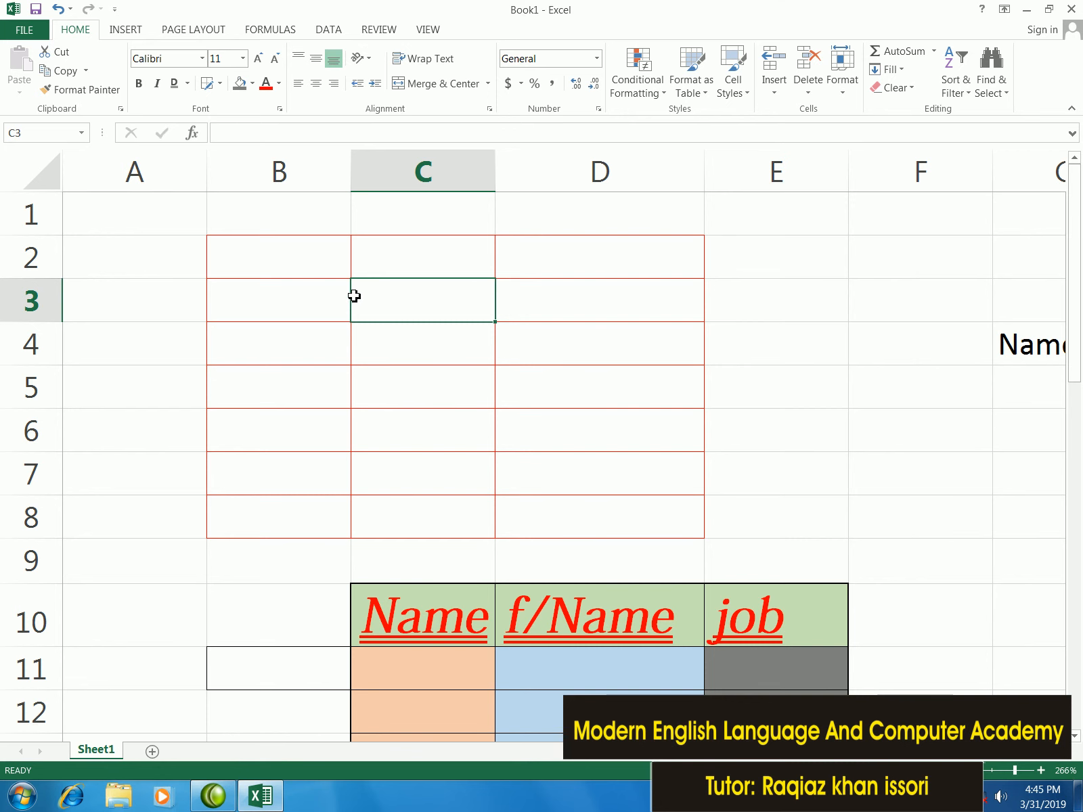
pyautogui.moveTo(274, 251); pyautogui.dragTo(554, 478)
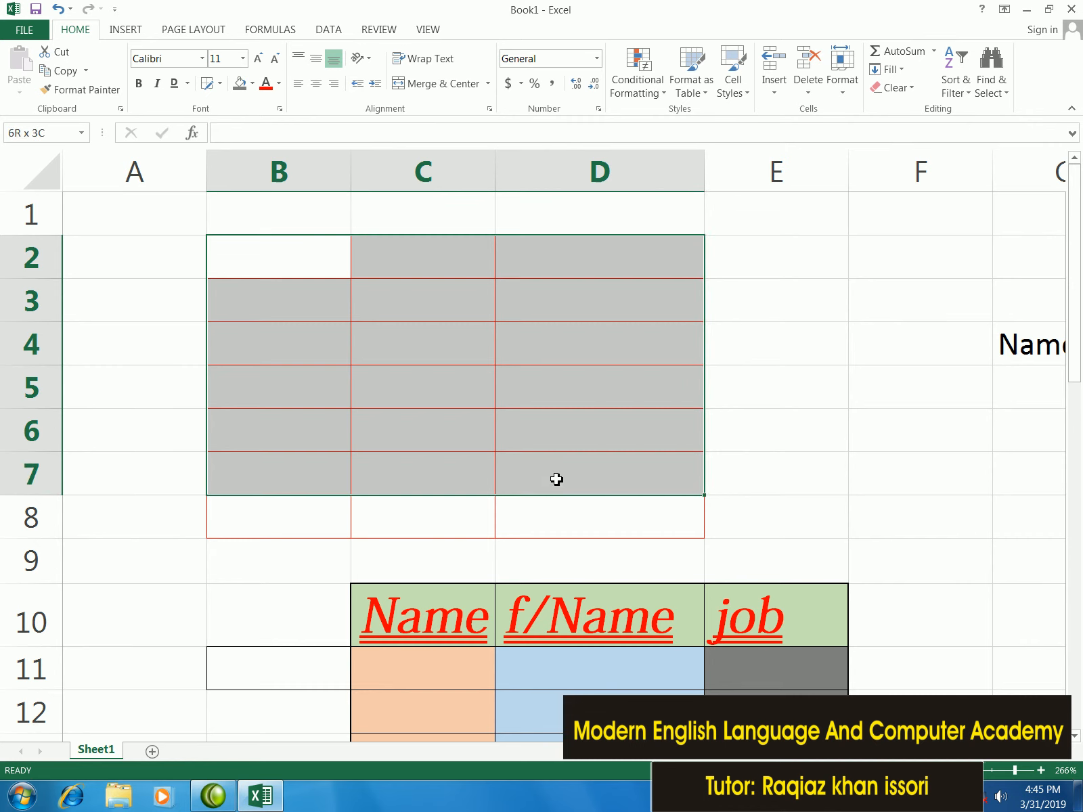
pyautogui.click(405, 305)
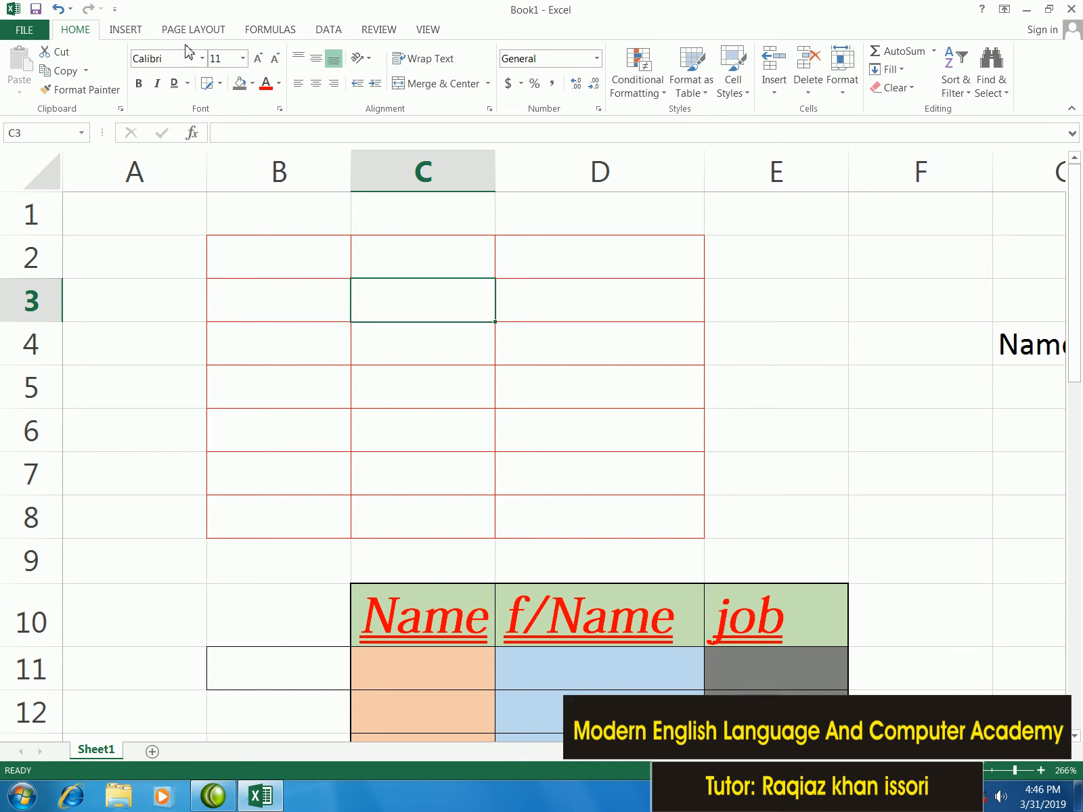
# Select the red-bordered grid in cells B2:D8
pyautogui.click(729, 312)
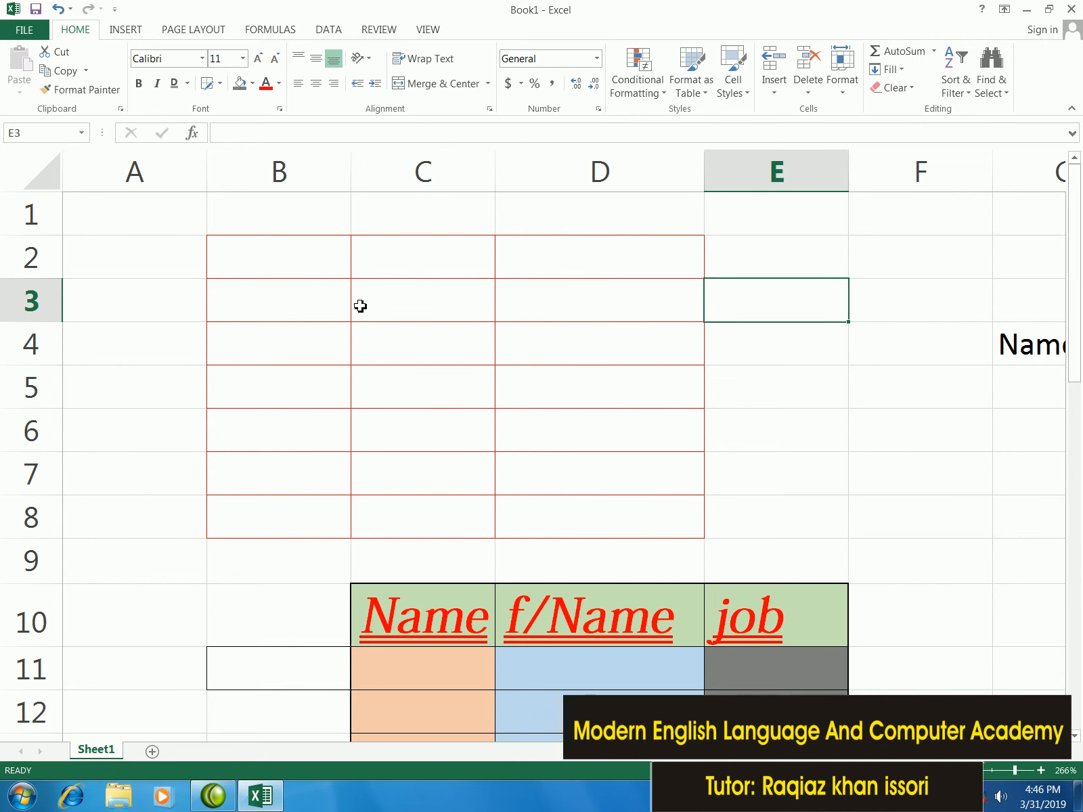
pyautogui.click(342, 272)
pyautogui.moveTo(342, 272); pyautogui.dragTo(577, 503)
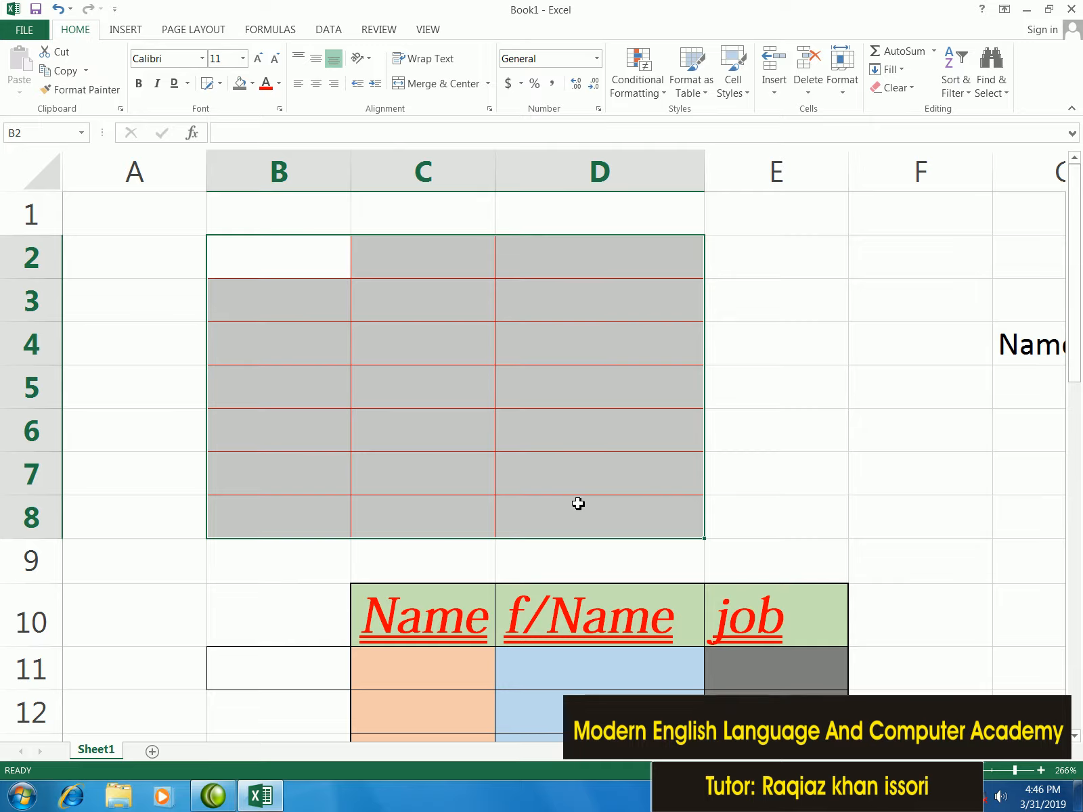